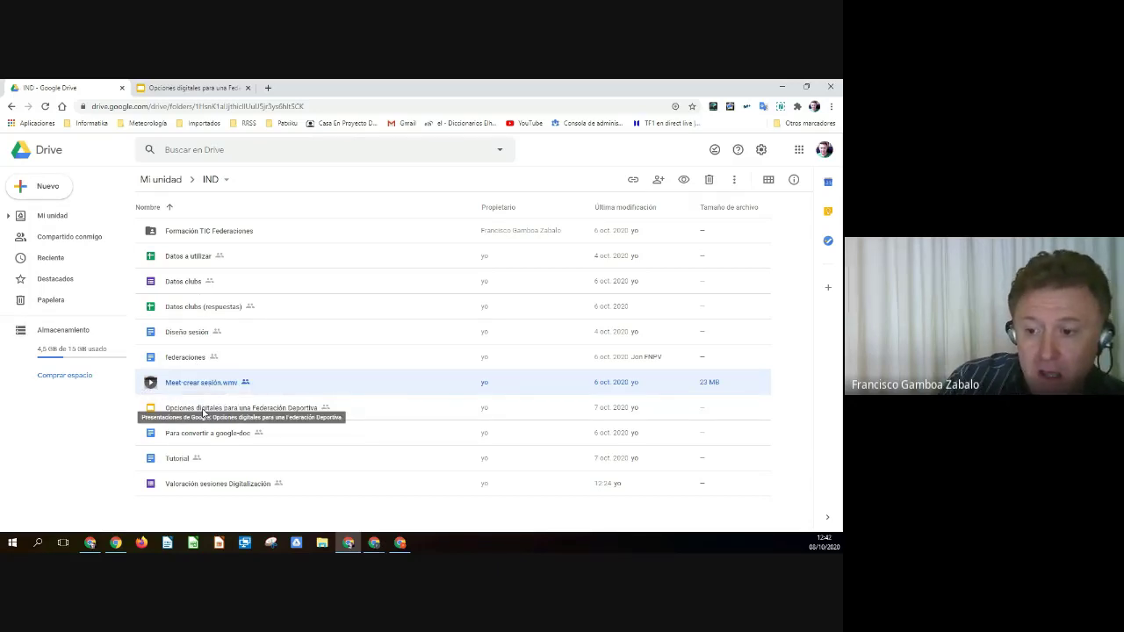
click(180, 238)
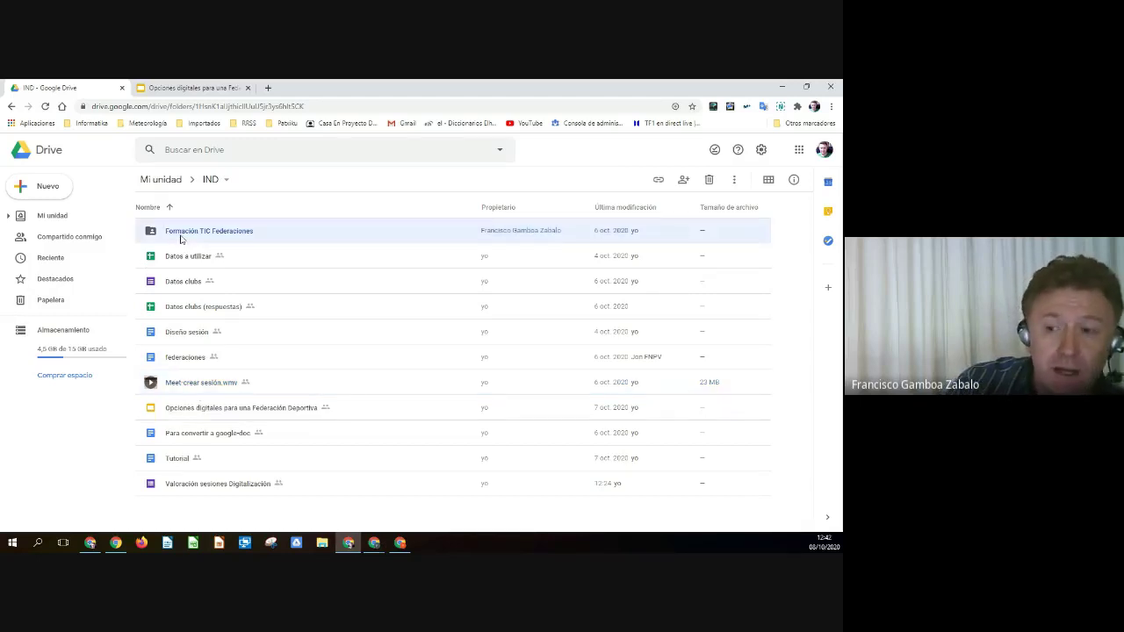
double_click(181, 236)
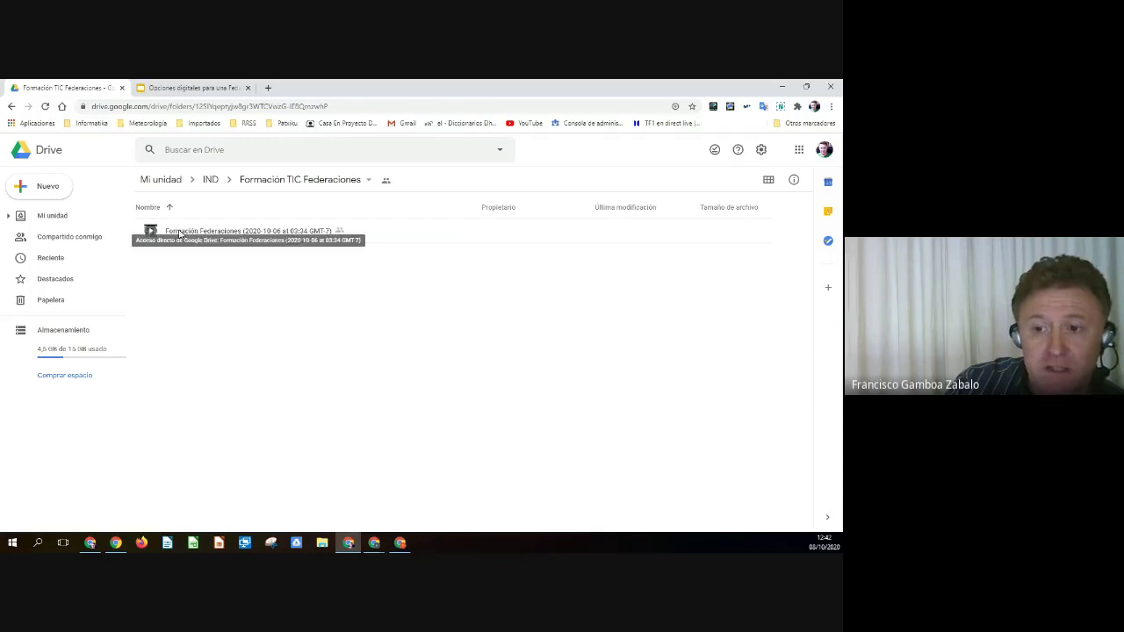
click(12, 106)
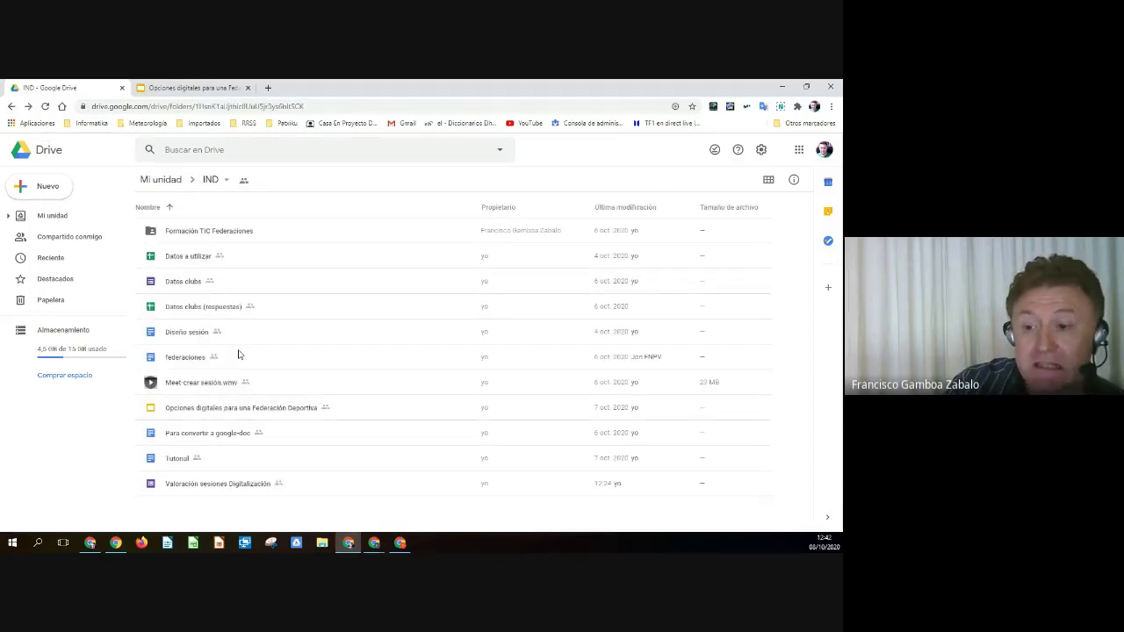
click(215, 411)
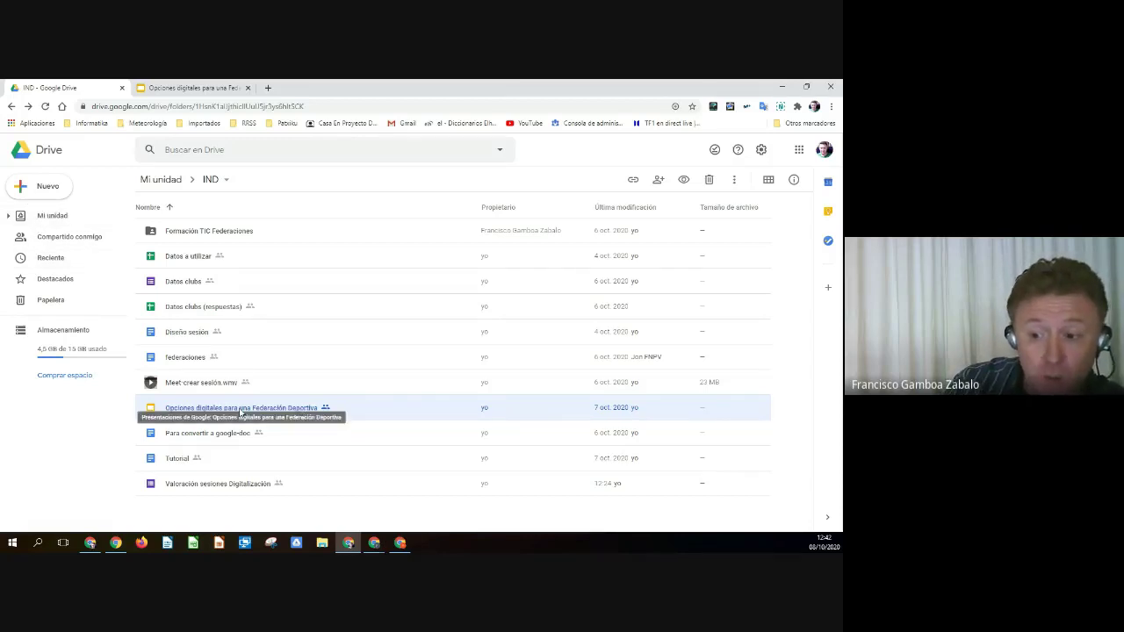
Move 'Opciones digitales para una Federación Deportiva' into Mi unidad > IND > Formación TIC Federaciones, accepting the access change
right_click(240, 413)
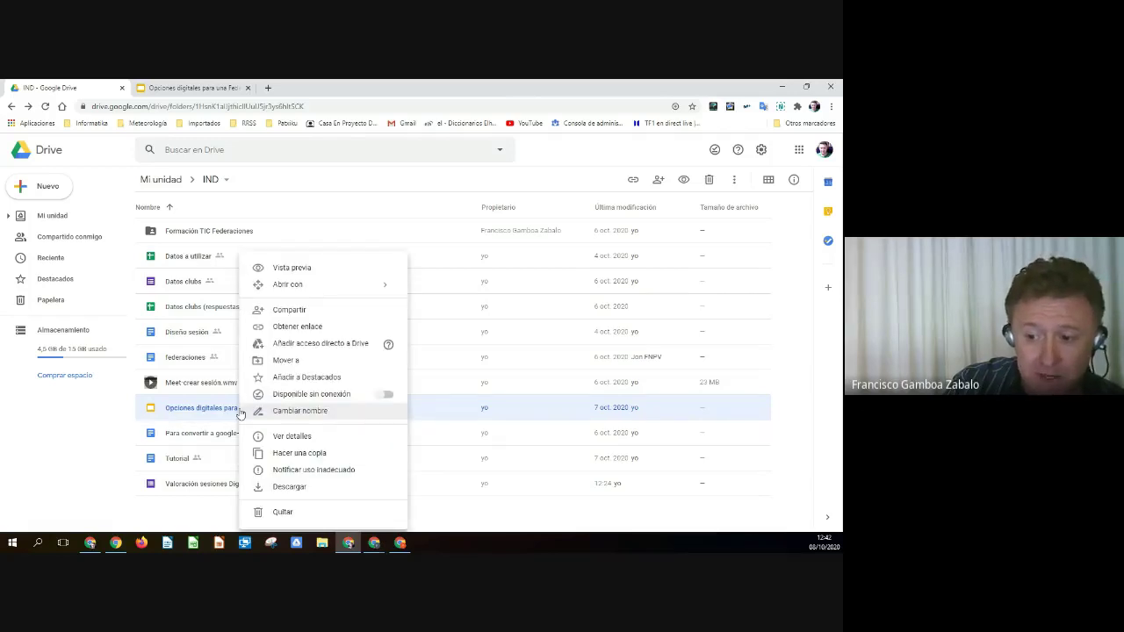
click(286, 361)
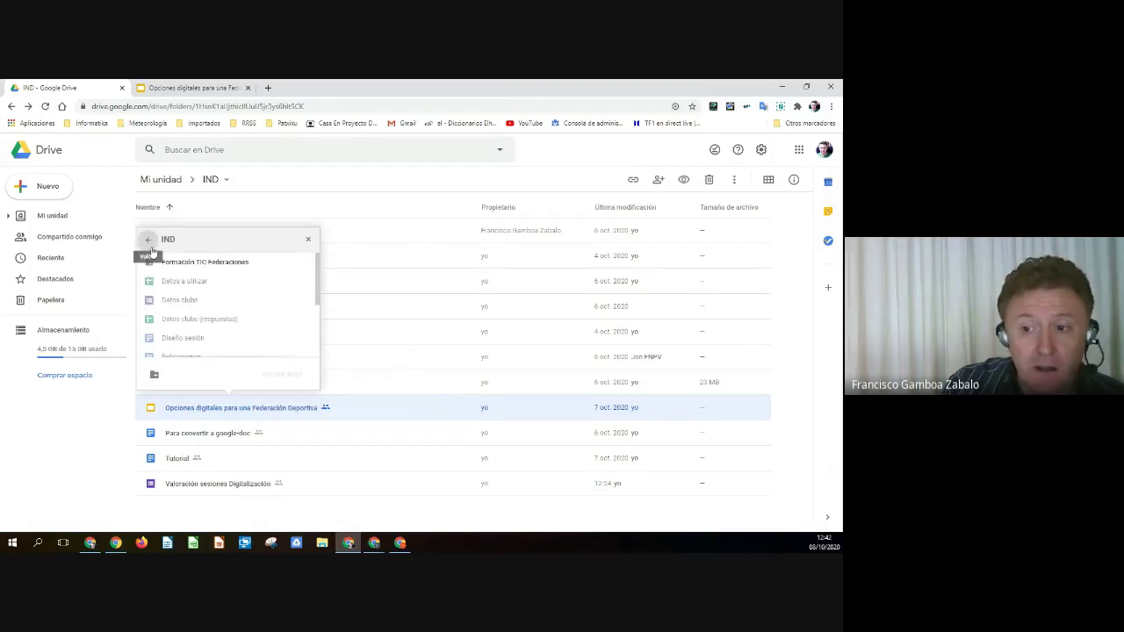
click(150, 240)
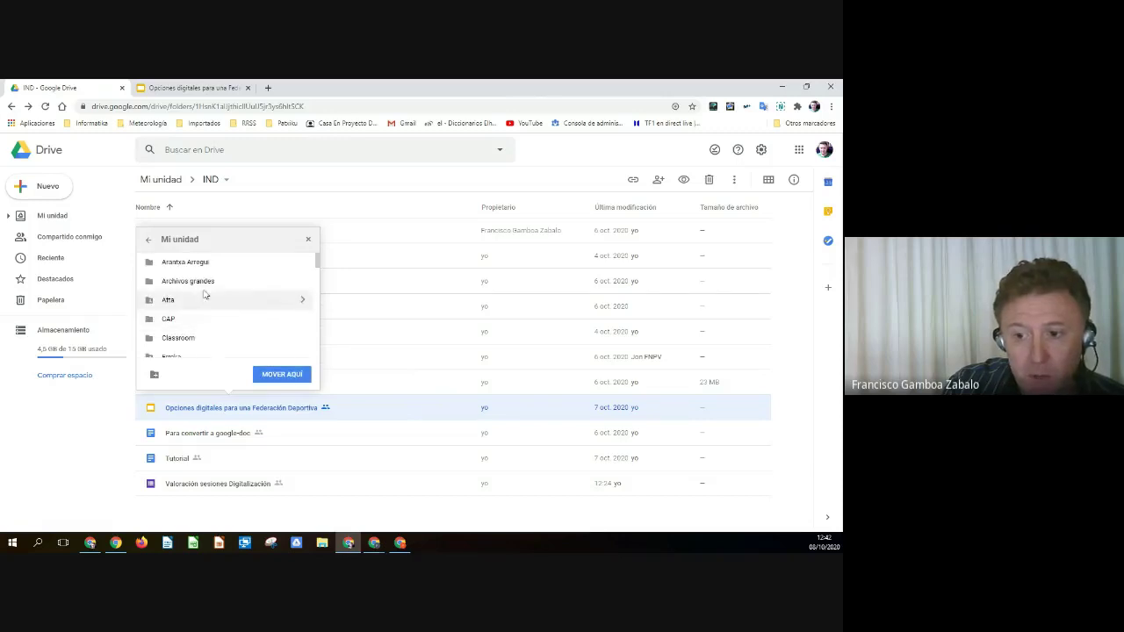
scroll(205, 301, down, 1)
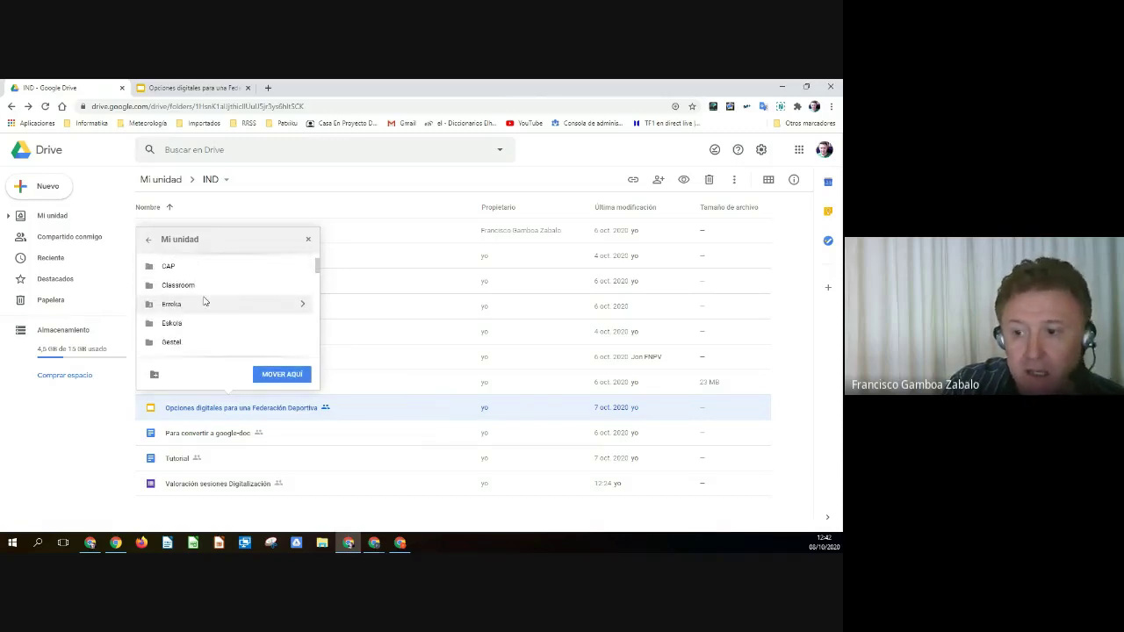
scroll(205, 301, down, 1)
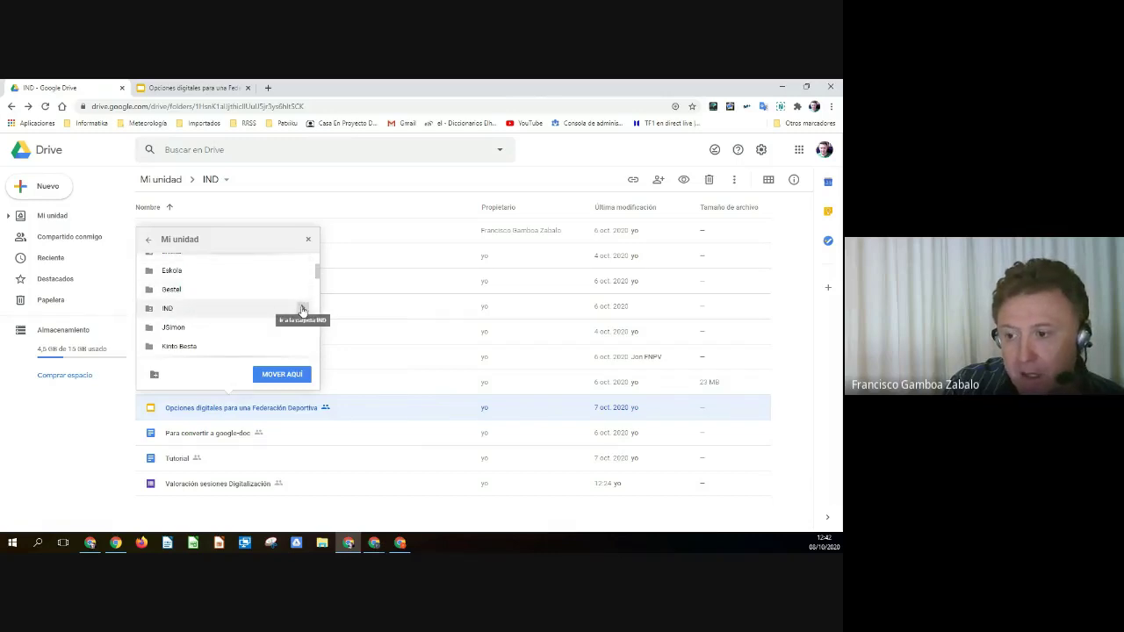
click(302, 311)
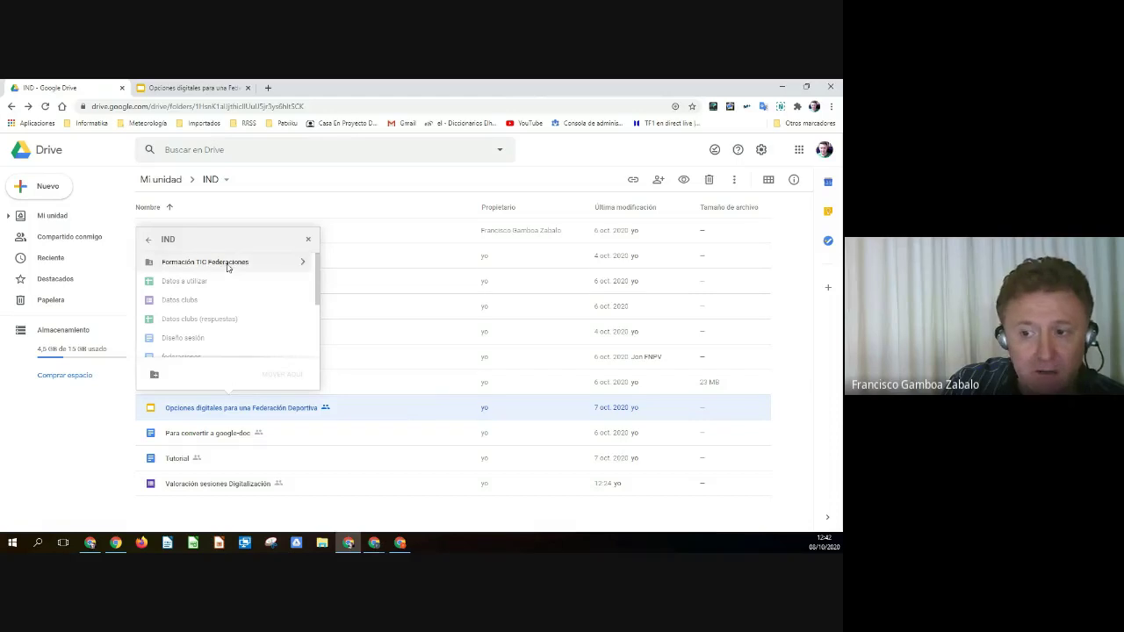
click(302, 260)
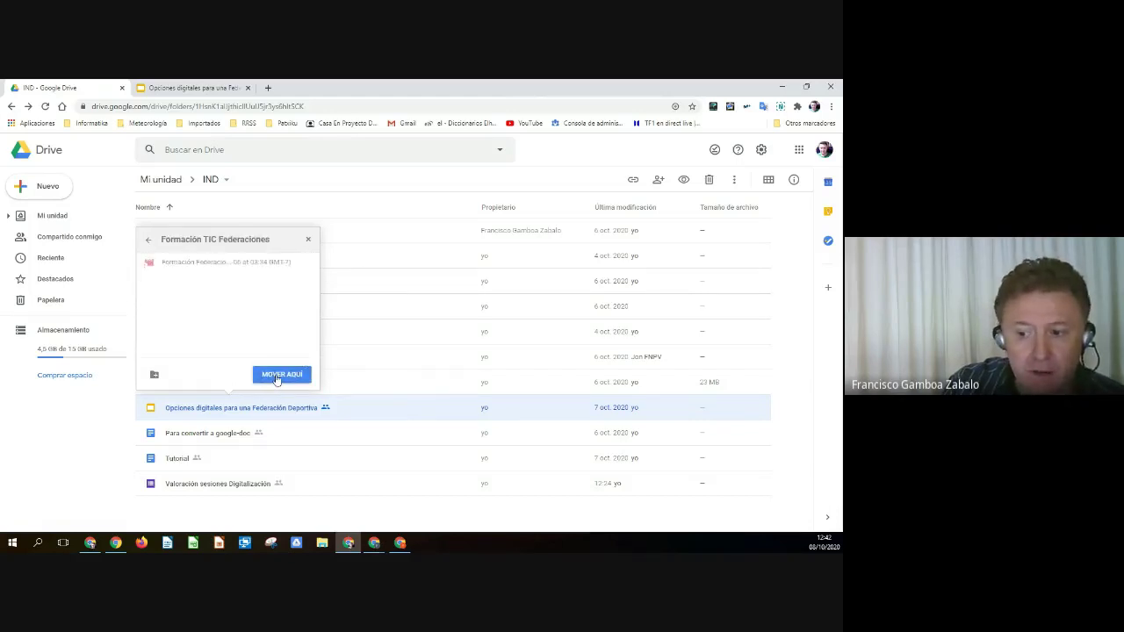
click(277, 378)
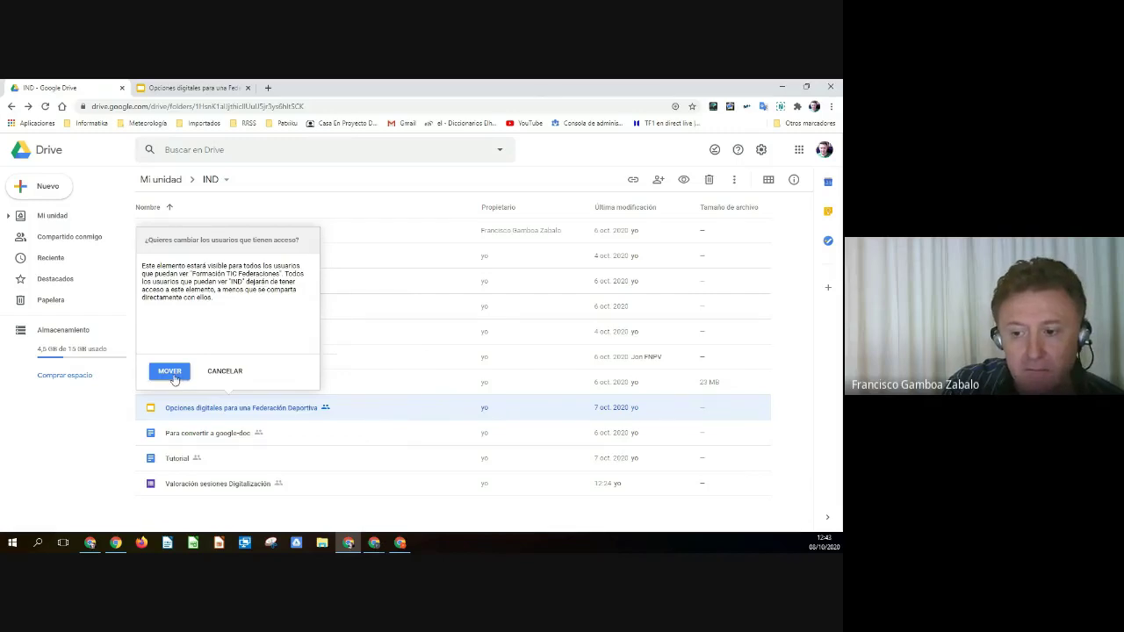
key(Return)
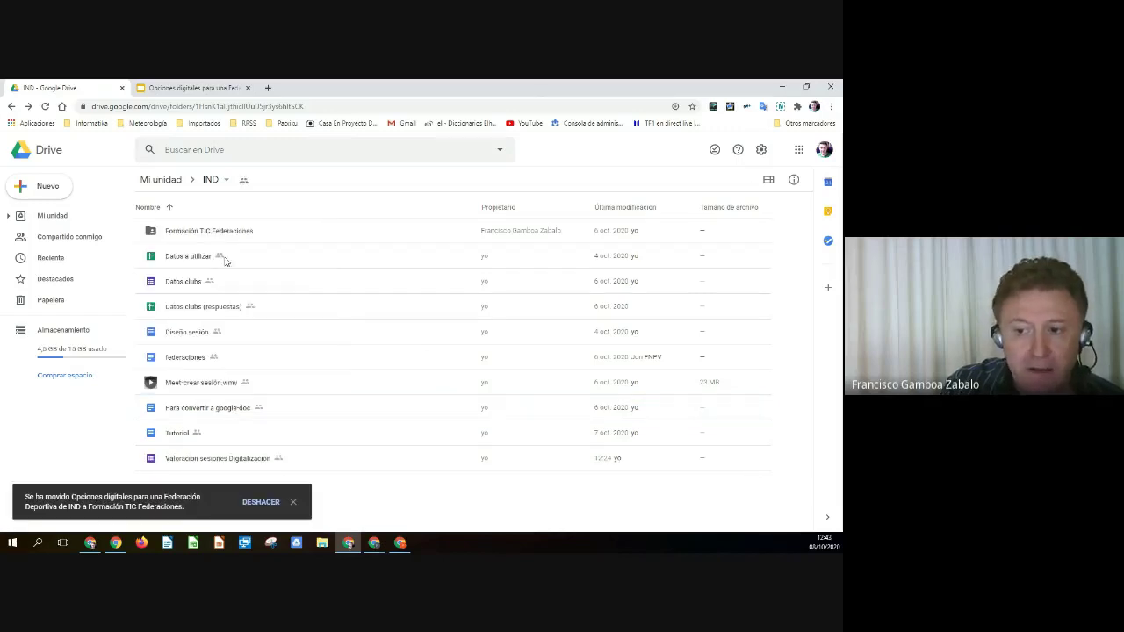
double_click(202, 233)
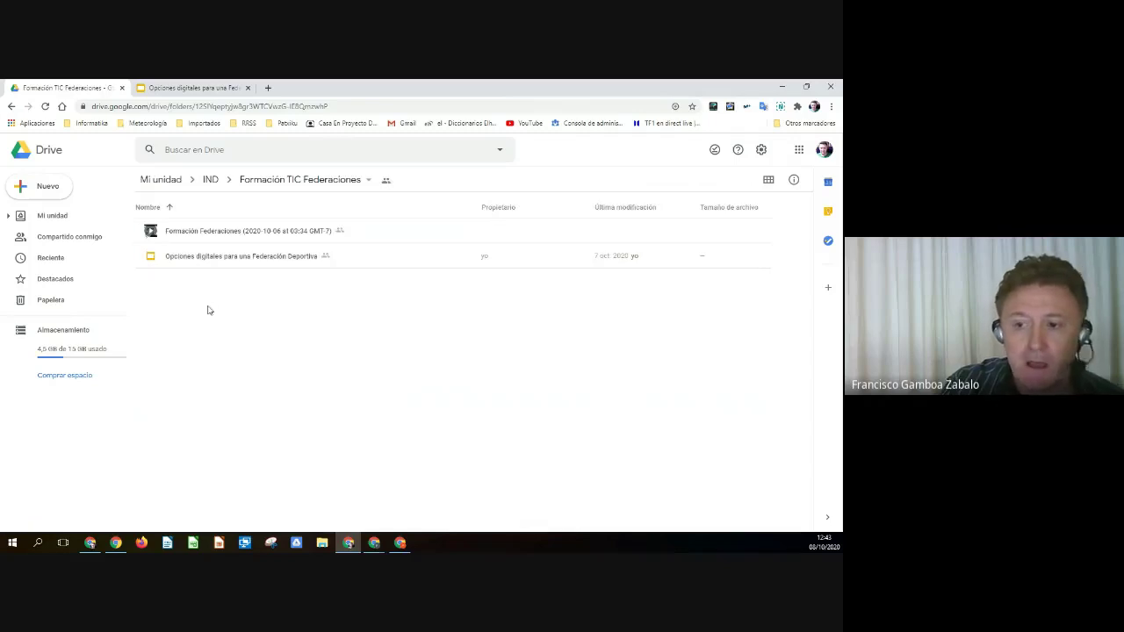
click(211, 180)
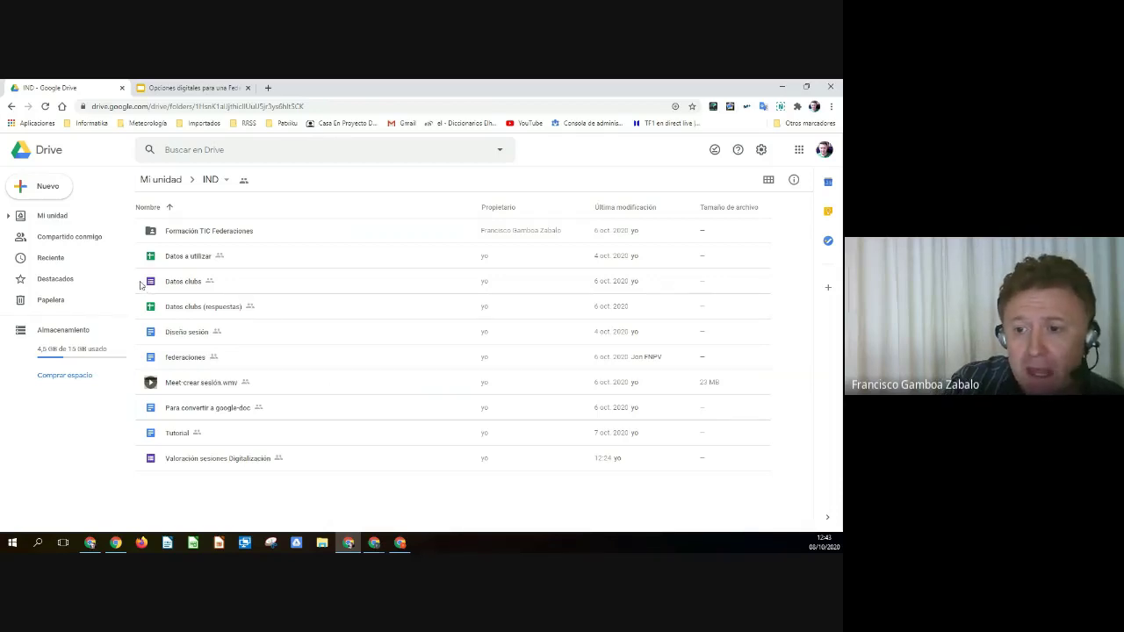
Open Compartido conmigo and select the shared 'Asientos autobús' spreadsheet
click(57, 240)
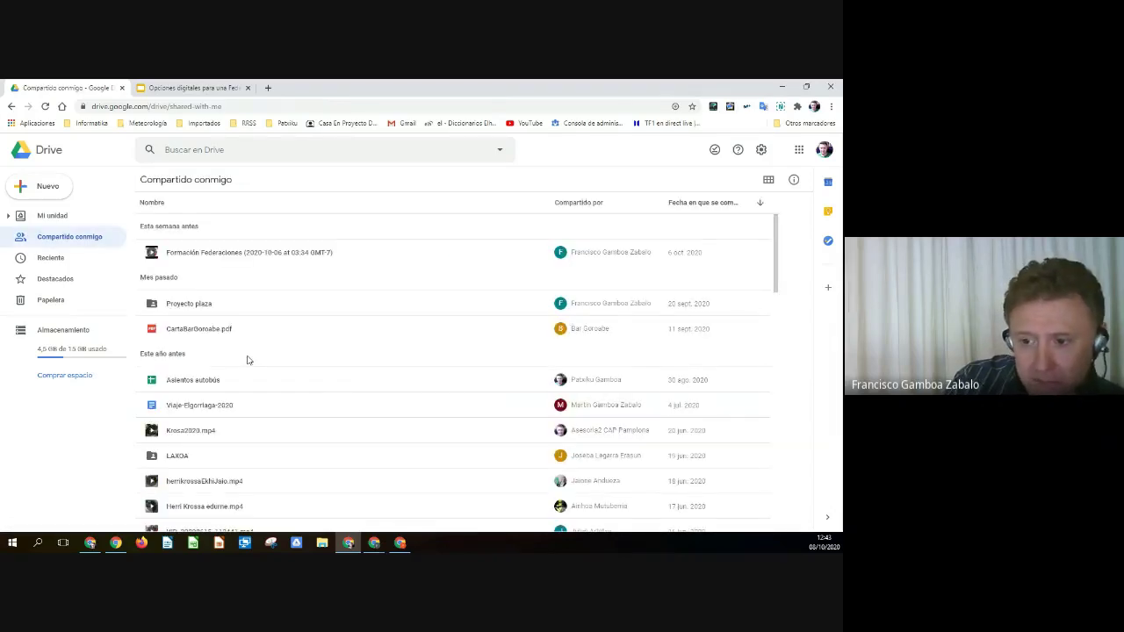
scroll(247, 360, down, 1)
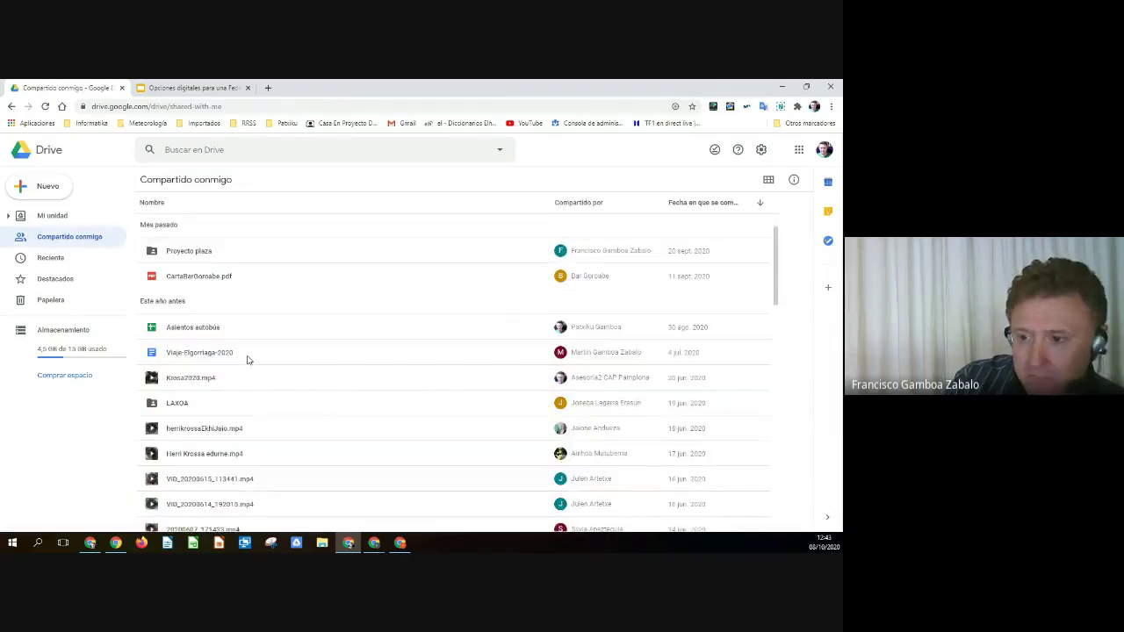
click(174, 331)
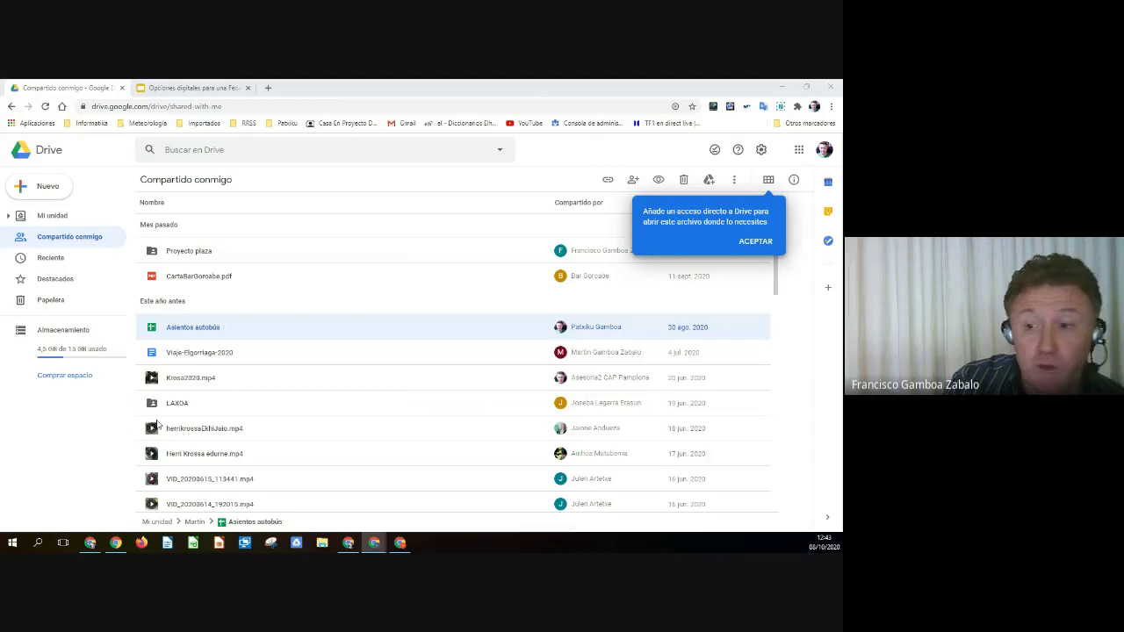
click(69, 238)
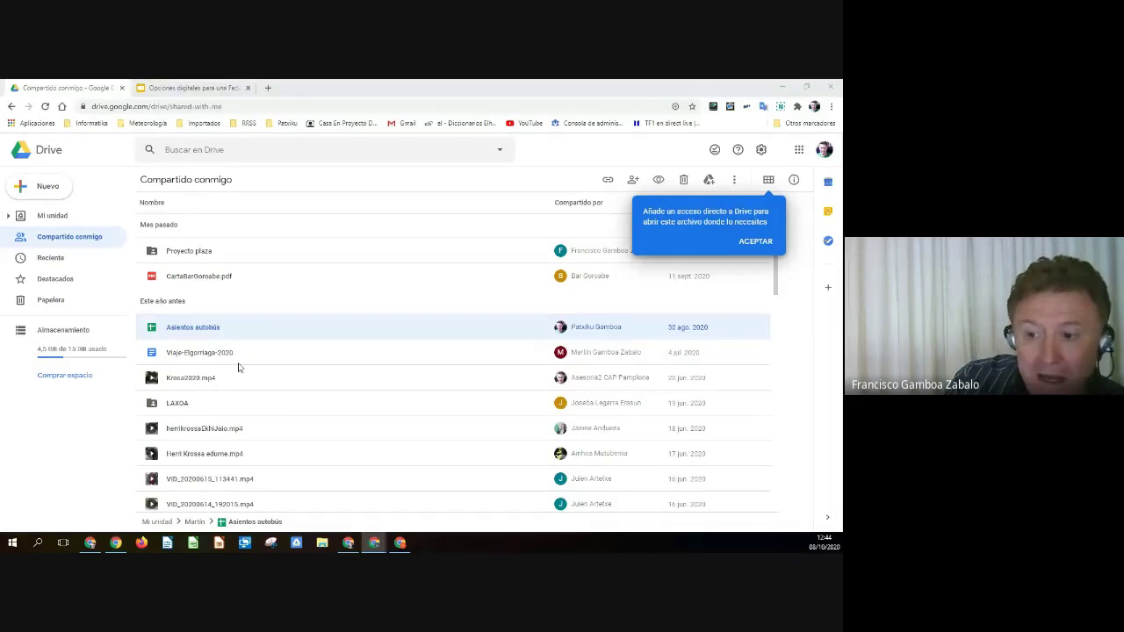
Add a Drive shortcut to 'Asientos autobús' in Mi unidad > IND, then return to Mi unidad
right_click(186, 330)
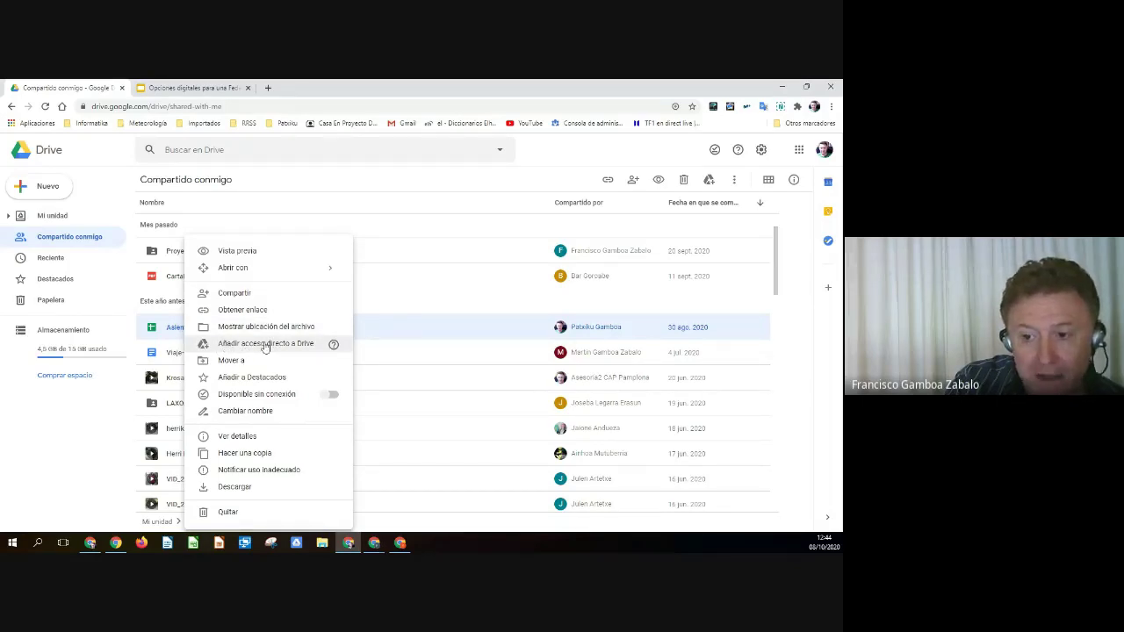
click(265, 346)
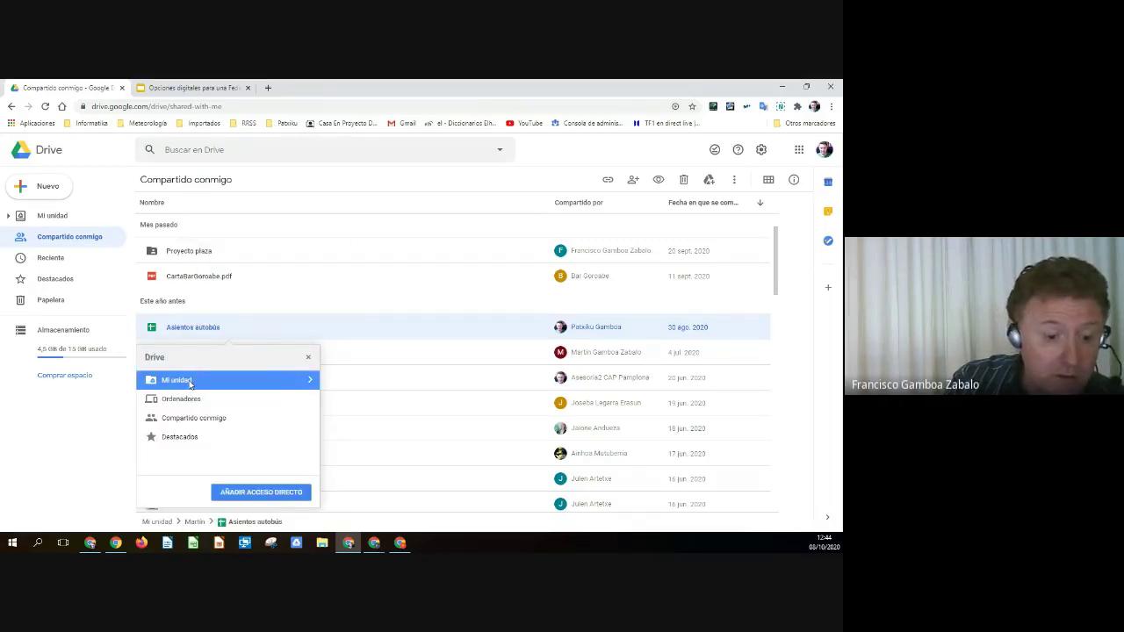
click(312, 383)
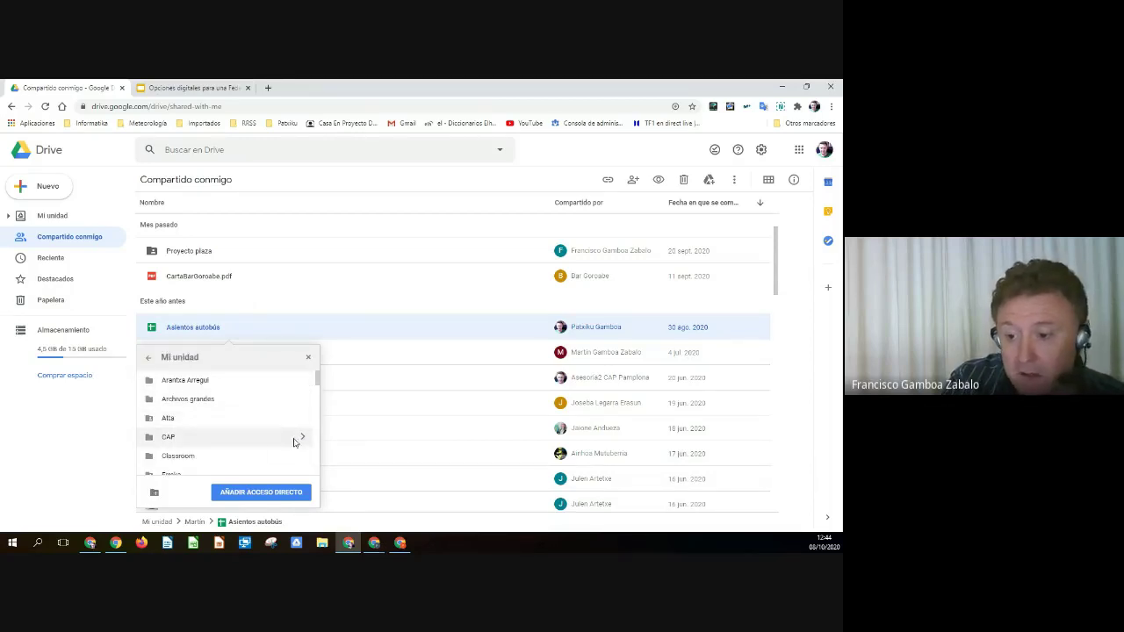
scroll(255, 432, down, 2)
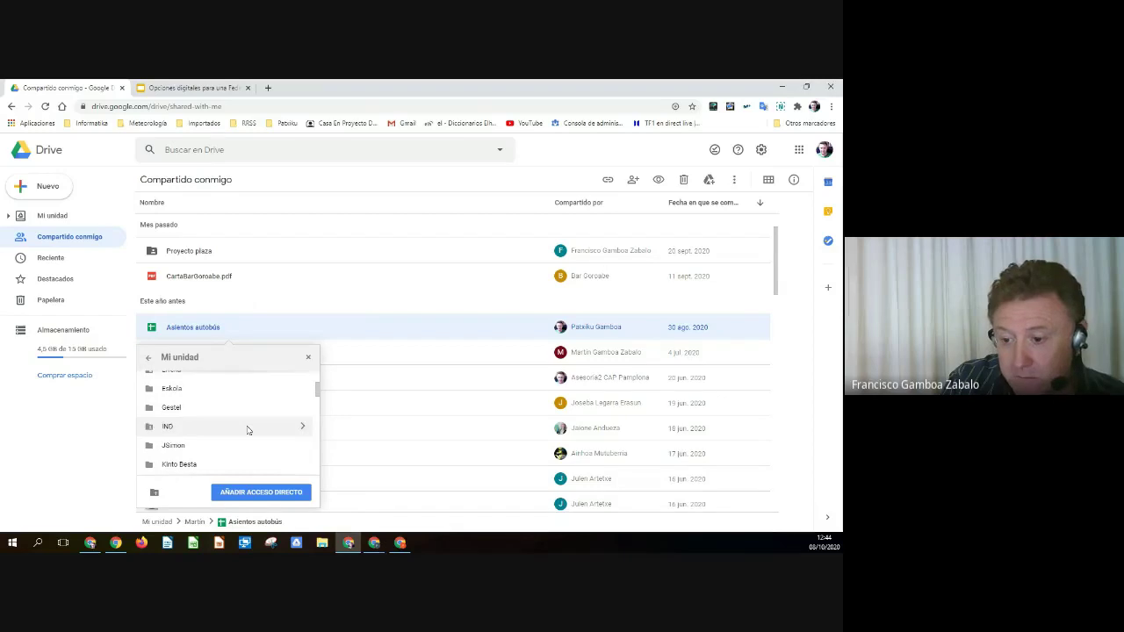
click(247, 428)
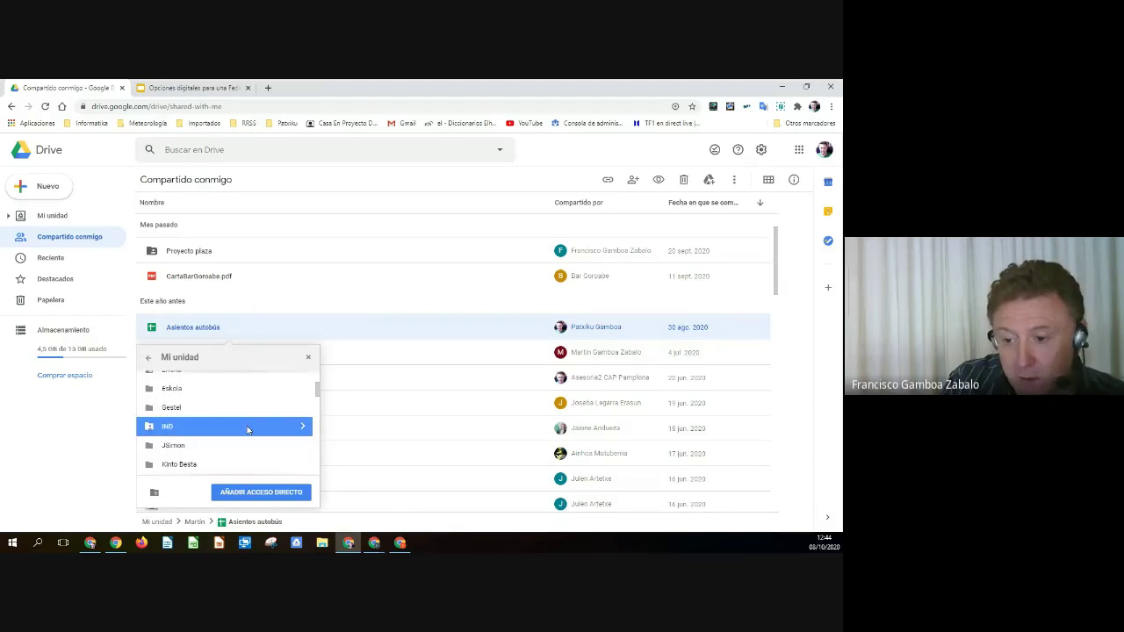
click(261, 493)
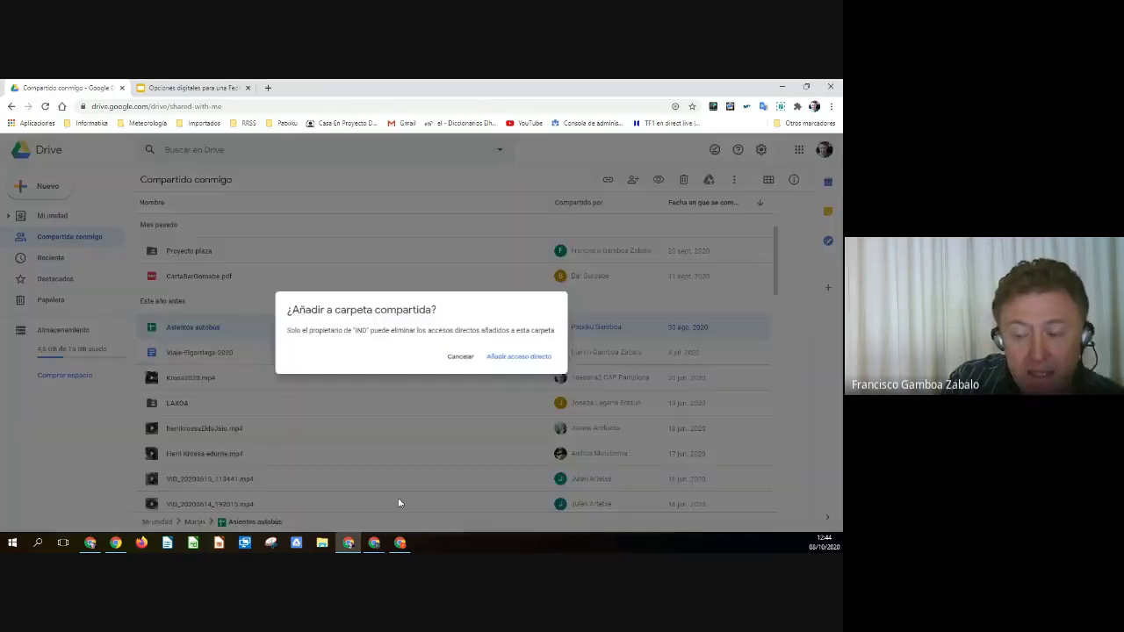
click(518, 366)
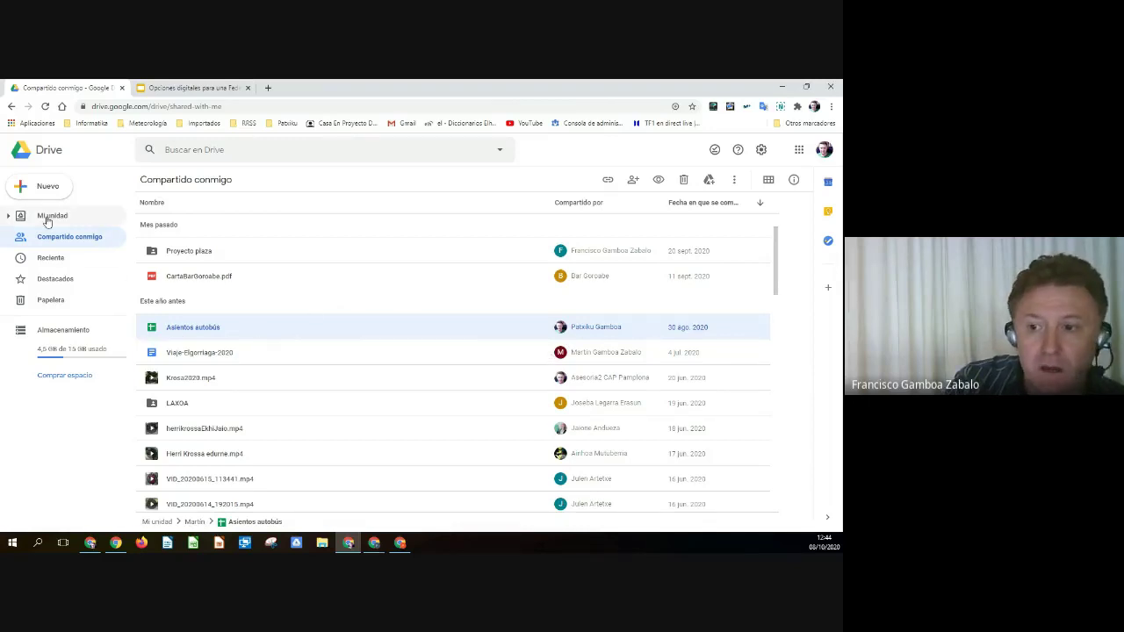
click(48, 221)
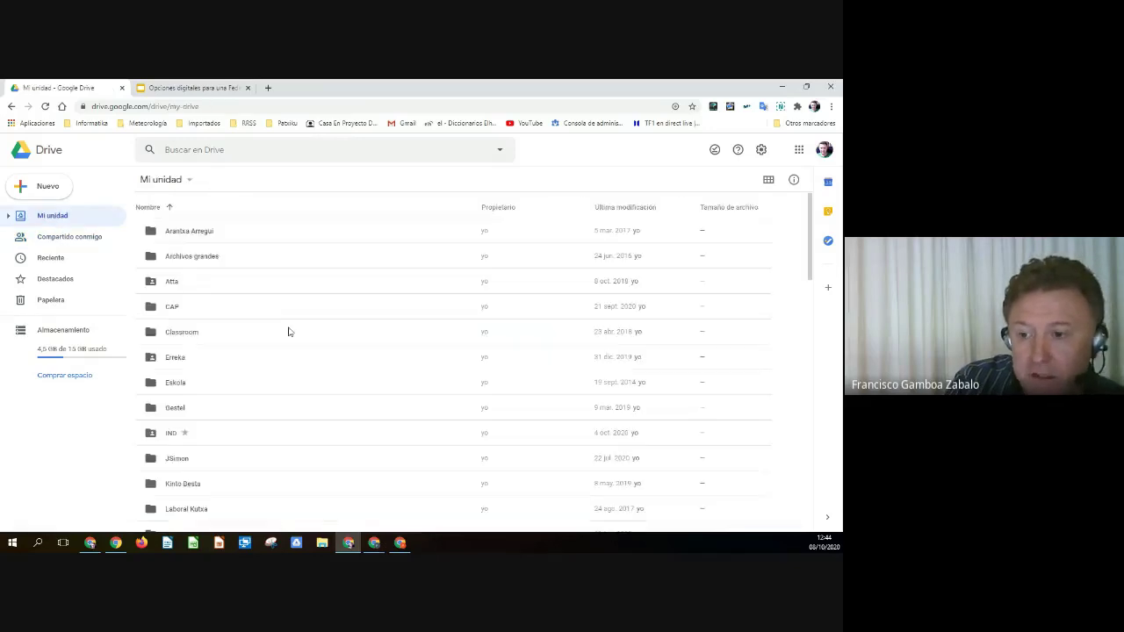
Verify the 'Asientos autobús' shortcut in IND, reopen IND from Destacados, and advance the presentation one slide
double_click(369, 433)
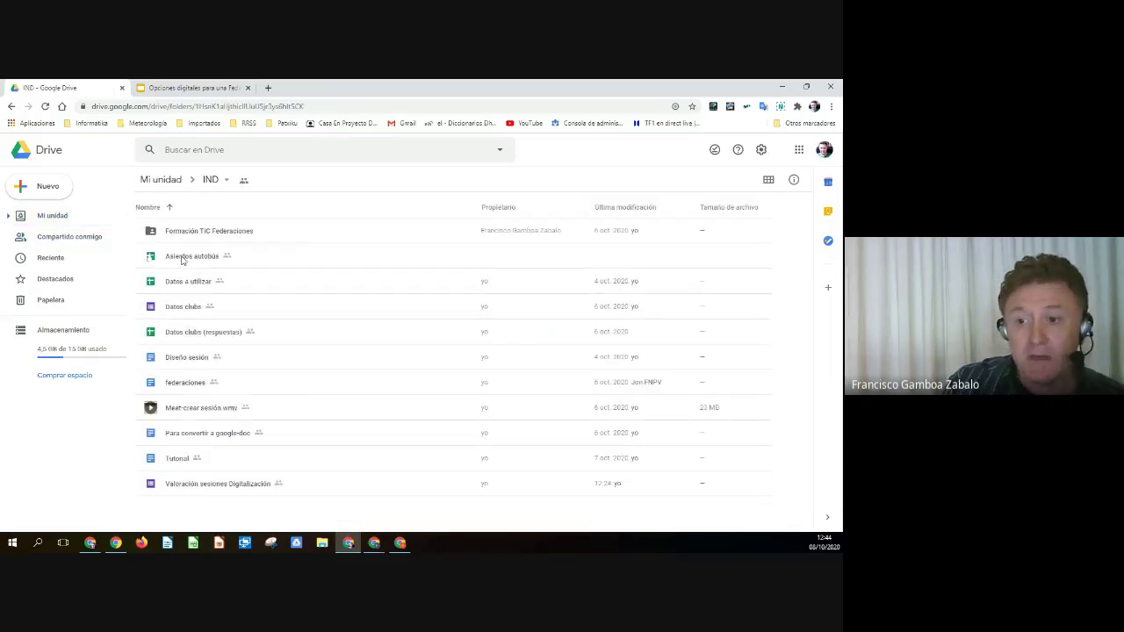
click(183, 259)
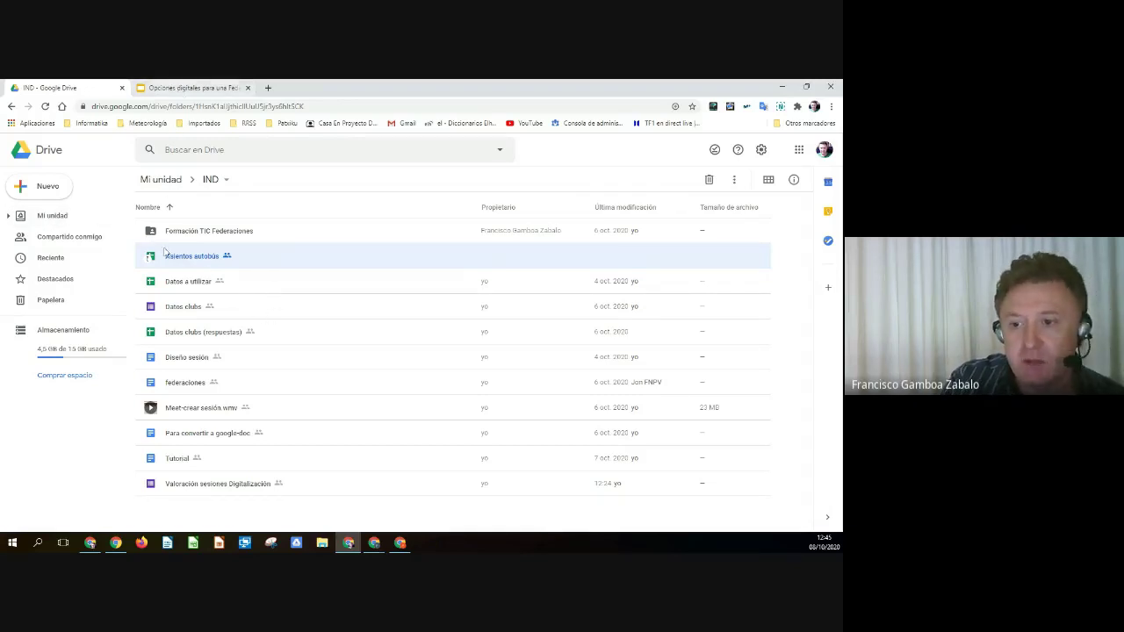
click(53, 281)
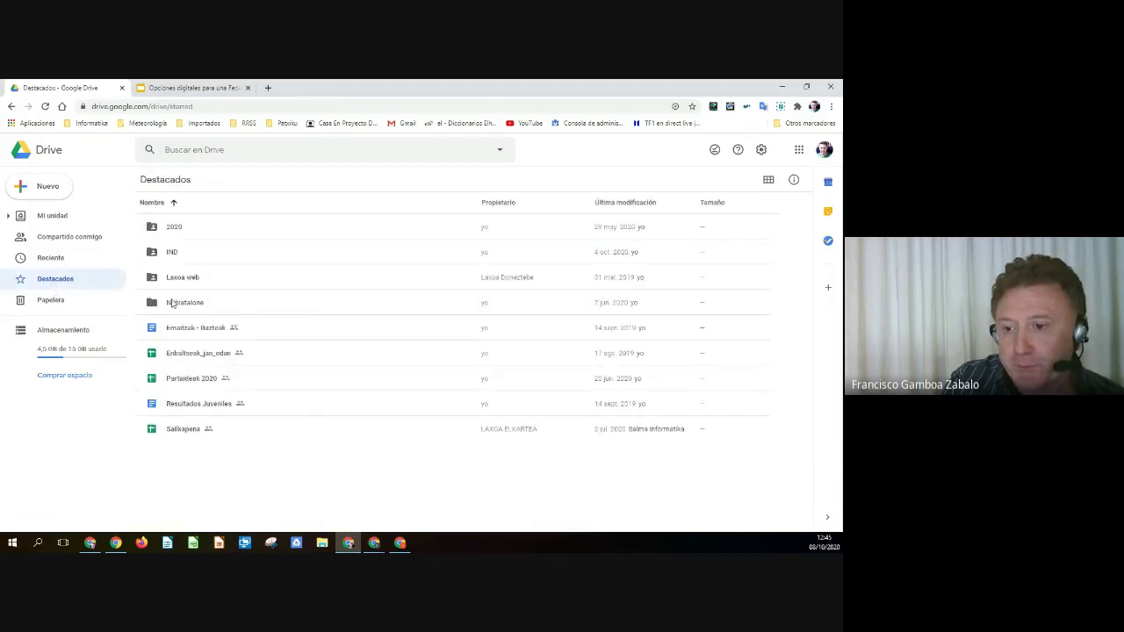
click(175, 252)
double_click(176, 252)
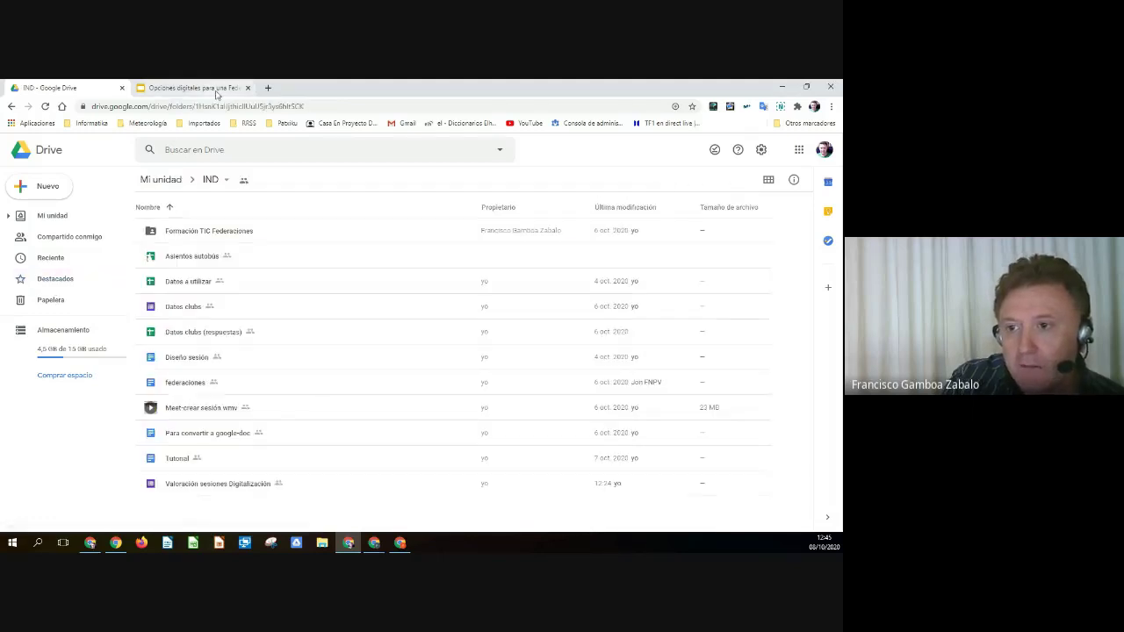
click(189, 88)
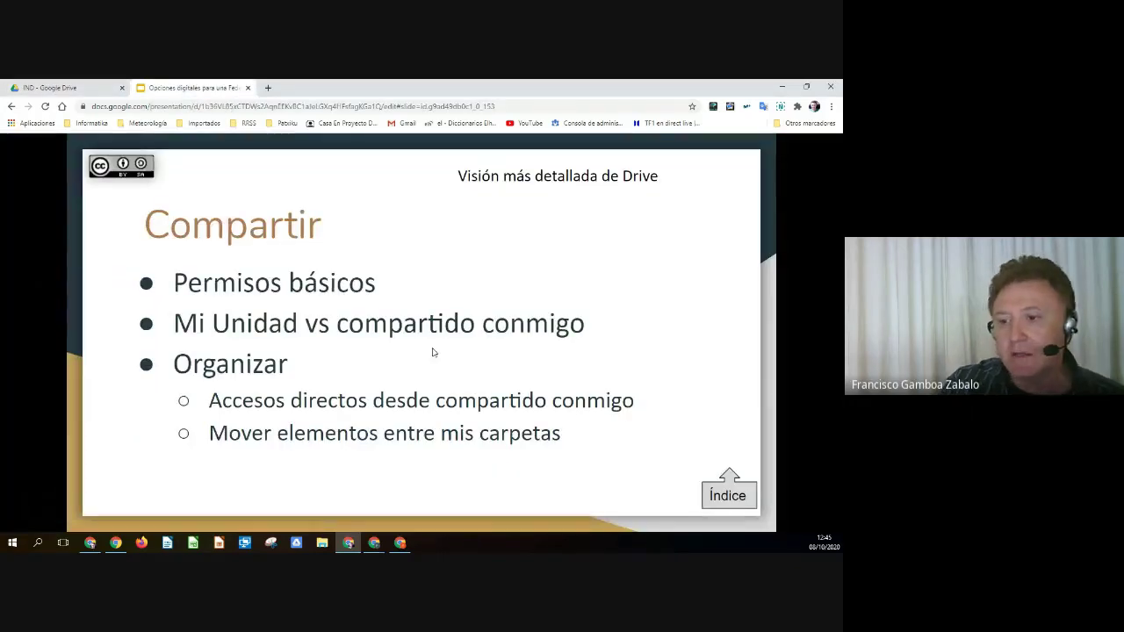
key(Right)
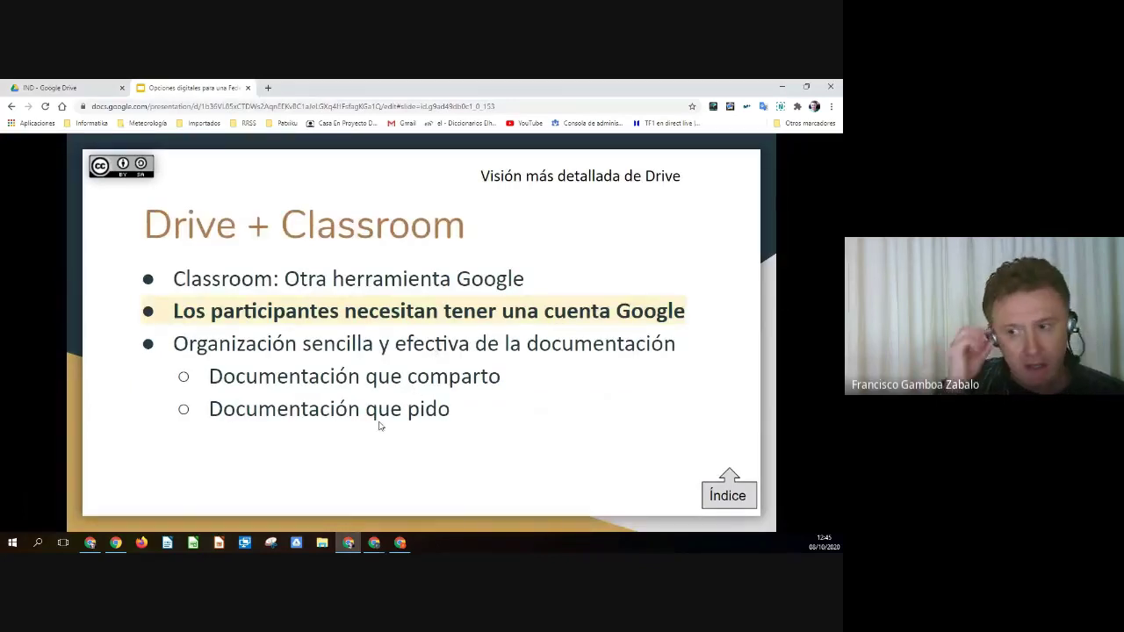
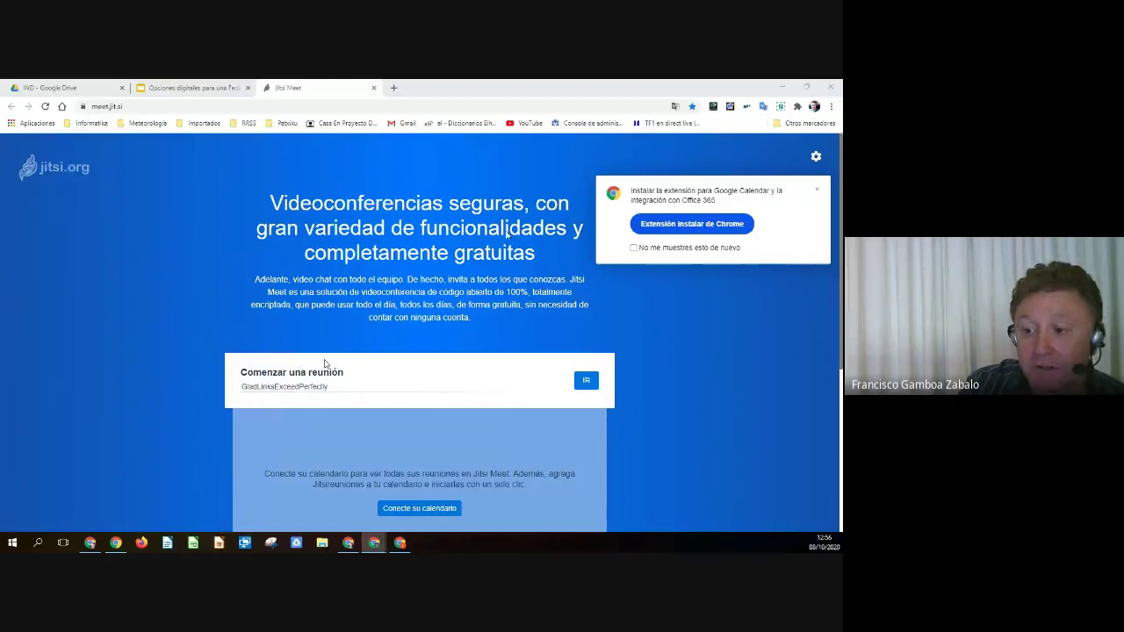
Choose FederacionesNavarras from the recent room names and go to its pre-join screen
scroll(156, 246, down, 1)
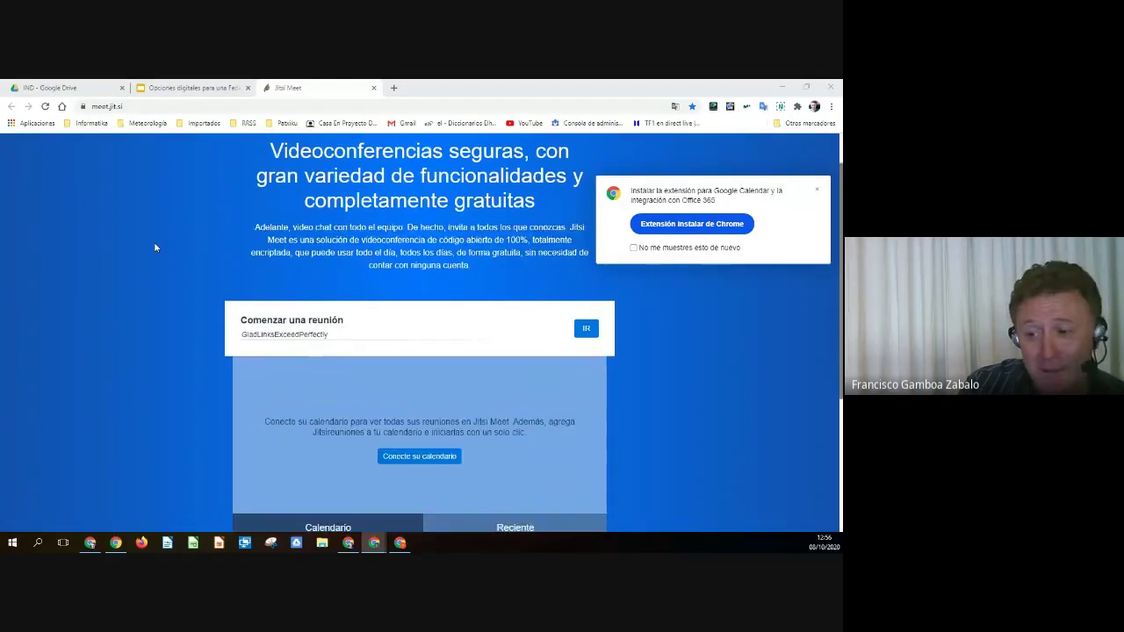
click(270, 333)
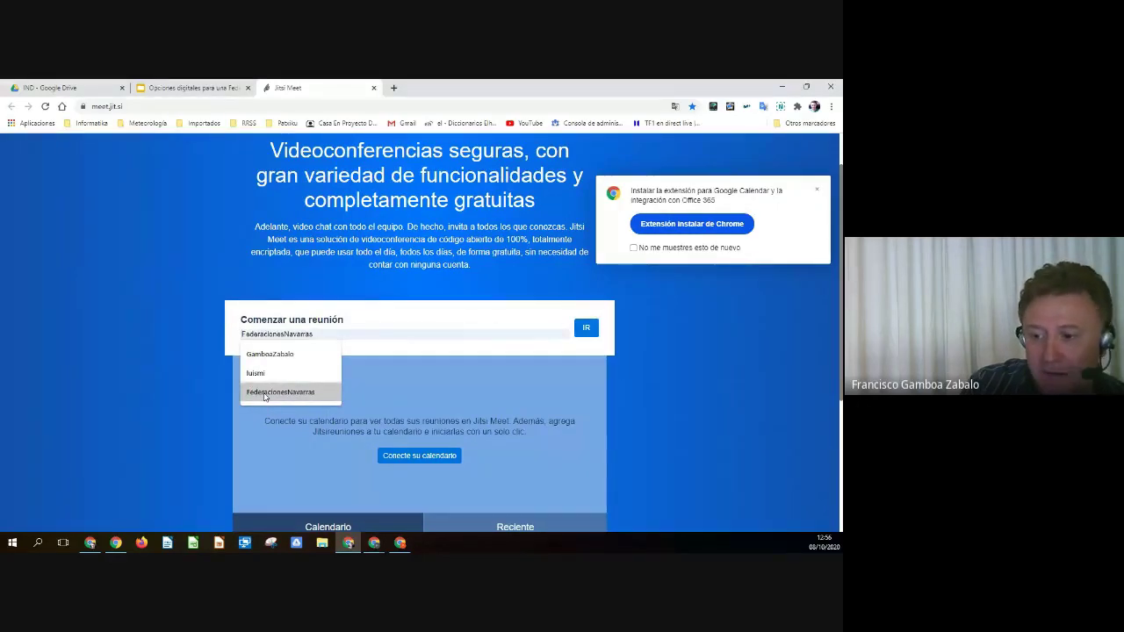
click(264, 396)
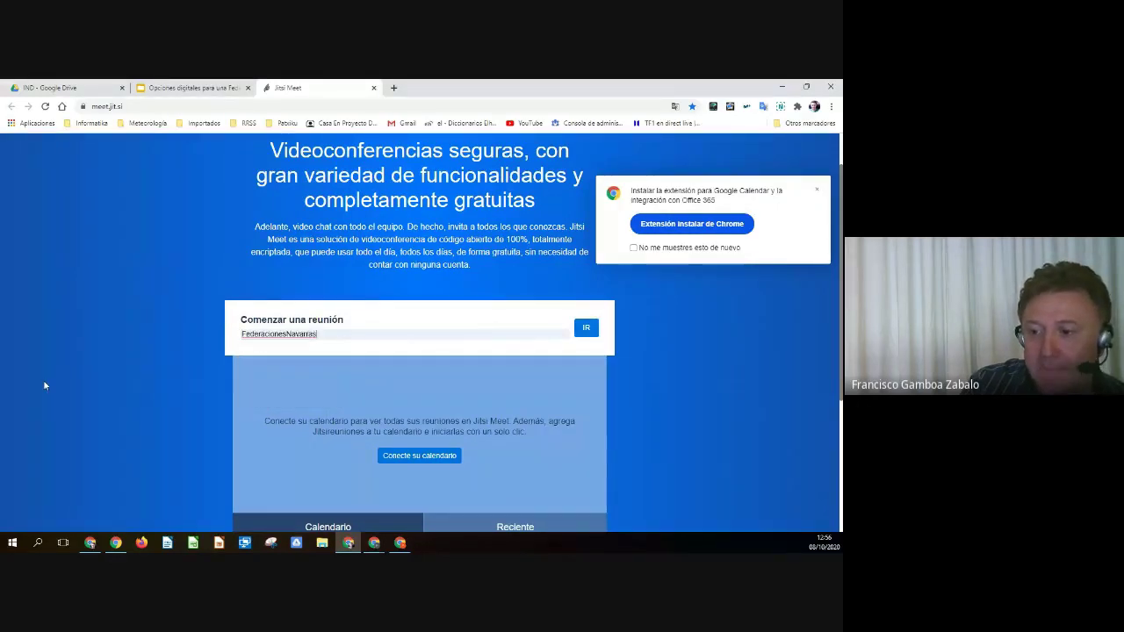
click(587, 330)
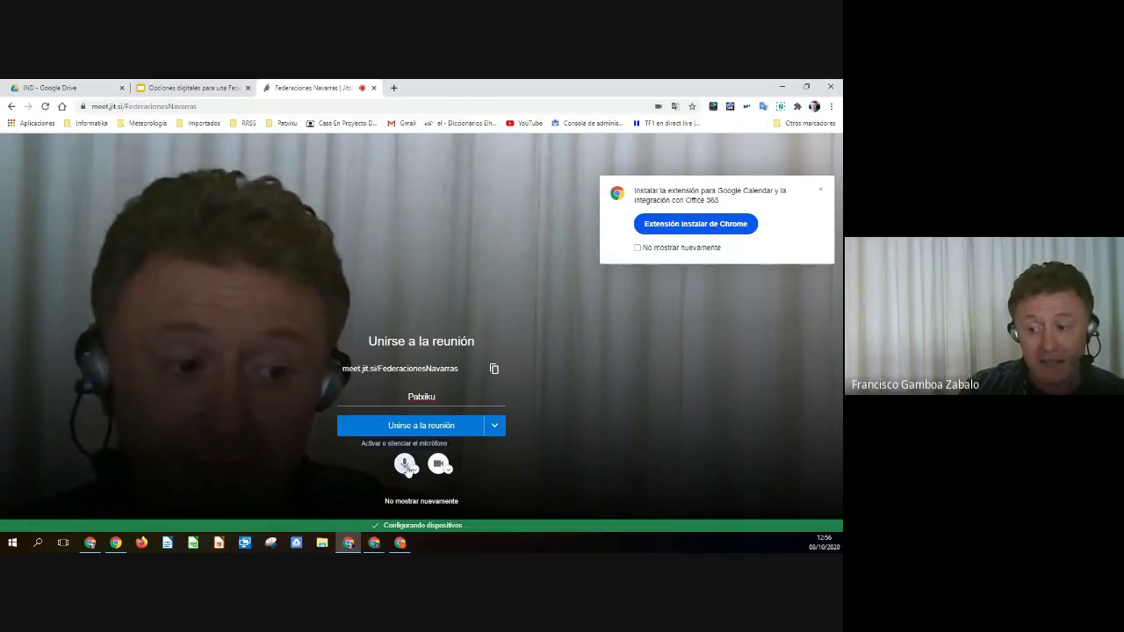
Check the microphone, speaker and camera lists, toggle the camera off and on, then join
click(417, 472)
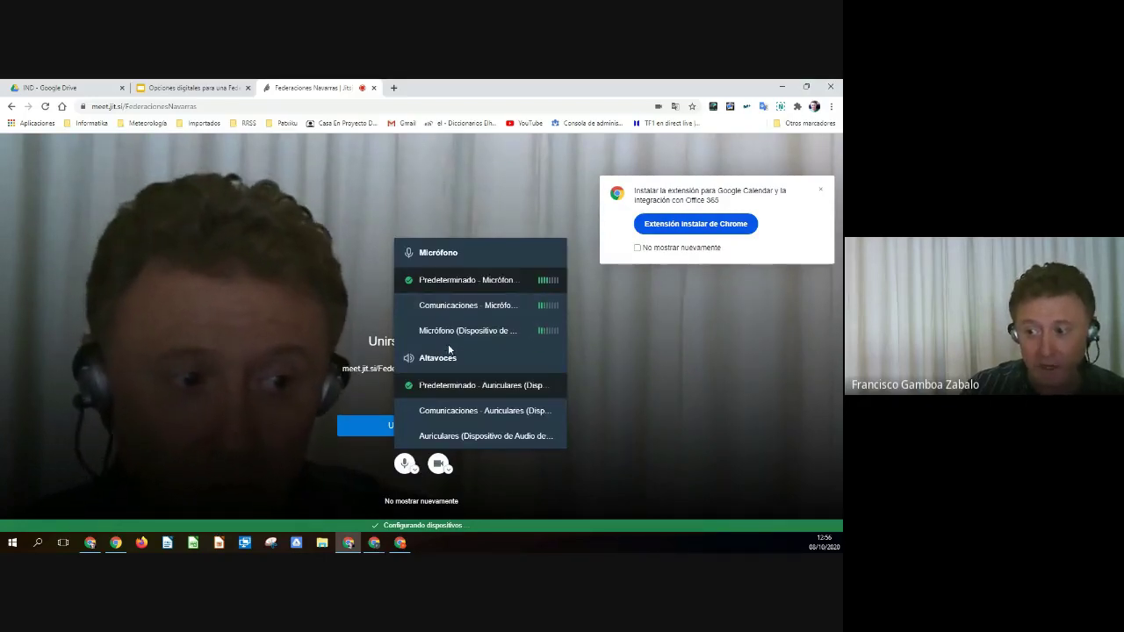
click(632, 473)
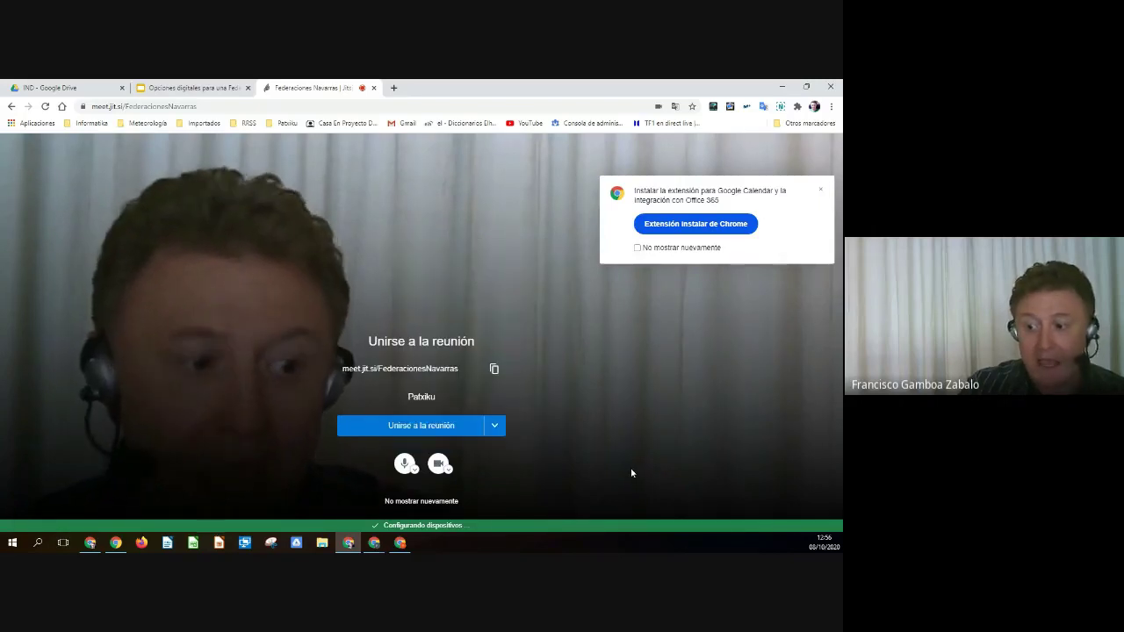
click(439, 464)
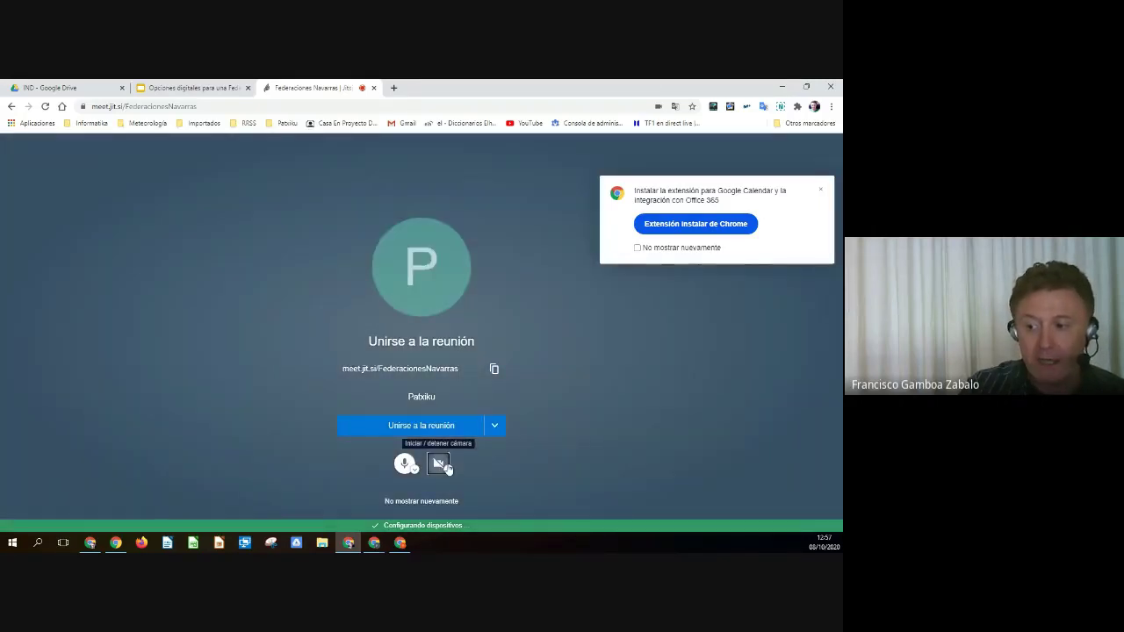
click(436, 463)
click(448, 469)
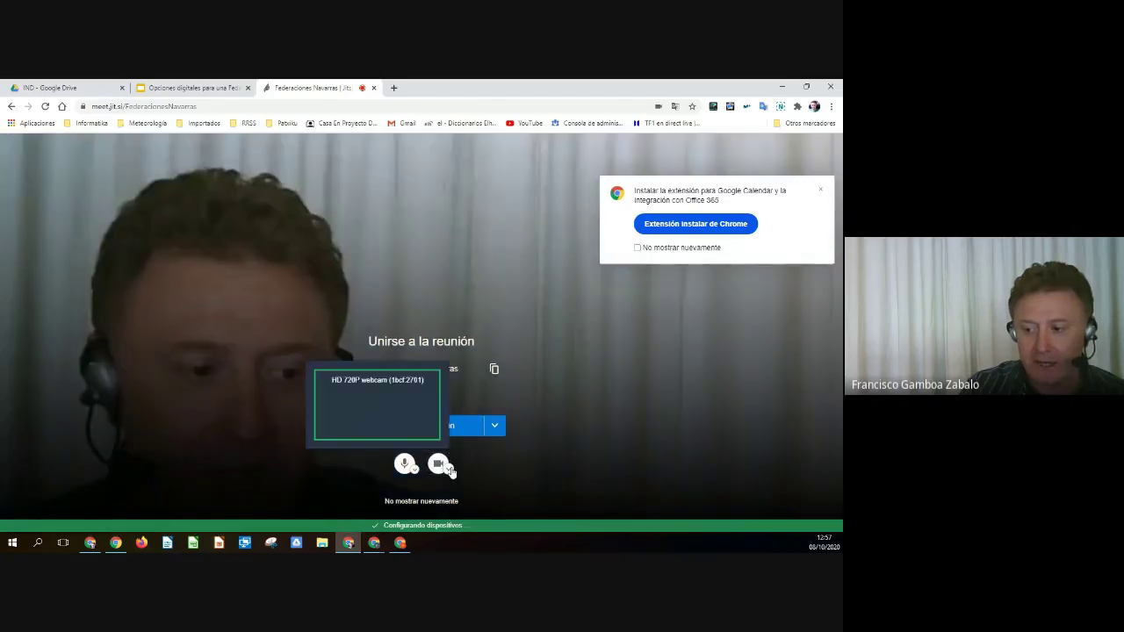
click(587, 482)
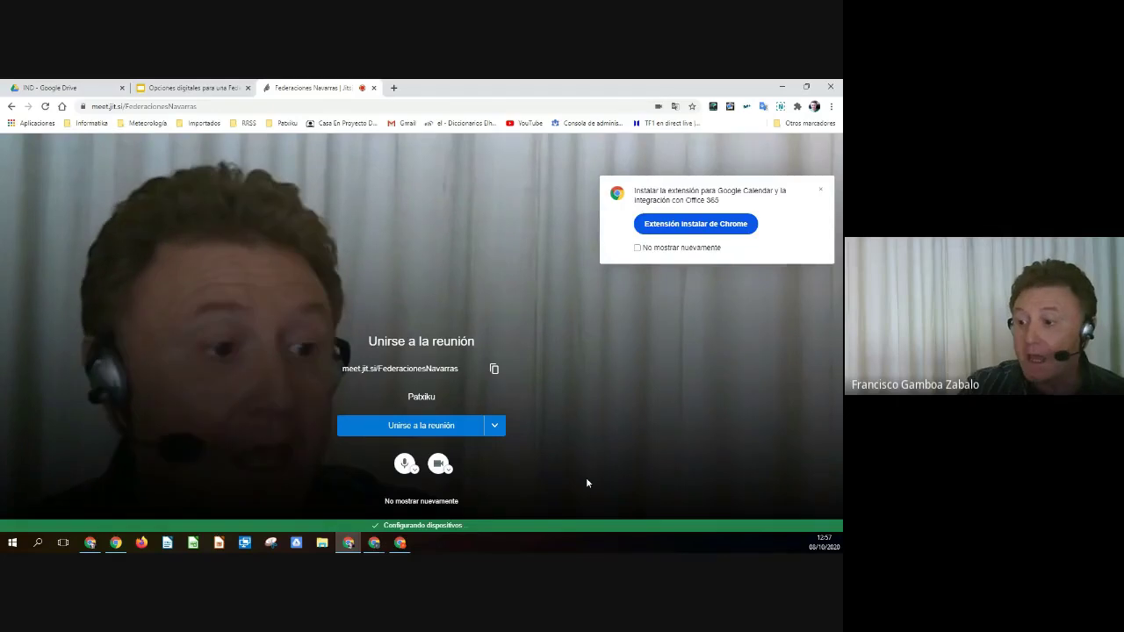
click(420, 428)
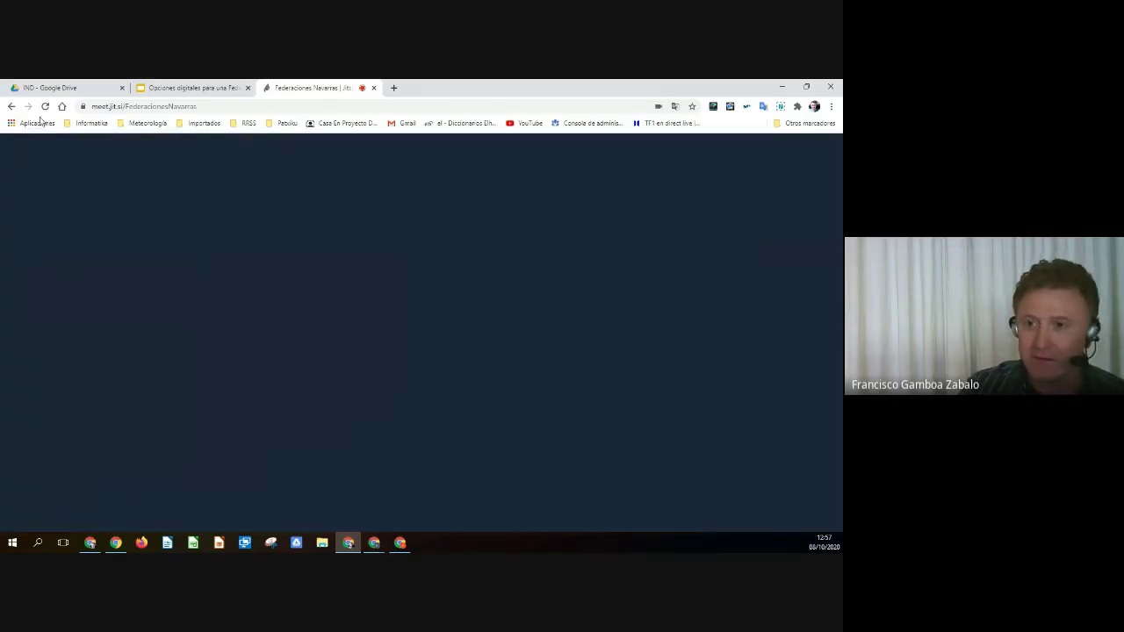
Go back to the start page, reselect FederacionesNavarras, and enter the meeting again
click(13, 106)
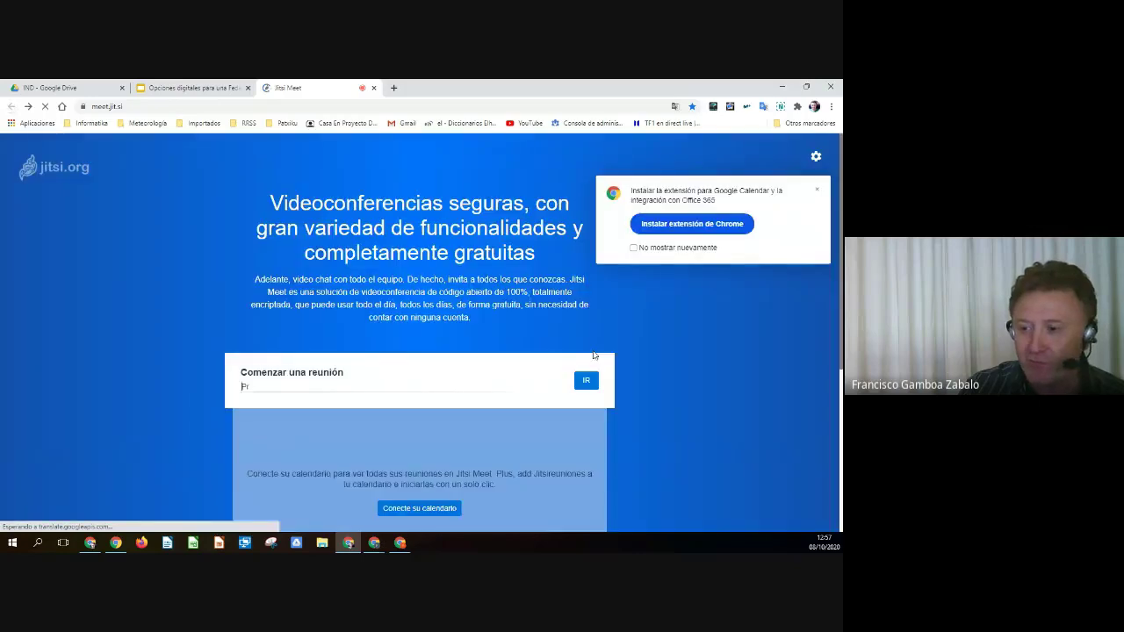
click(298, 387)
click(294, 450)
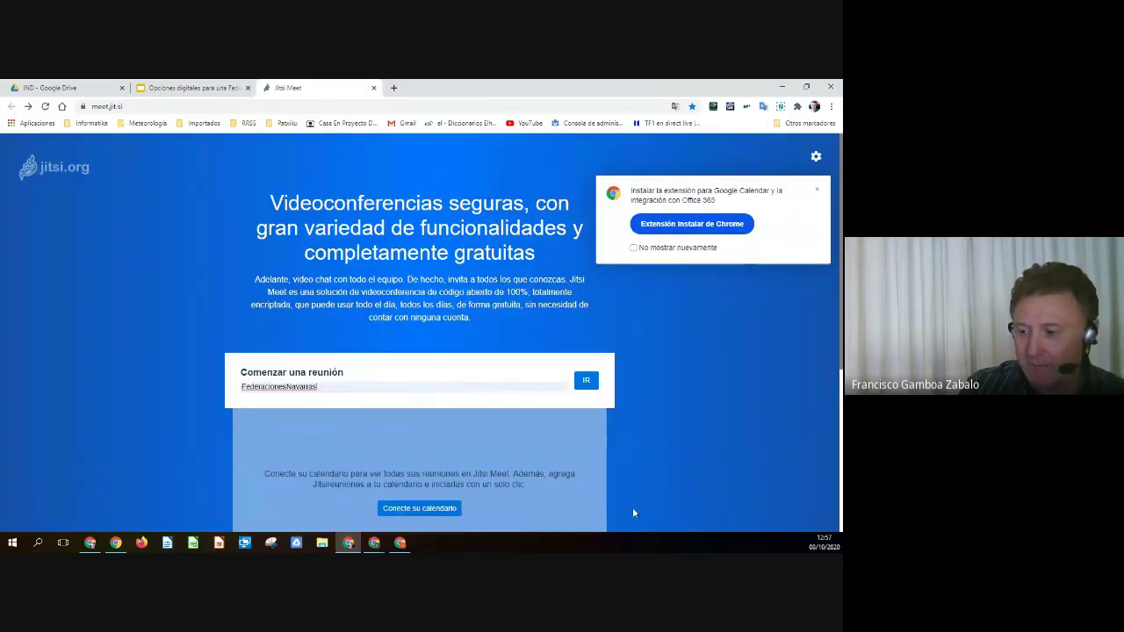
click(586, 381)
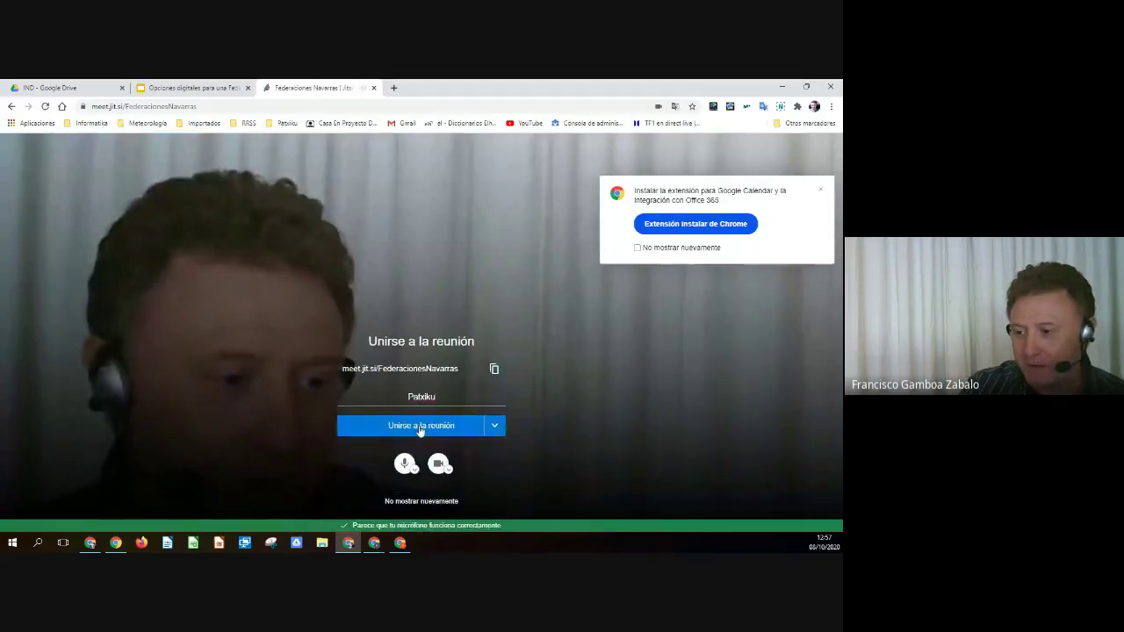
click(420, 426)
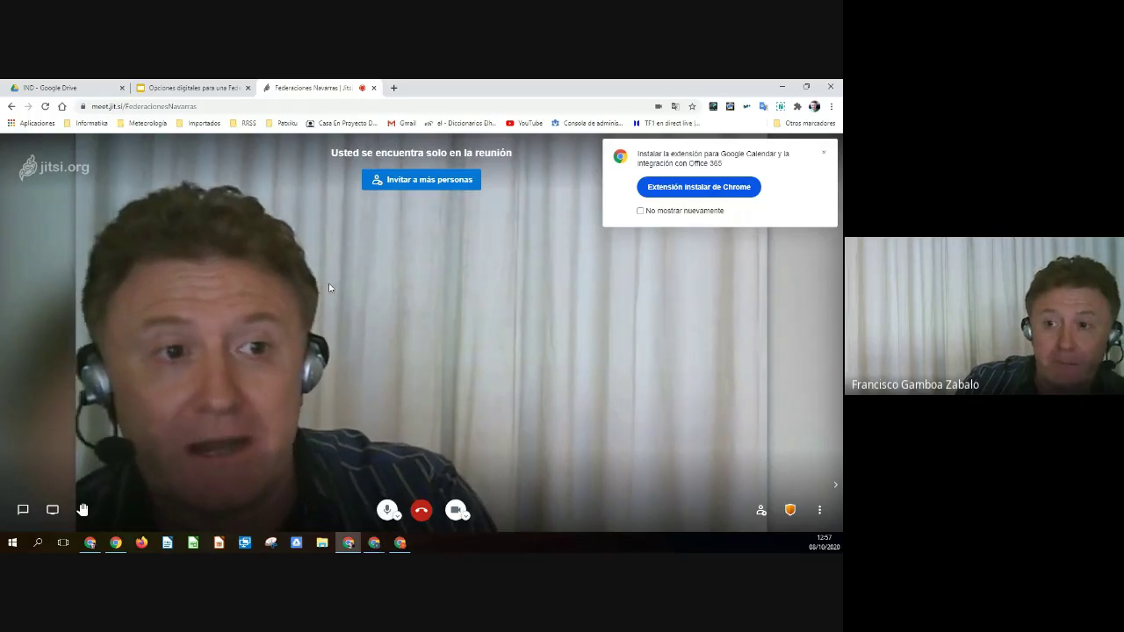
Select the meeting URL in the address bar, then show the More actions menu
click(128, 107)
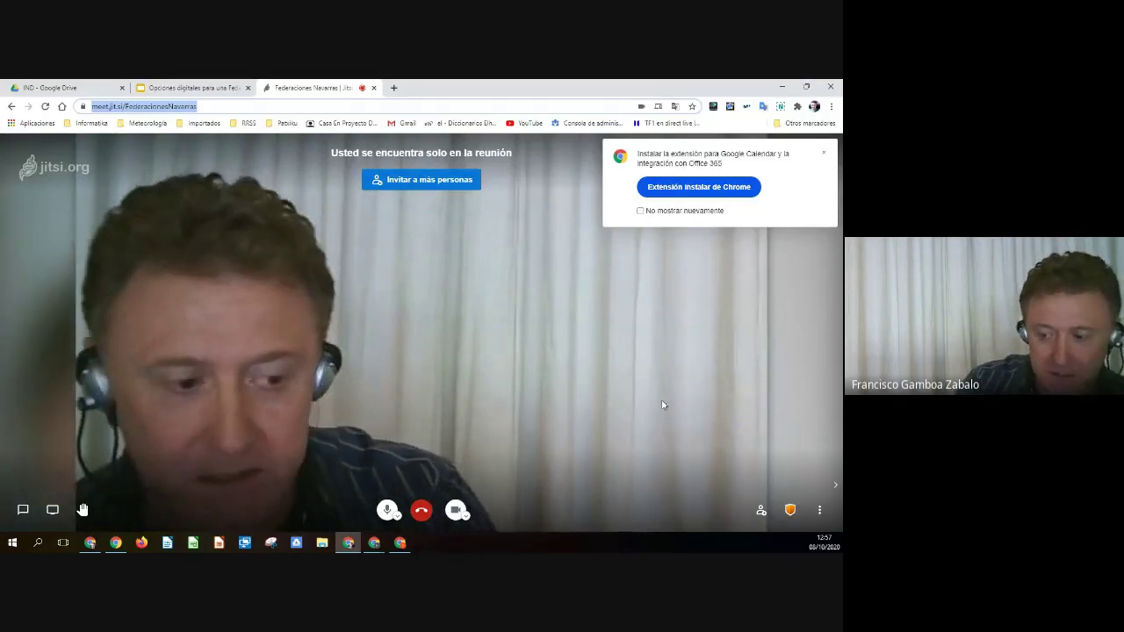
click(819, 511)
click(819, 514)
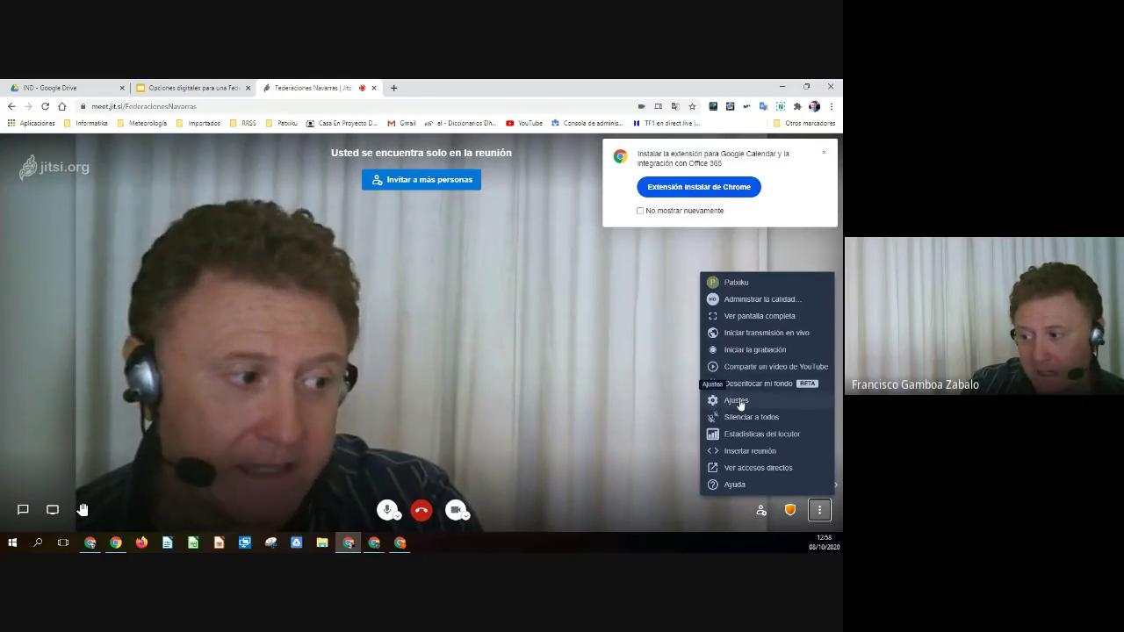
Inspect the Ajustes device settings for camera and audio, then cancel without changes
click(739, 401)
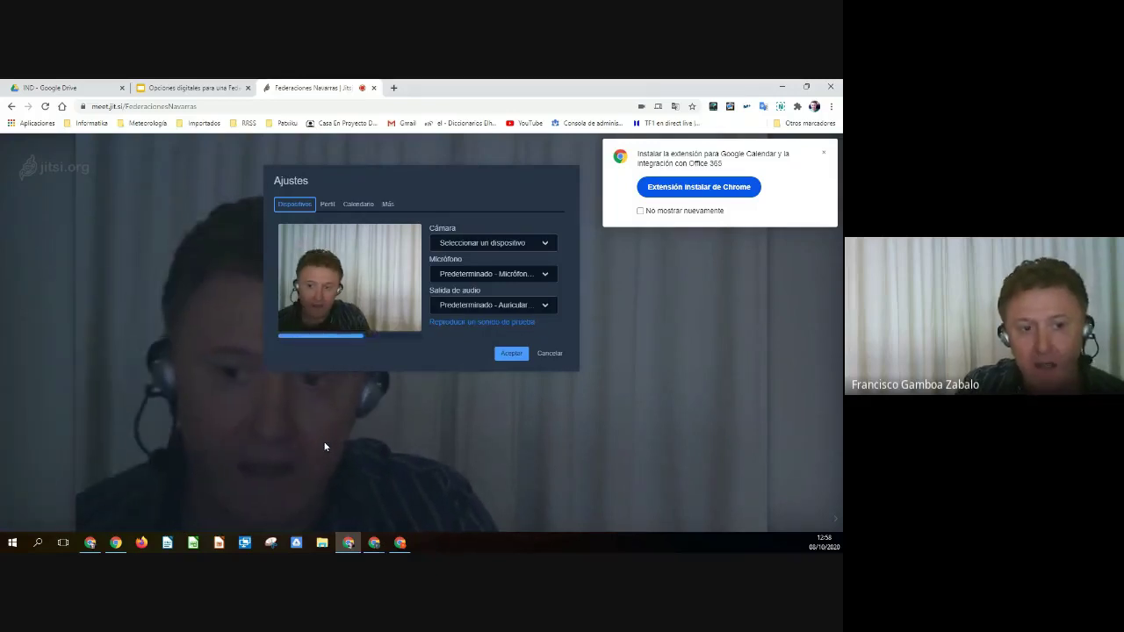
click(548, 355)
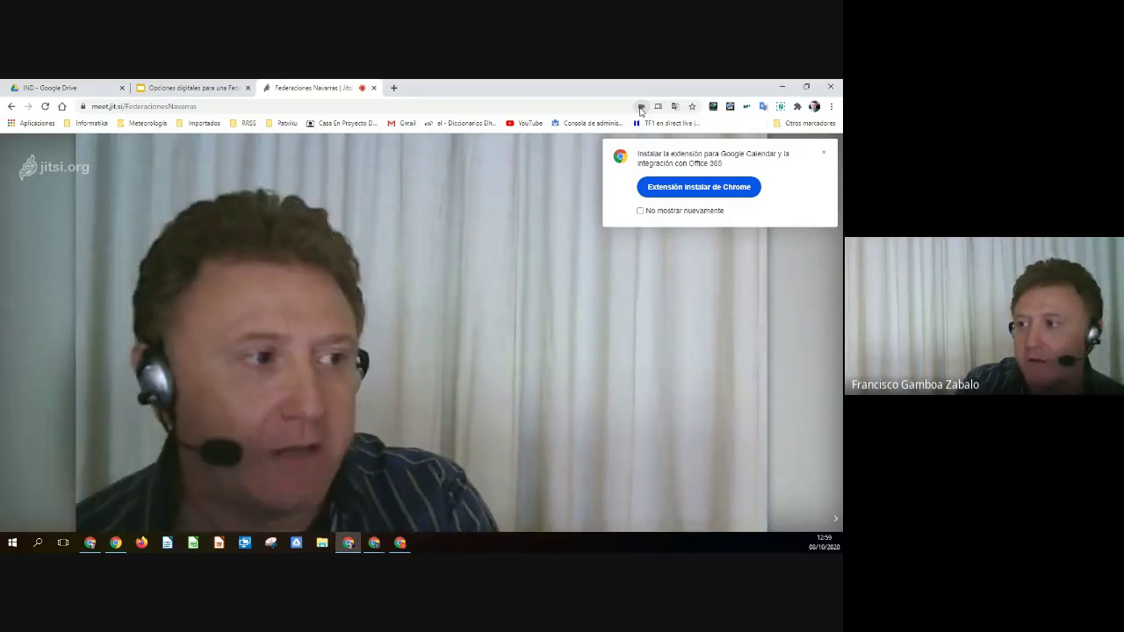
click(641, 108)
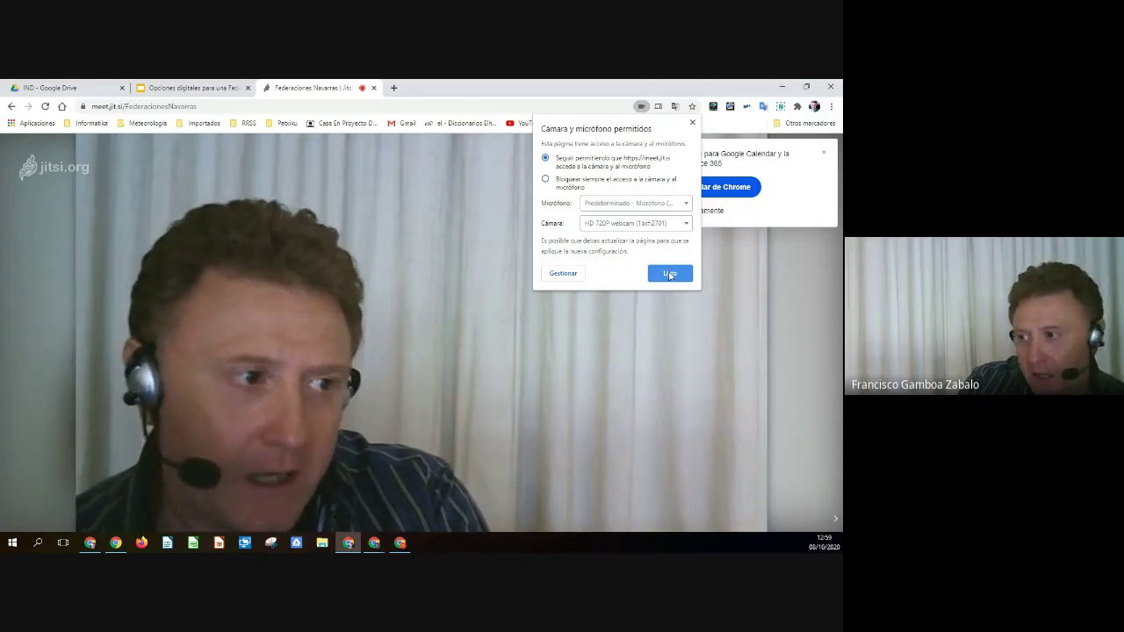
click(669, 274)
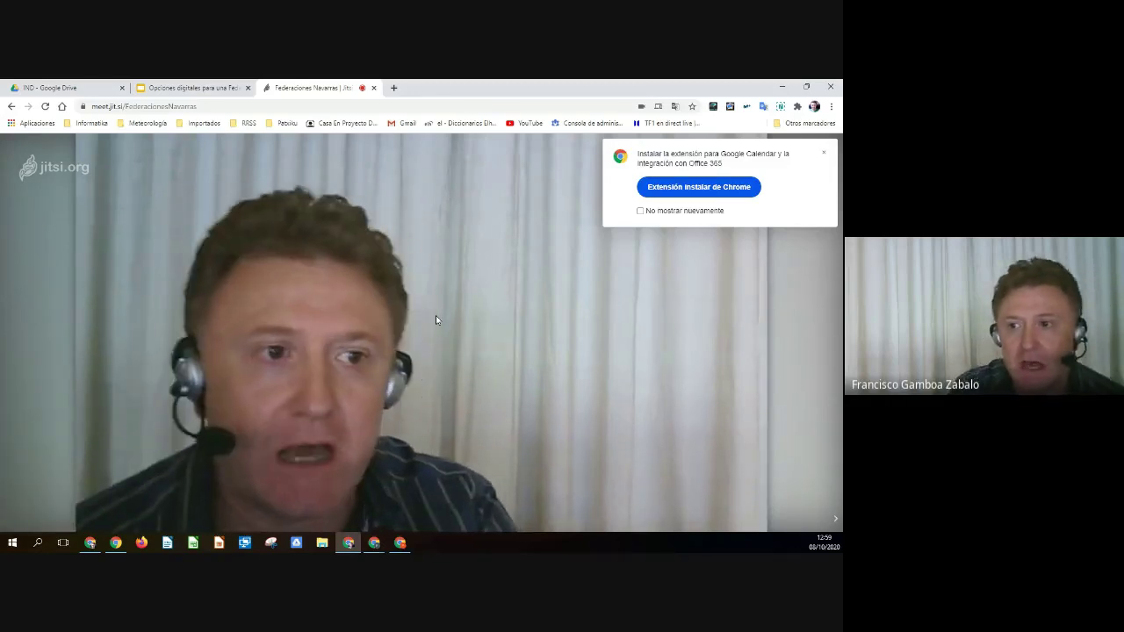
mouse_move(441, 326)
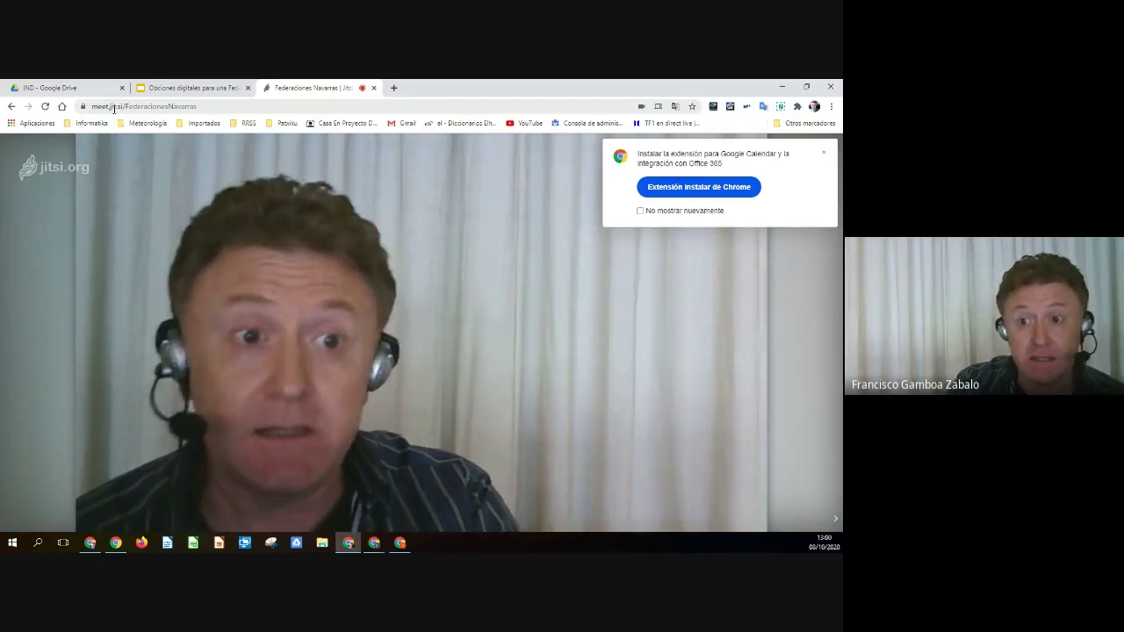
mouse_move(250, 275)
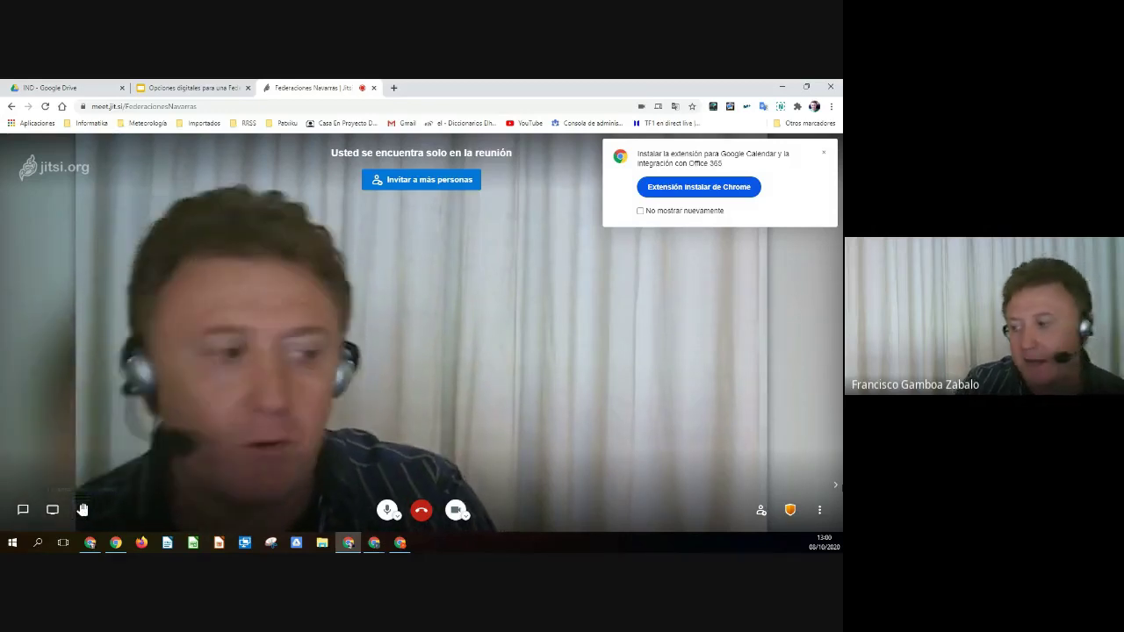
Hang up the FederacionesNavarras call and close the Jitsi Meet tab
click(817, 513)
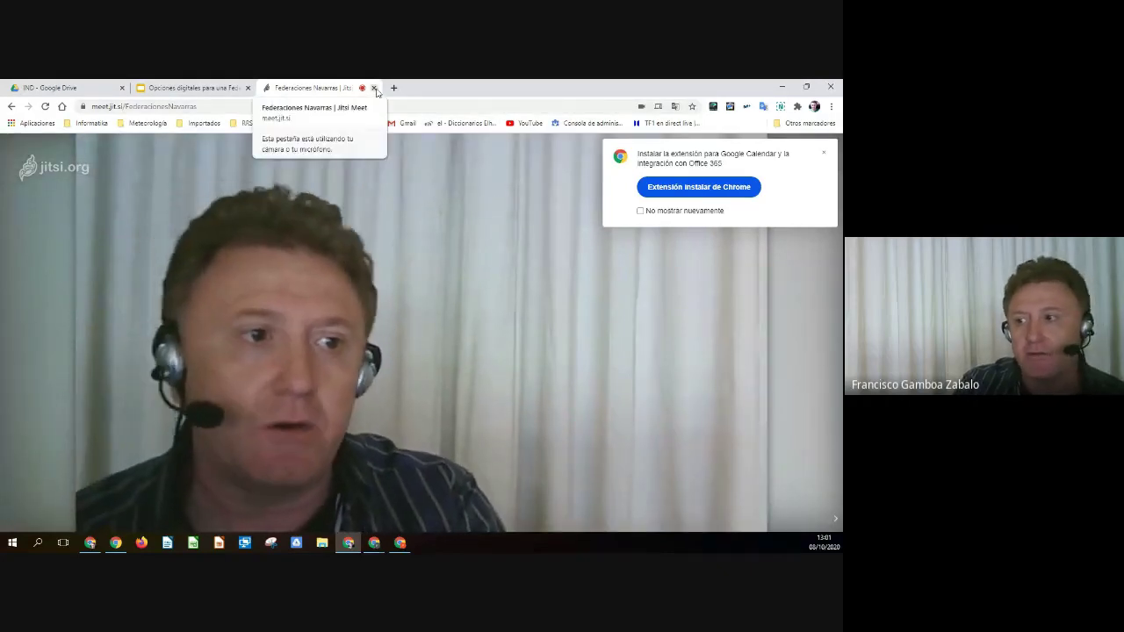
mouse_move(438, 483)
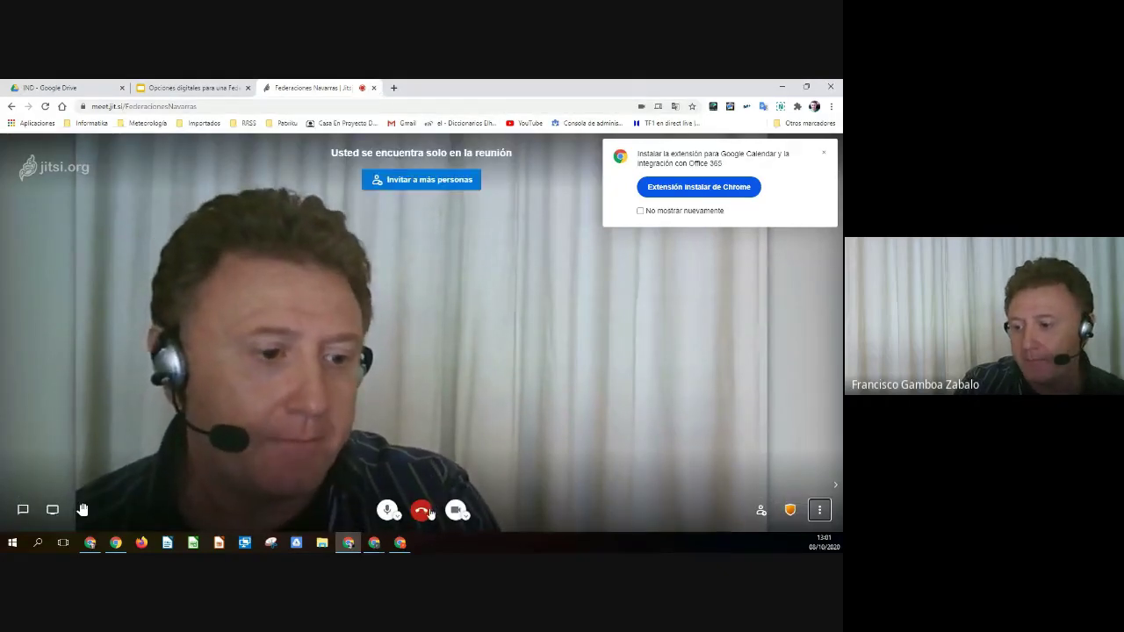
click(429, 513)
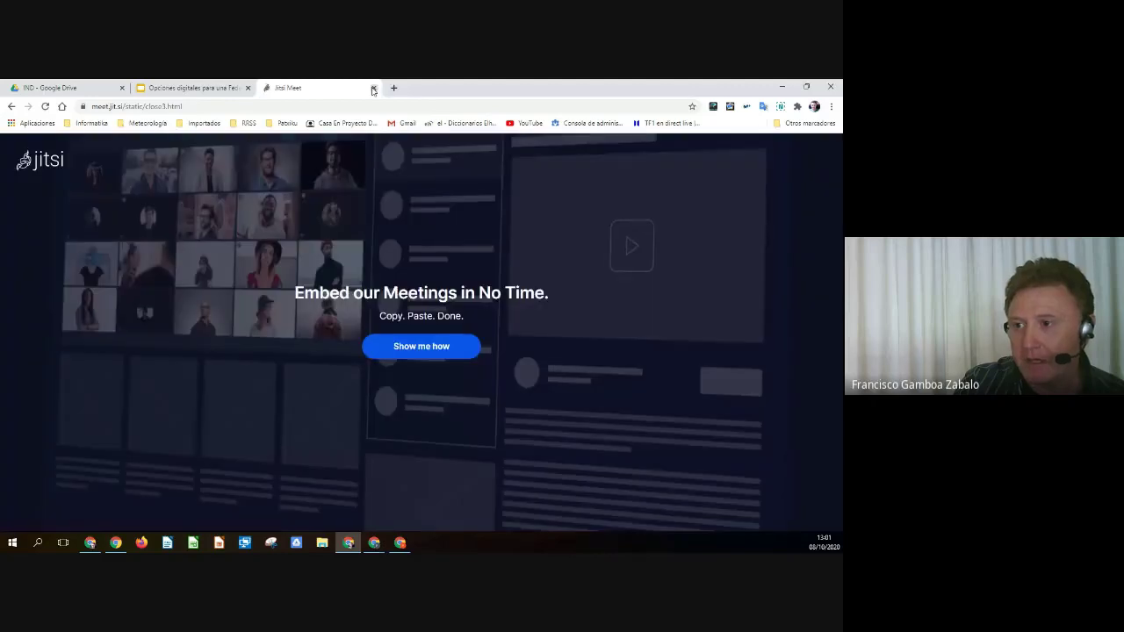
click(374, 89)
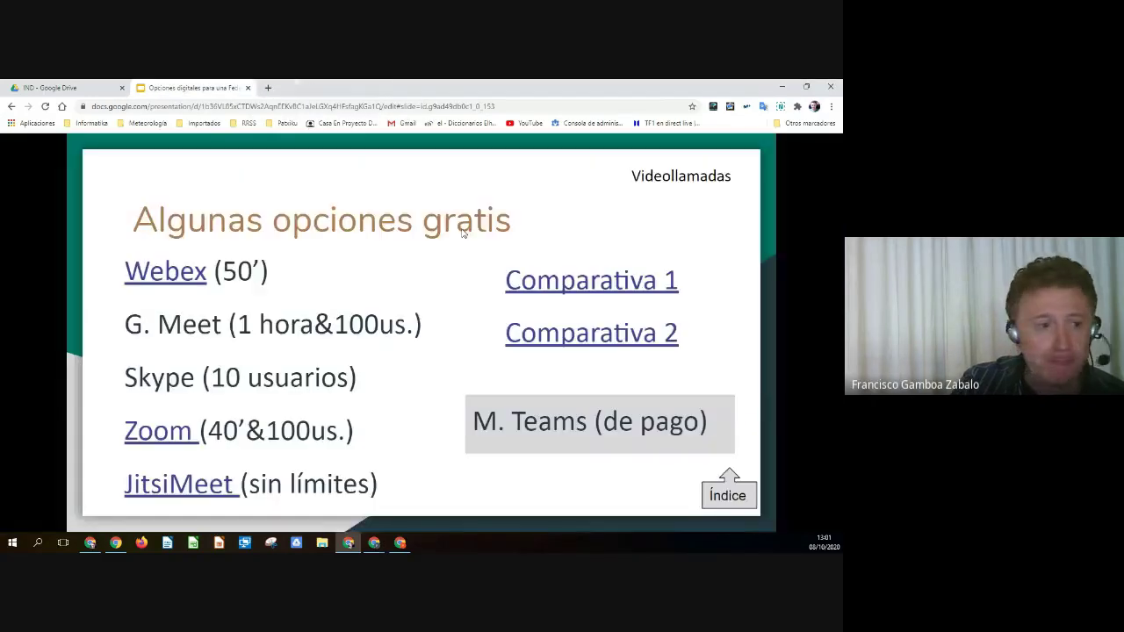
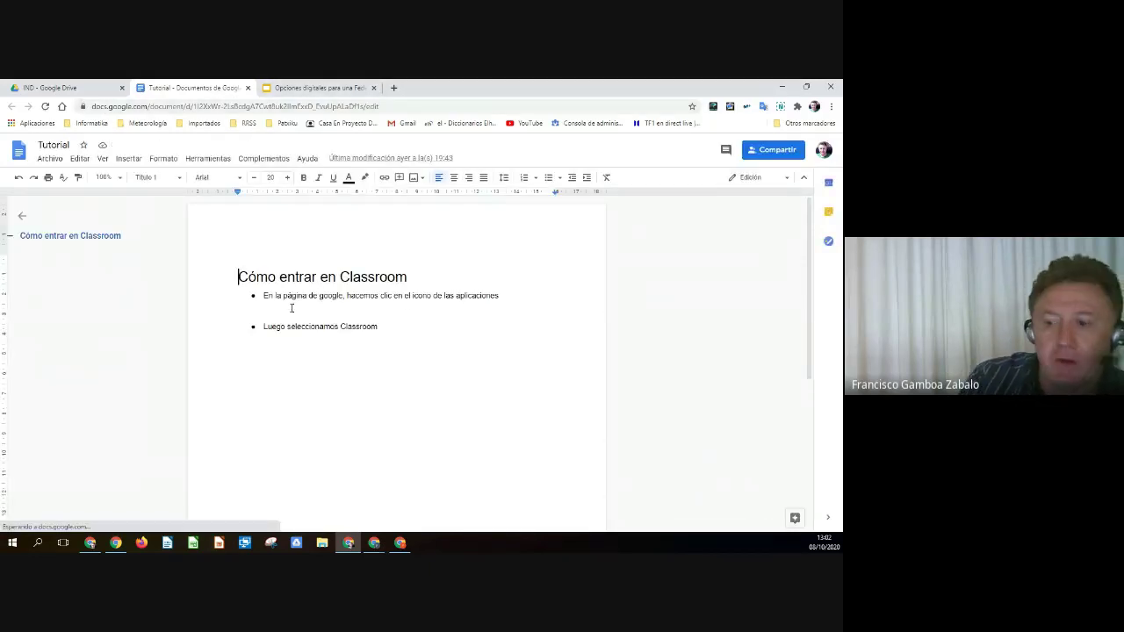
Add an empty line below the Docs heading, then advance the presentation to slide 23 'Concepto: Algún ejemplo'
click(439, 274)
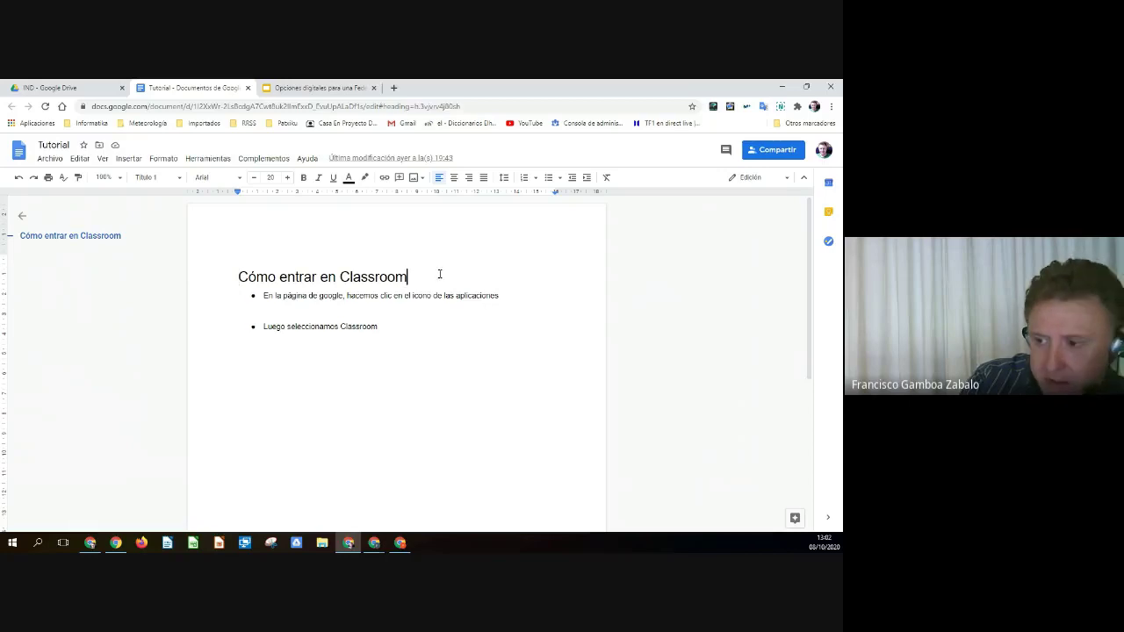
key(Return)
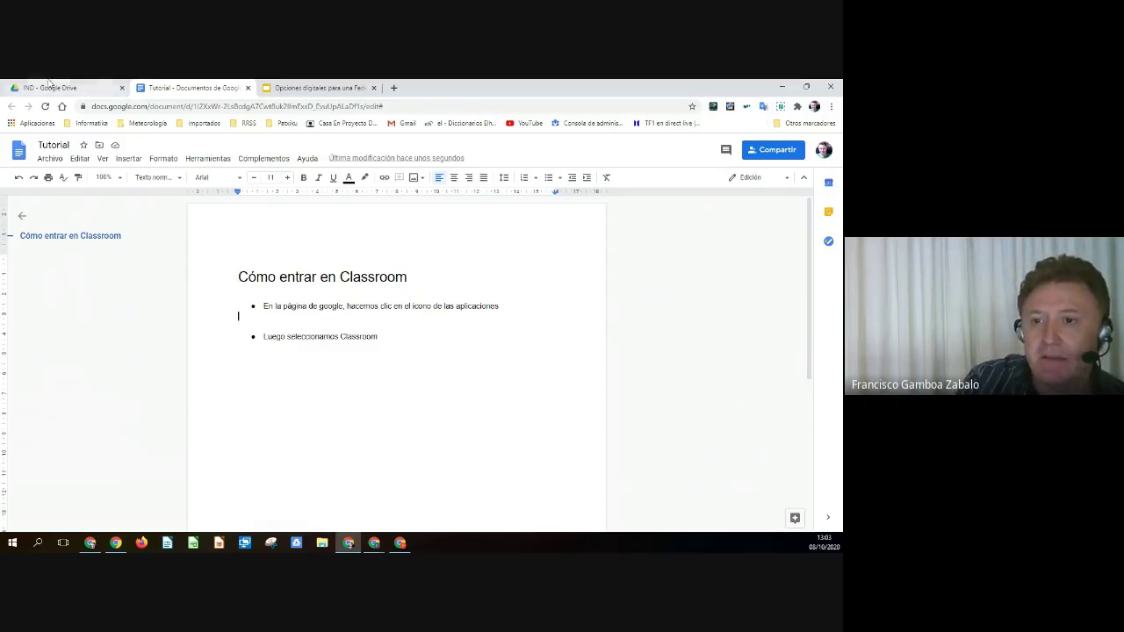
click(316, 88)
click(409, 319)
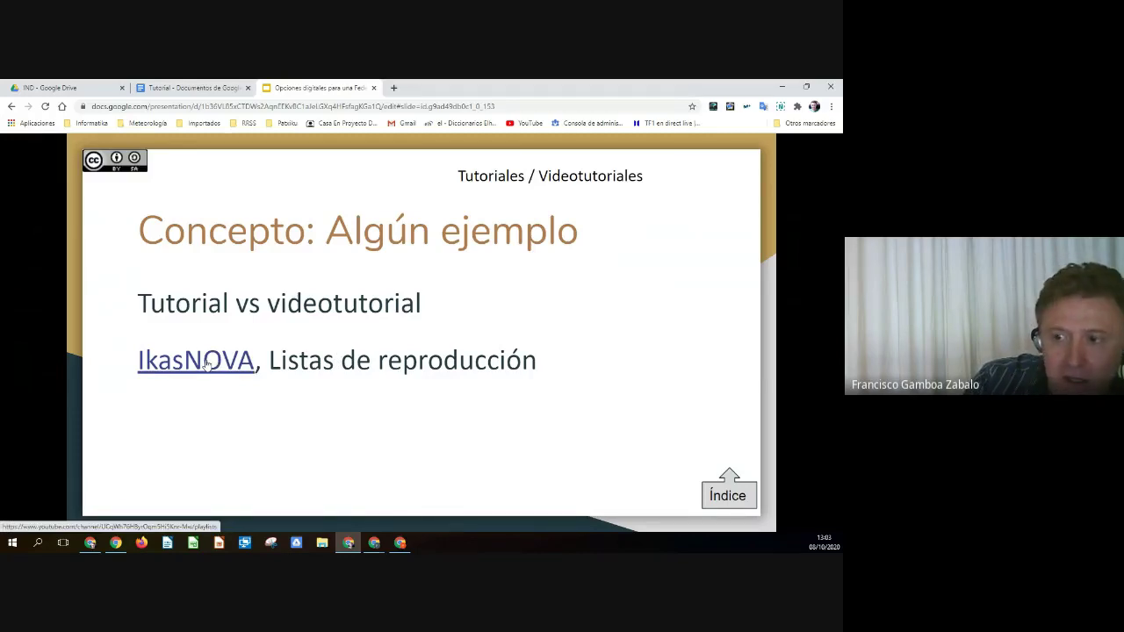
Follow the IkasNOVA link to the channel's YouTube playlists page
click(207, 365)
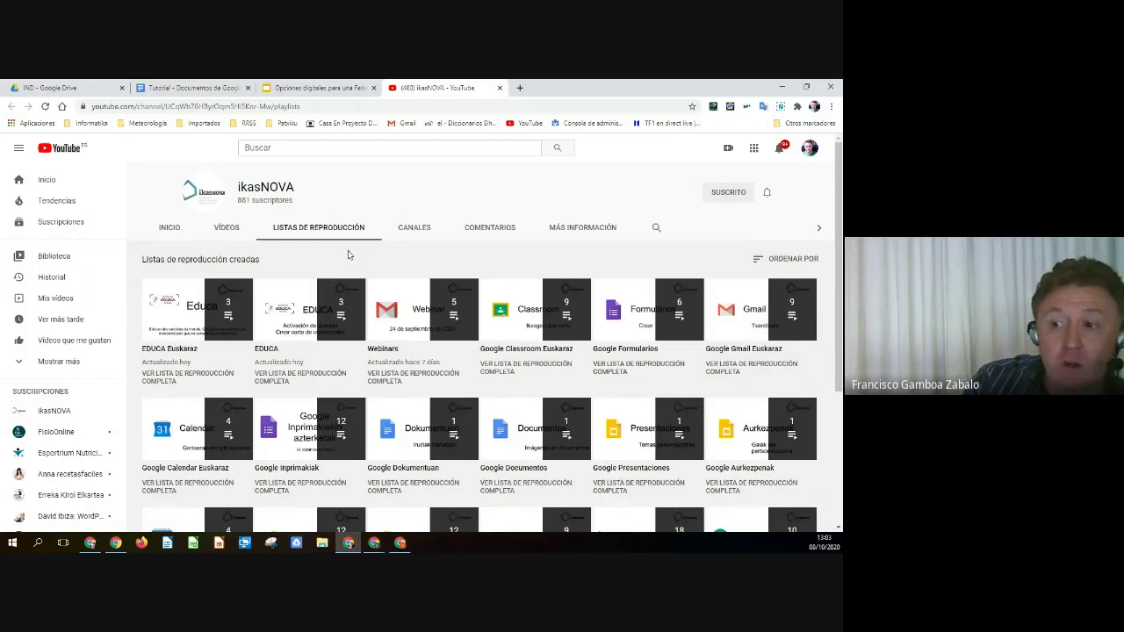
scroll(347, 255, down, 1)
scroll(347, 255, down, 4)
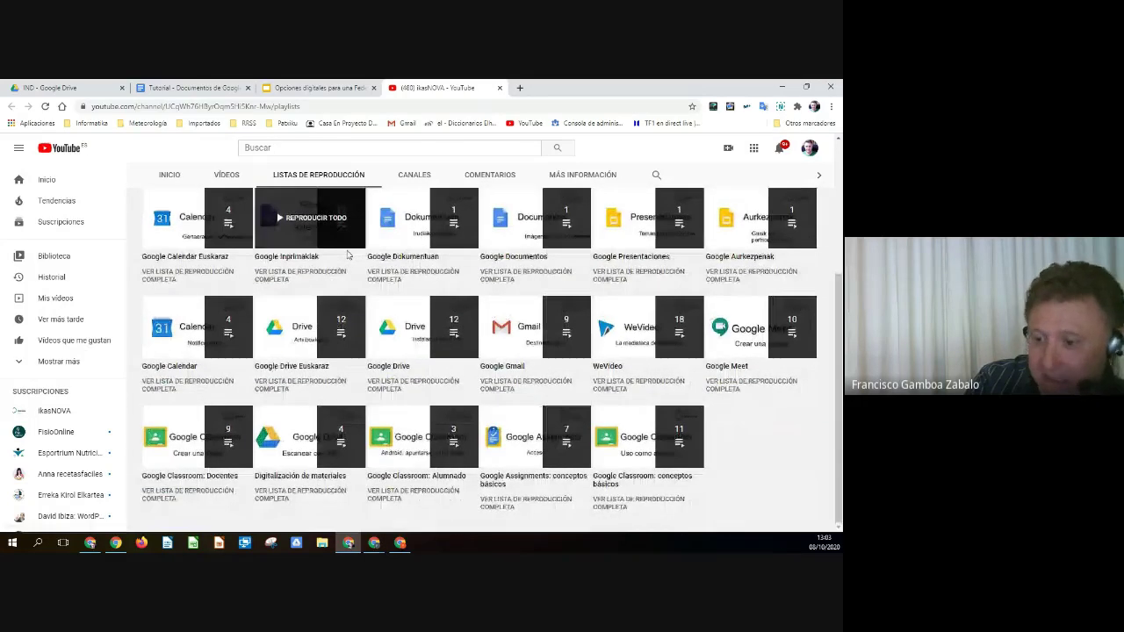
scroll(347, 255, up, 1)
scroll(347, 254, up, 1)
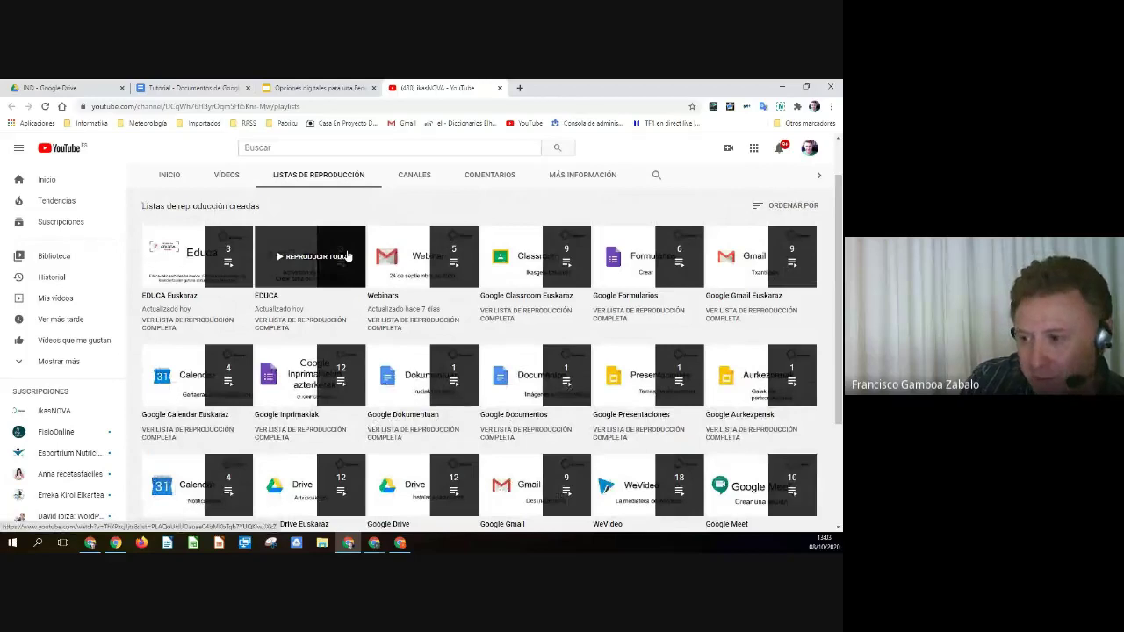
scroll(348, 255, down, 1)
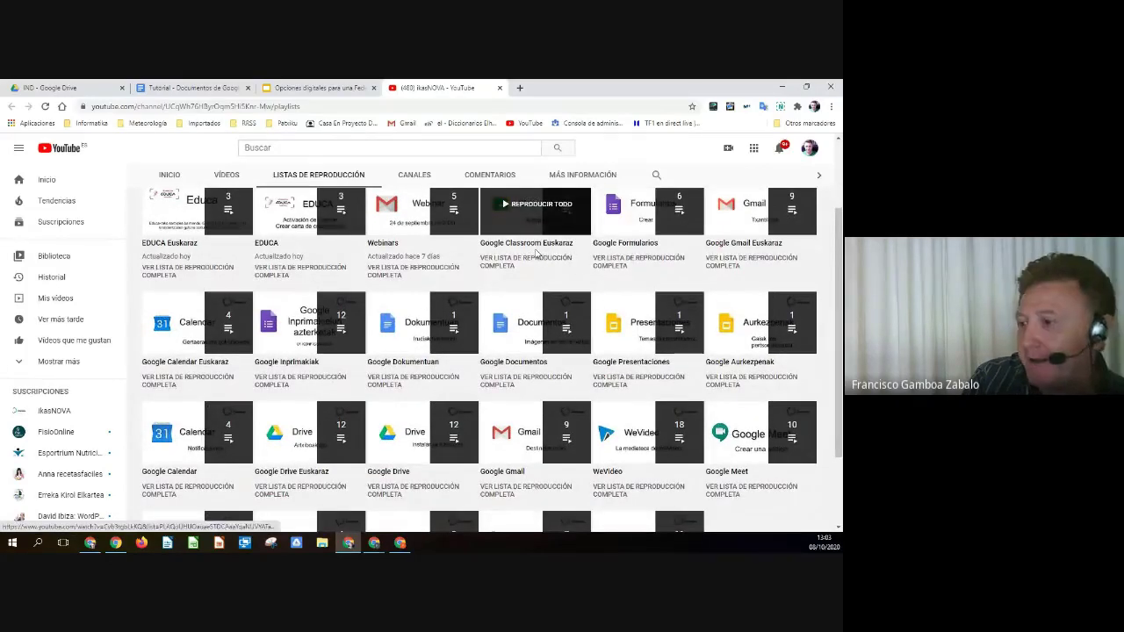
scroll(297, 281, down, 1)
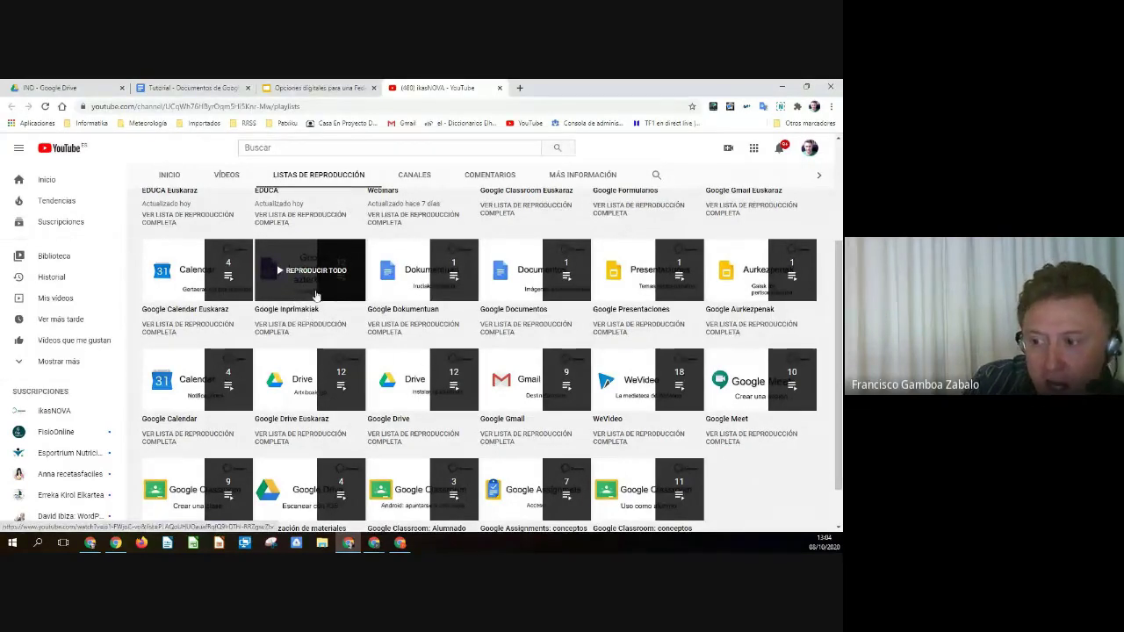
scroll(299, 377, up, 3)
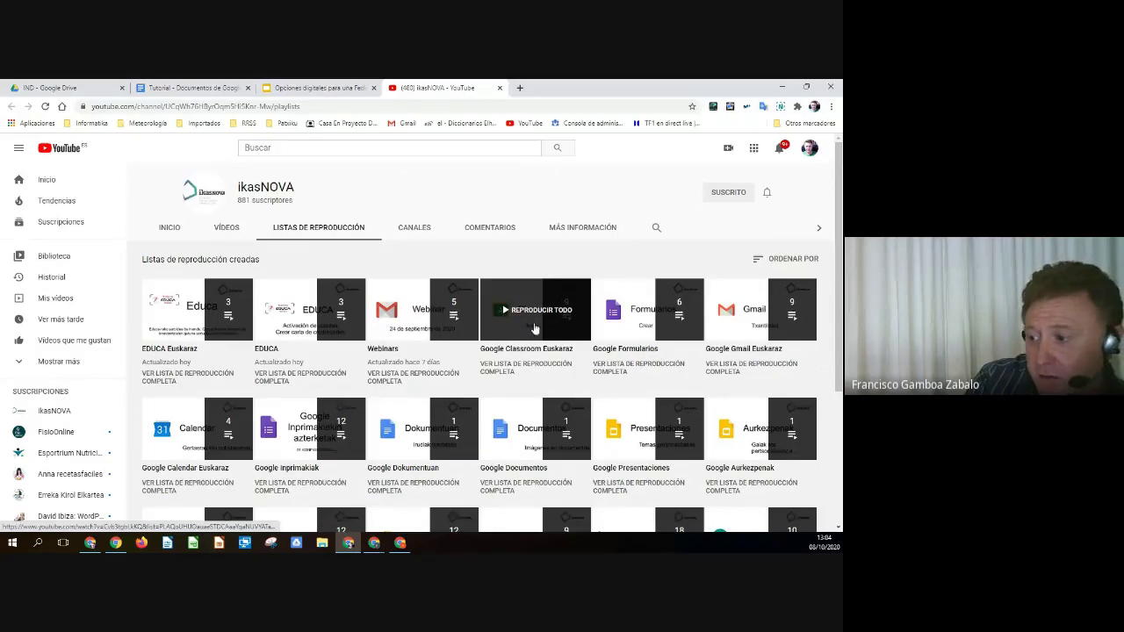
Preview 'Formularios 1 Crear' from the Google Formularios playlist, from 0:14 to 0:27, then close YouTube
click(638, 316)
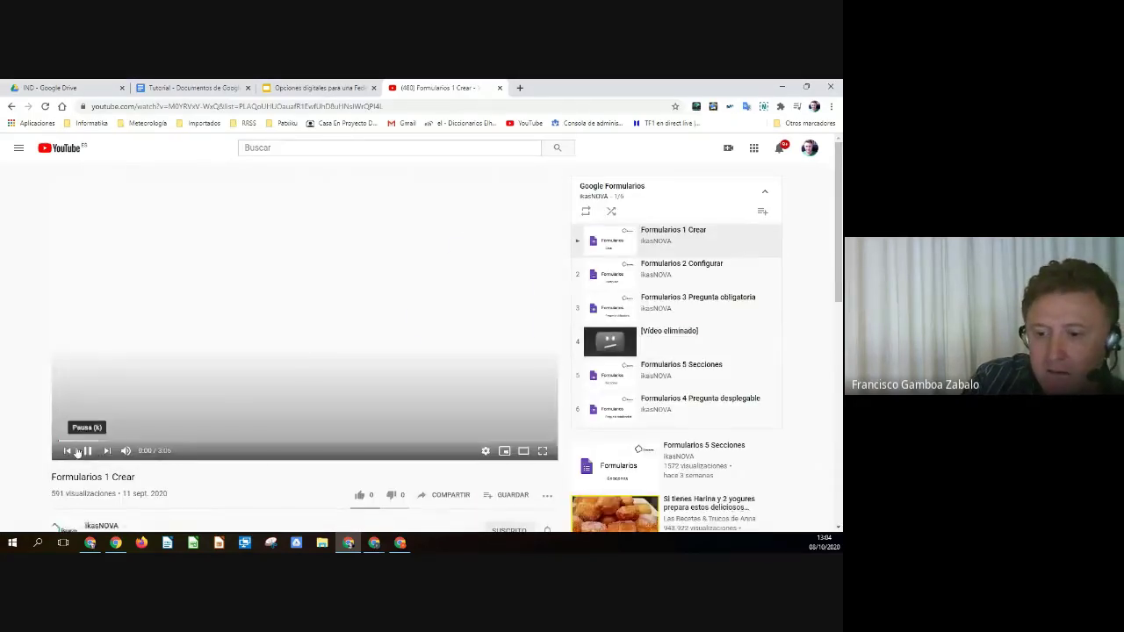
click(88, 451)
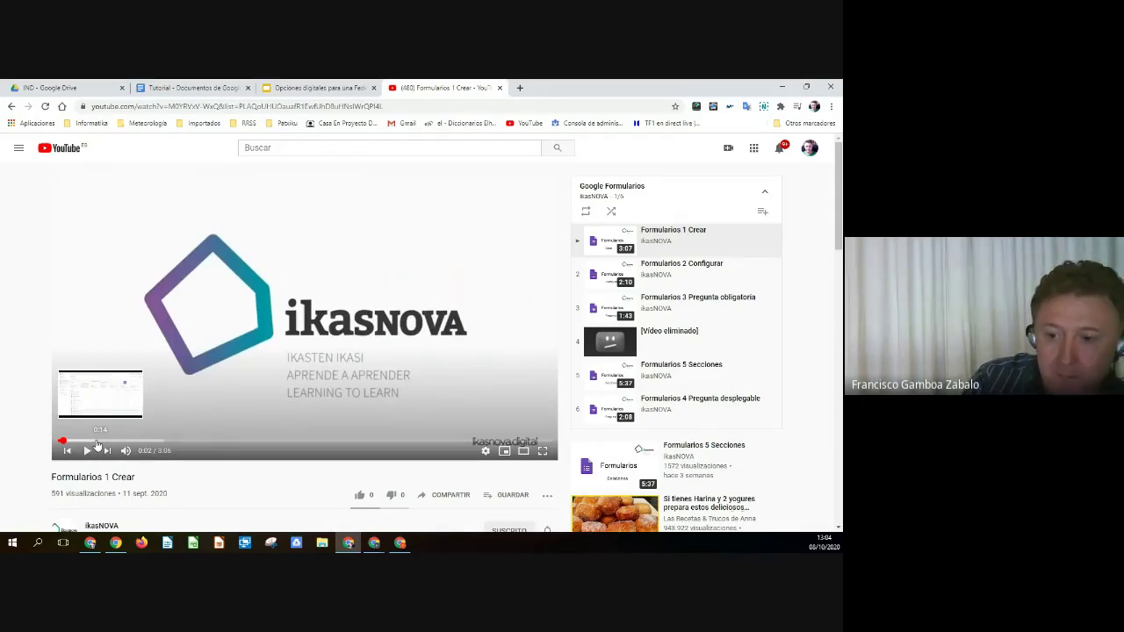
click(98, 442)
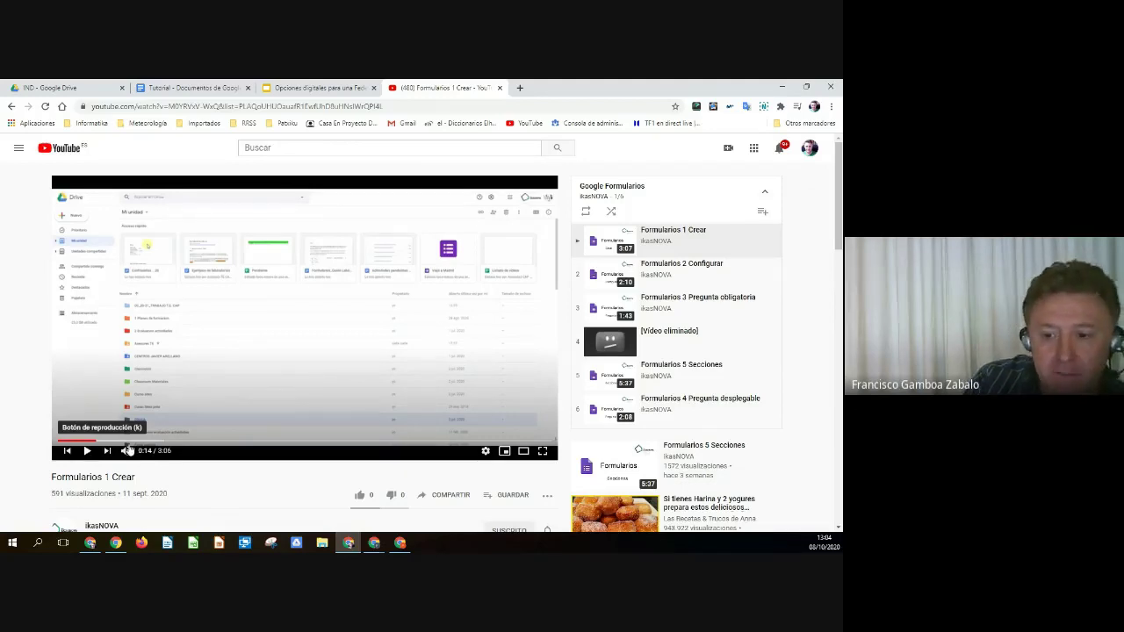
click(86, 454)
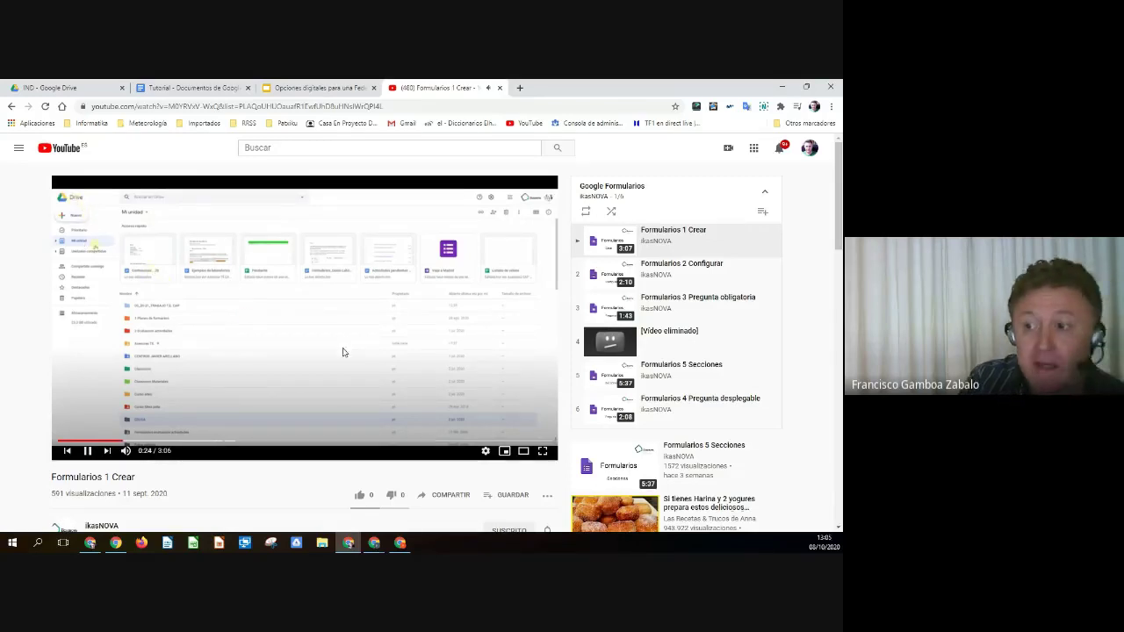
click(92, 455)
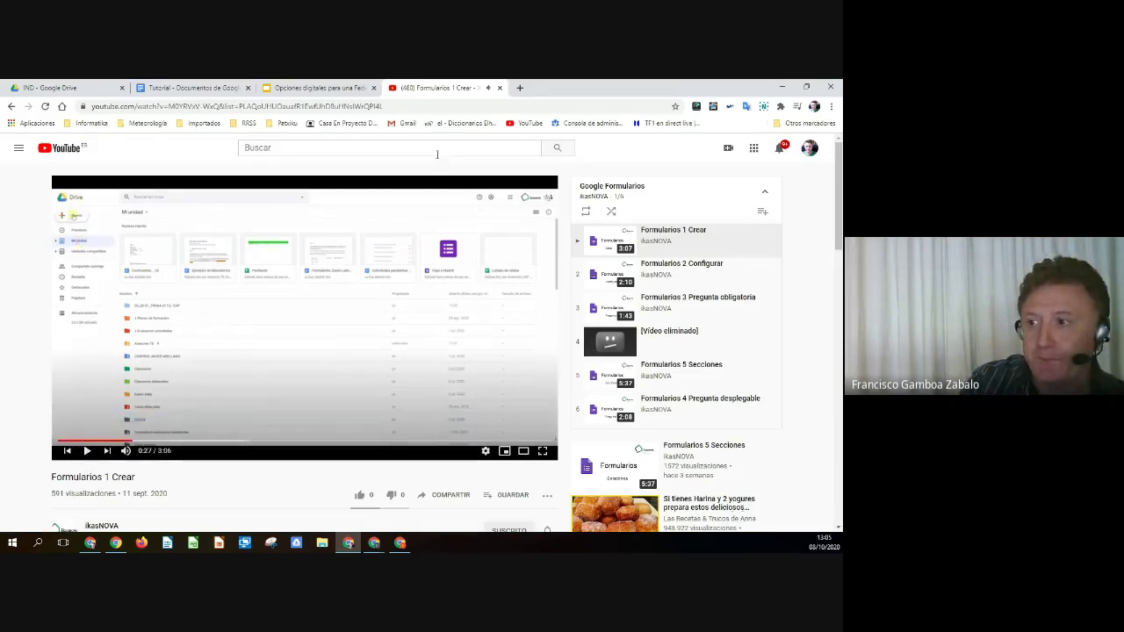
click(500, 87)
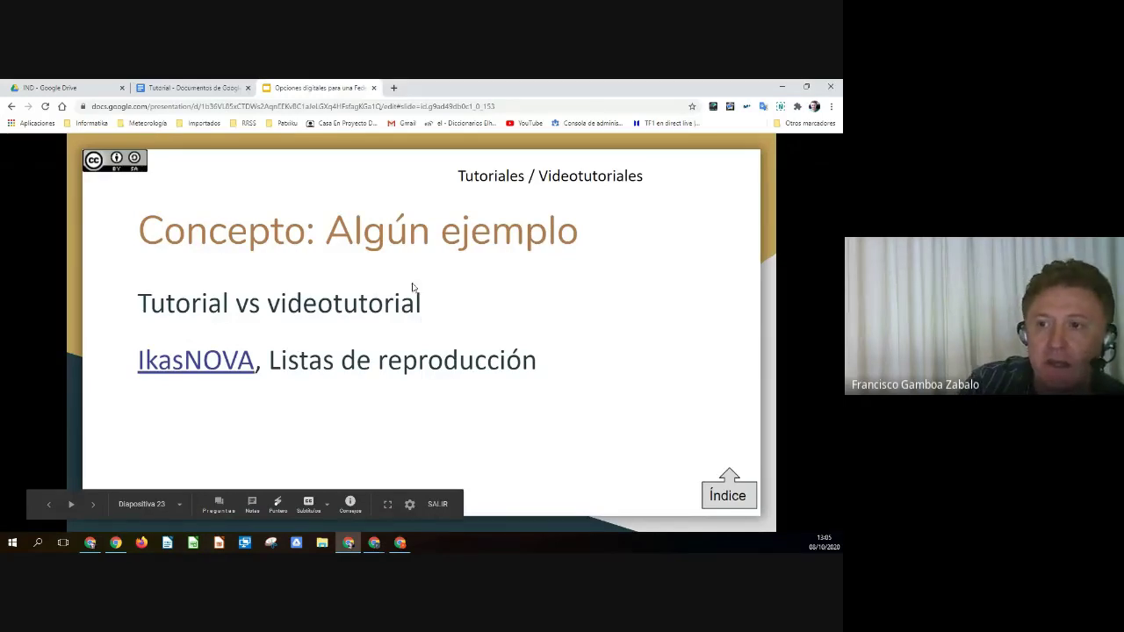
Check the Tutorial doc, advance to slide 24 'Herramientas para crearlos', then show the IND Drive folder
click(180, 85)
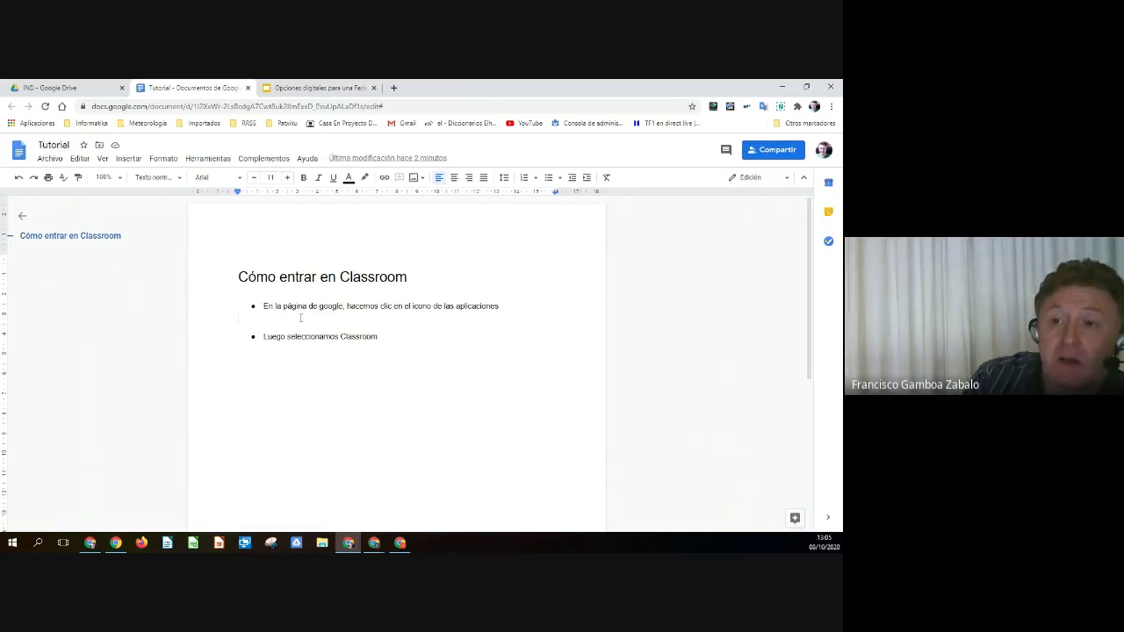
click(316, 88)
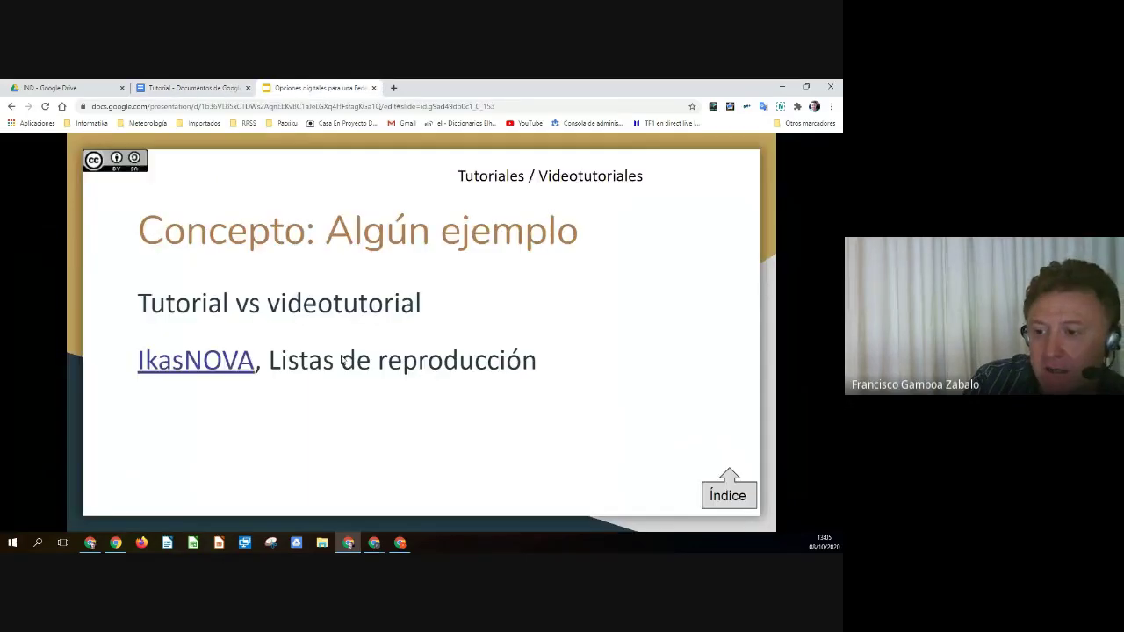
key(Right)
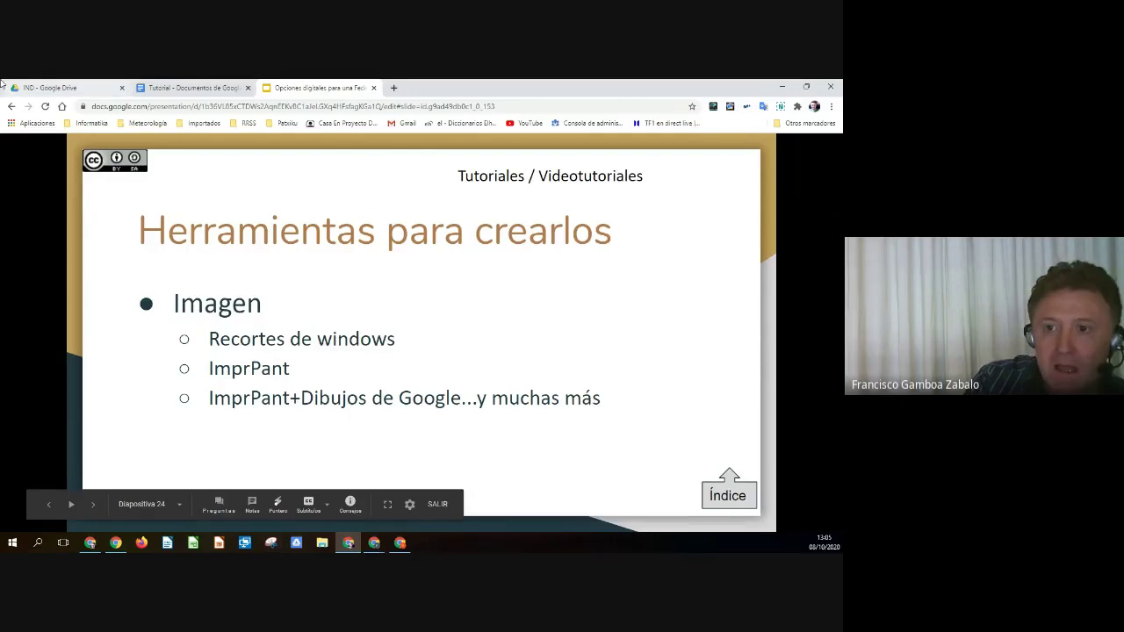
click(48, 88)
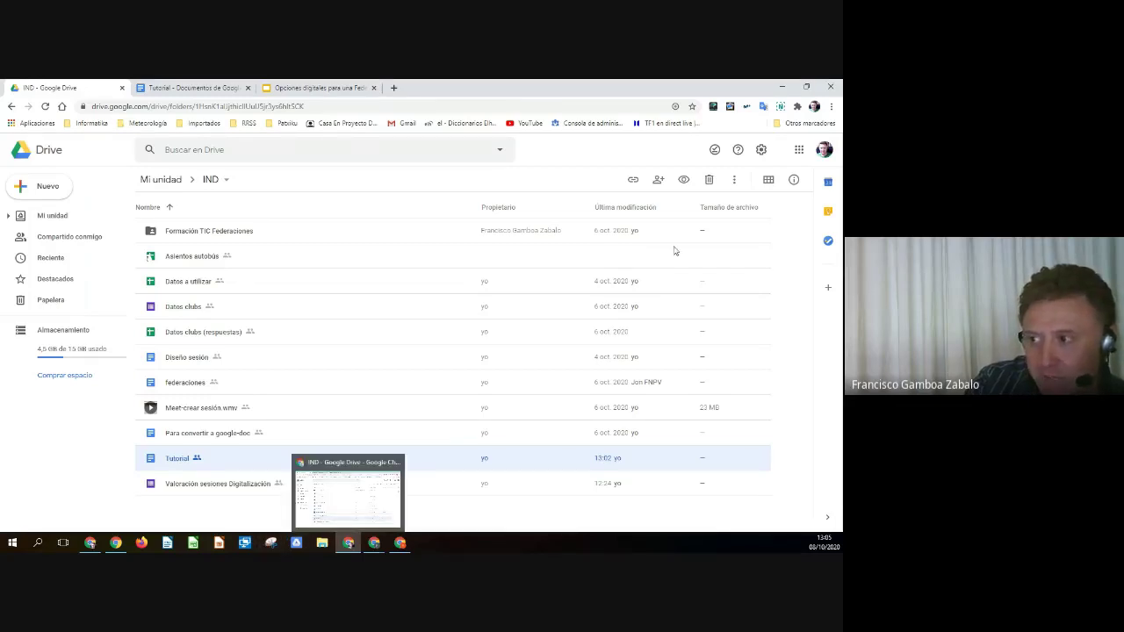
Take a rectangular Snipping Tool capture of the Drive page's top-right icons and column headers
click(274, 544)
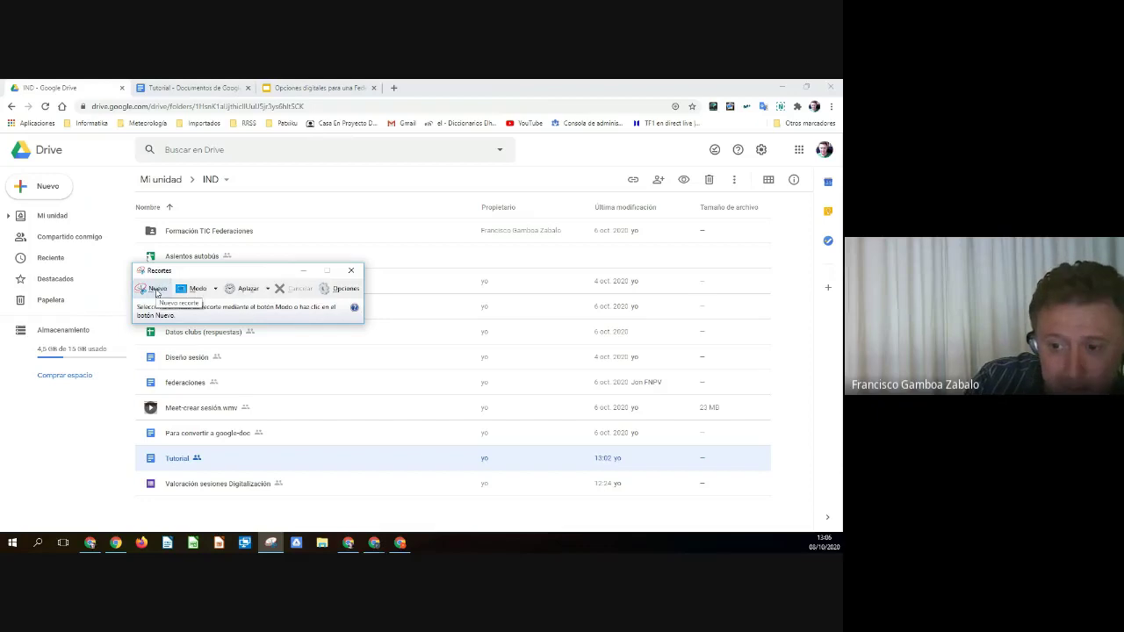
click(157, 293)
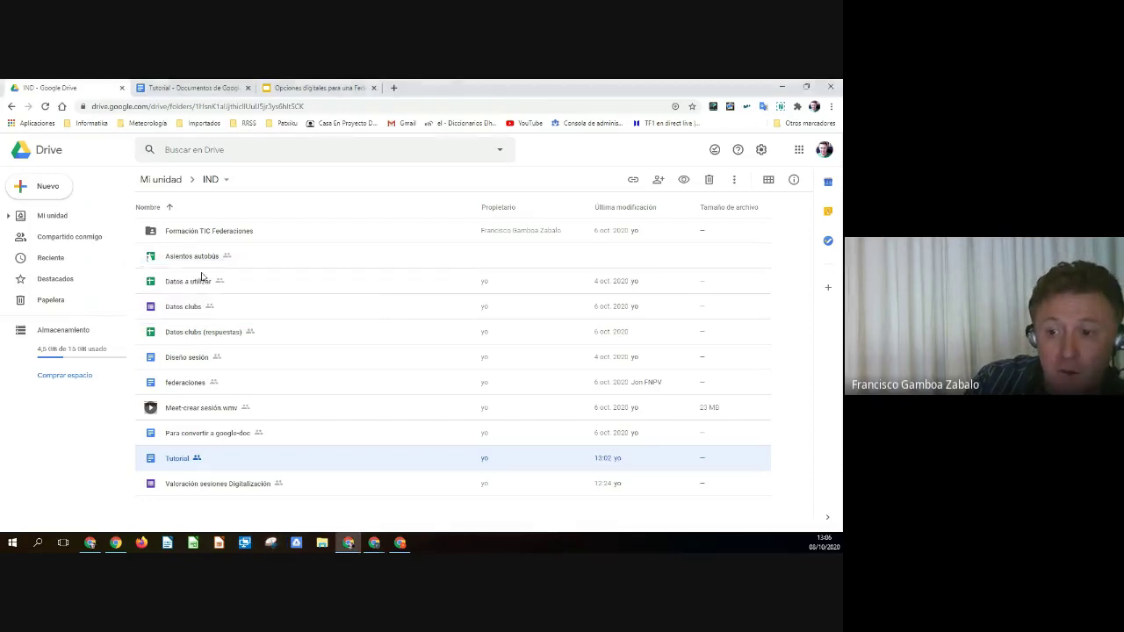
drag(204, 275, 205, 411)
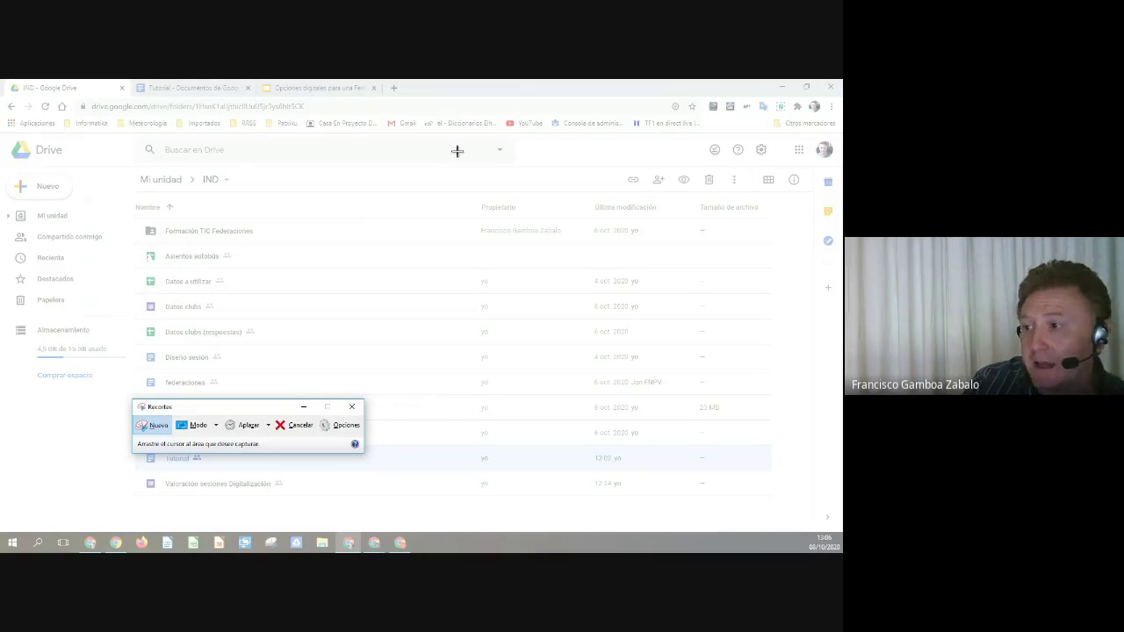
drag(483, 147, 814, 149)
drag(836, 151, 830, 246)
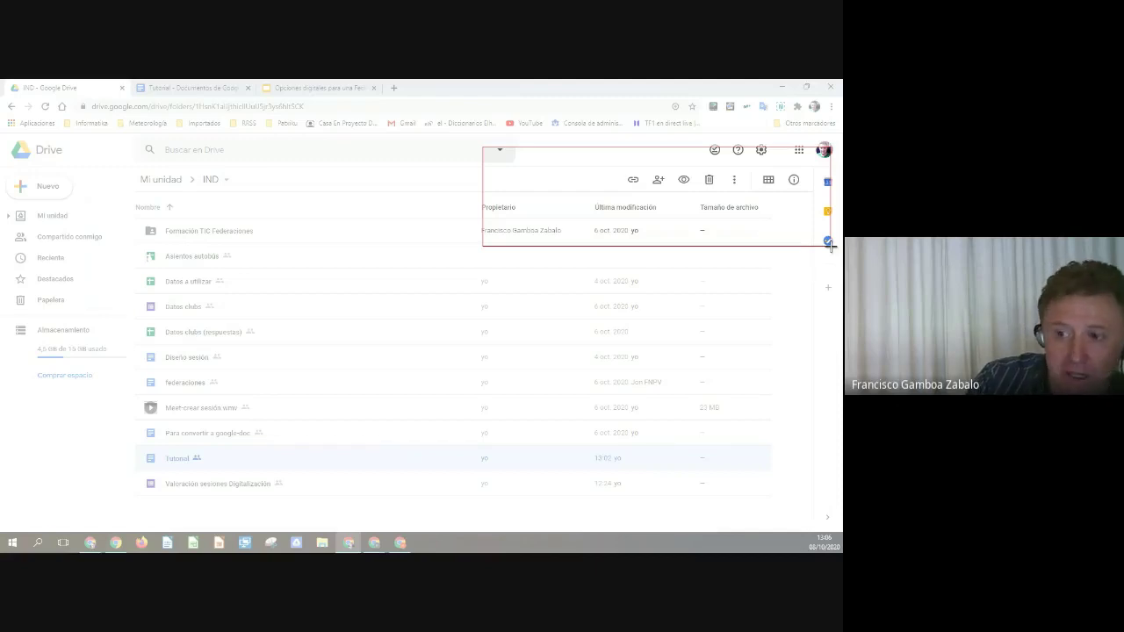
drag(831, 246, 830, 247)
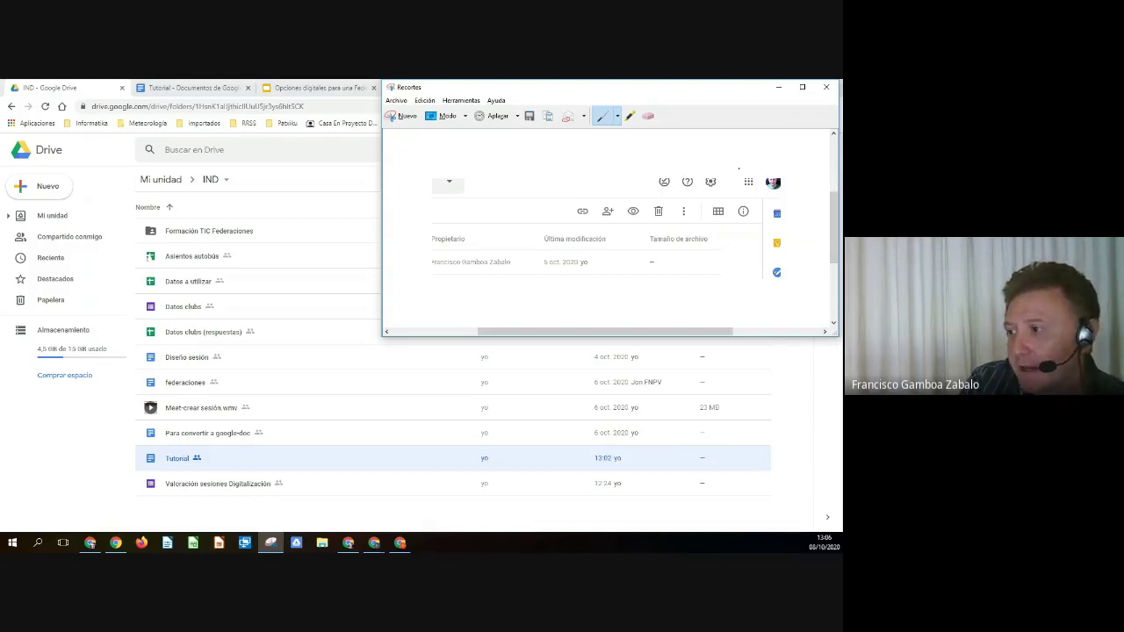
Scribble on the snip with the blue pen, undo the marks, and close it without saving
click(617, 116)
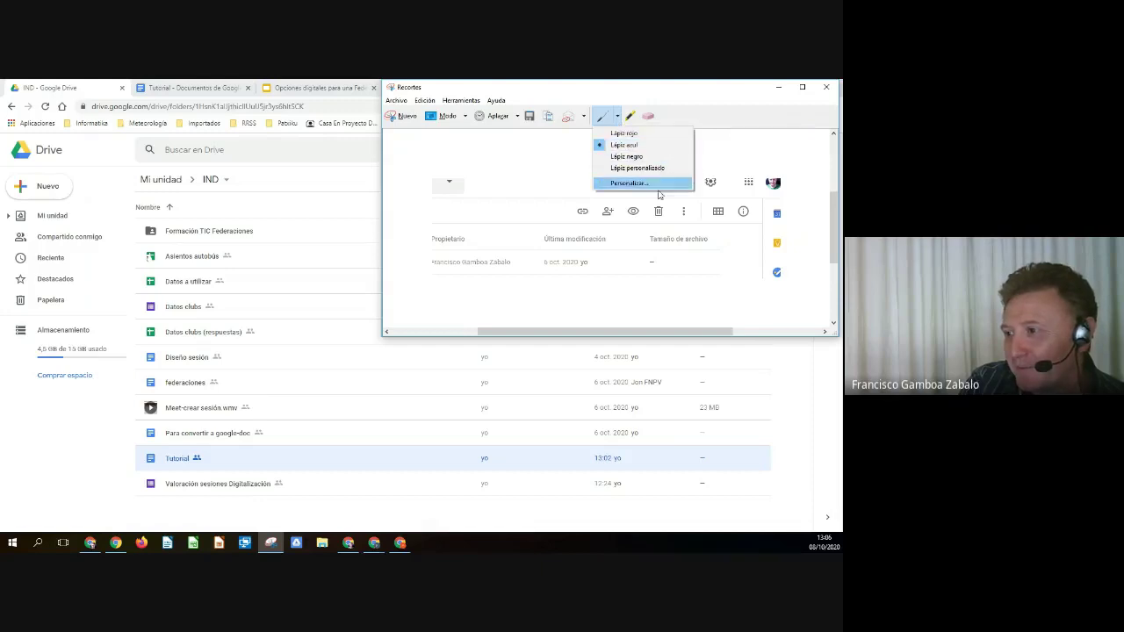
click(611, 216)
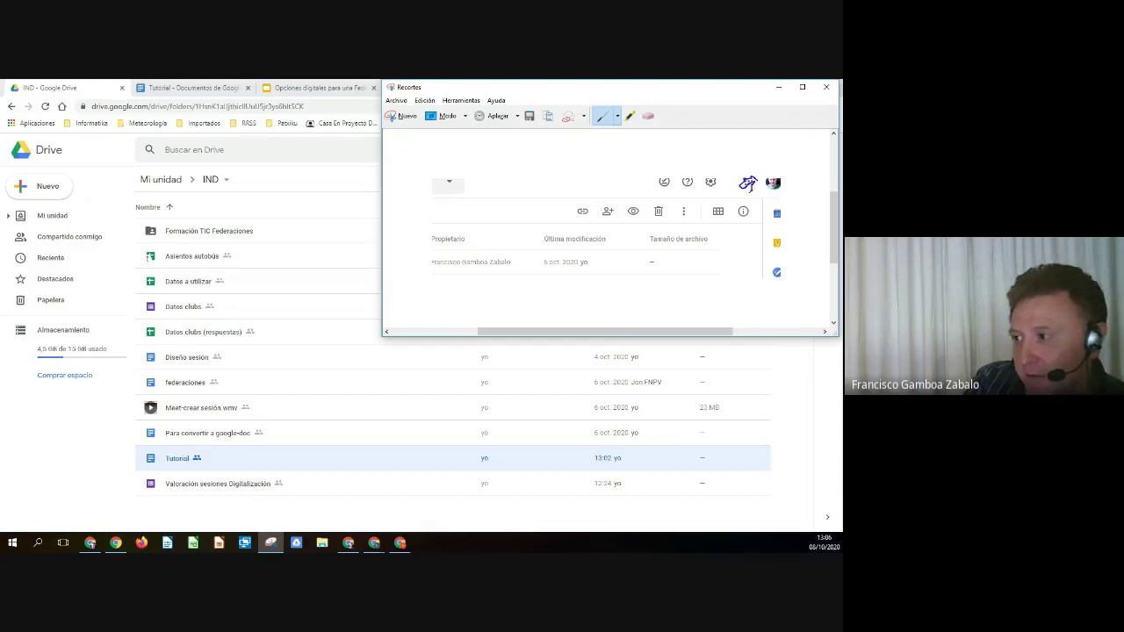
key(ctrl+z)
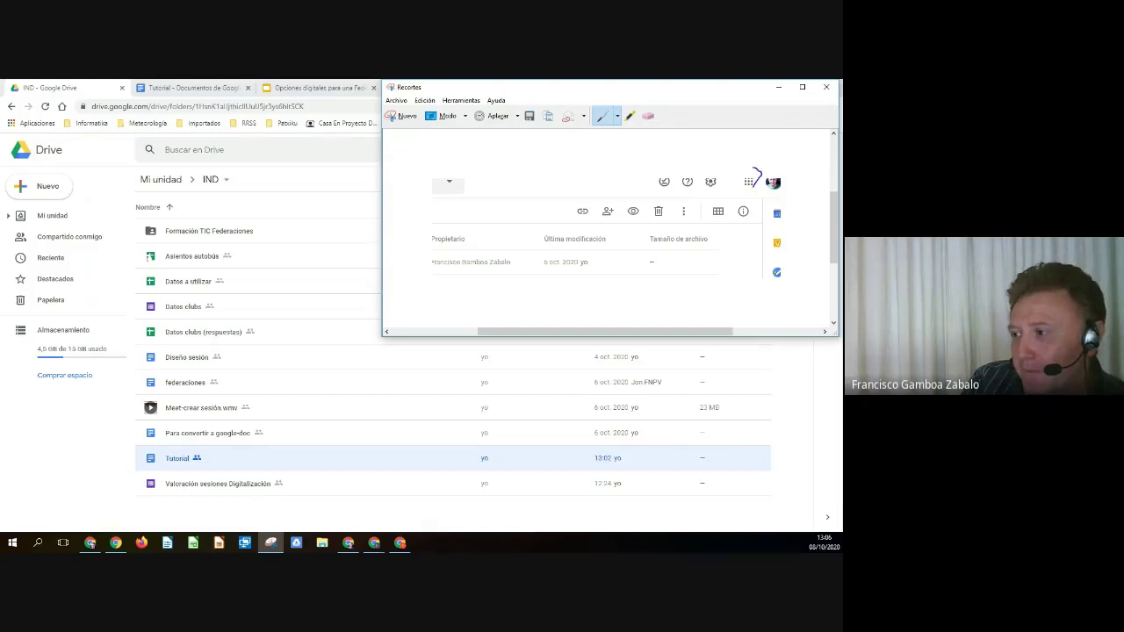
key(ctrl+z)
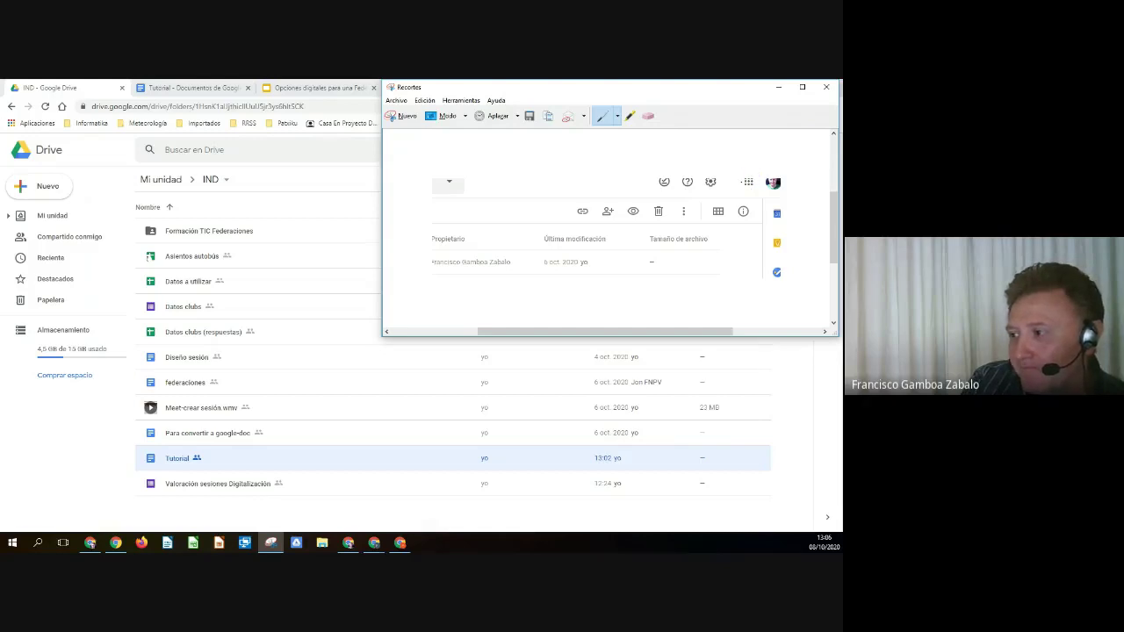
mouse_move(748, 185)
mouse_down()
mouse_move(764, 169)
mouse_move(738, 159)
mouse_move(744, 192)
mouse_move(705, 195)
mouse_move(727, 179)
mouse_move(628, 203)
mouse_move(625, 167)
mouse_move(737, 128)
mouse_up()
key(ctrl+z)
key(ctrl+z)
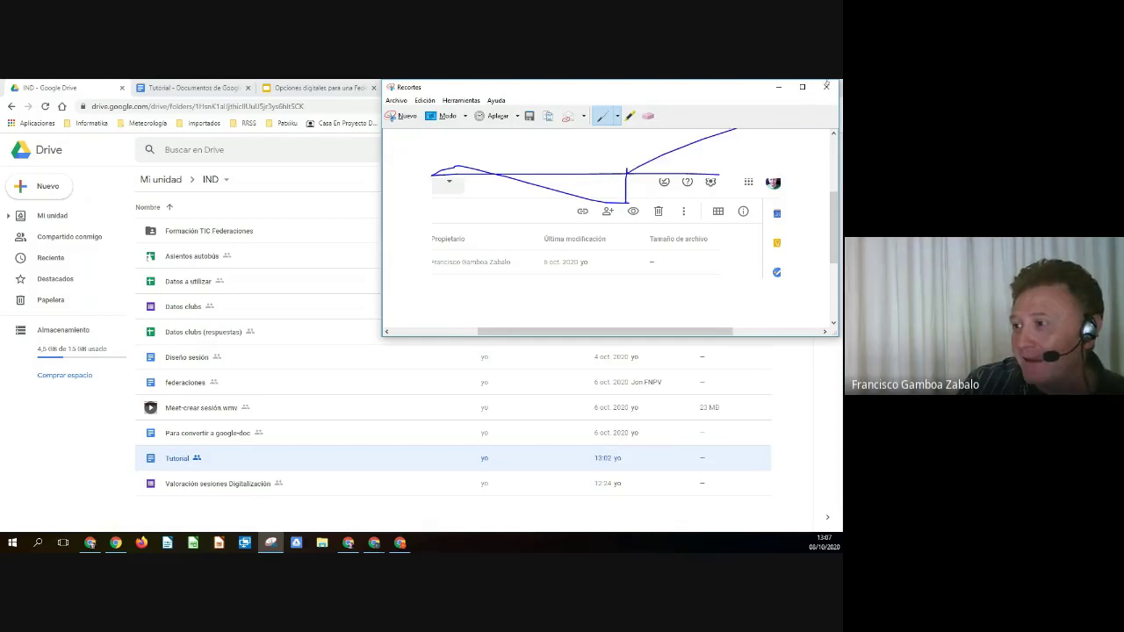
click(825, 87)
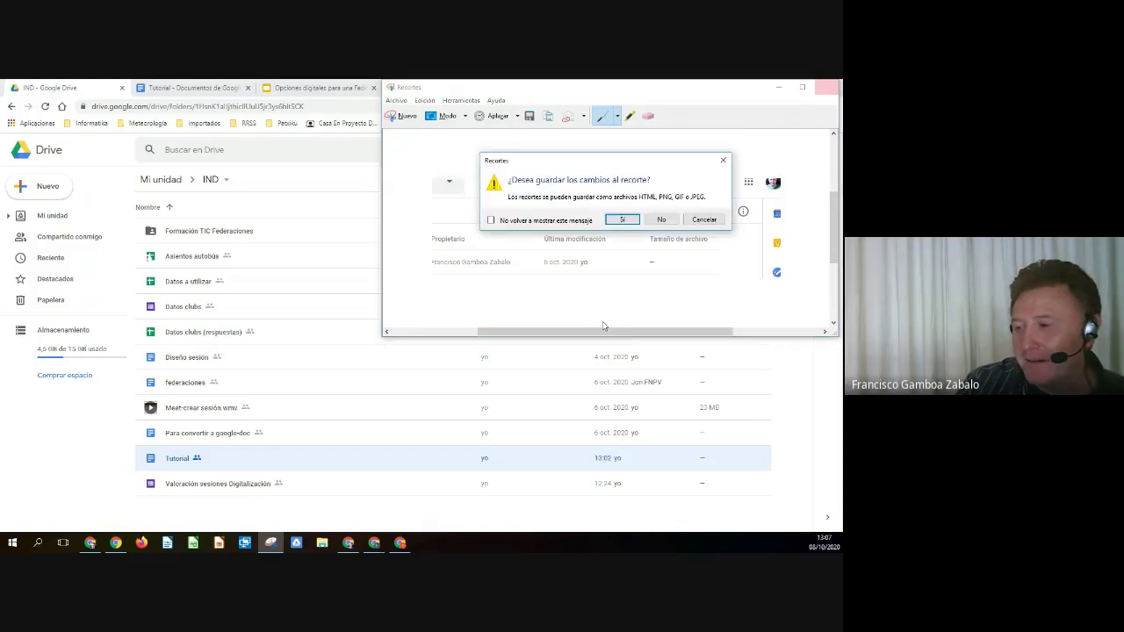
click(661, 221)
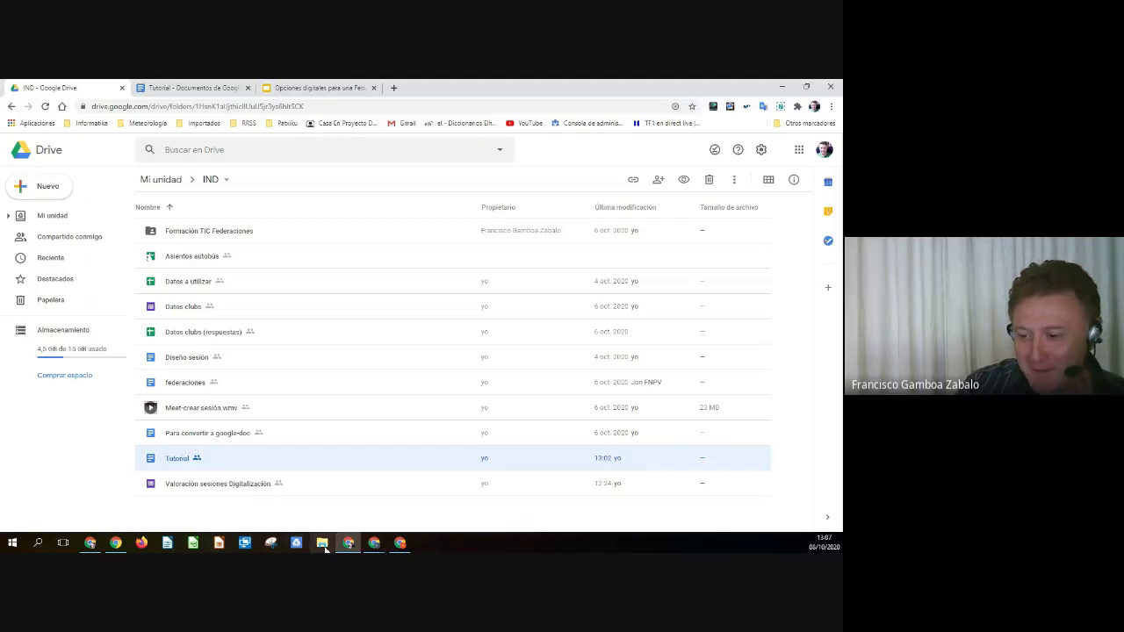
click(271, 546)
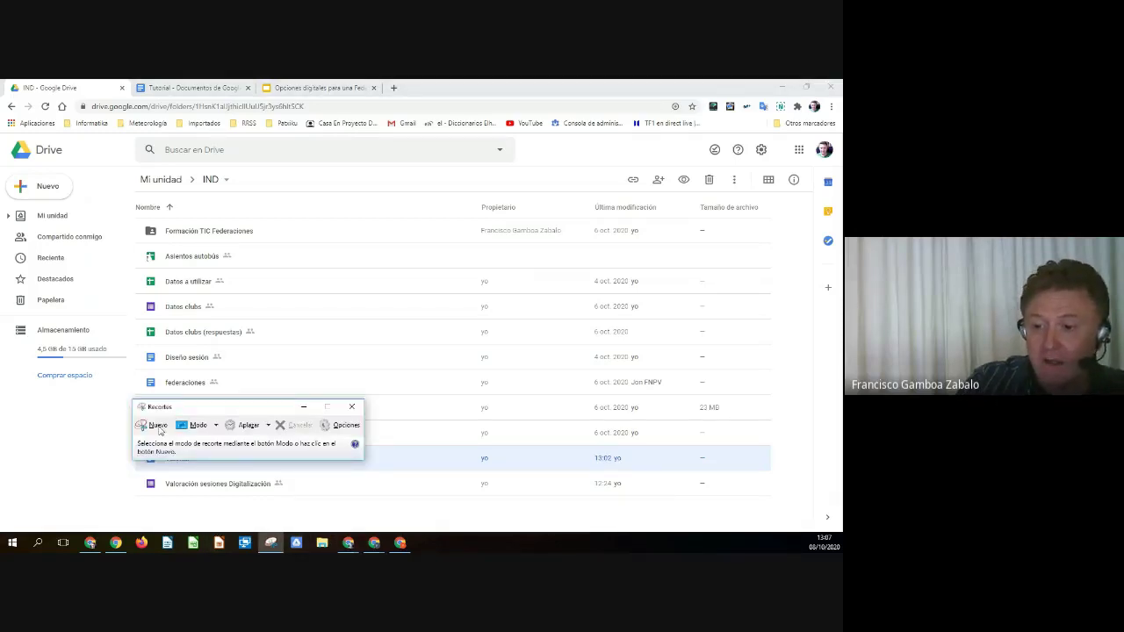
click(161, 432)
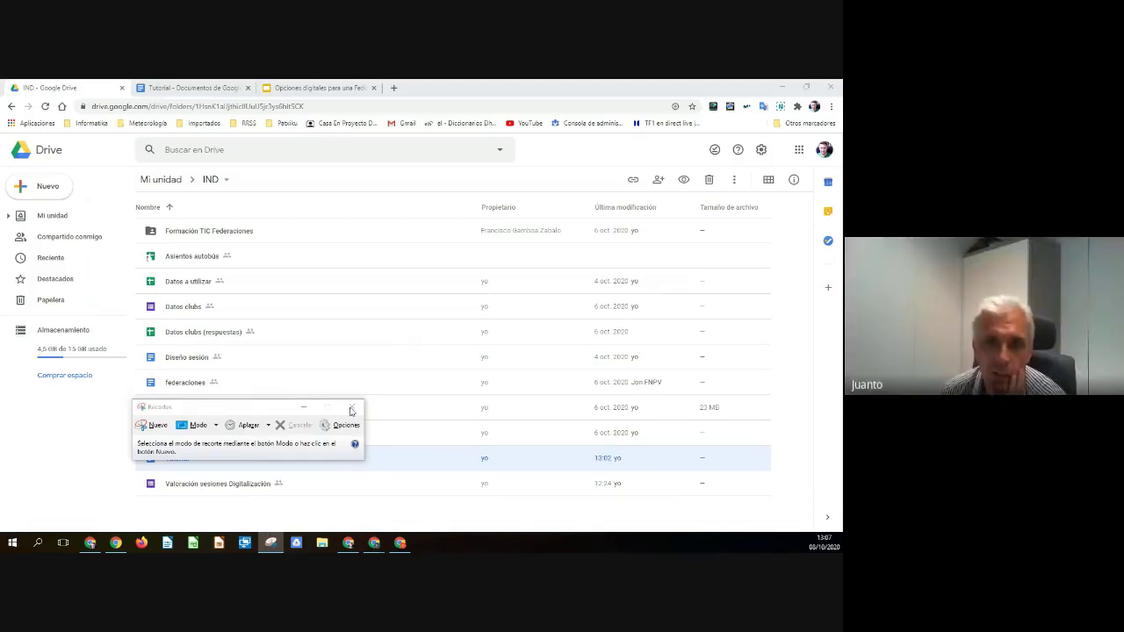
click(267, 544)
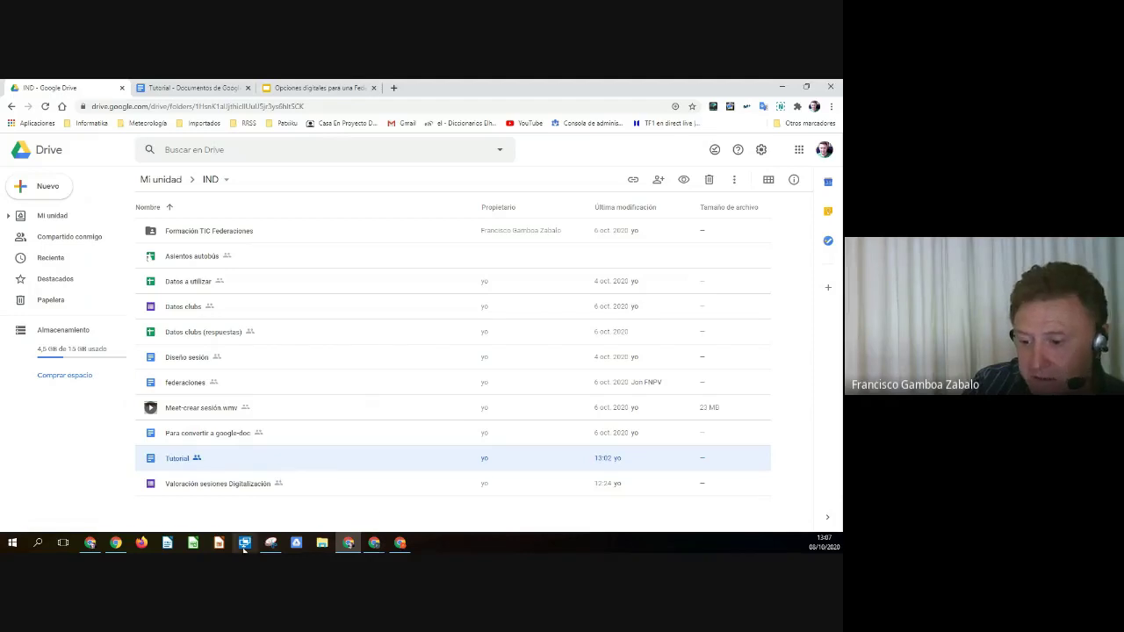
click(270, 543)
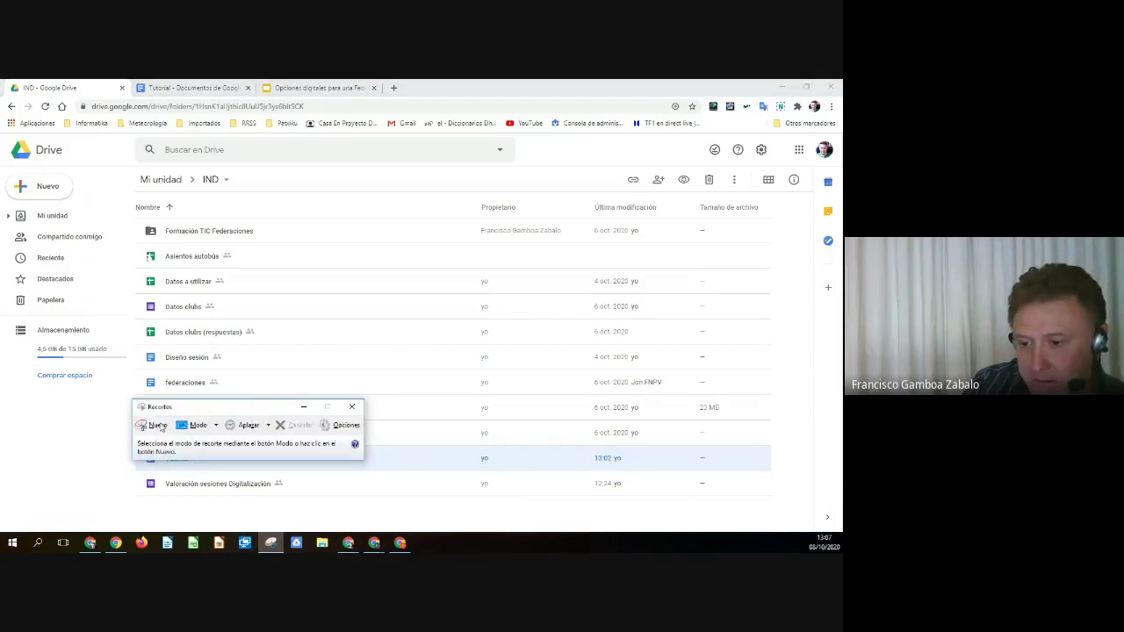
click(158, 426)
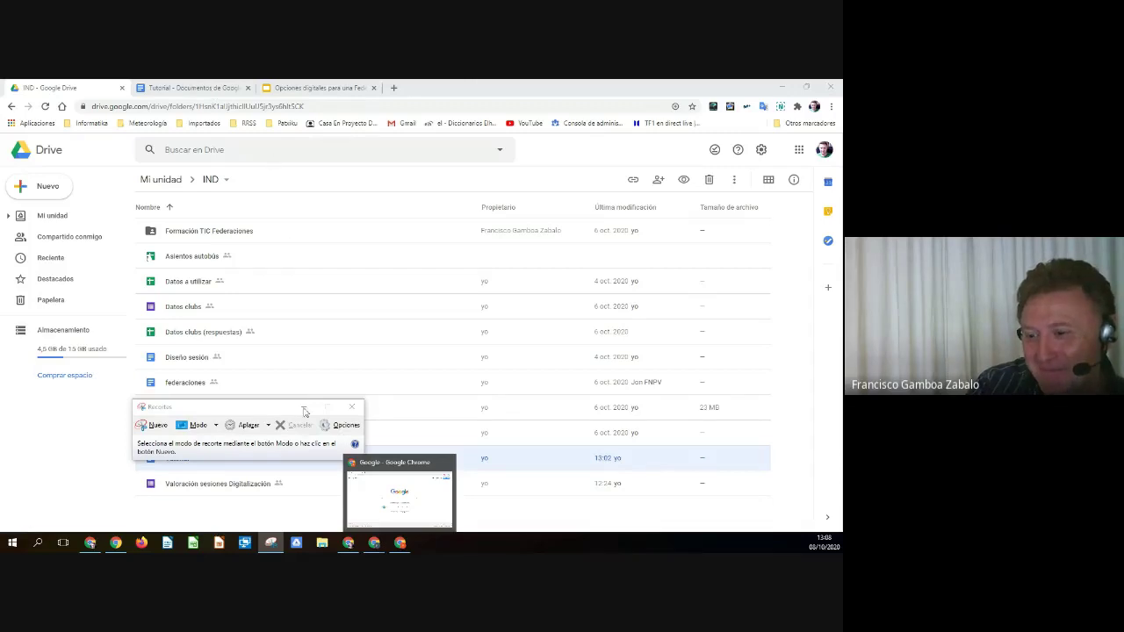
mouse_move(270, 543)
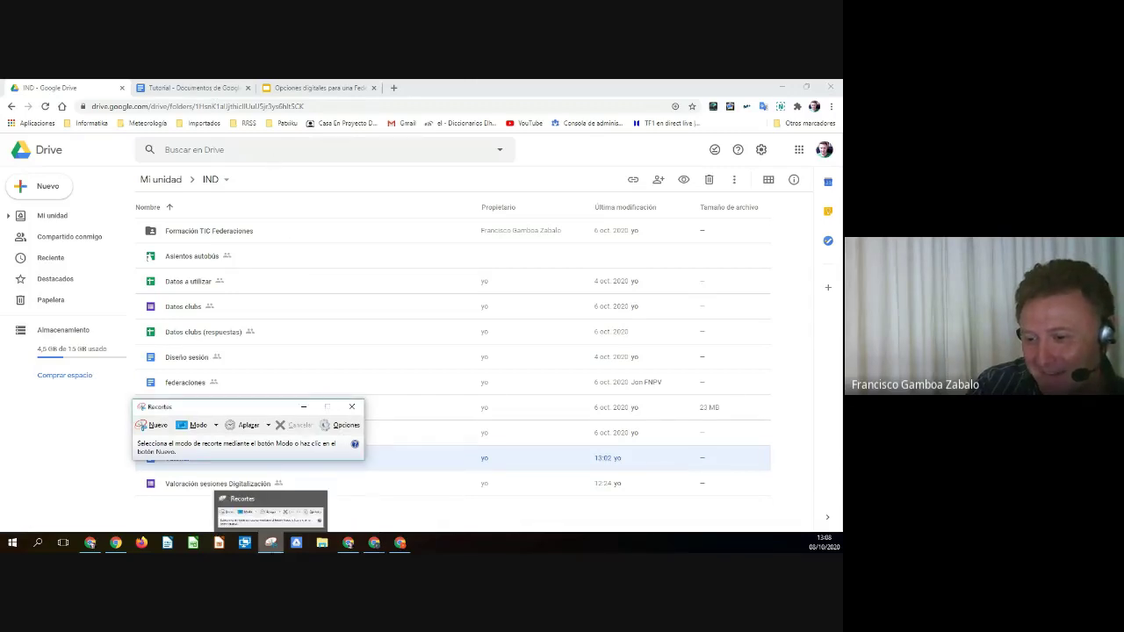
click(320, 498)
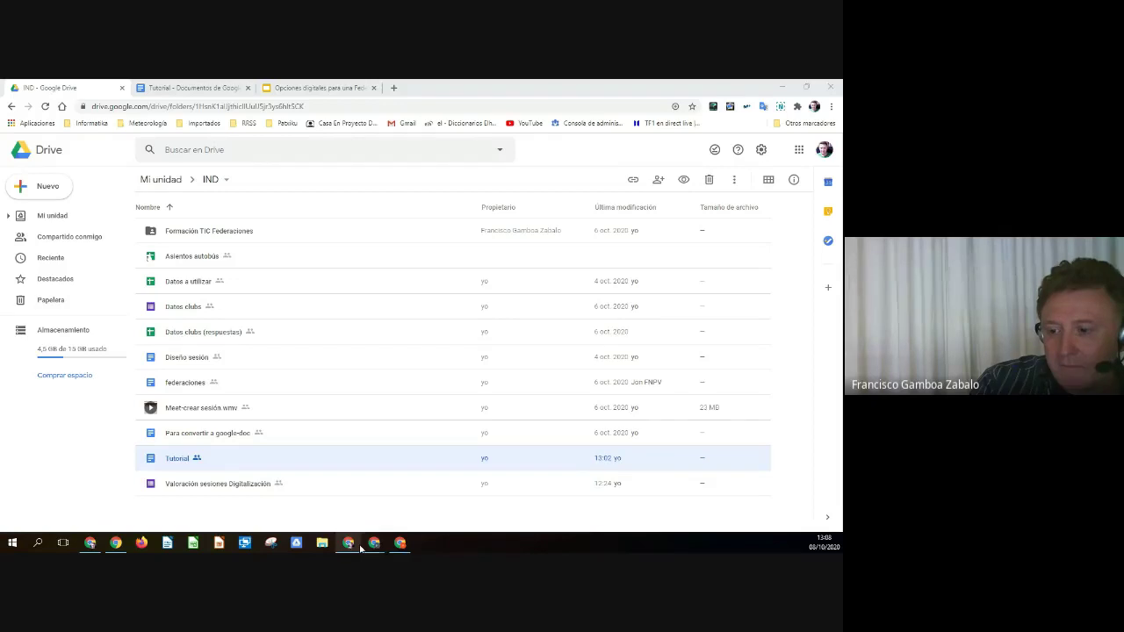
Switch back and forth between the Mi unidad and IND Drive windows
mouse_move(362, 547)
click(348, 518)
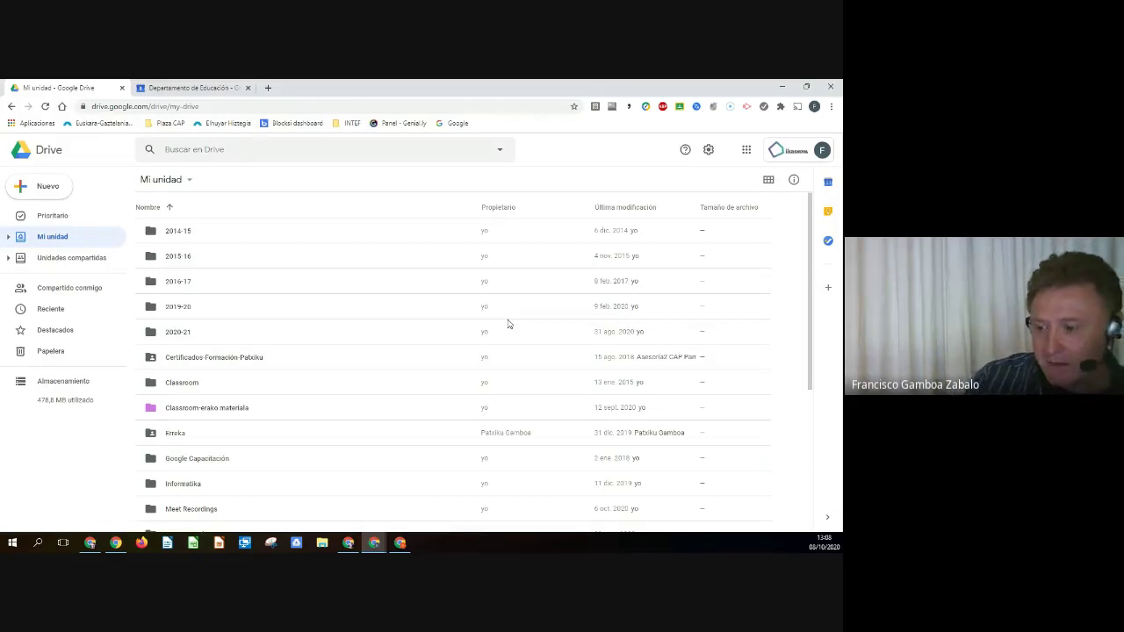
click(348, 544)
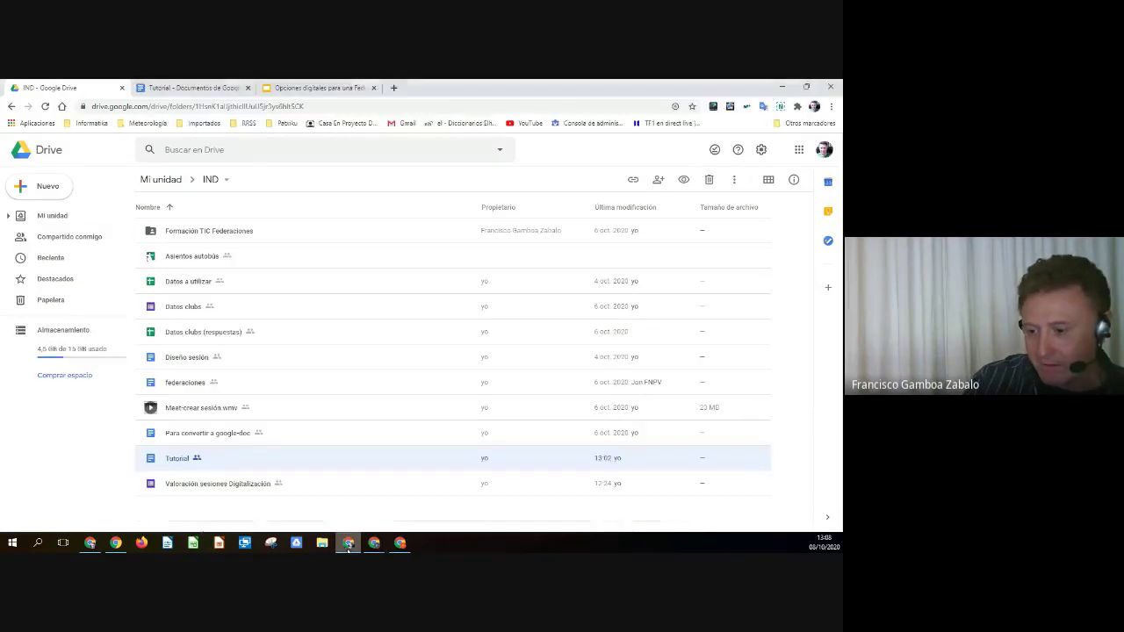
click(350, 546)
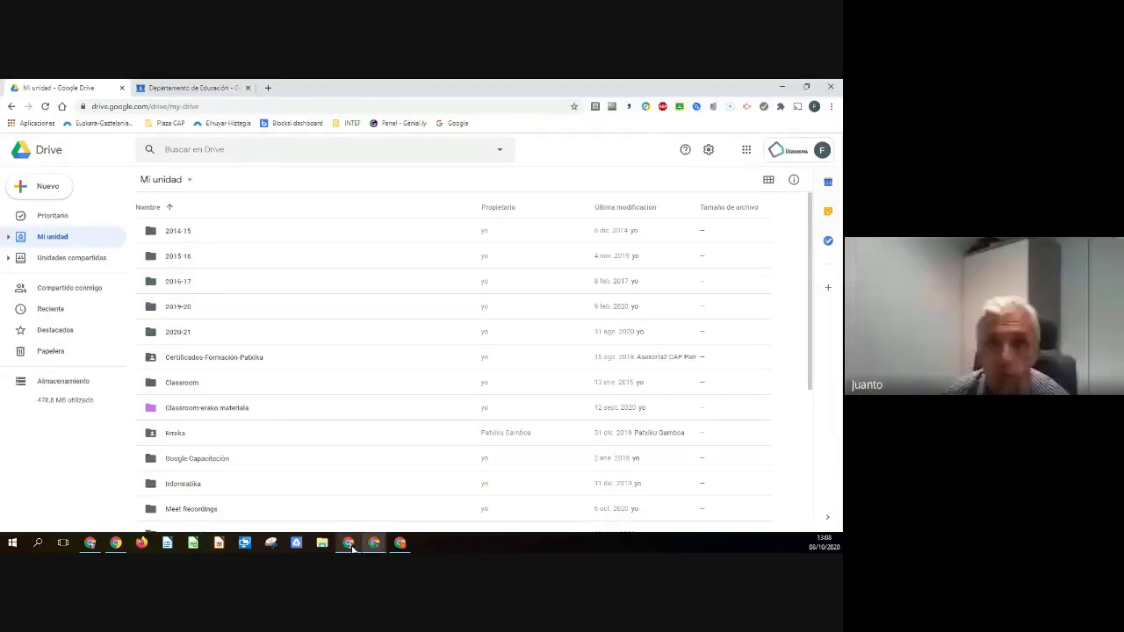
click(350, 546)
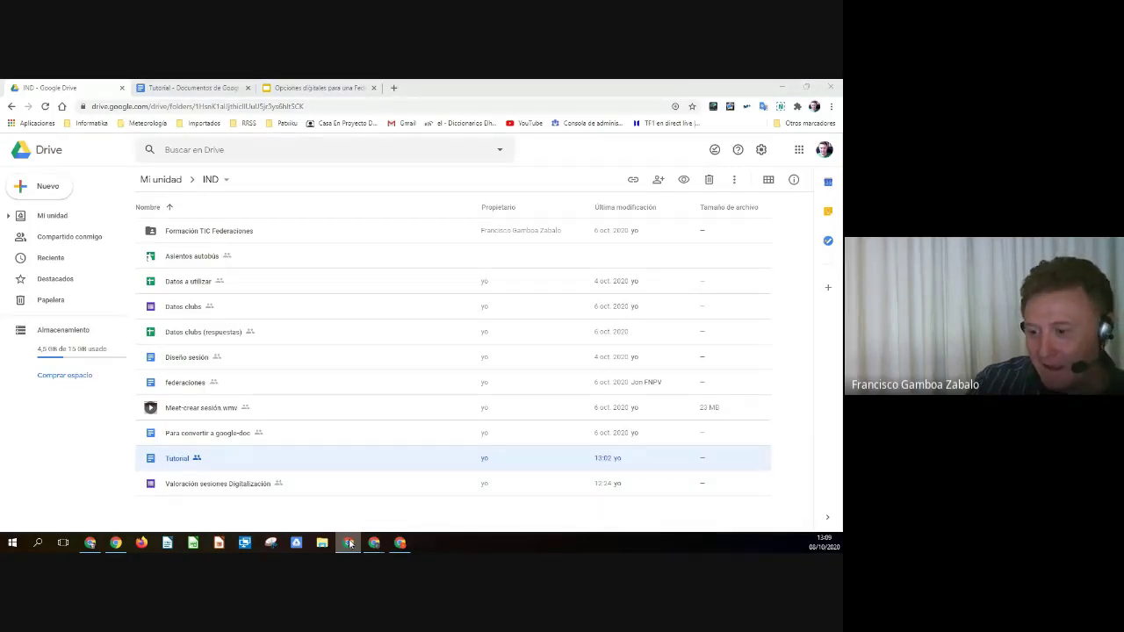
Close the IND, Mi unidad and Google search windows from their taskbar previews
mouse_move(349, 543)
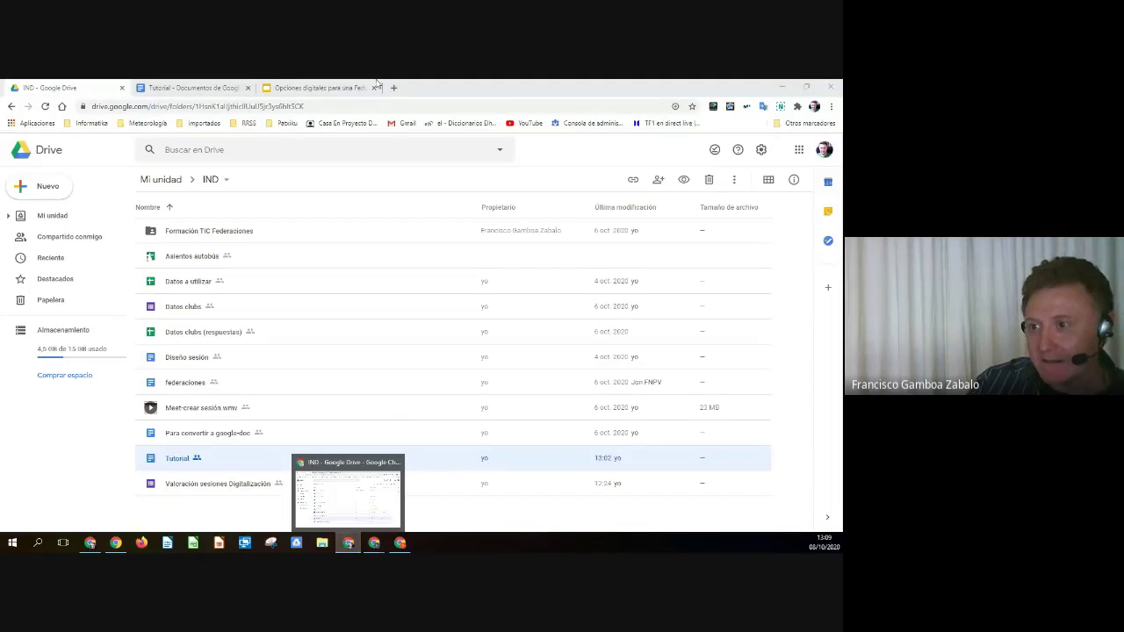
click(397, 465)
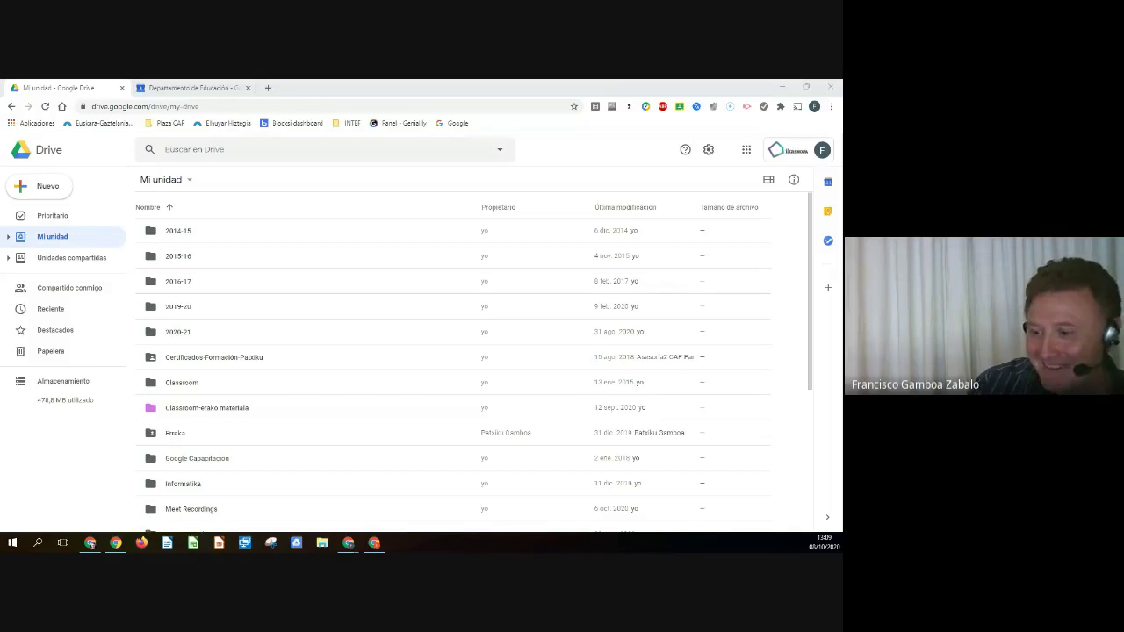
mouse_move(349, 544)
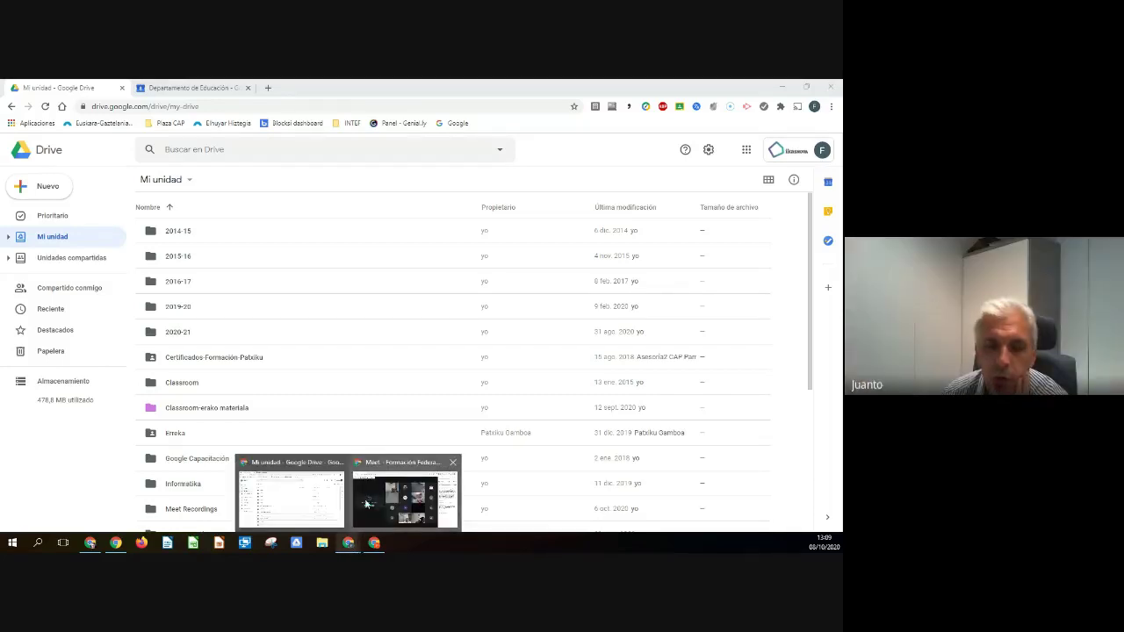
click(340, 463)
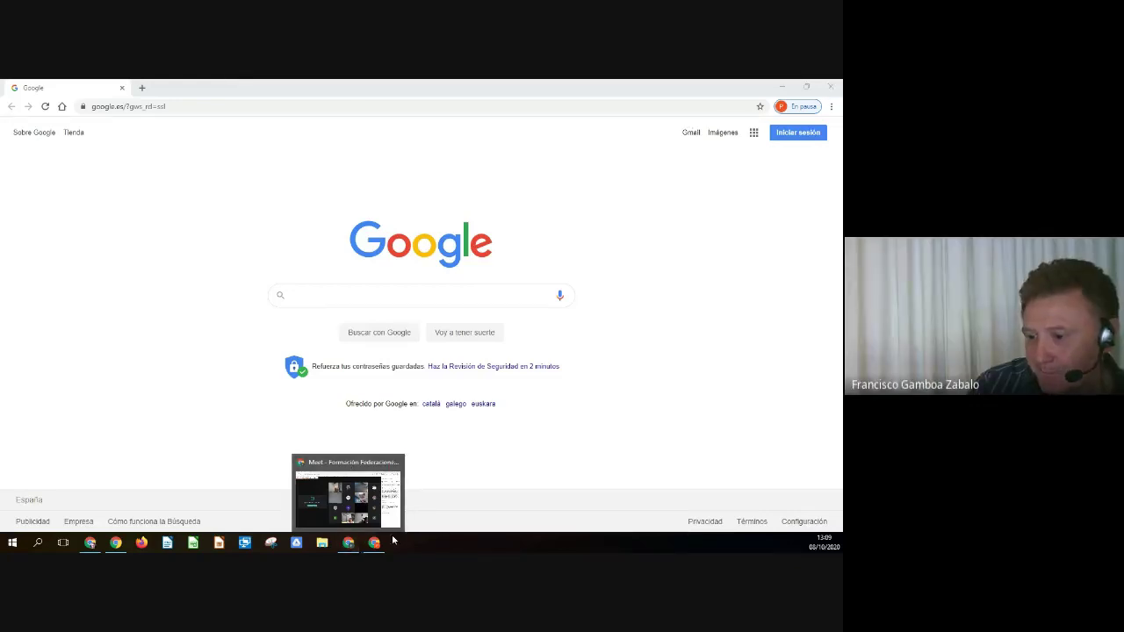
mouse_move(375, 545)
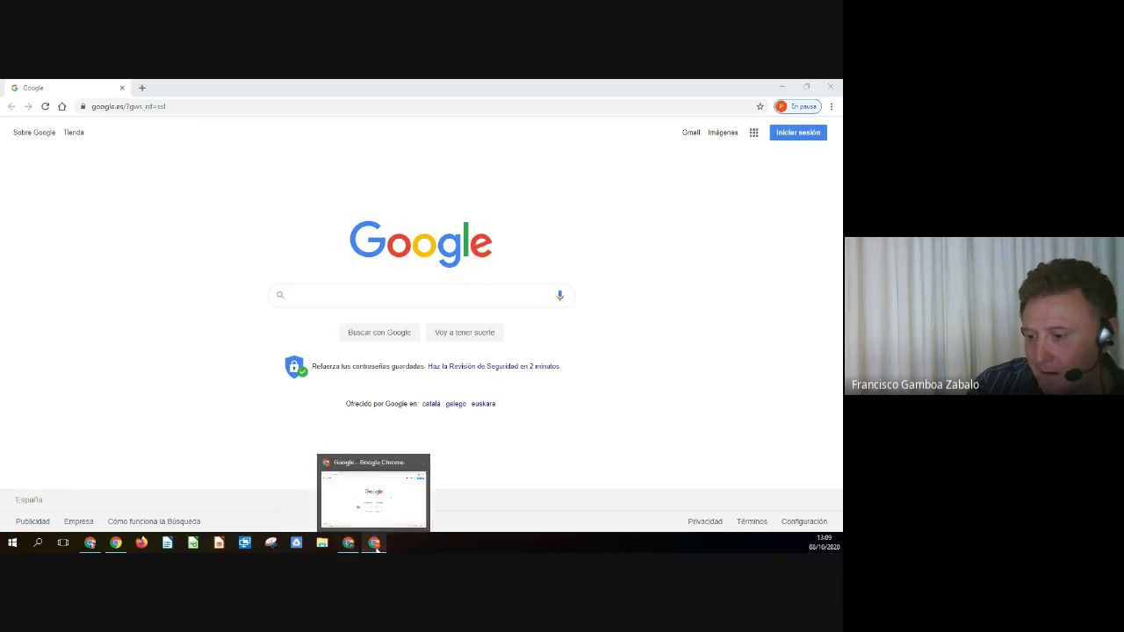
click(420, 463)
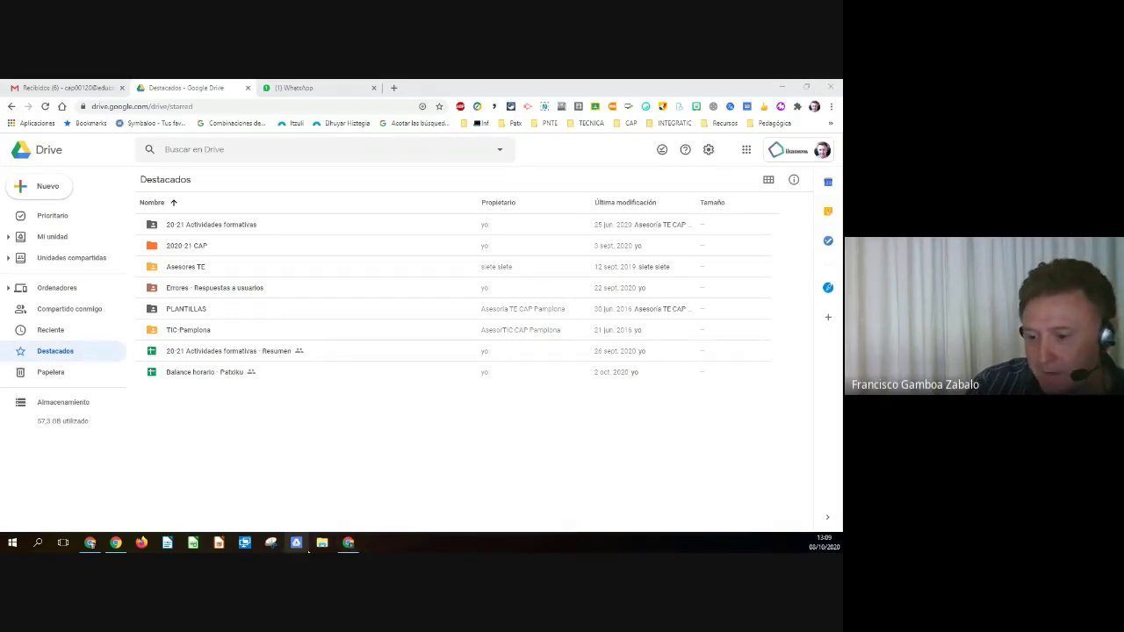
Close the Destacados Drive window and stop sharing the screen in Meet
mouse_move(102, 549)
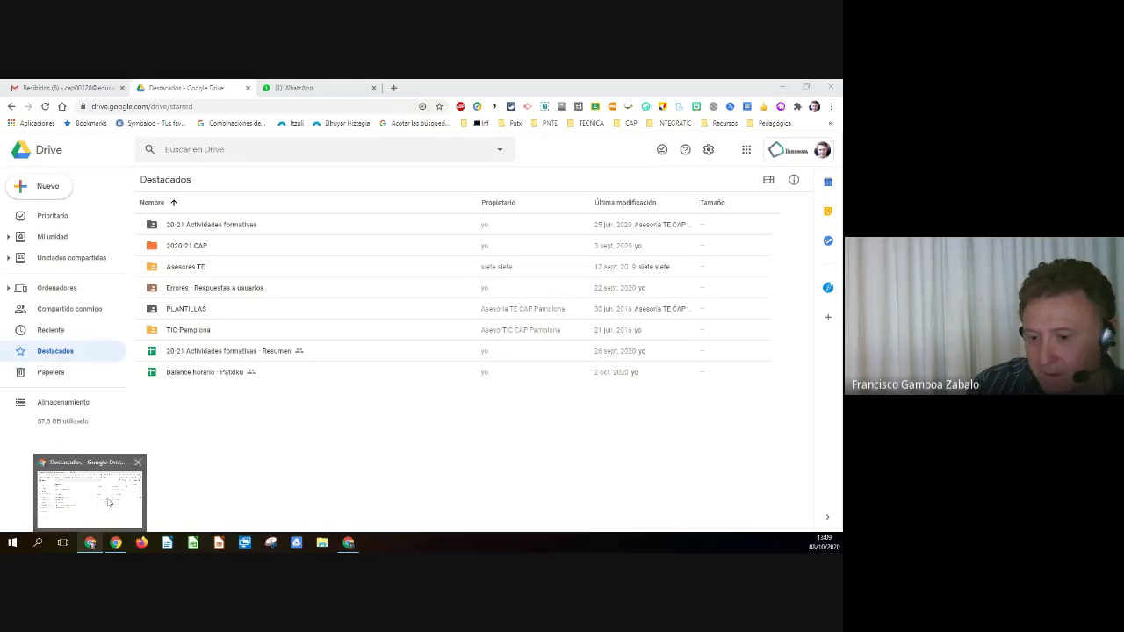
click(138, 466)
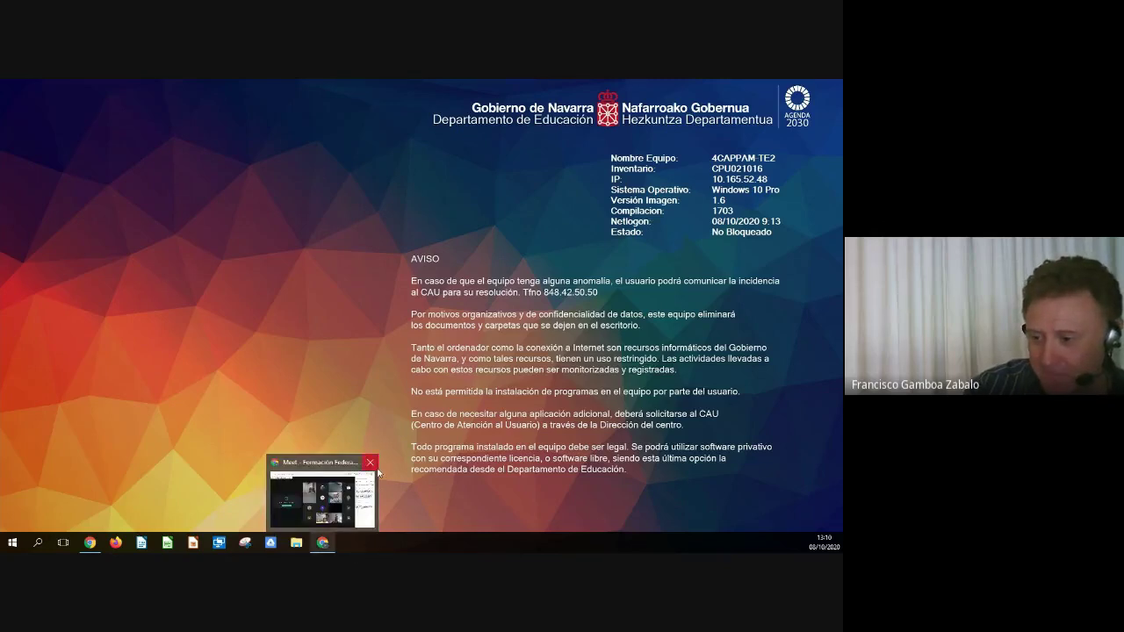
mouse_move(89, 543)
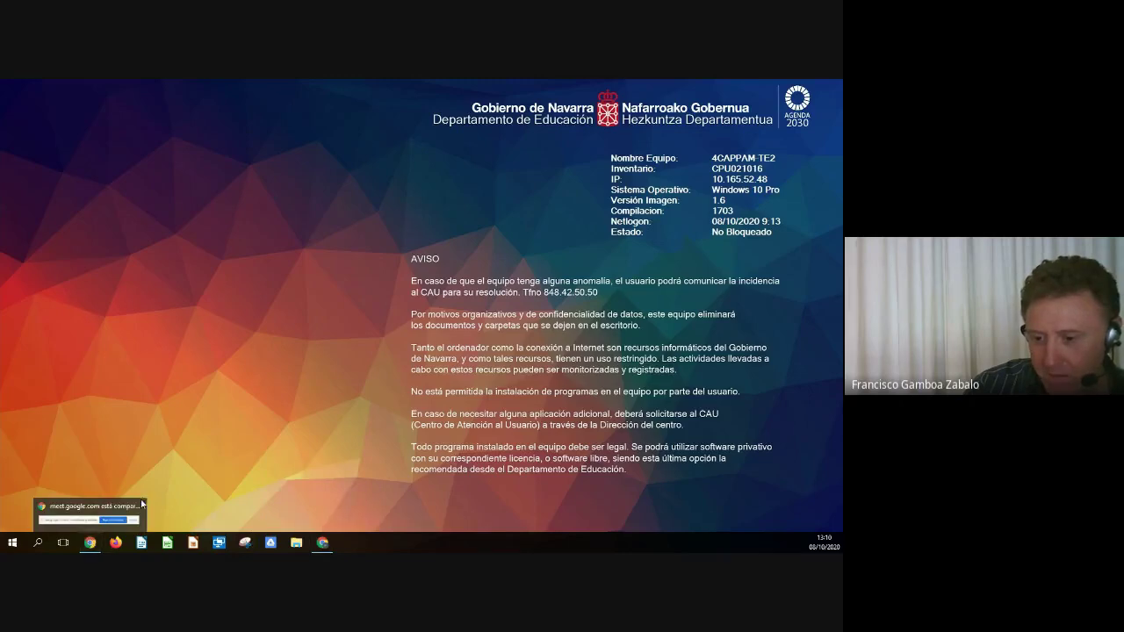
click(139, 506)
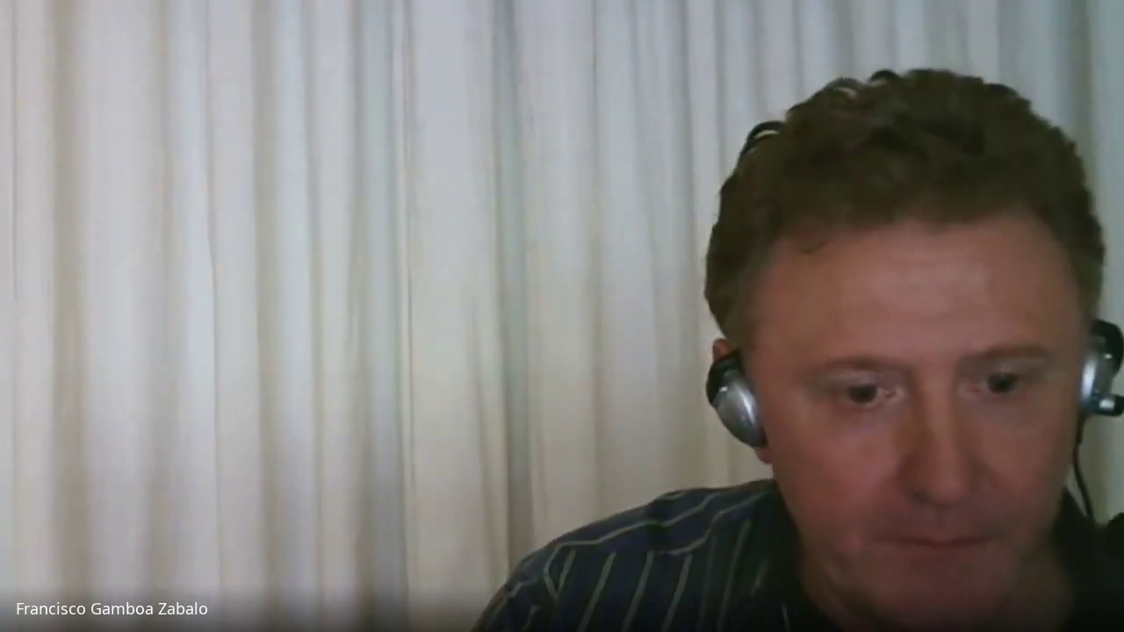
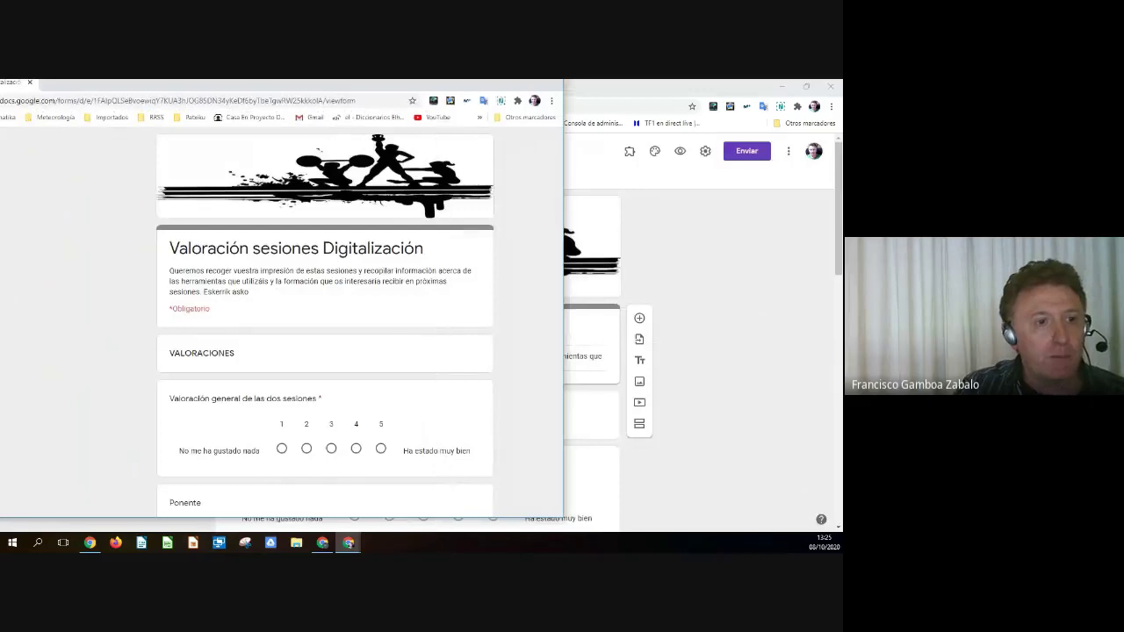
From the IND folder, create a Google form via Nuevo and confirm Crear y compartir
click(49, 92)
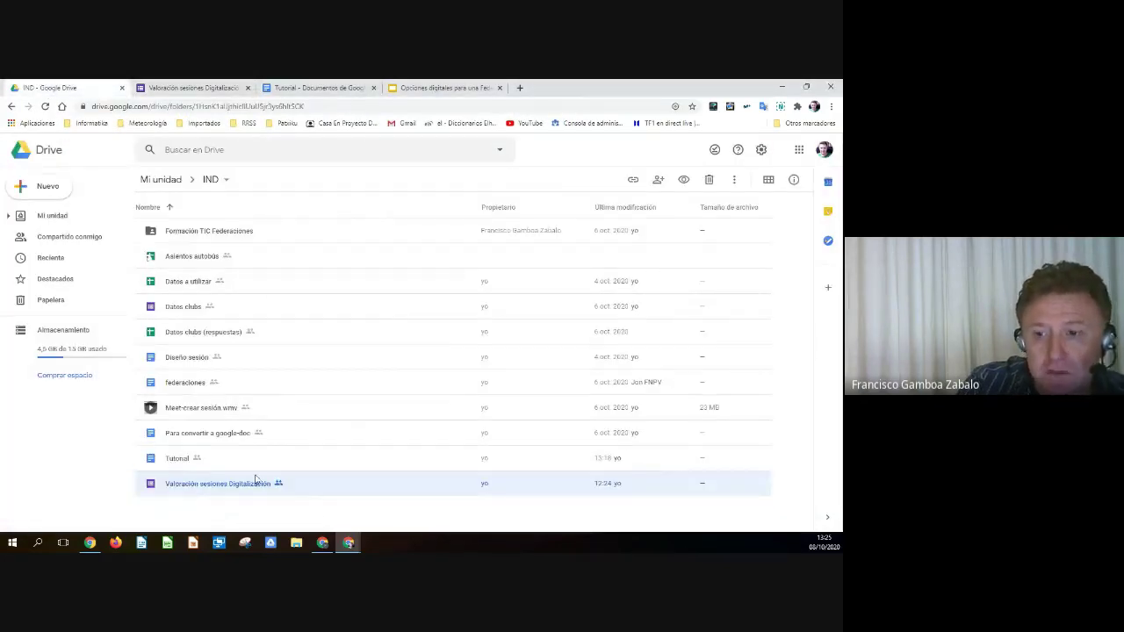
click(27, 190)
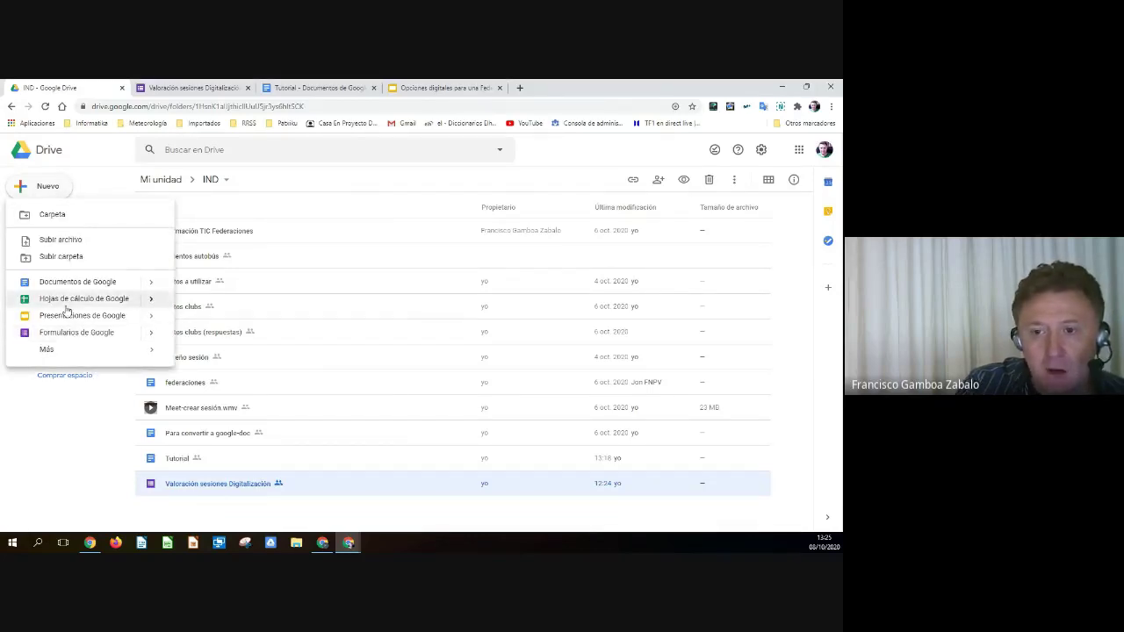
click(258, 368)
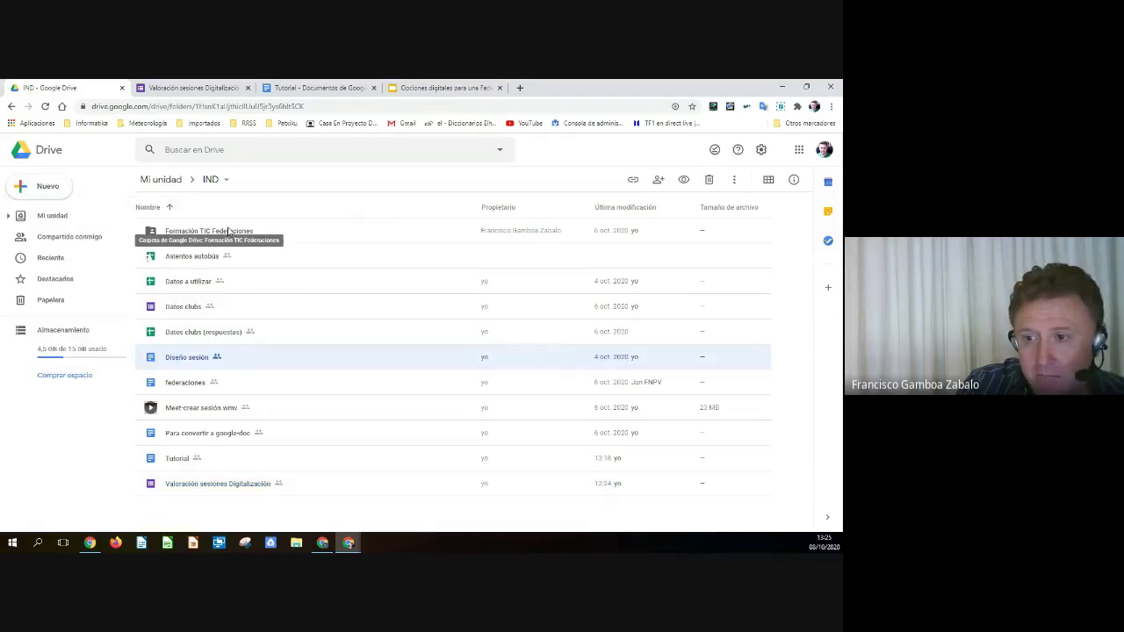
click(49, 188)
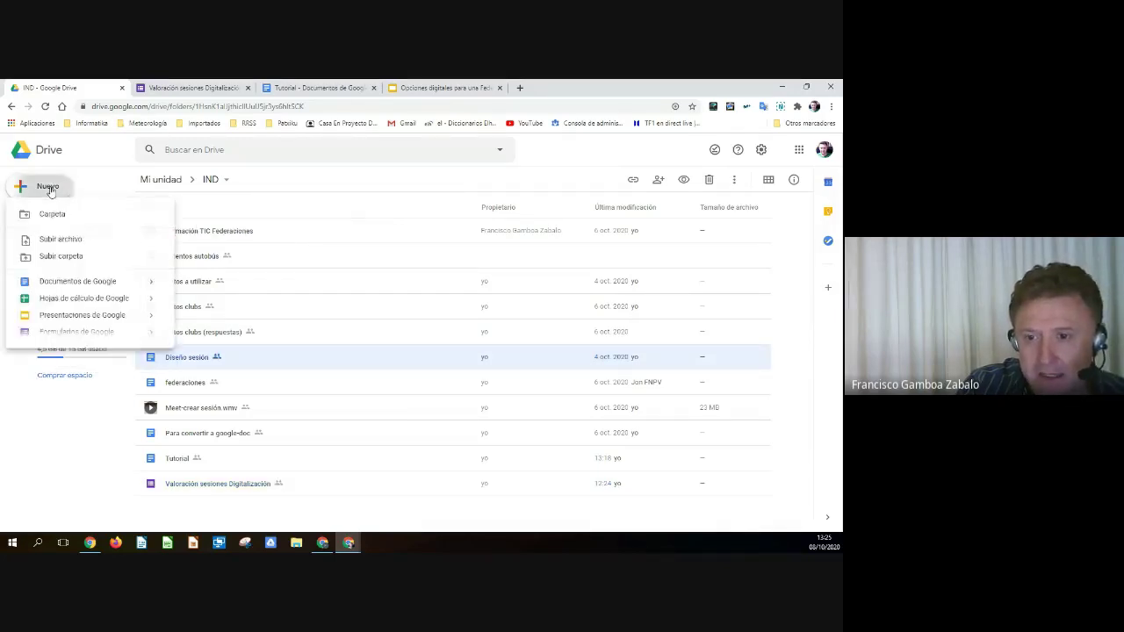
click(84, 334)
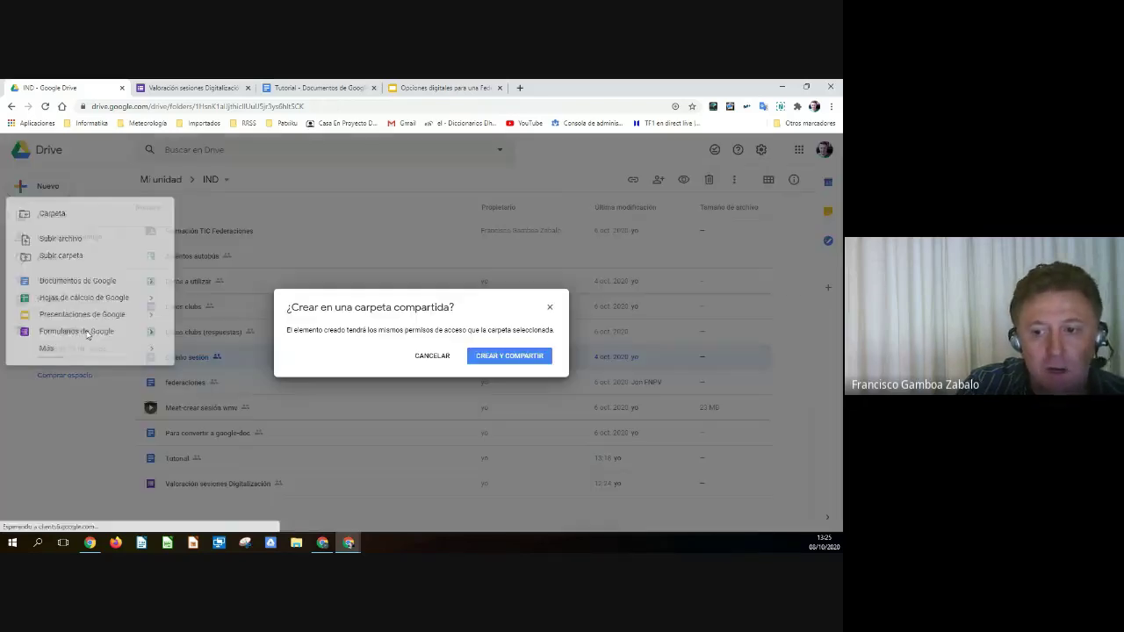
click(493, 358)
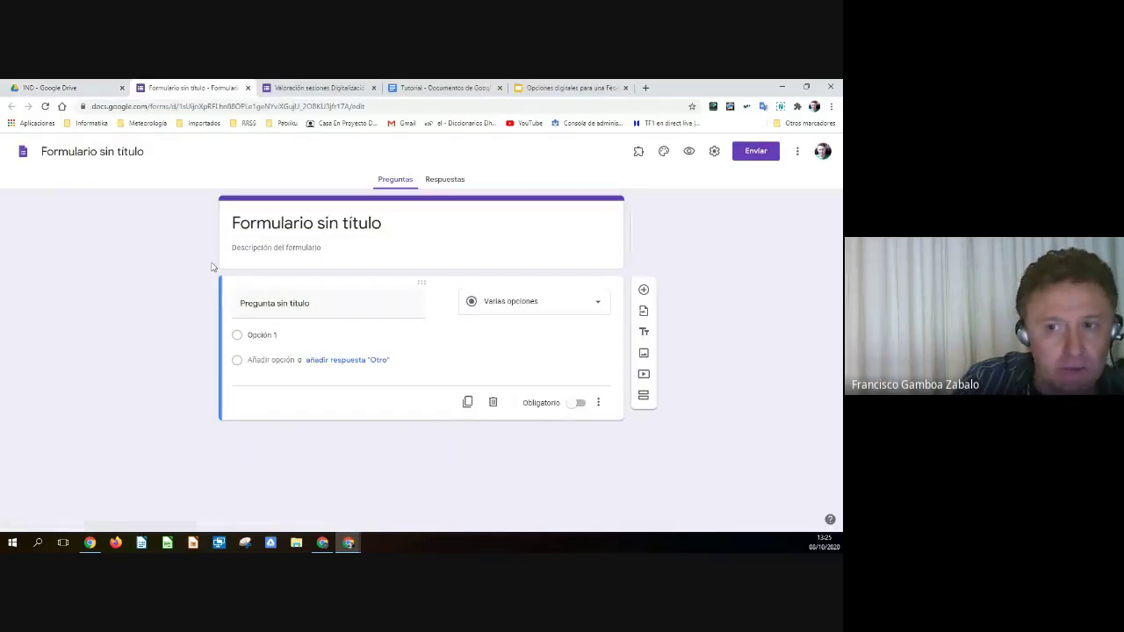
Set the form heading to 'Valoración' and rename the Drive file to 'Valoración' too
click(53, 88)
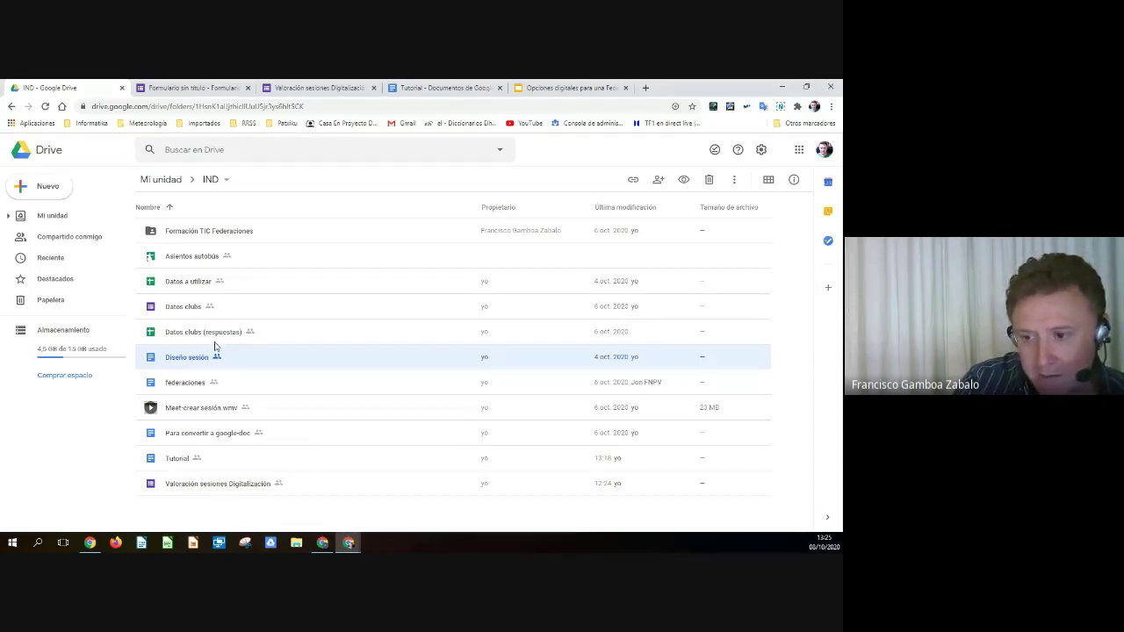
click(222, 89)
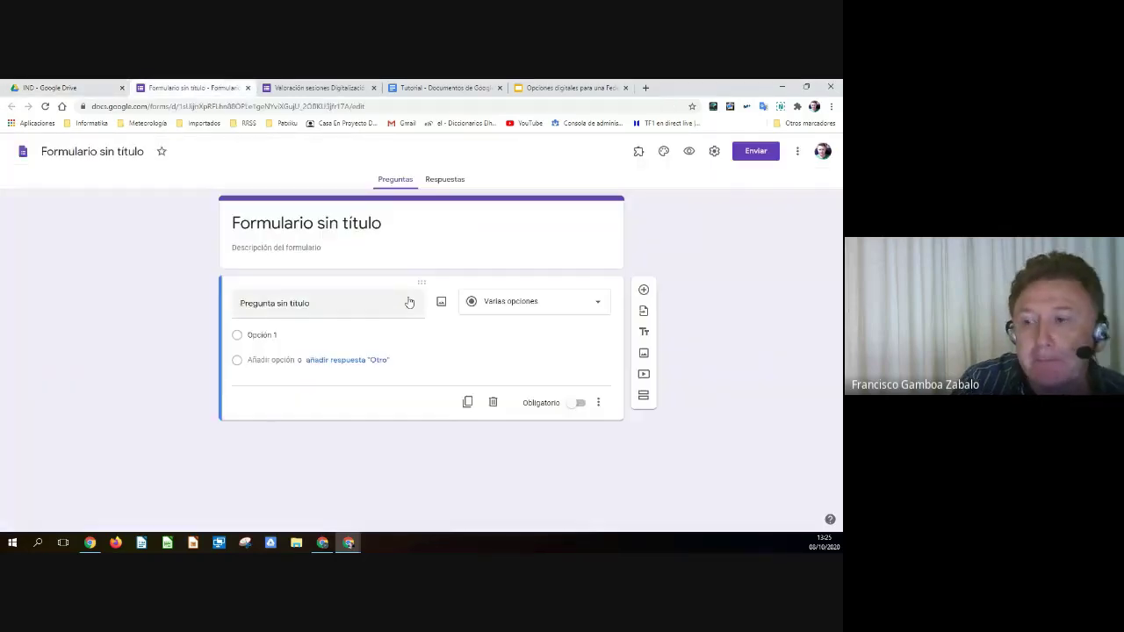
click(281, 225)
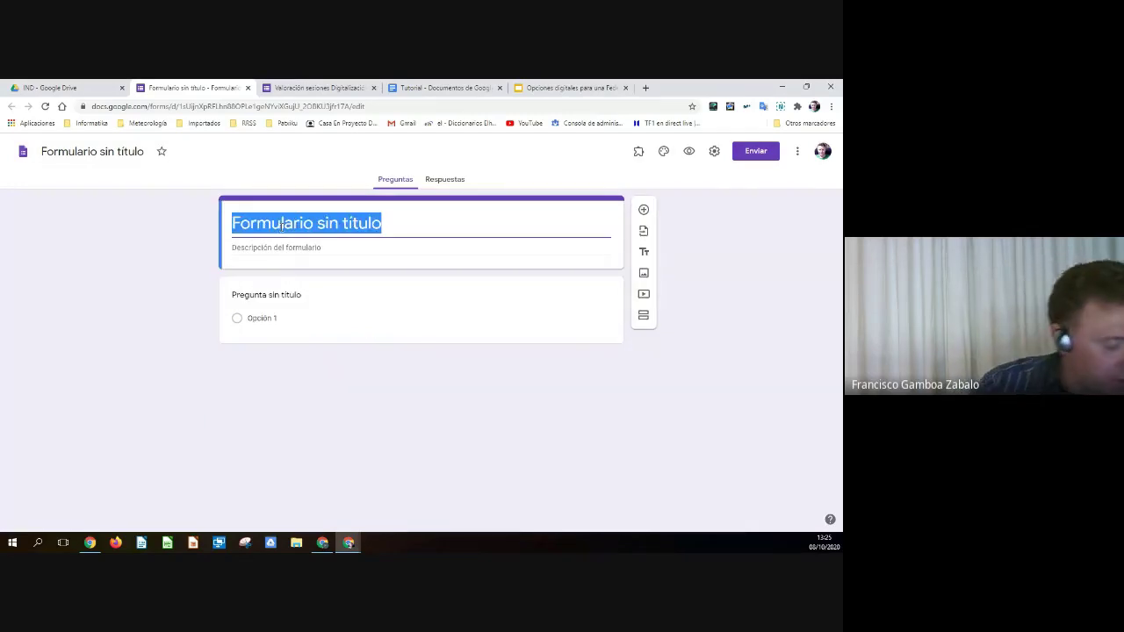
text(Valoración)
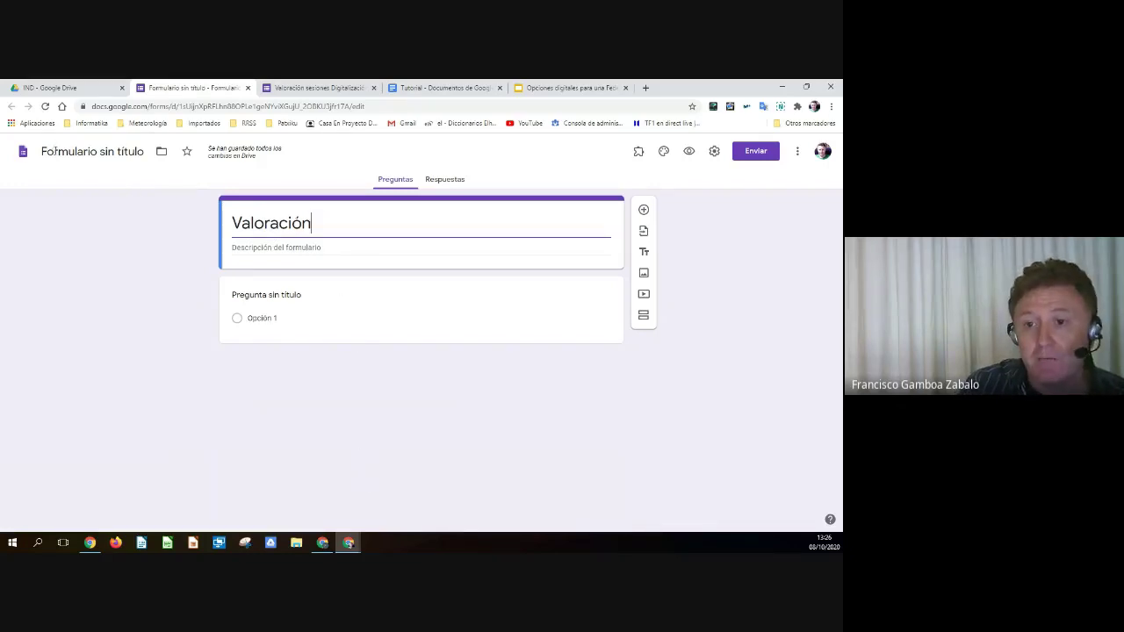
click(62, 152)
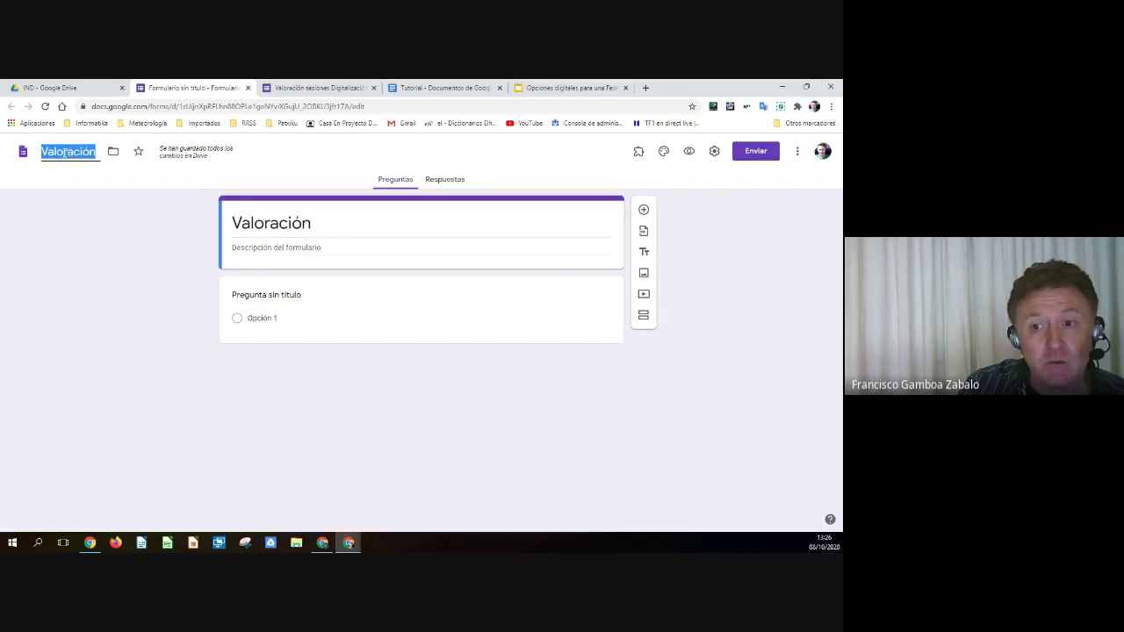
click(94, 218)
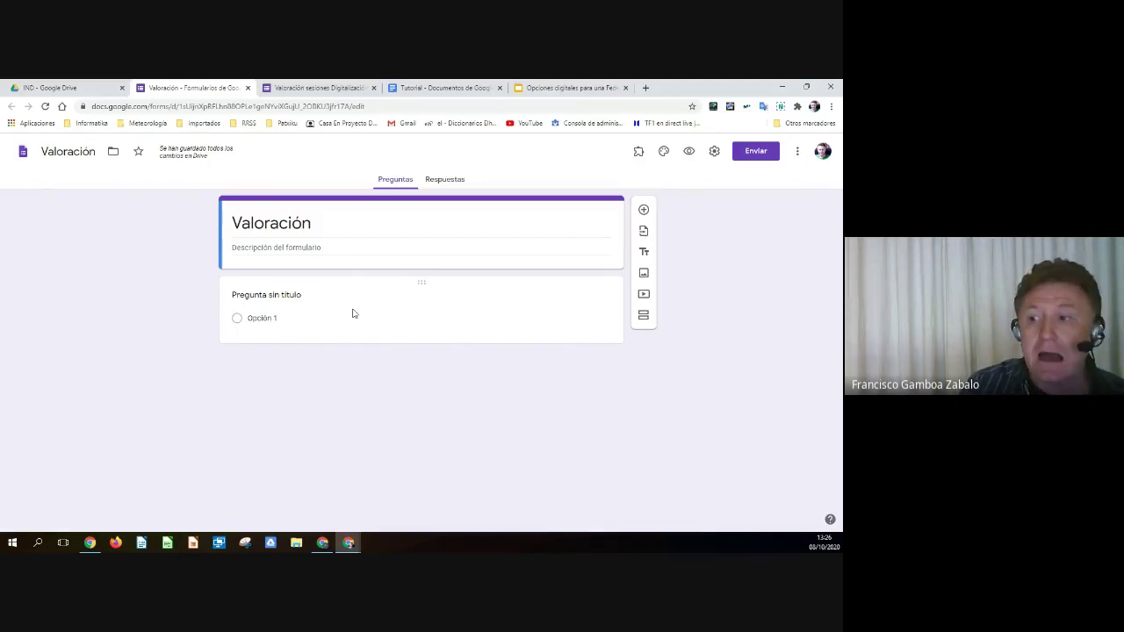
click(273, 294)
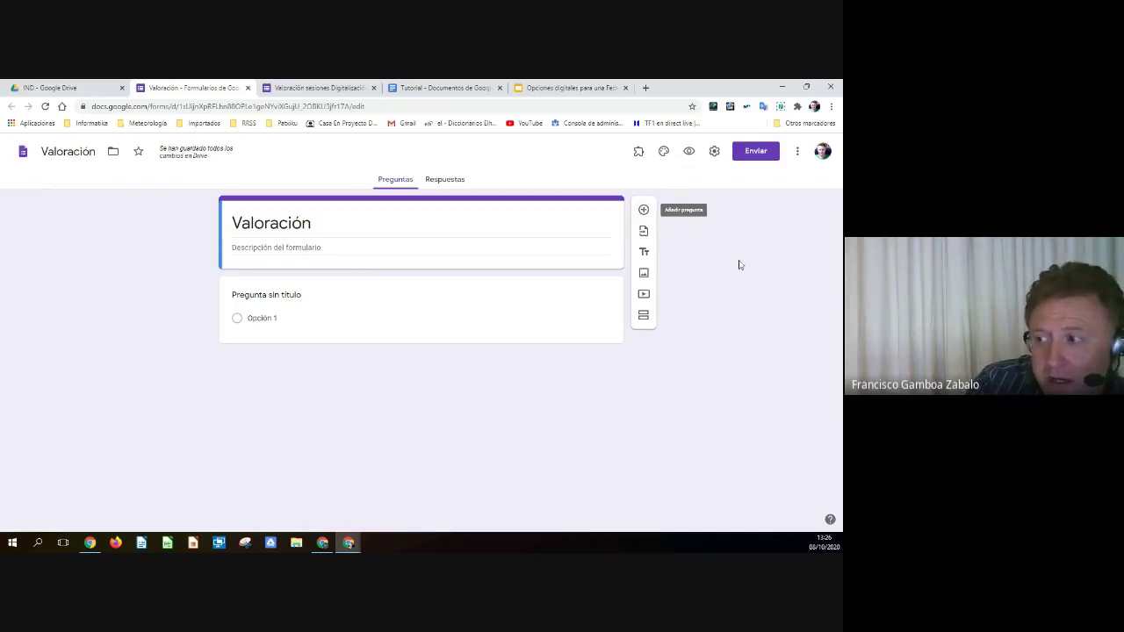
Insert a title block reading 'Valoracion de las sesiones' with an empty description
click(644, 254)
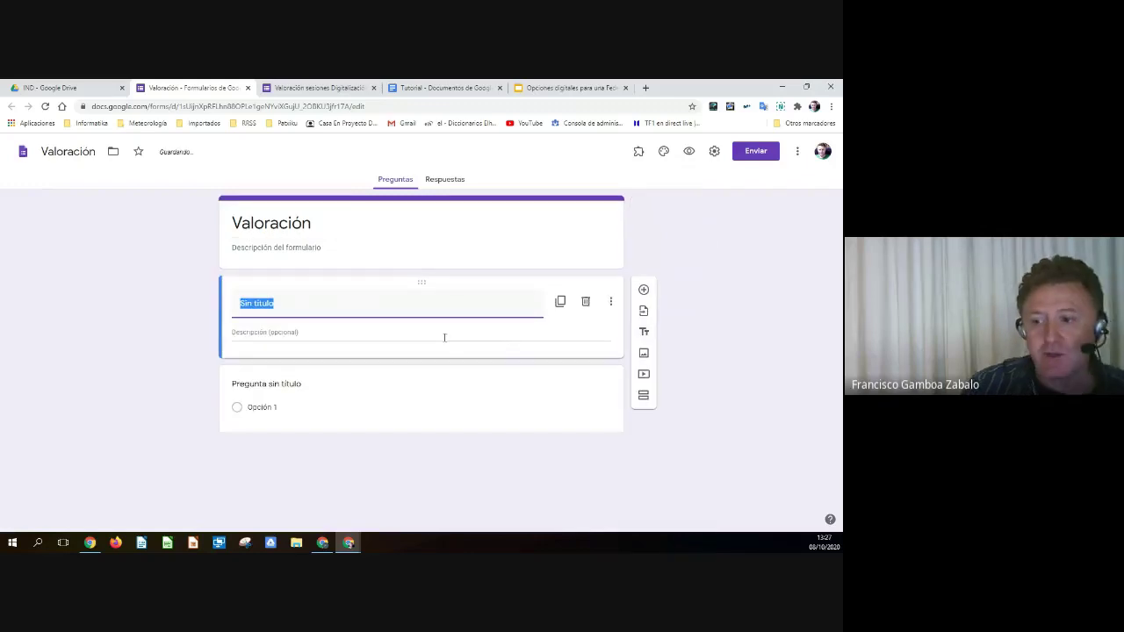
text(Va)
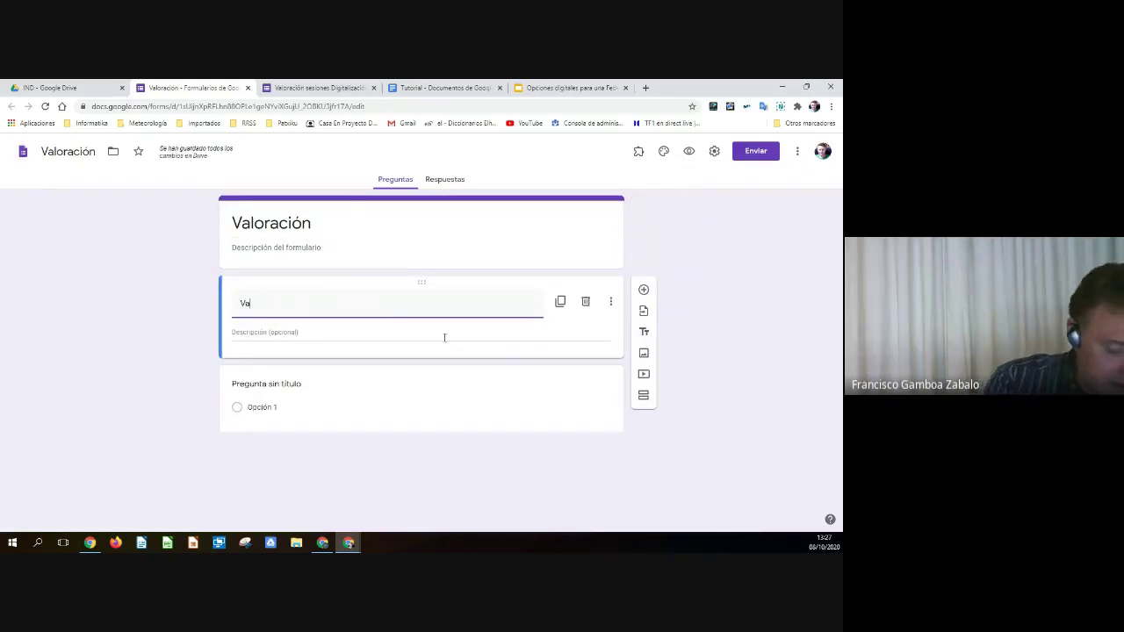
text(loracion )
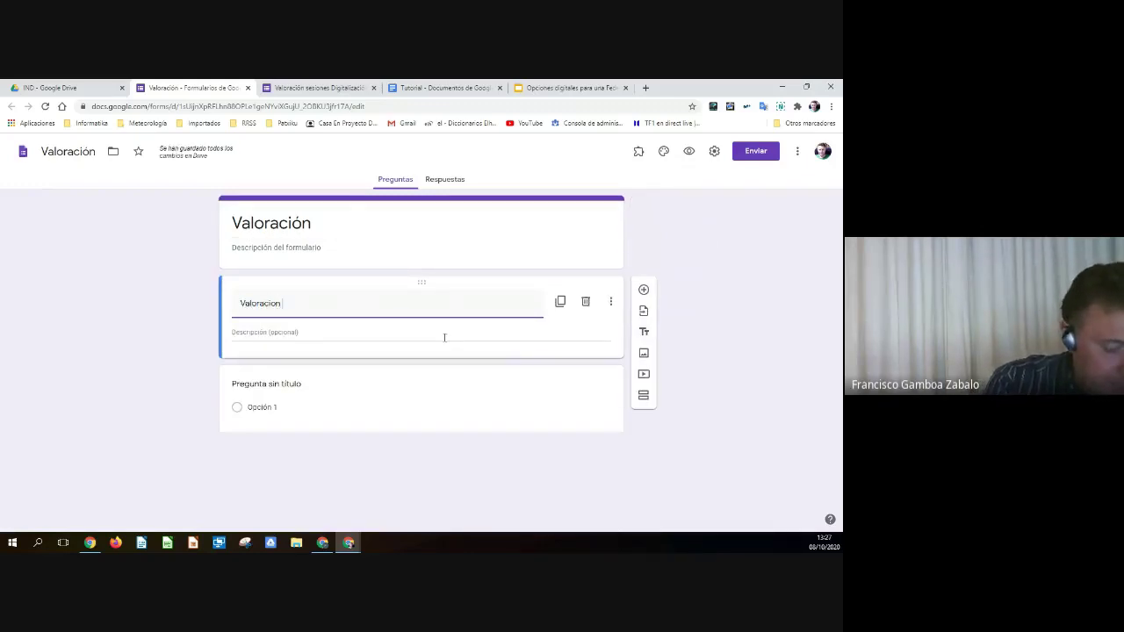
text(del s)
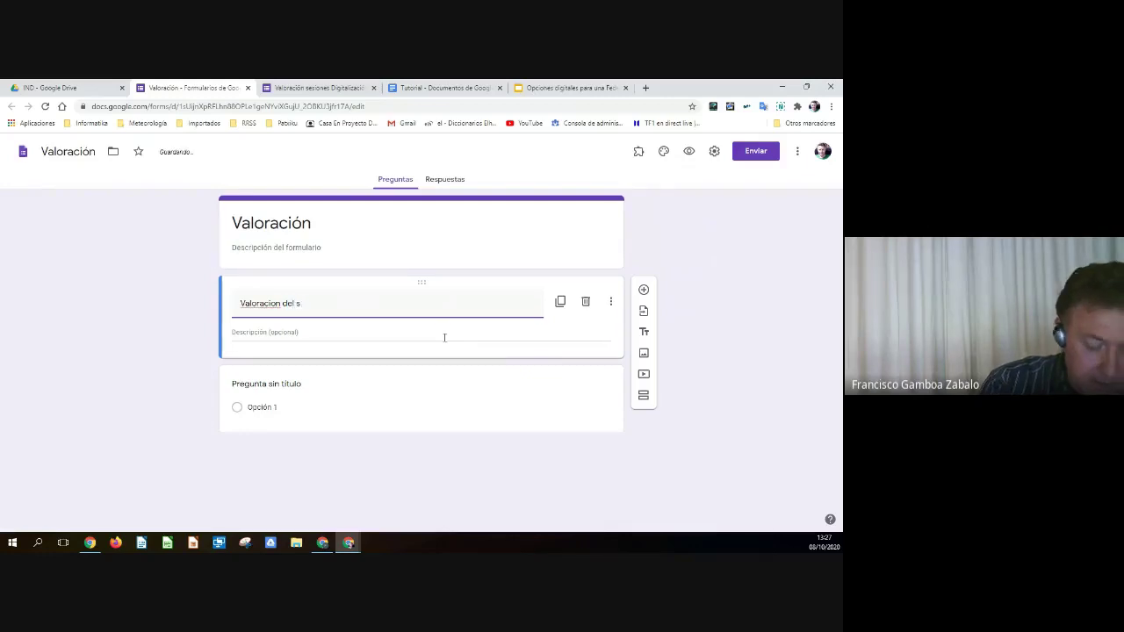
key(BackSpace)
key(BackSpace)
key(BackSpace)
text( las)
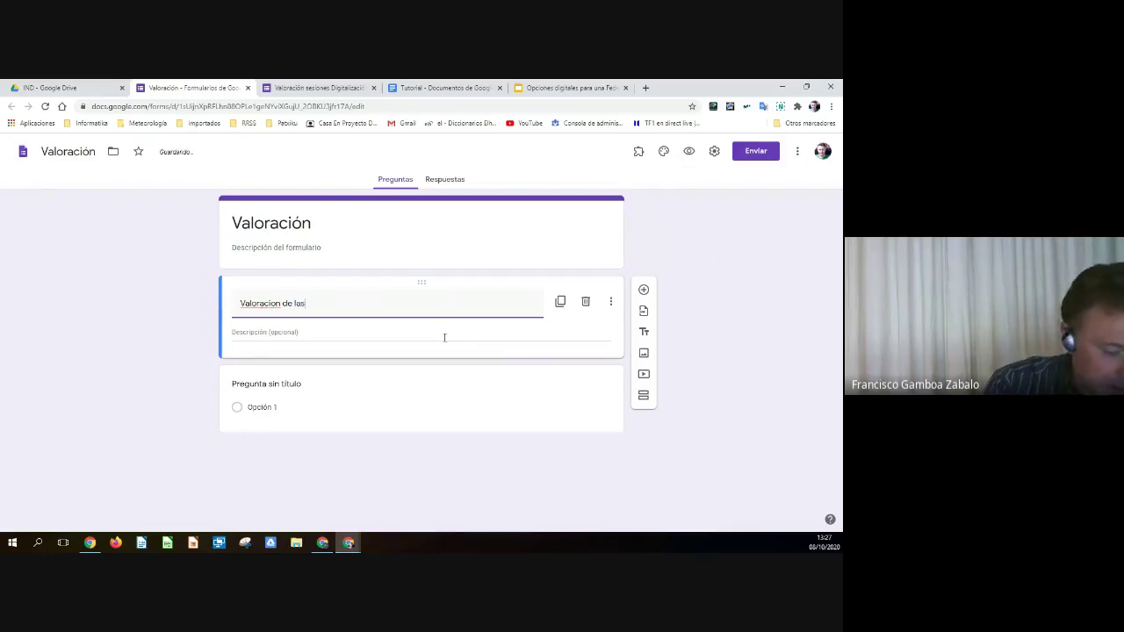
text( sesiones)
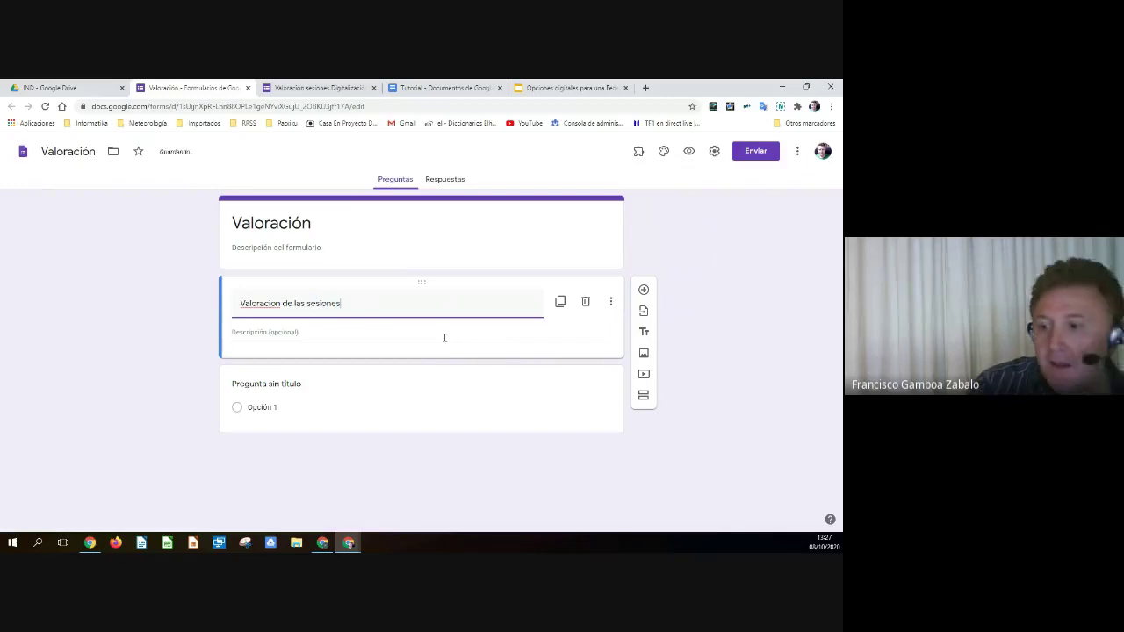
click(344, 333)
click(766, 399)
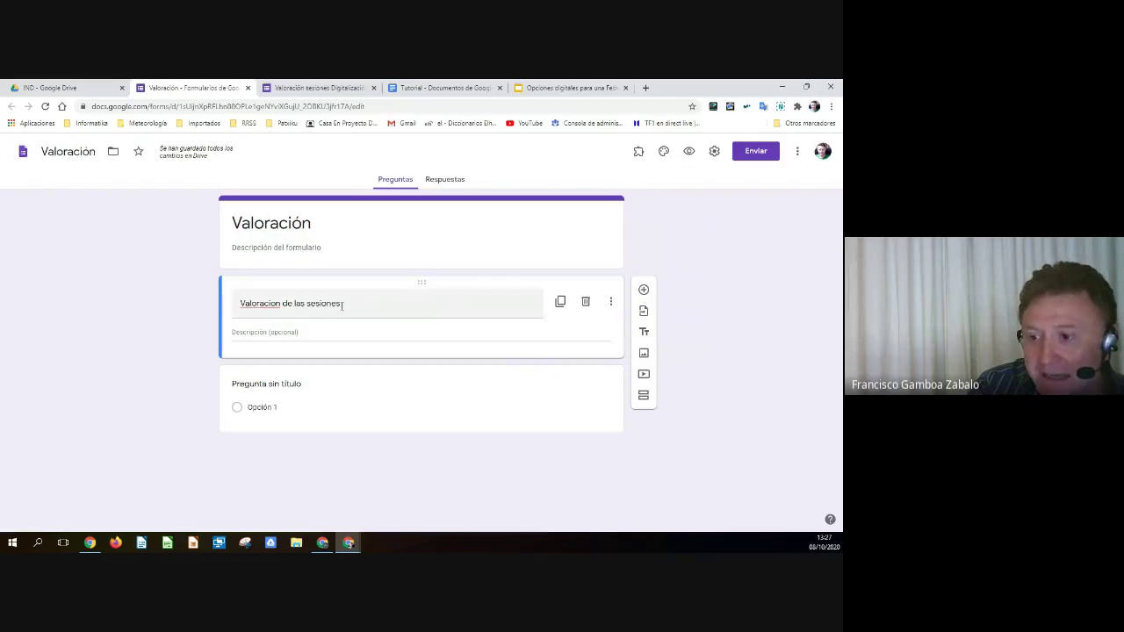
Add a linear scale question titled 'Valoración general de las dos sesiones'
click(643, 291)
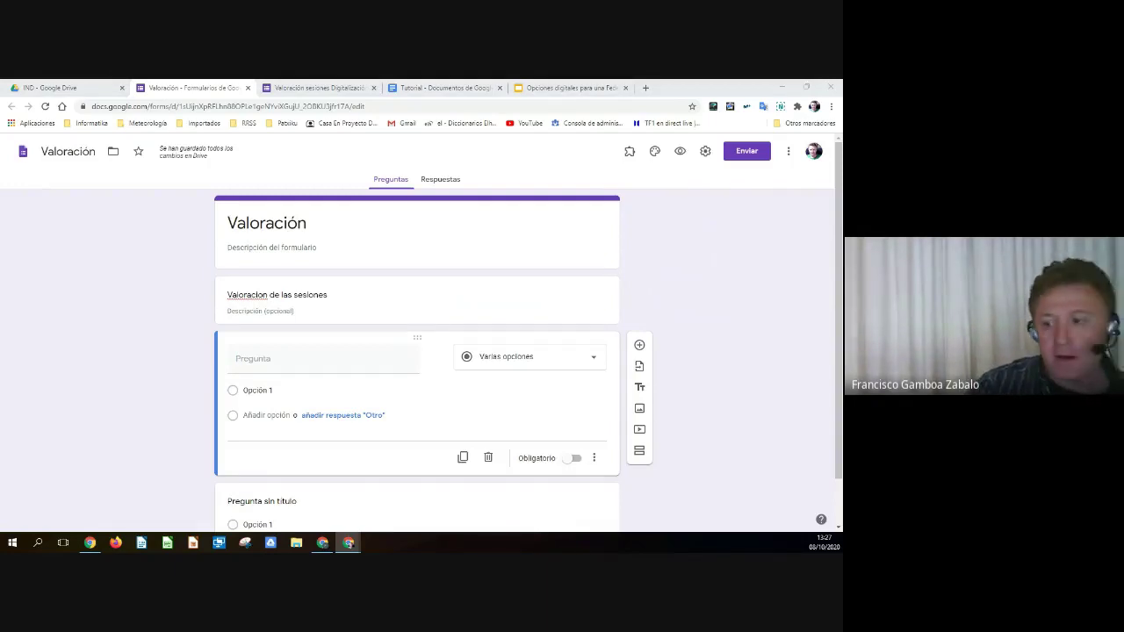
click(251, 364)
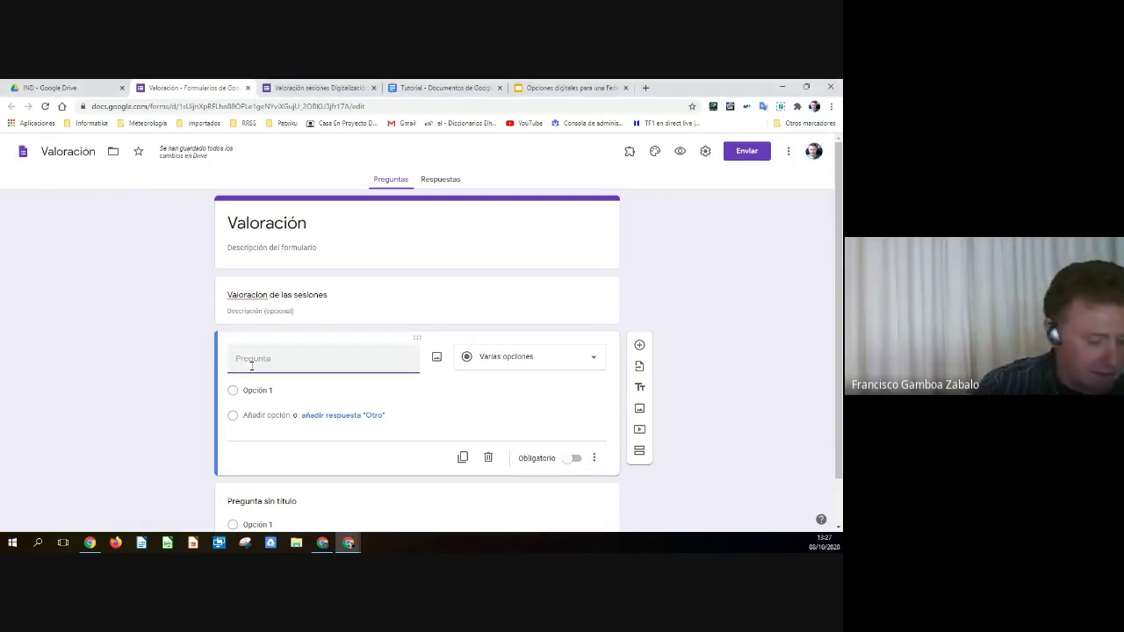
text(Valoración general de las dos sesiones *)
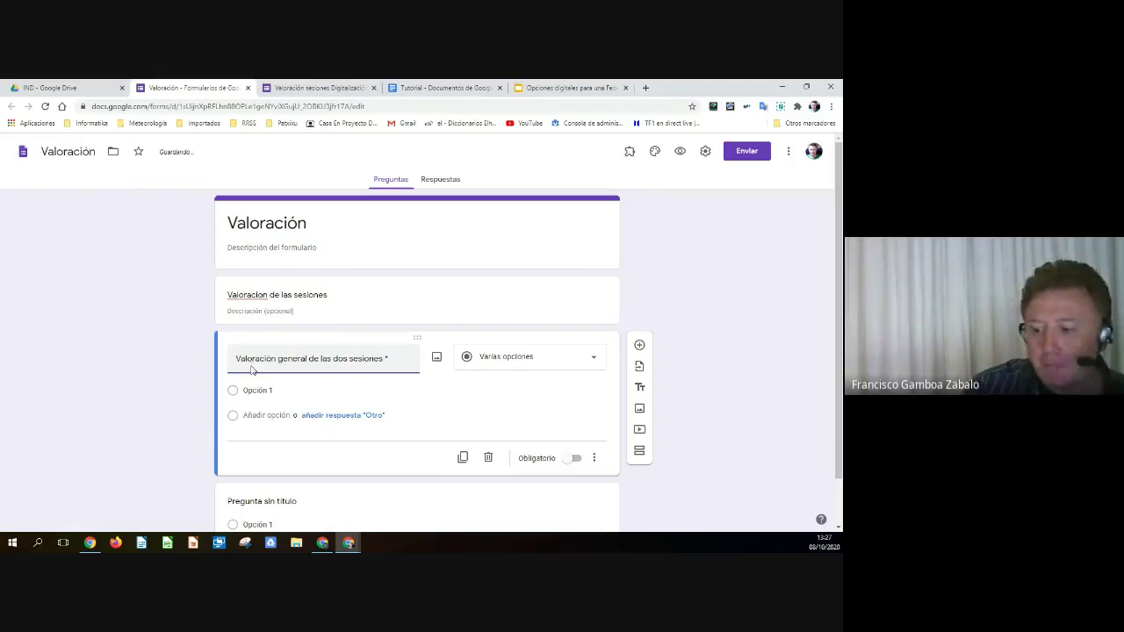
key(BackSpace)
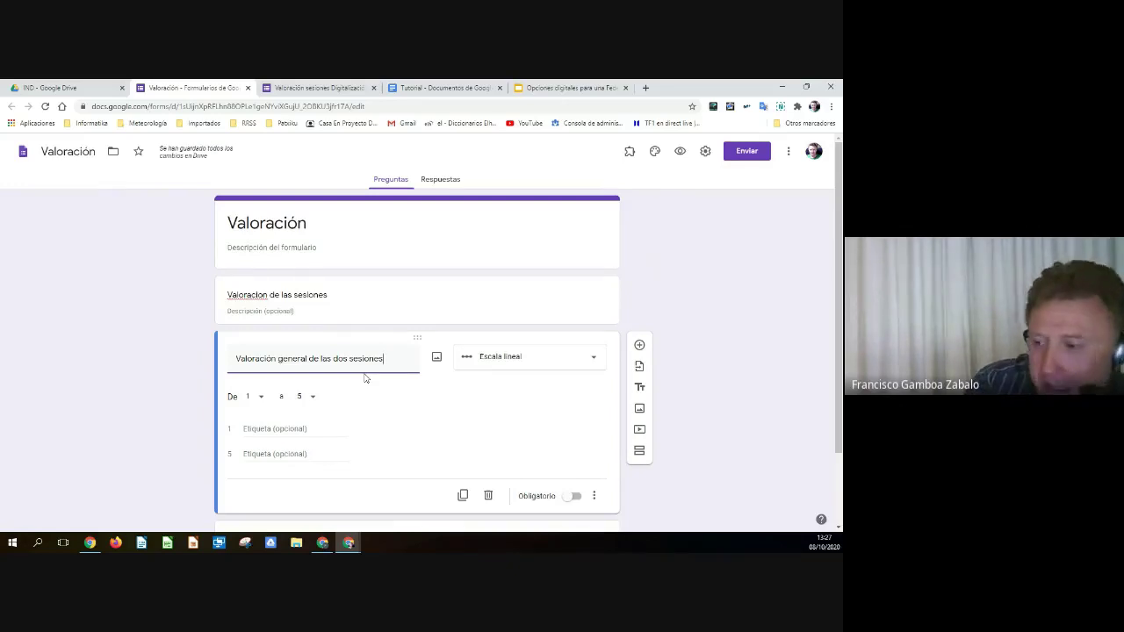
click(592, 363)
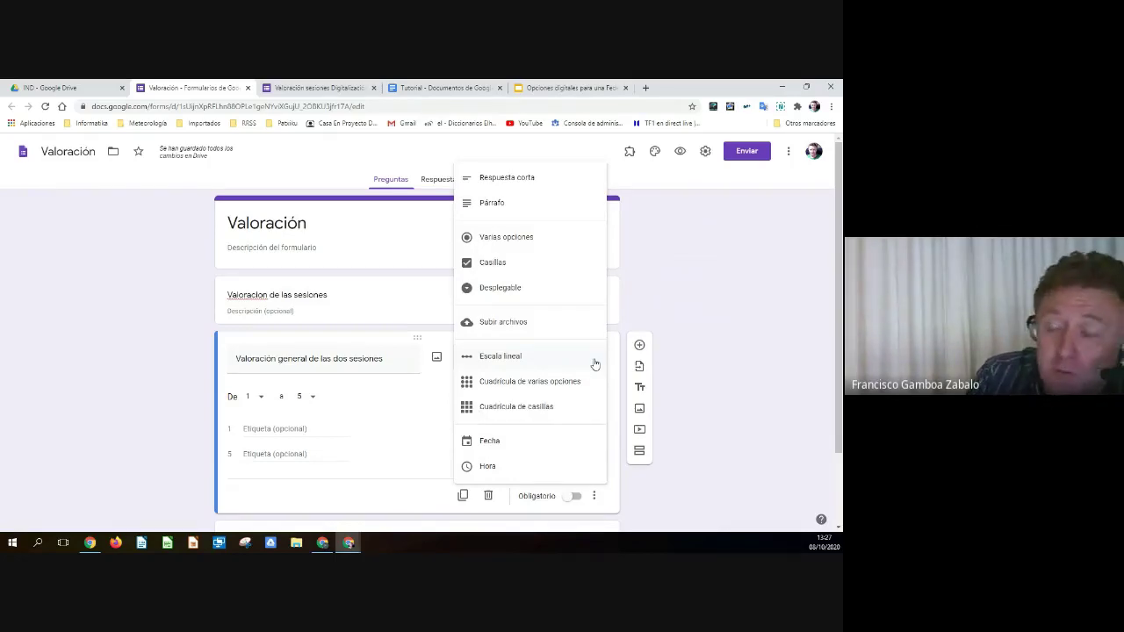
click(518, 362)
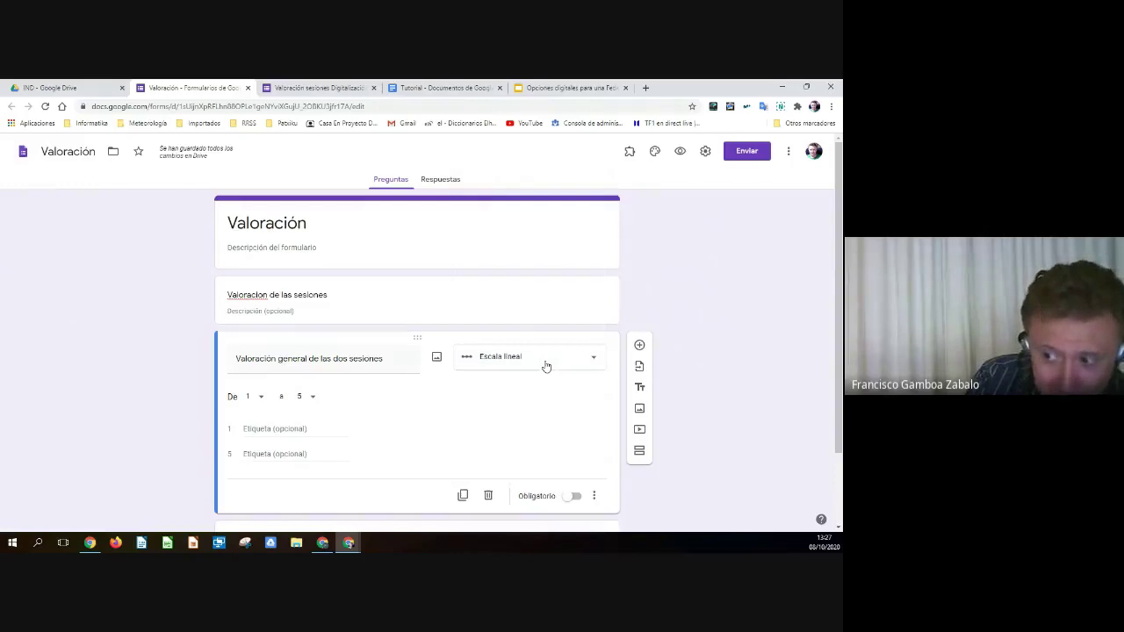
click(501, 358)
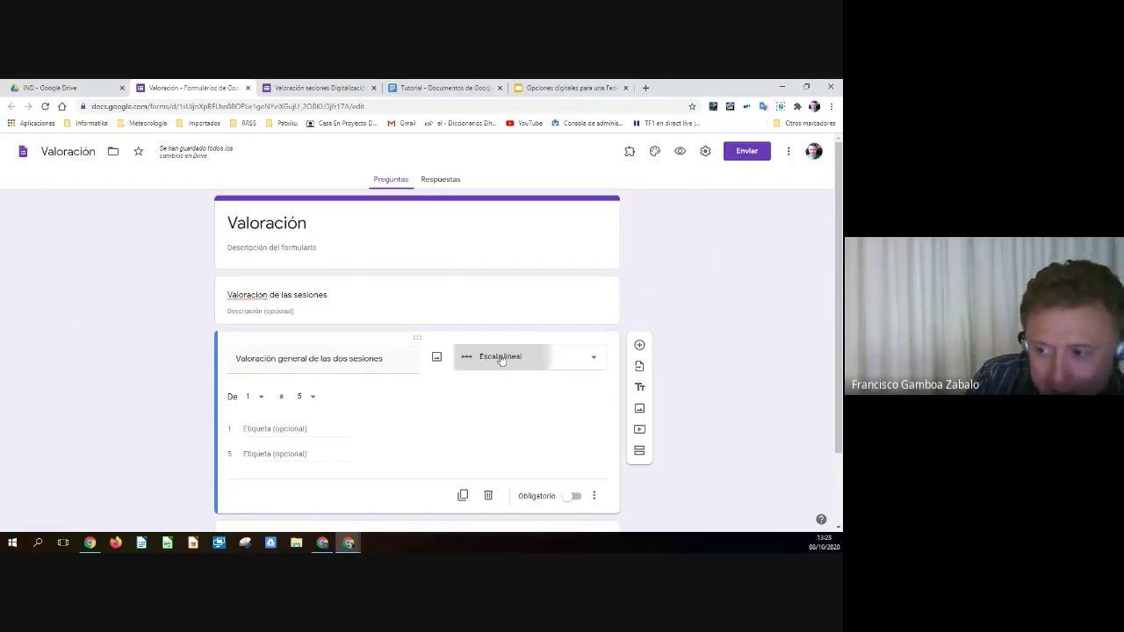
click(501, 356)
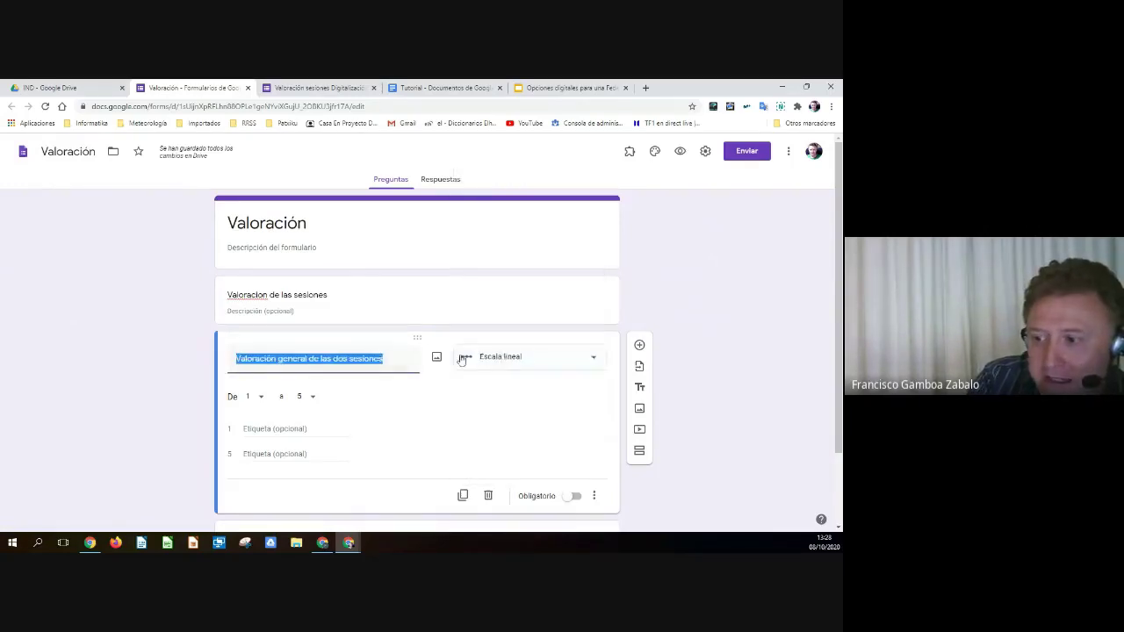
click(580, 363)
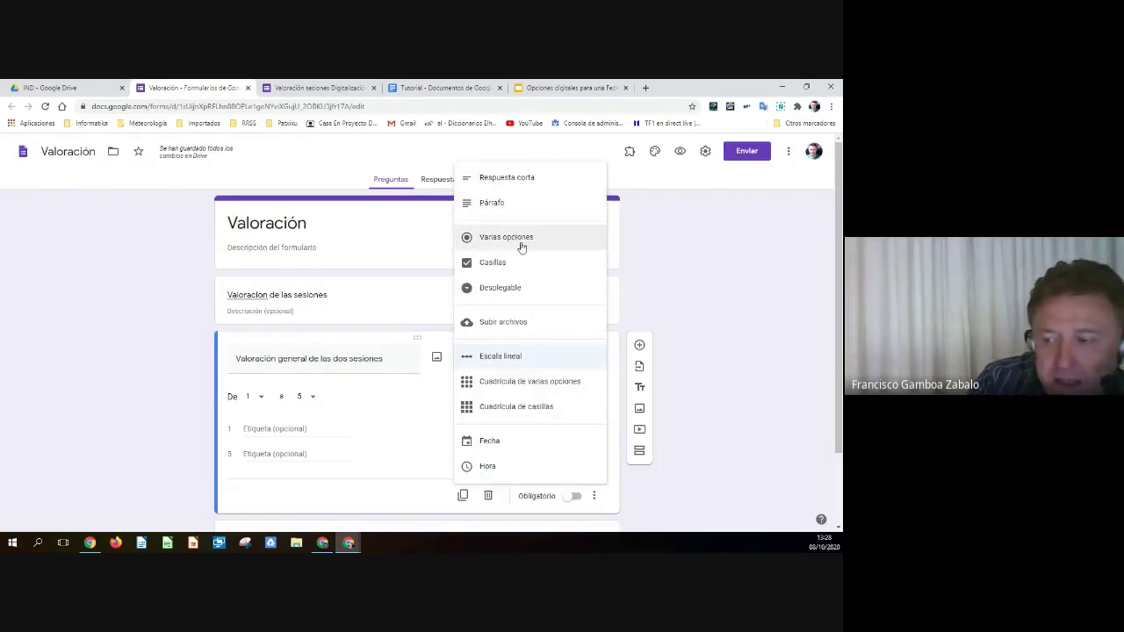
click(390, 362)
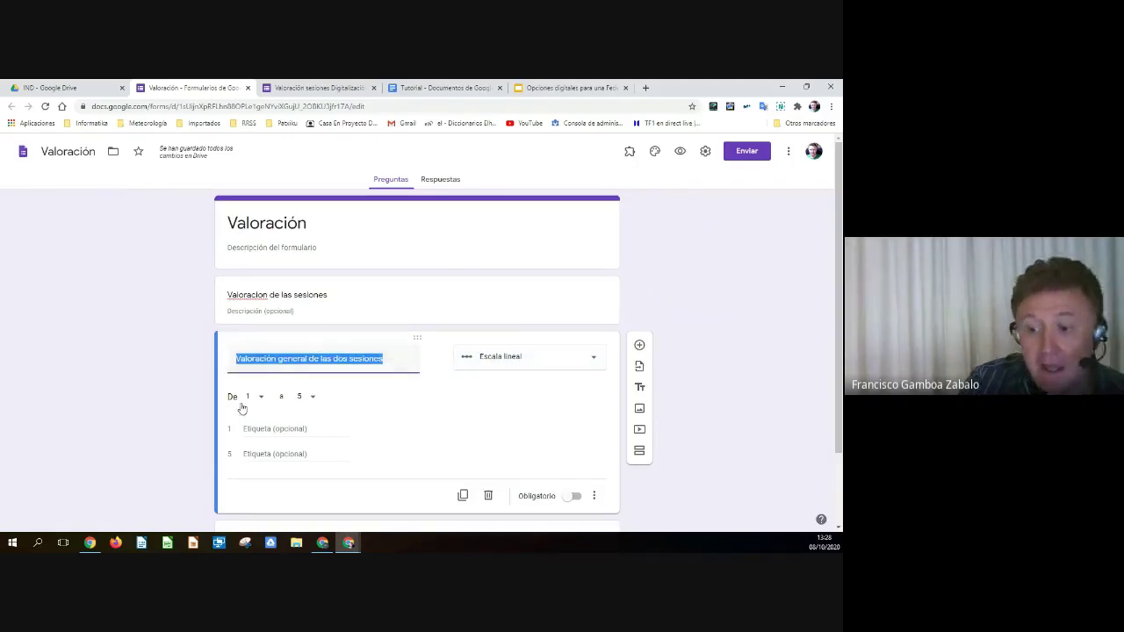
Label the scale ends Muy mal and Muy bien, close the extra tab, and preview the form
click(277, 429)
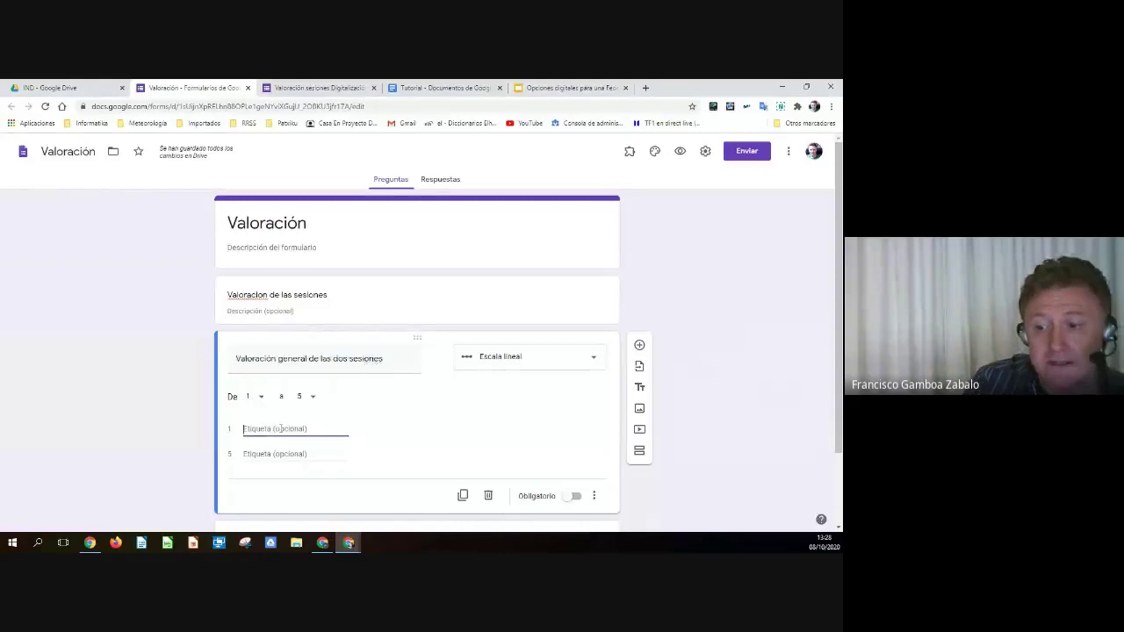
text(Muy mal)
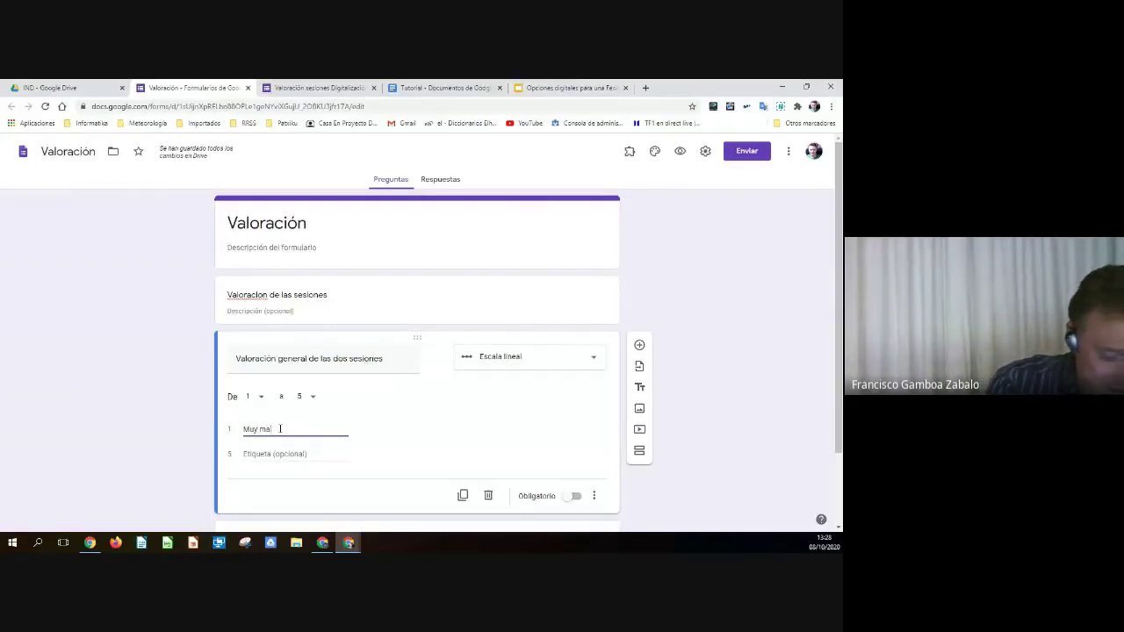
click(275, 454)
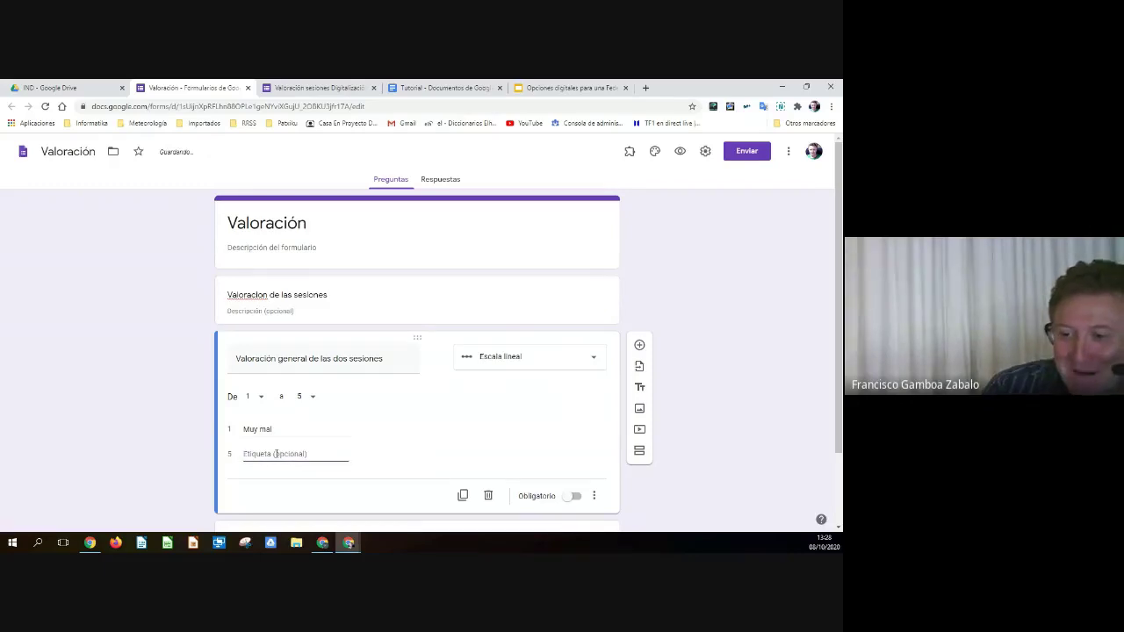
text(Muy bien)
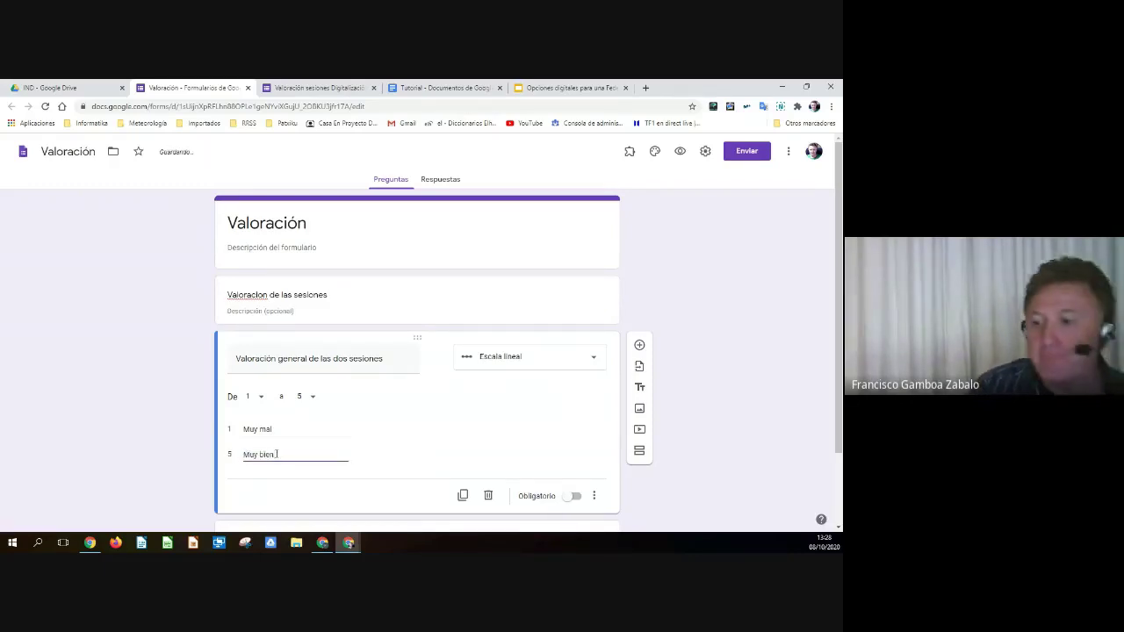
click(176, 367)
scroll(184, 334, down, 1)
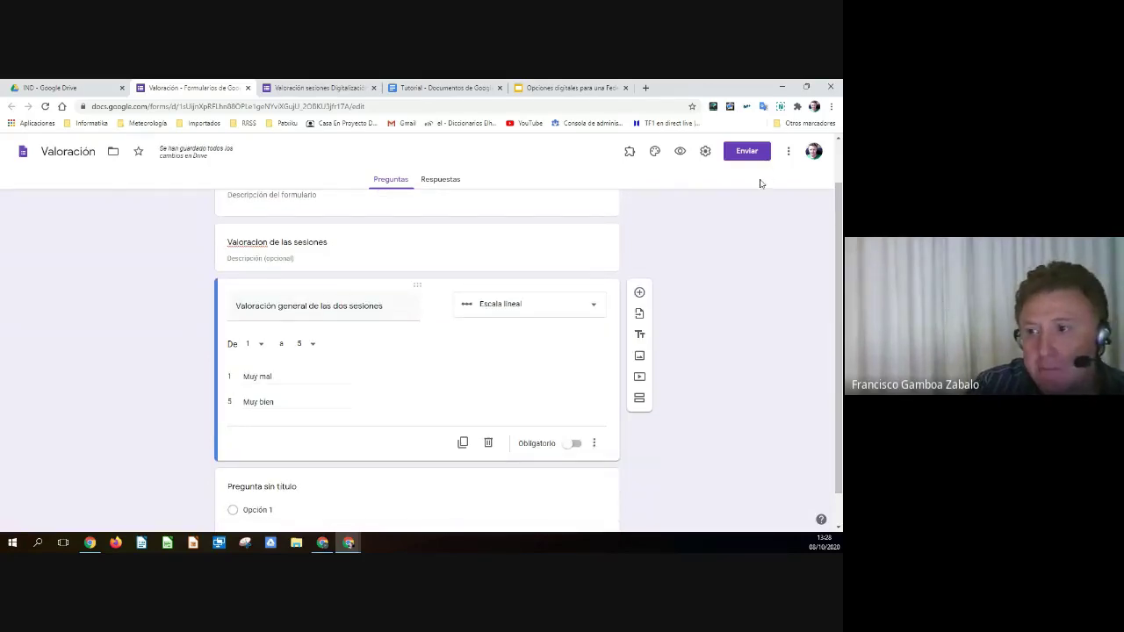
click(374, 88)
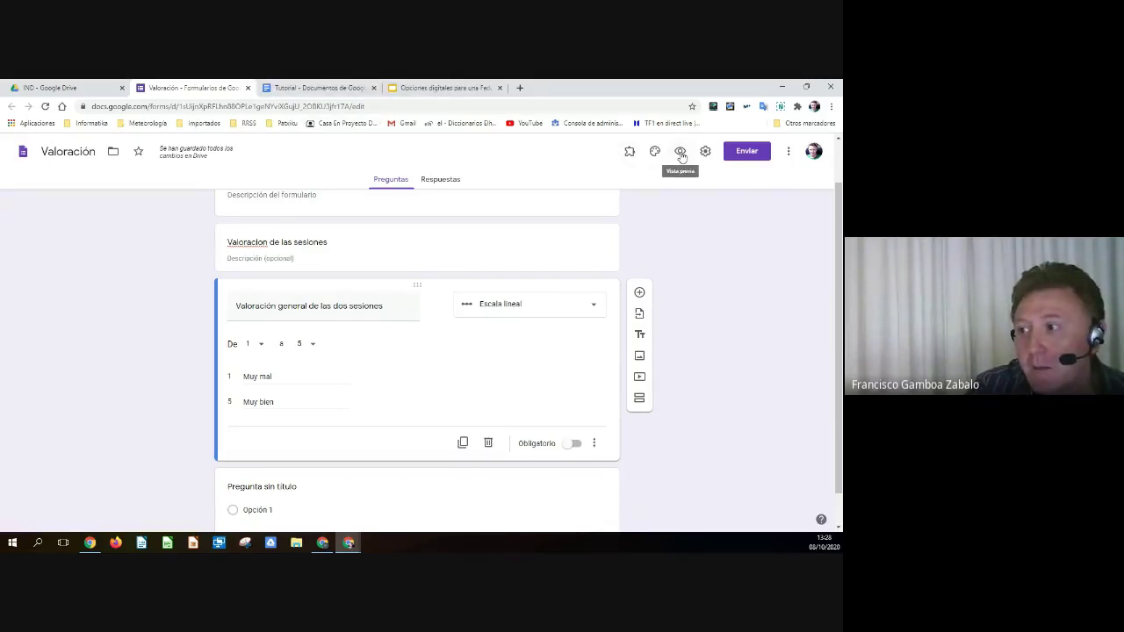
click(681, 153)
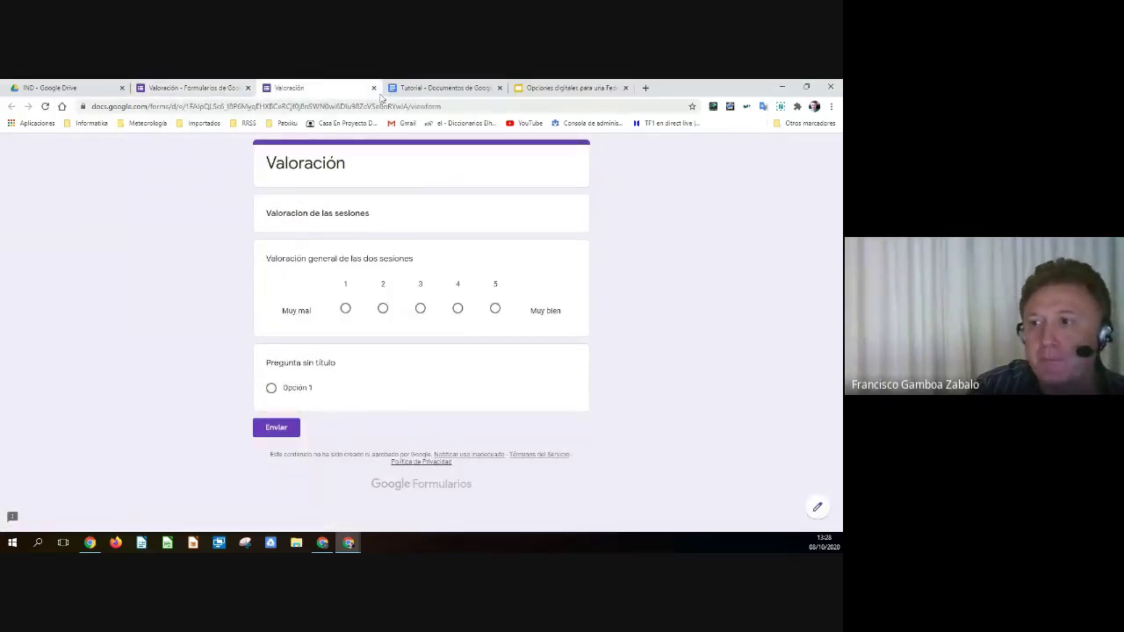
Close the preview tab to return to the Valoración form editor
click(374, 89)
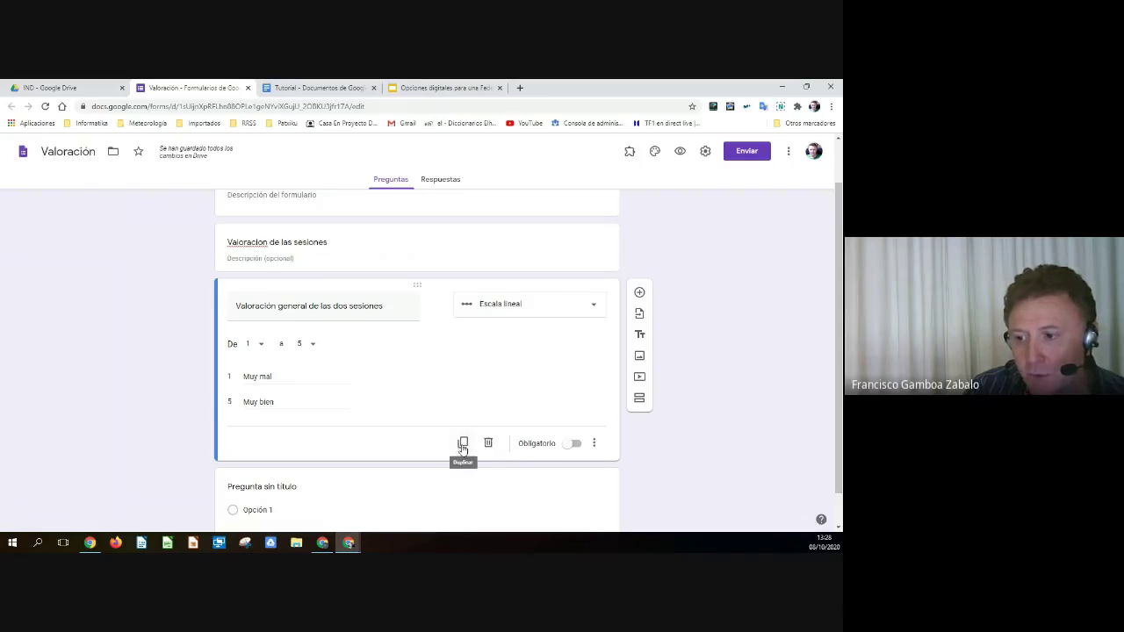
Duplicate the overall rating question and retitle the copy 'Ponente'
click(463, 445)
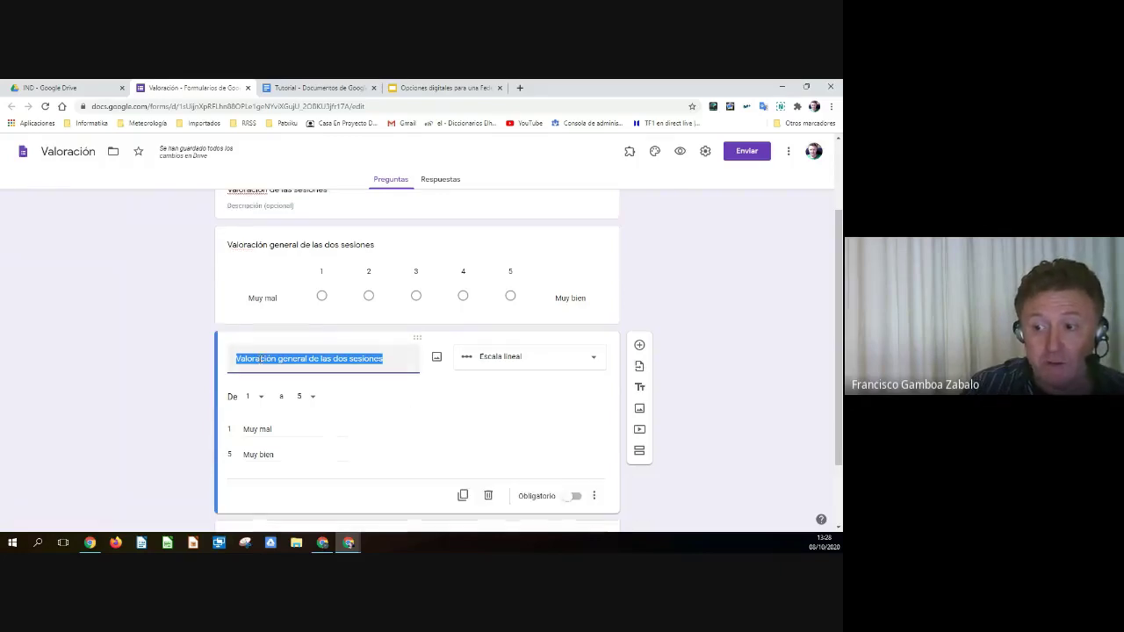
text(Pon)
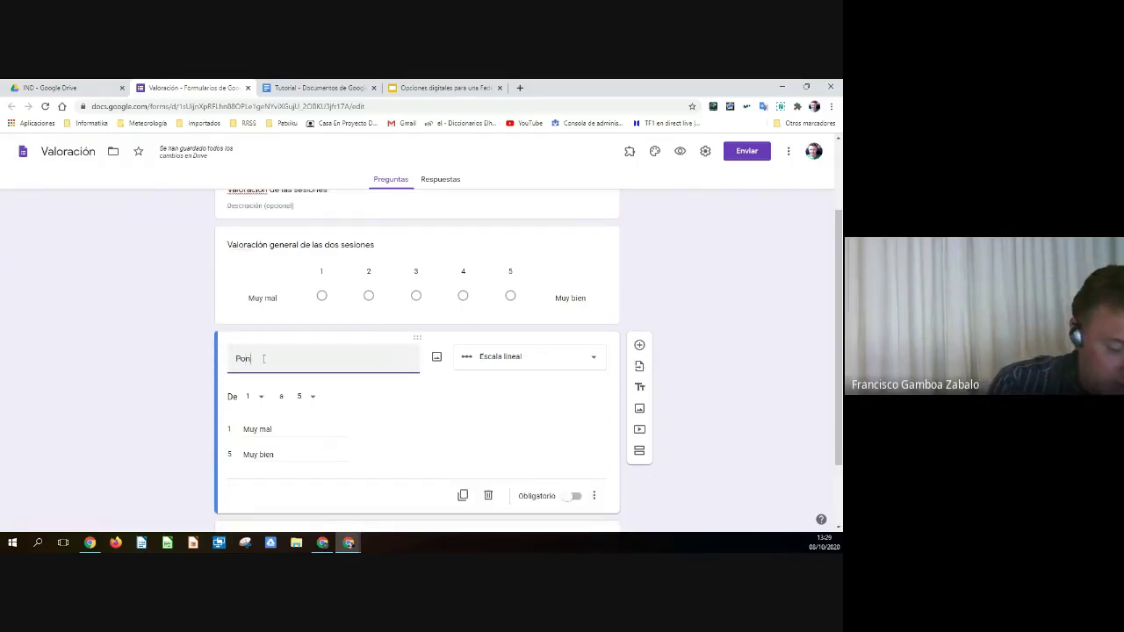
text(ente)
click(147, 334)
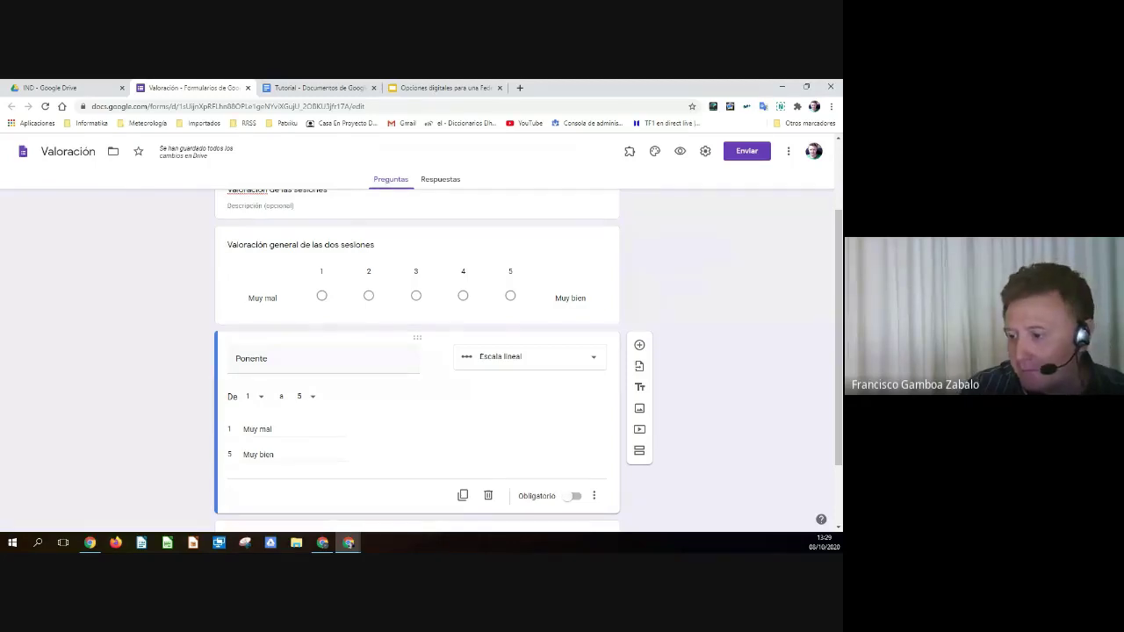
Duplicate the Ponente question and retitle the copy 'Organización por parte del IND'
click(464, 496)
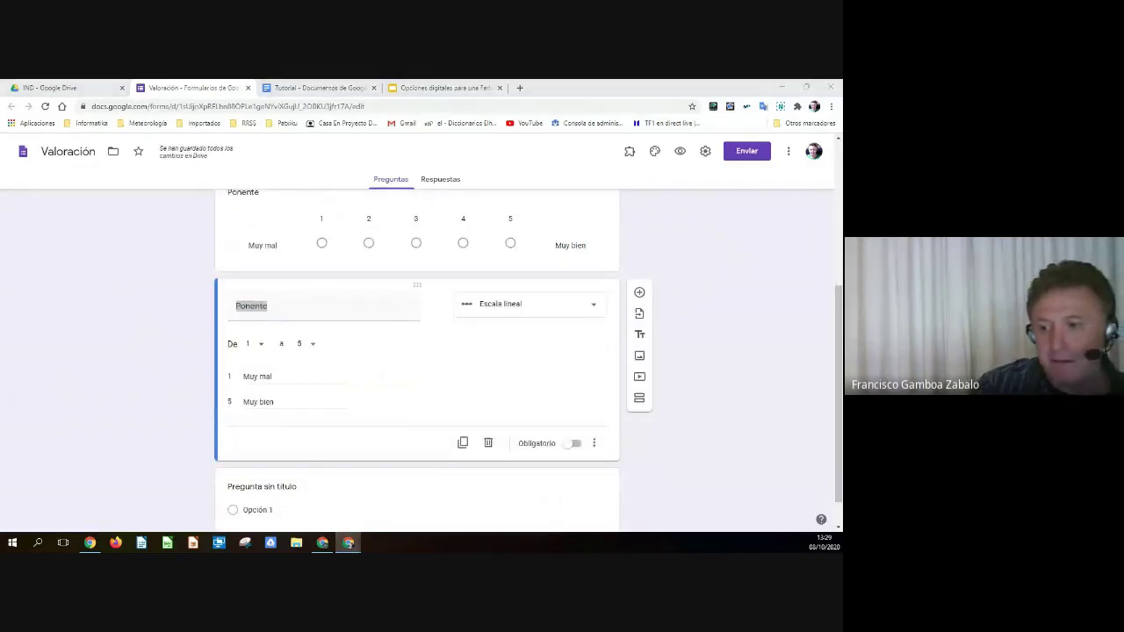
key(alt+Tab)
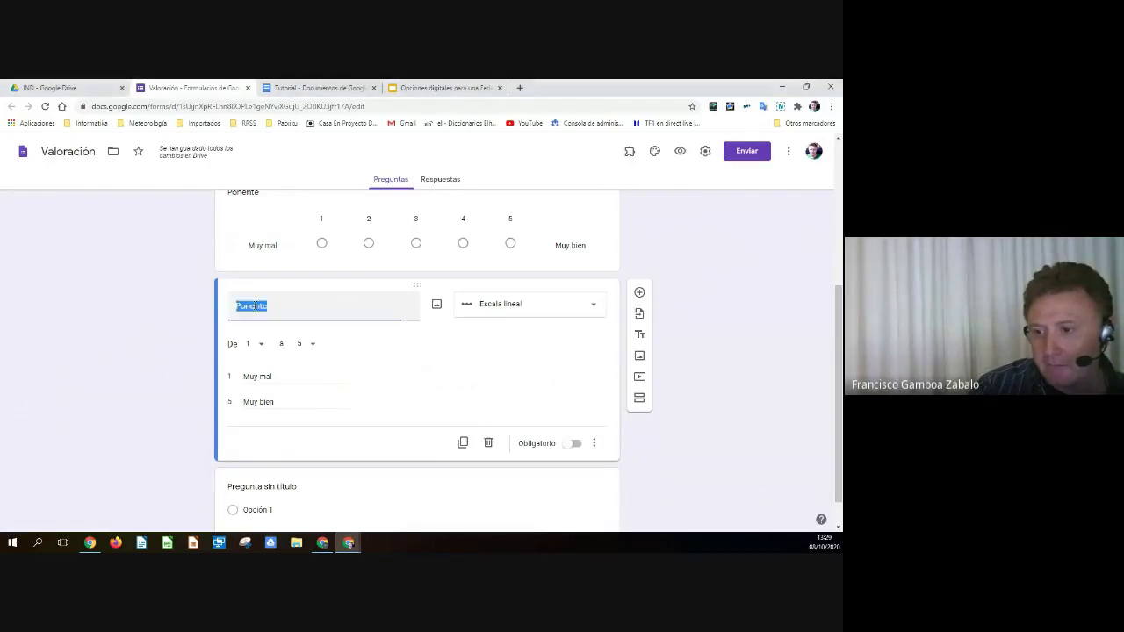
text(Organización por parte del IND)
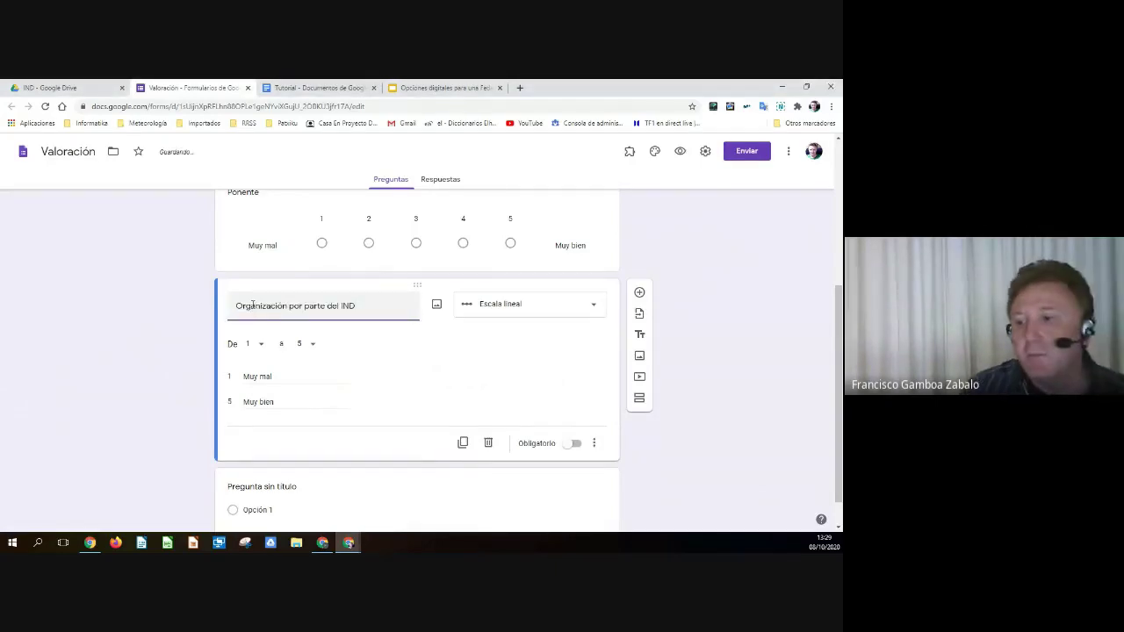
click(188, 283)
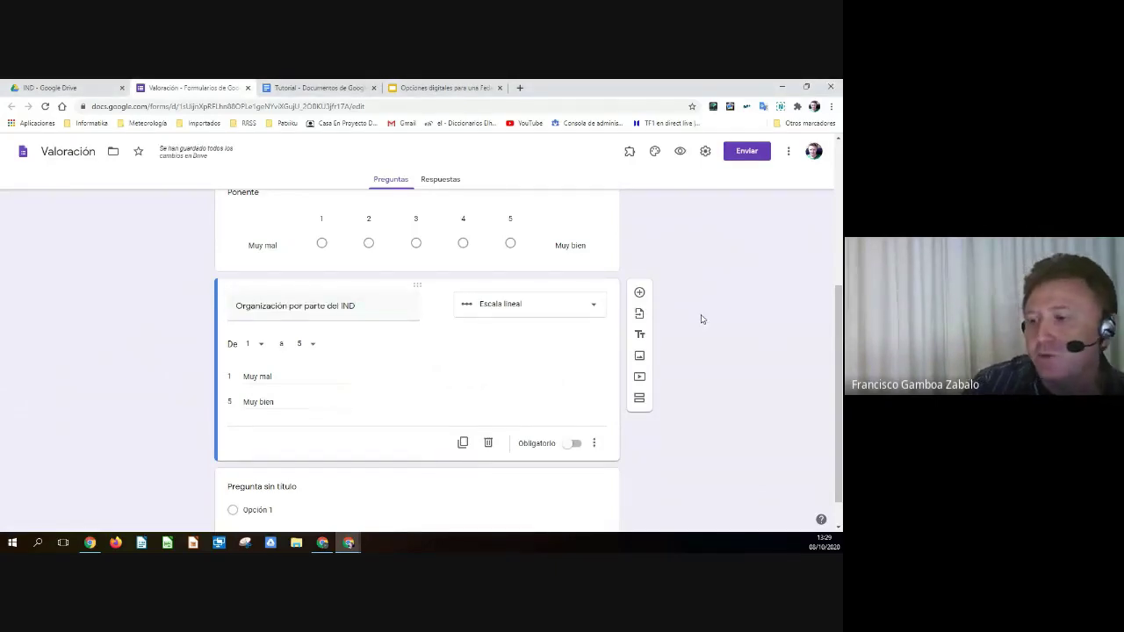
scroll(728, 356, down, 1)
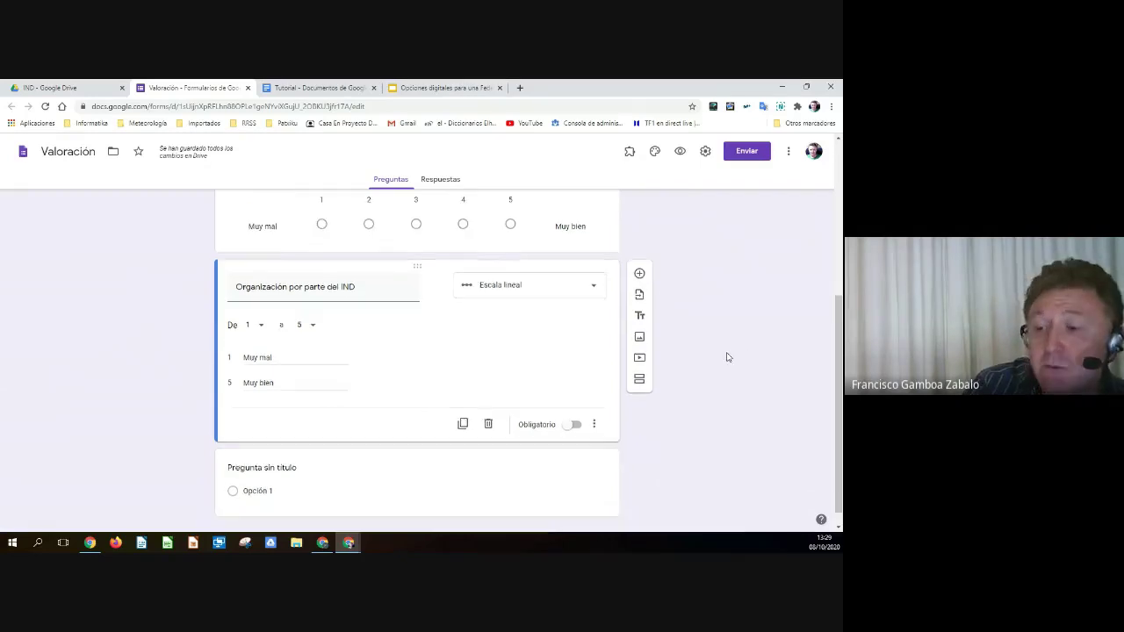
scroll(727, 357, up, 3)
scroll(727, 356, down, 2)
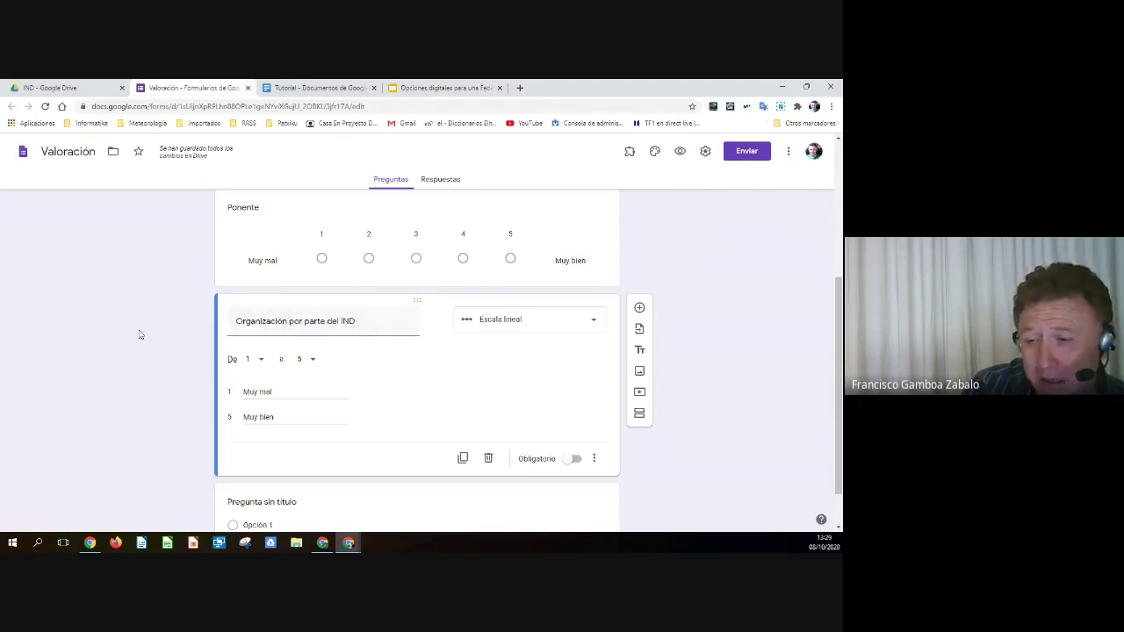
scroll(138, 334, down, 1)
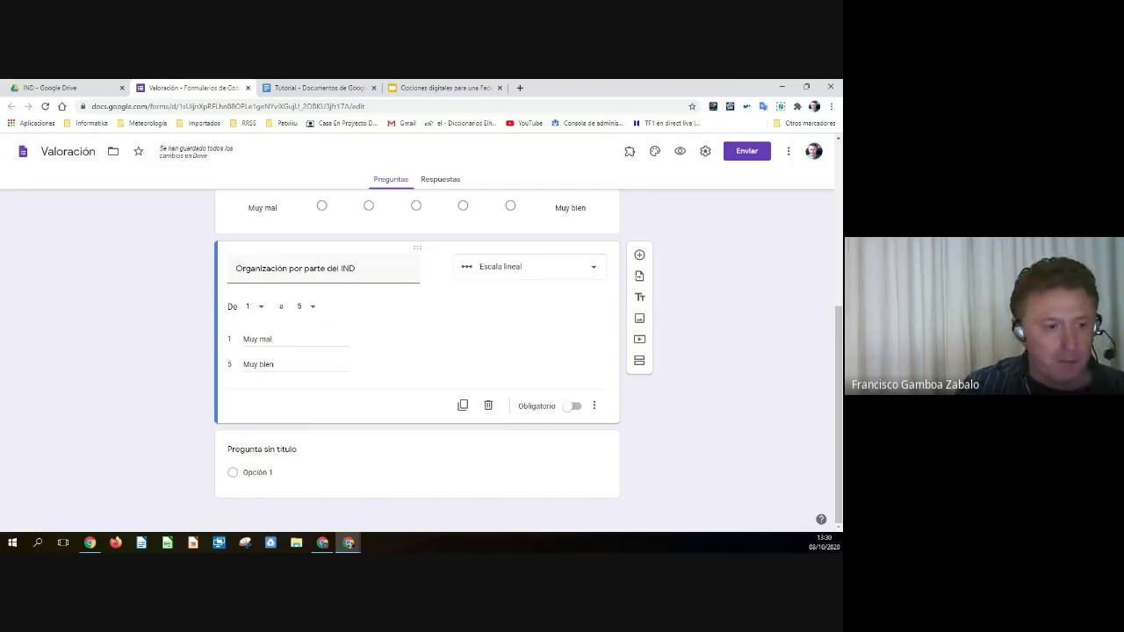
Duplicate the Organización question and retitle the copy 'Utilidad de las sesiones'
click(462, 406)
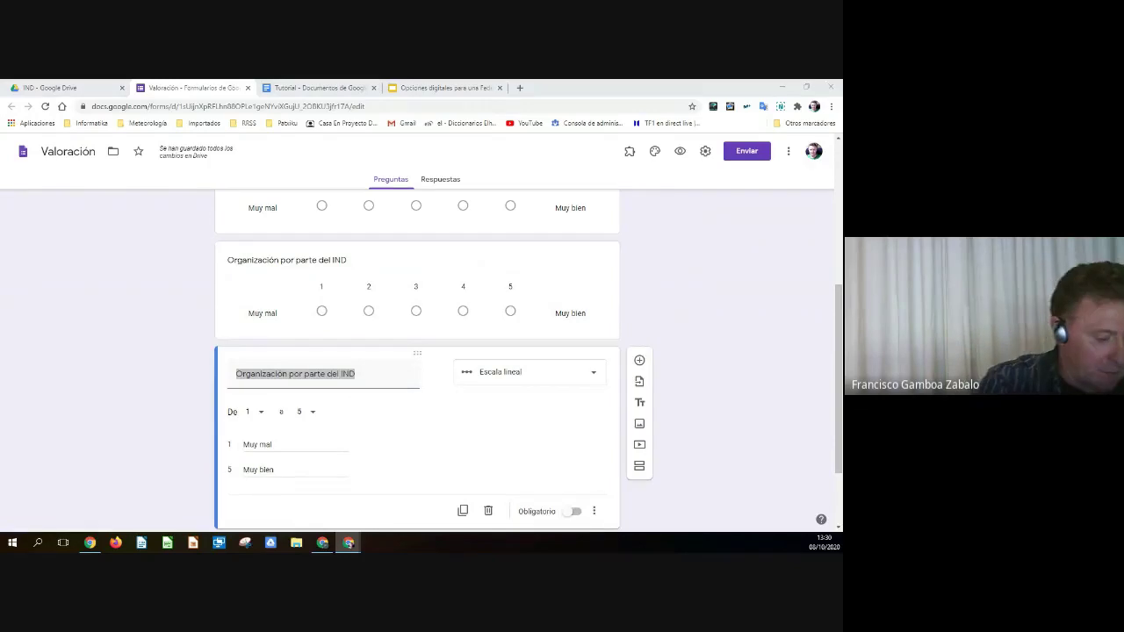
triple_click(268, 374)
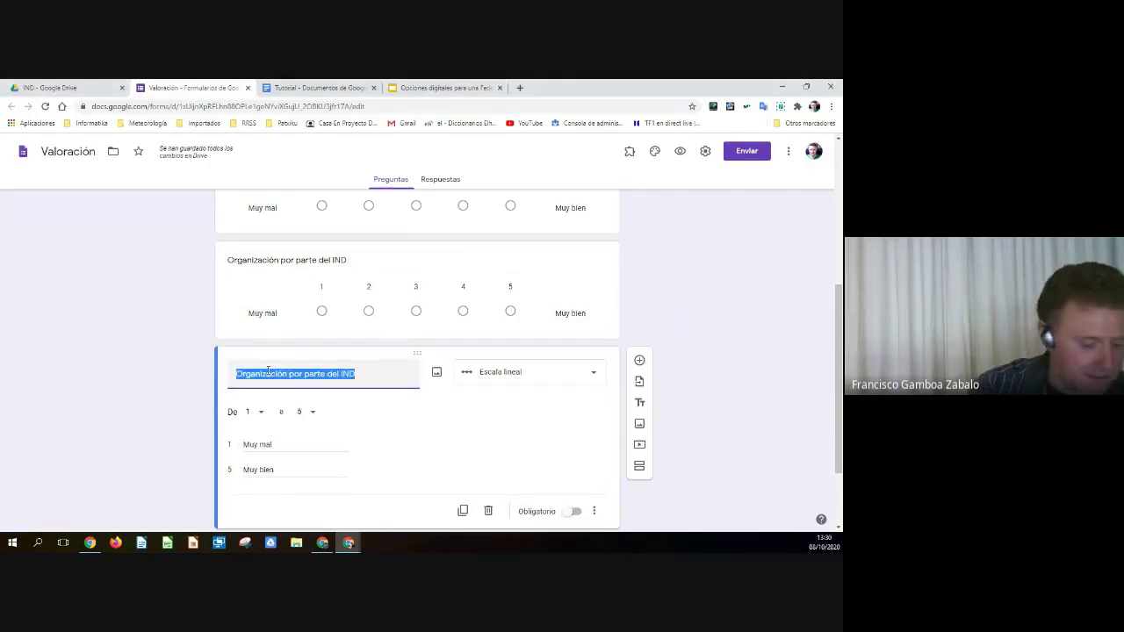
text(Utilidad de las sesiones)
click(145, 347)
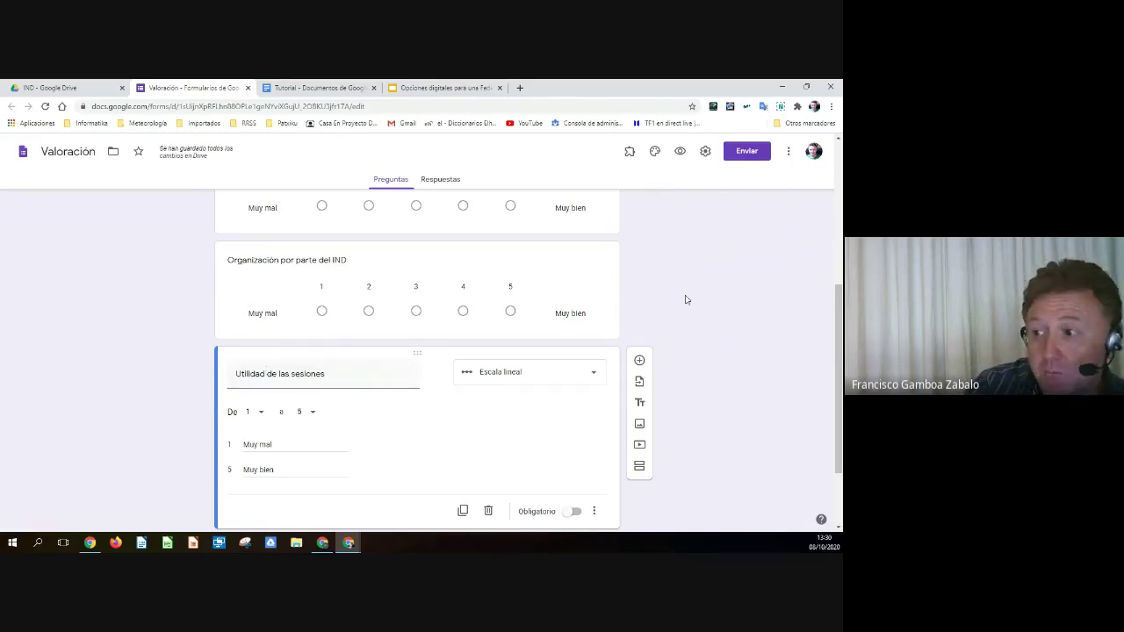
scroll(687, 299, up, 4)
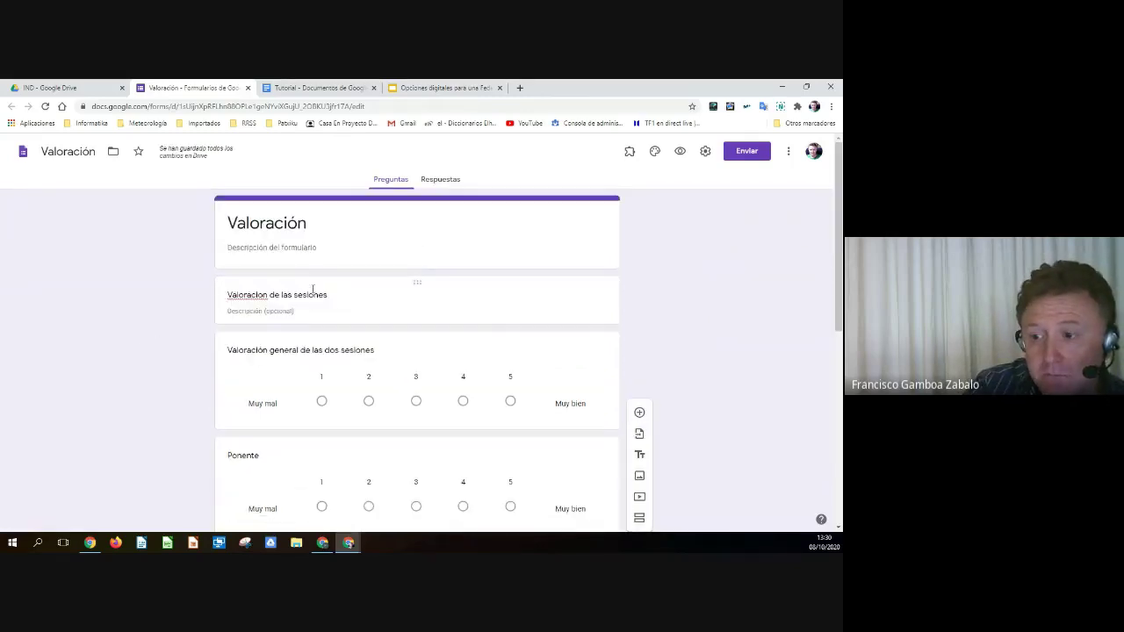
scroll(699, 326, down, 2)
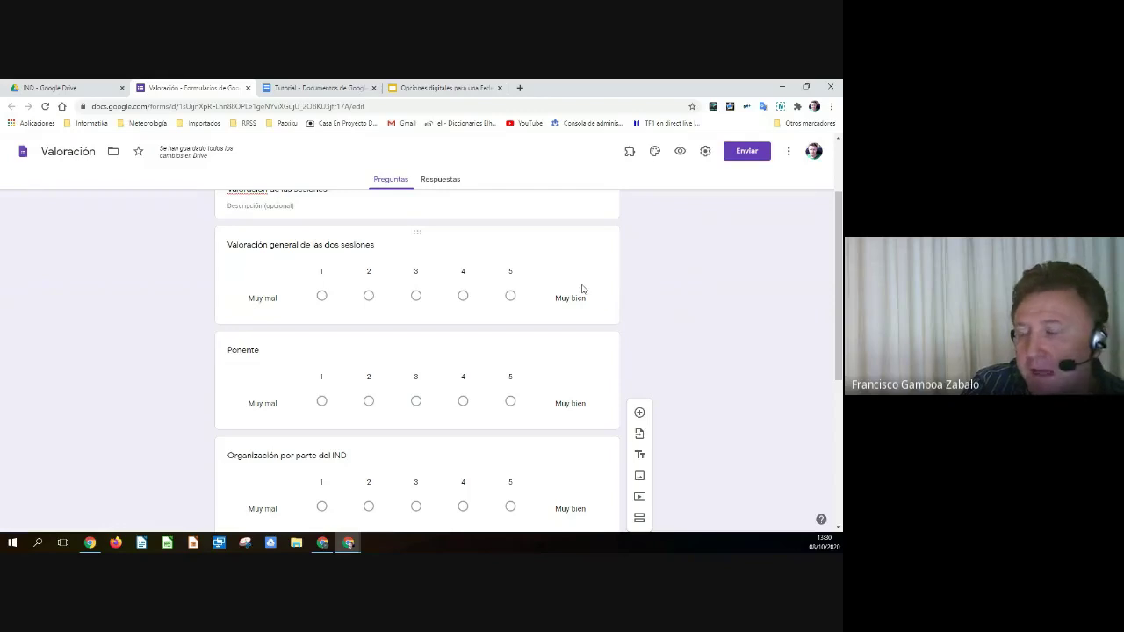
scroll(439, 325, down, 1)
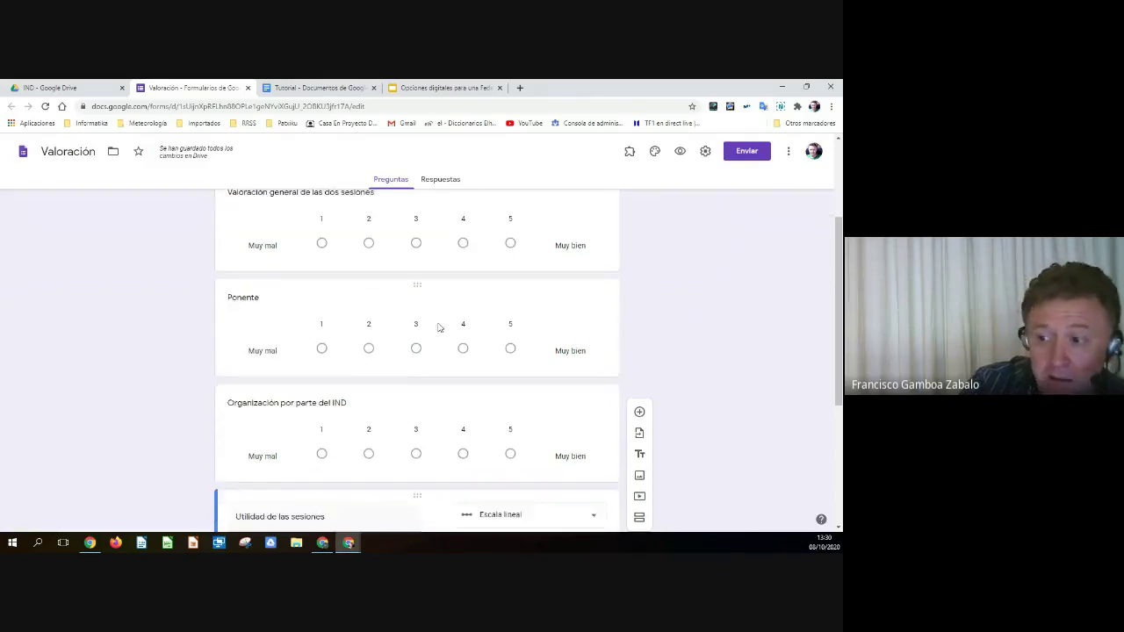
scroll(439, 331, down, 3)
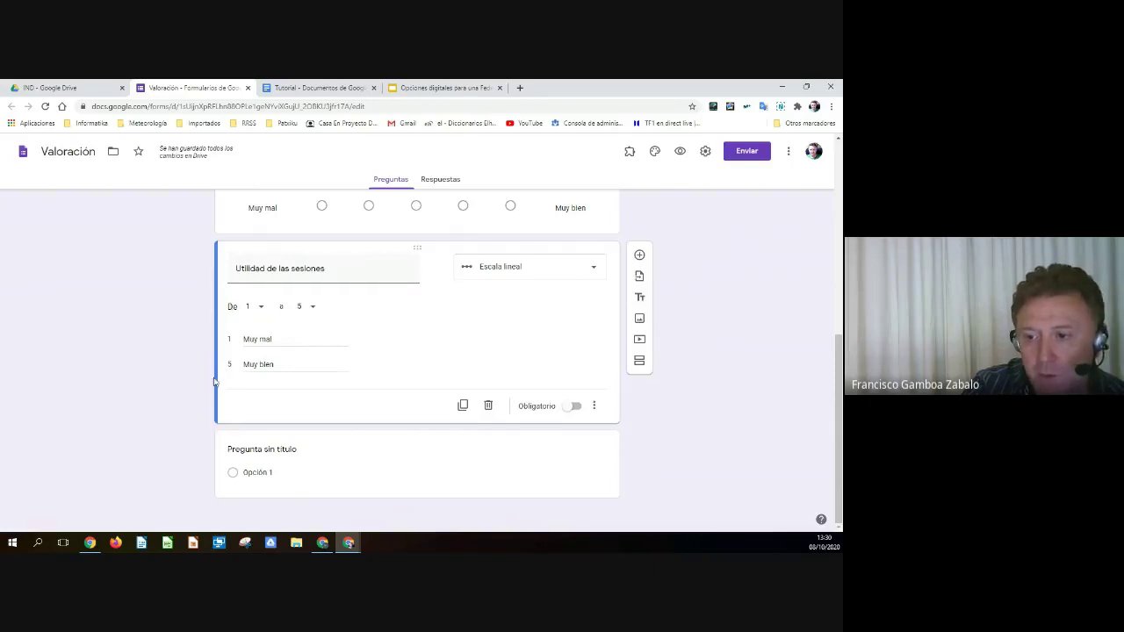
click(640, 300)
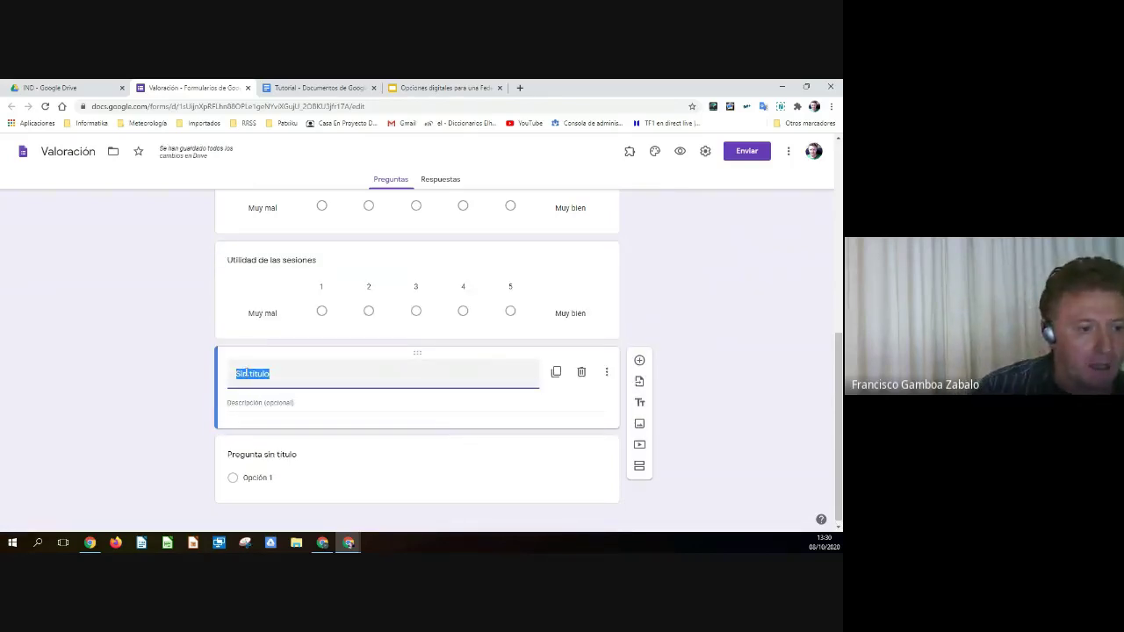
text(F)
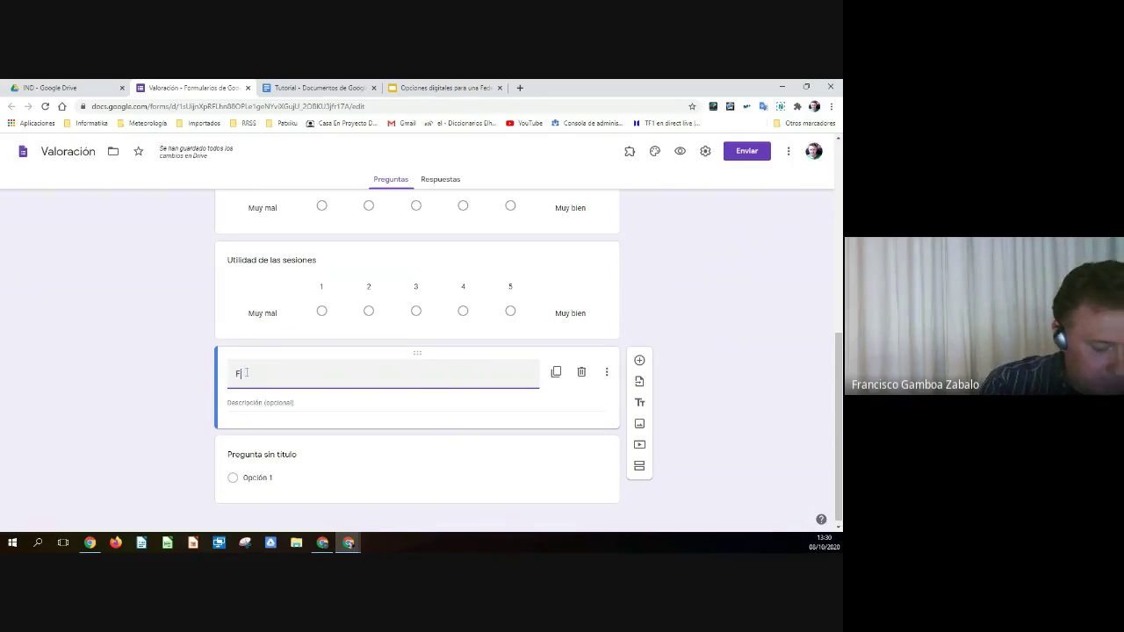
text(ORMACI)
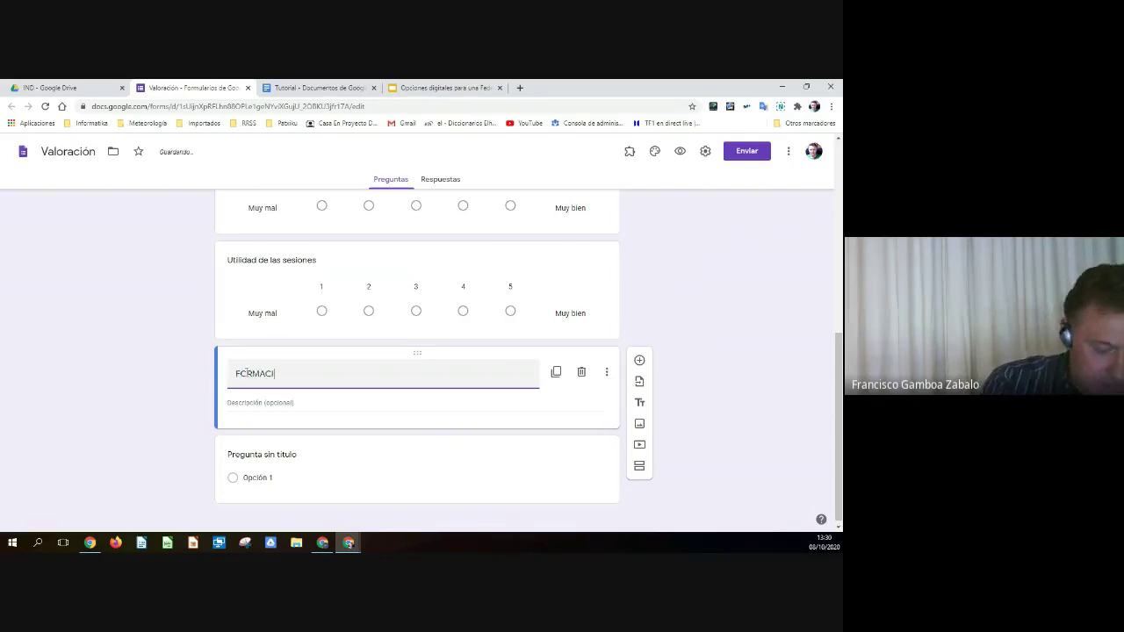
text(ÓN POS)
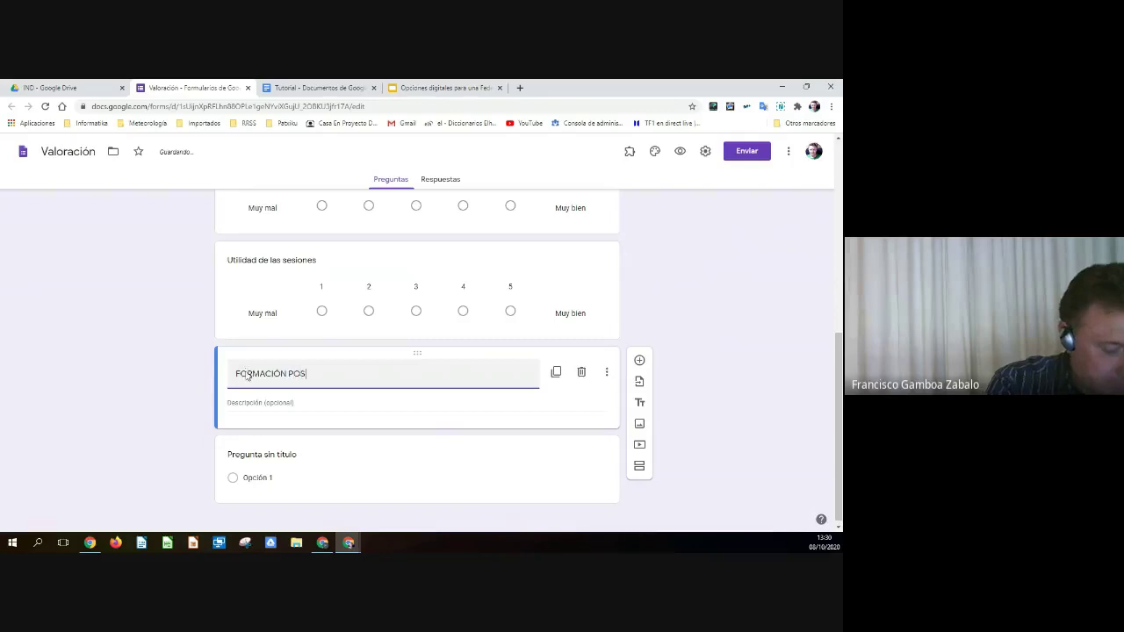
text(TERIOR)
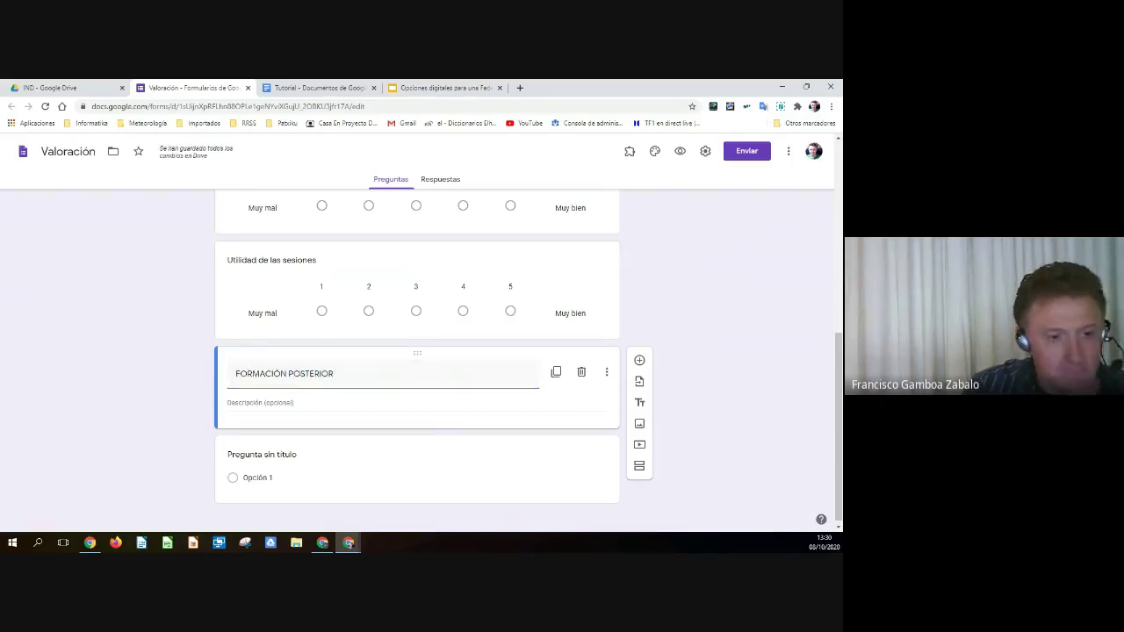
scroll(337, 396, down, 1)
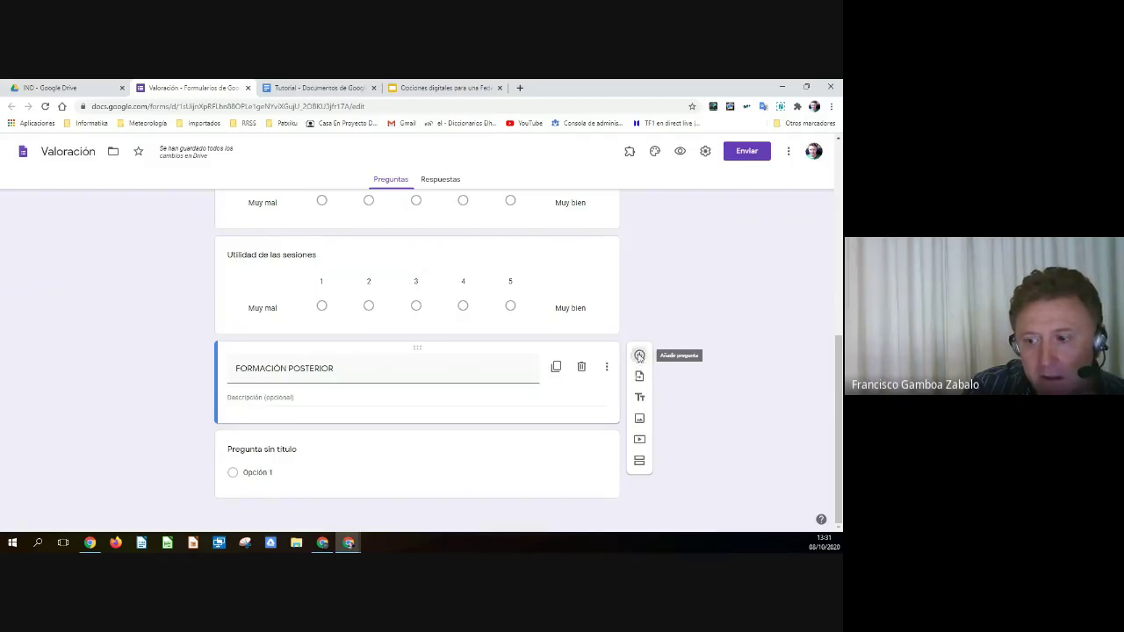
Add a checkbox question titled '¿Qué formación te gustaría recibir?'
click(639, 357)
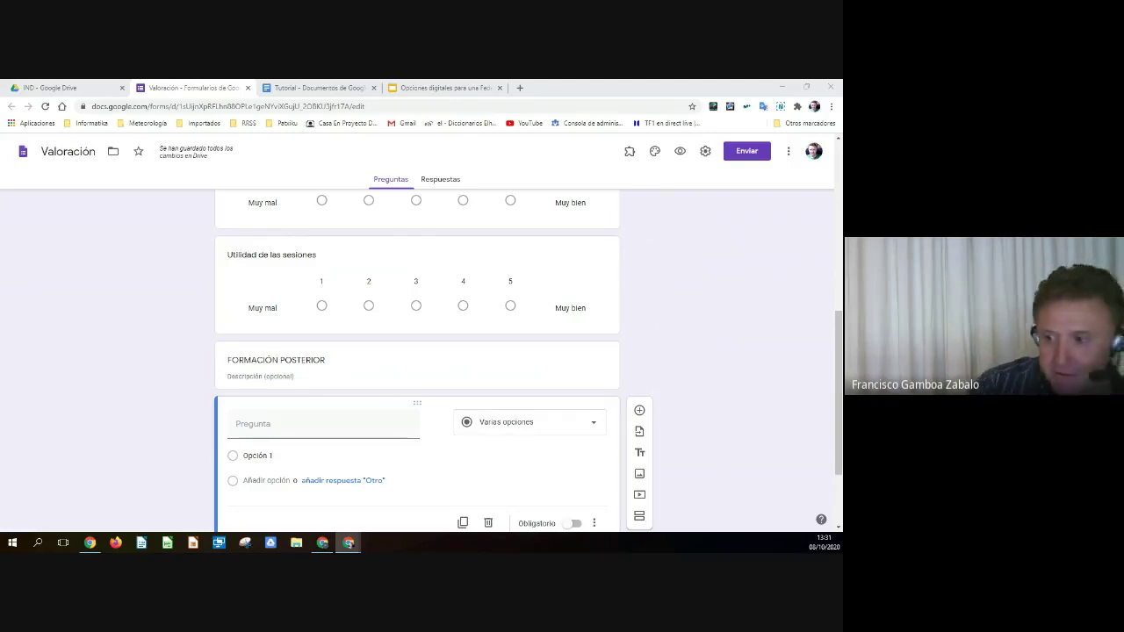
click(302, 436)
text(¿Qué formación te gustaria recibir?)
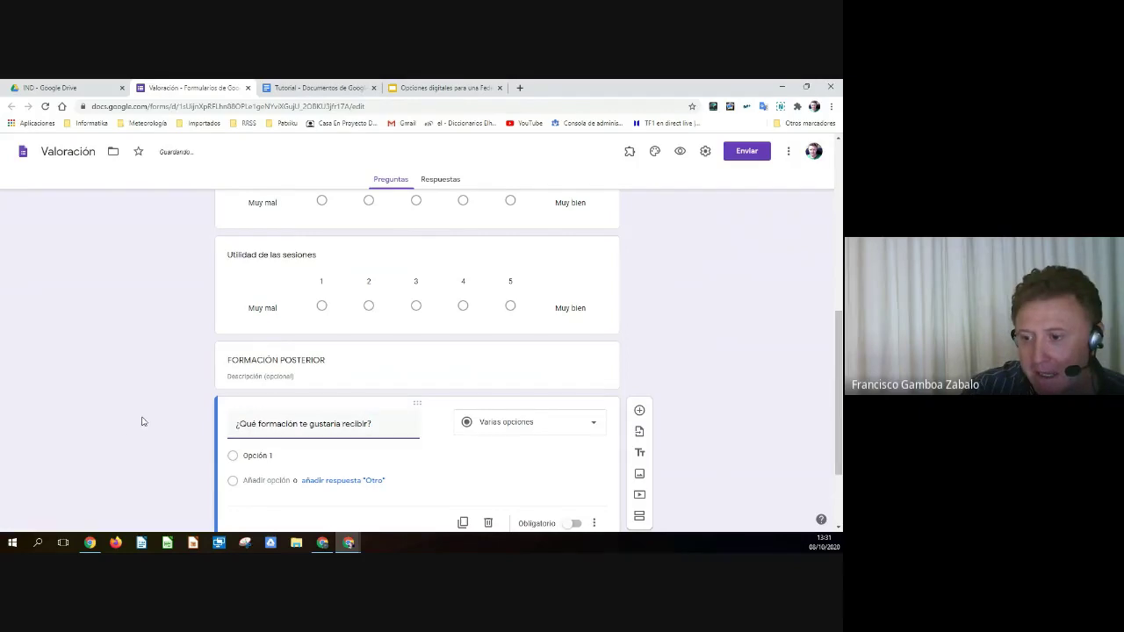
scroll(143, 422, down, 1)
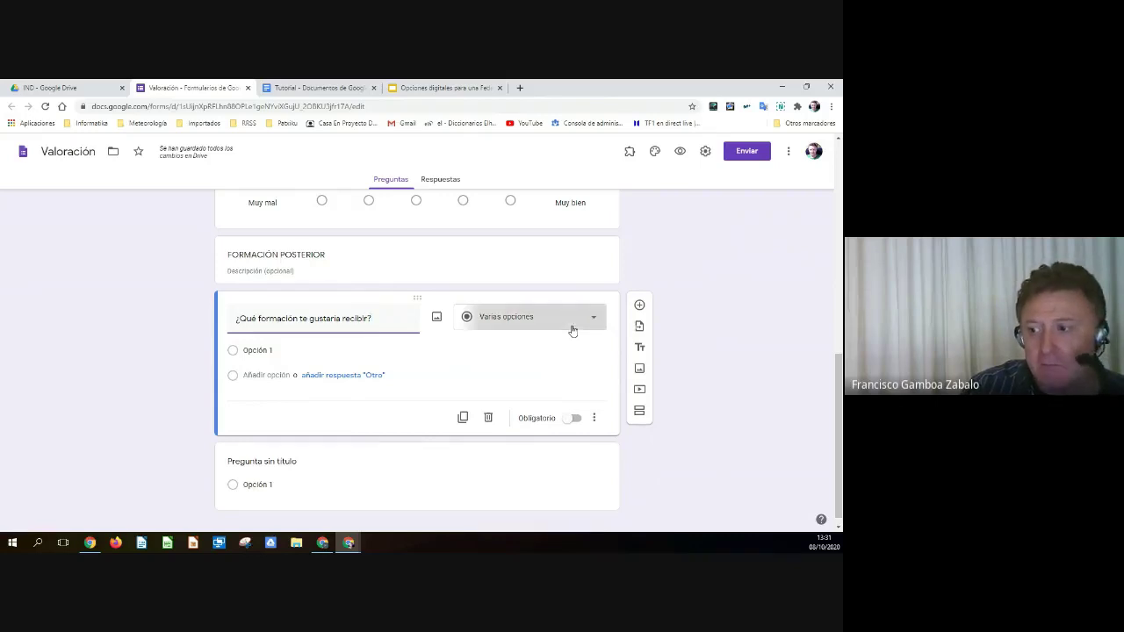
click(571, 328)
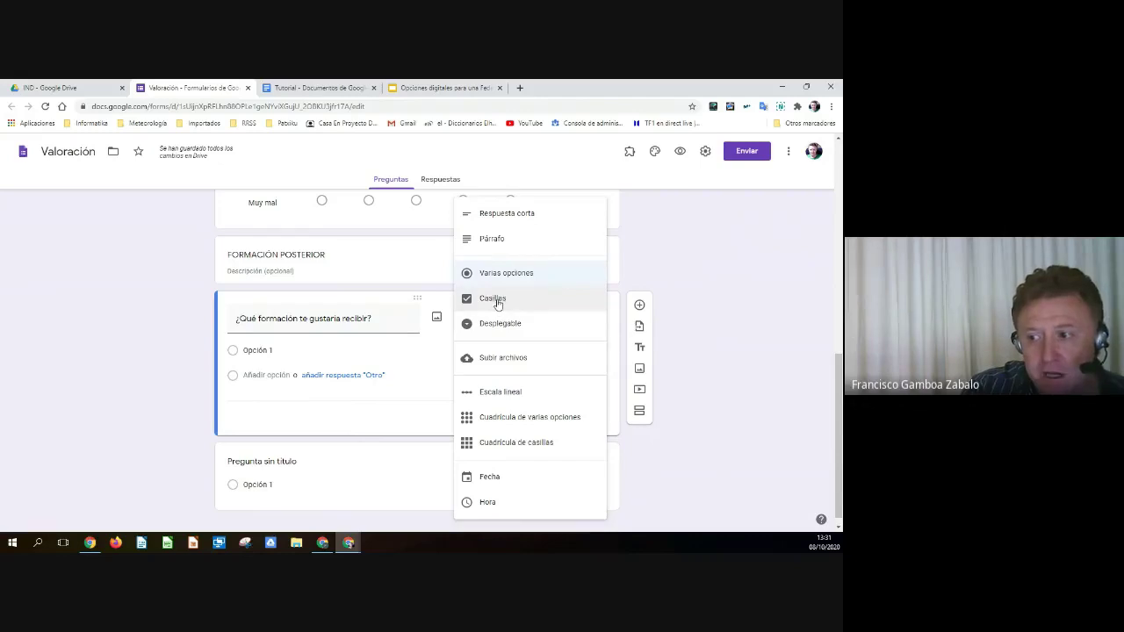
click(497, 301)
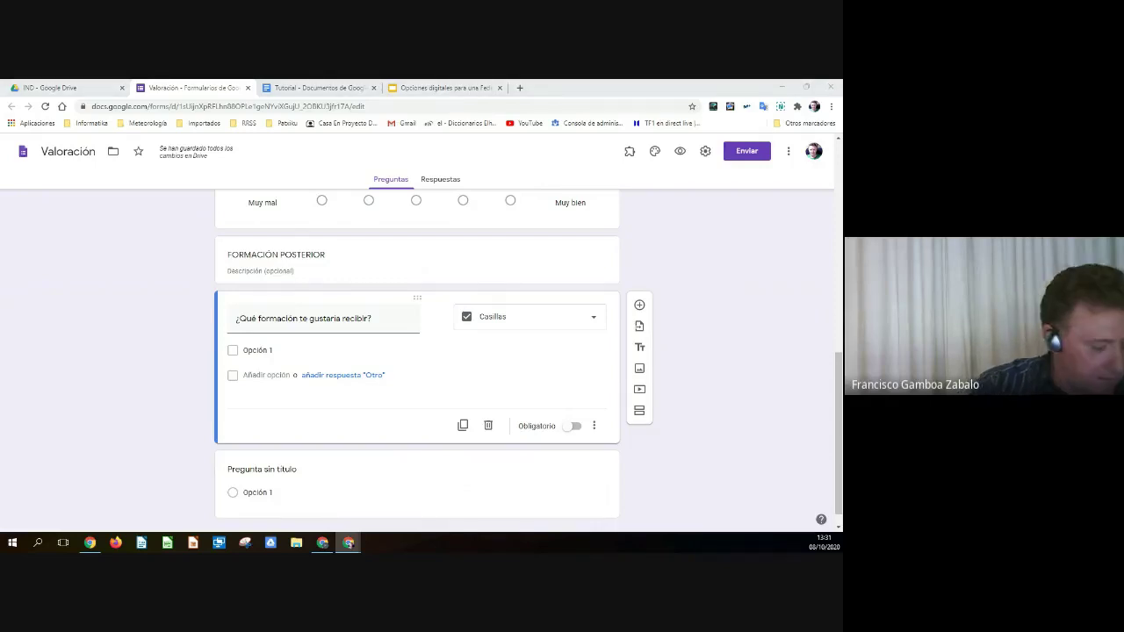
Give it Google tools and Microsoft suite options plus an 'Otra' answer
click(277, 349)
text(Profundizar en algunas Herramientas Google: Drive, Classroom y Formularios)
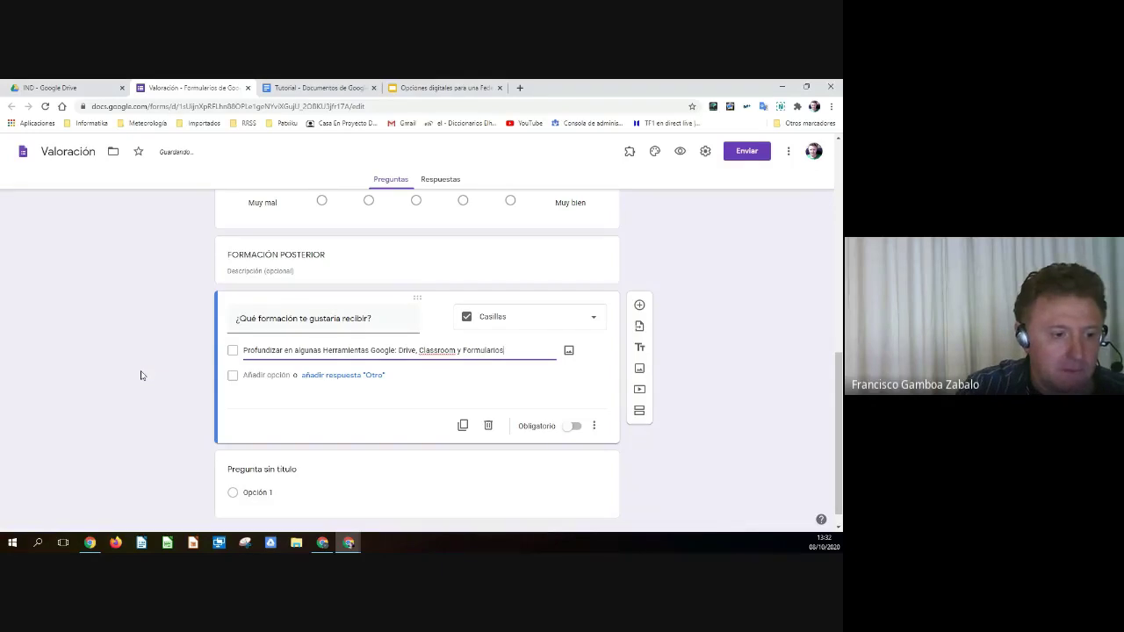
key(alt+Tab)
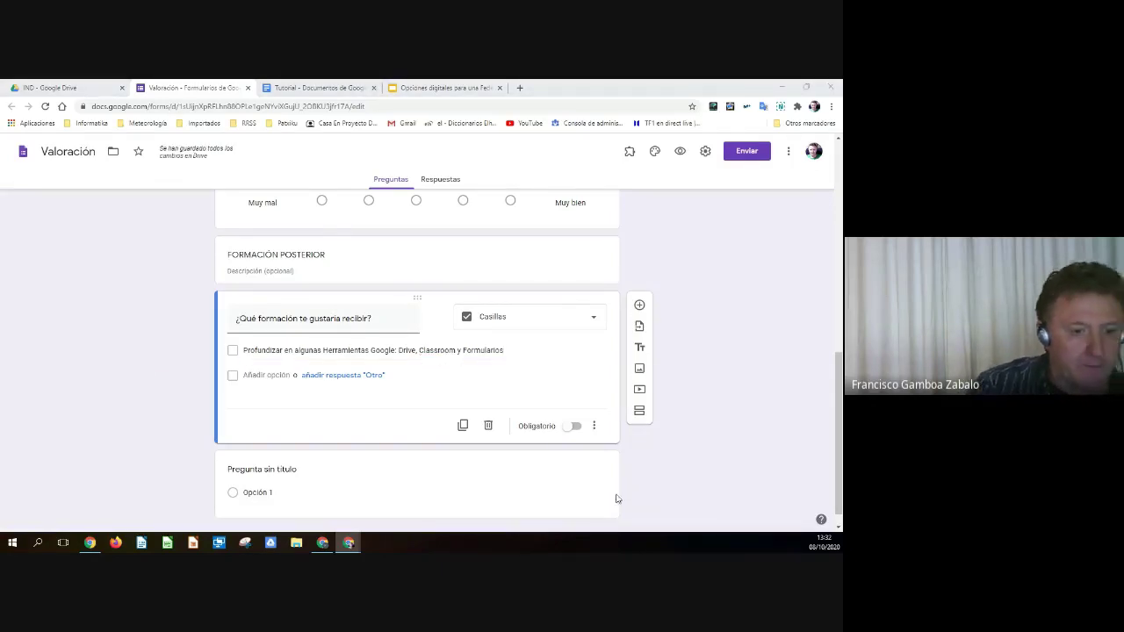
click(256, 379)
text(Ver en profundidad la suite de Microsoft)
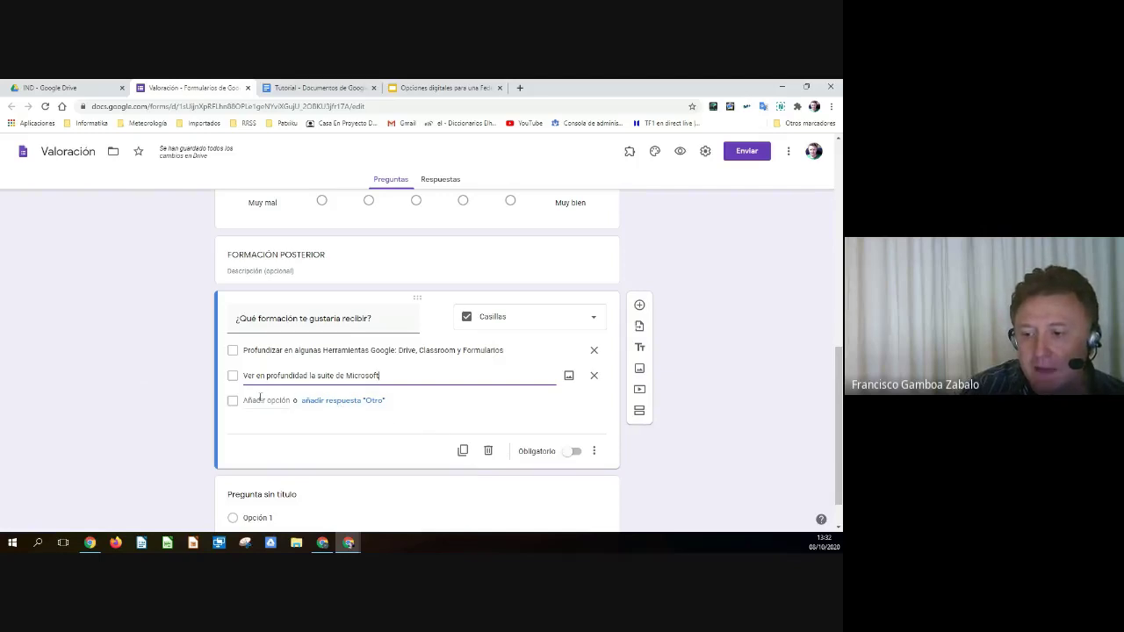
click(354, 407)
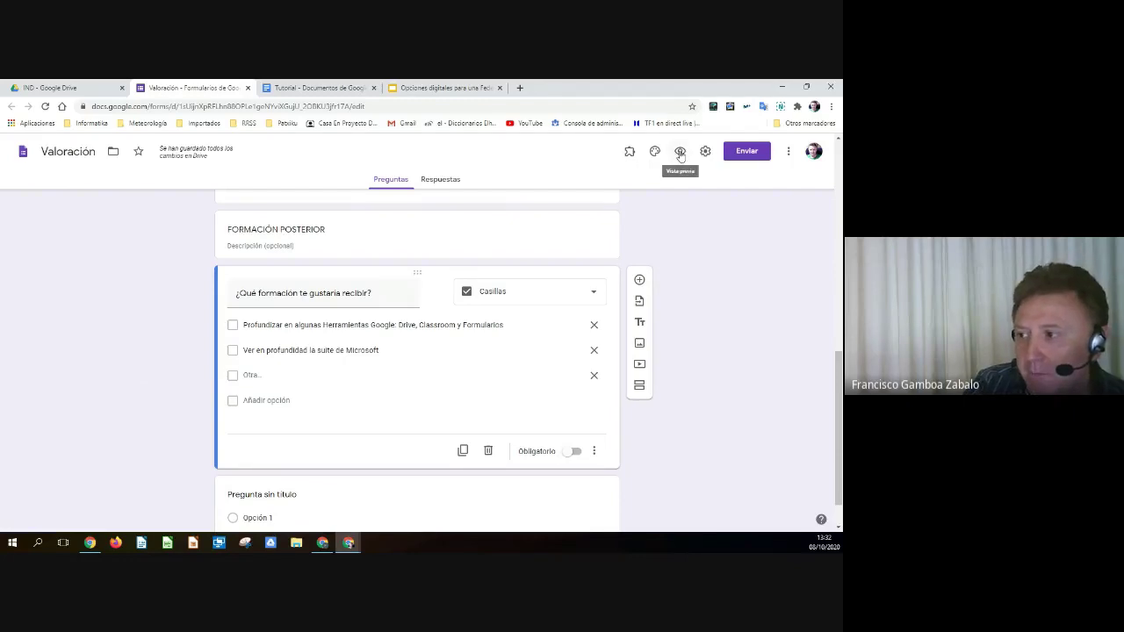
click(680, 153)
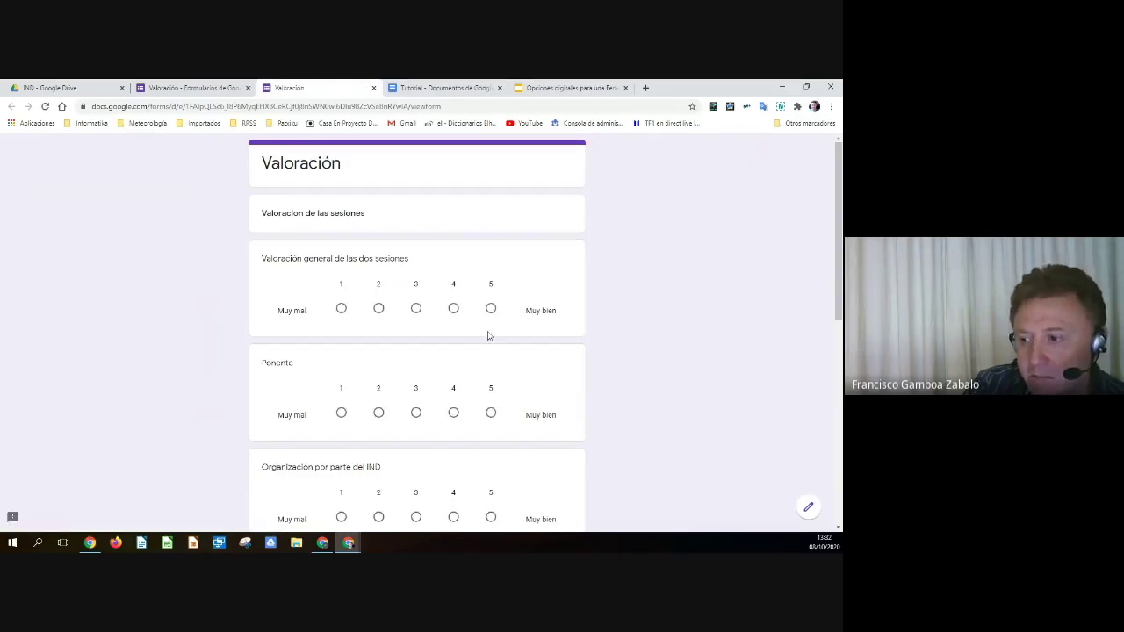
scroll(488, 334, down, 5)
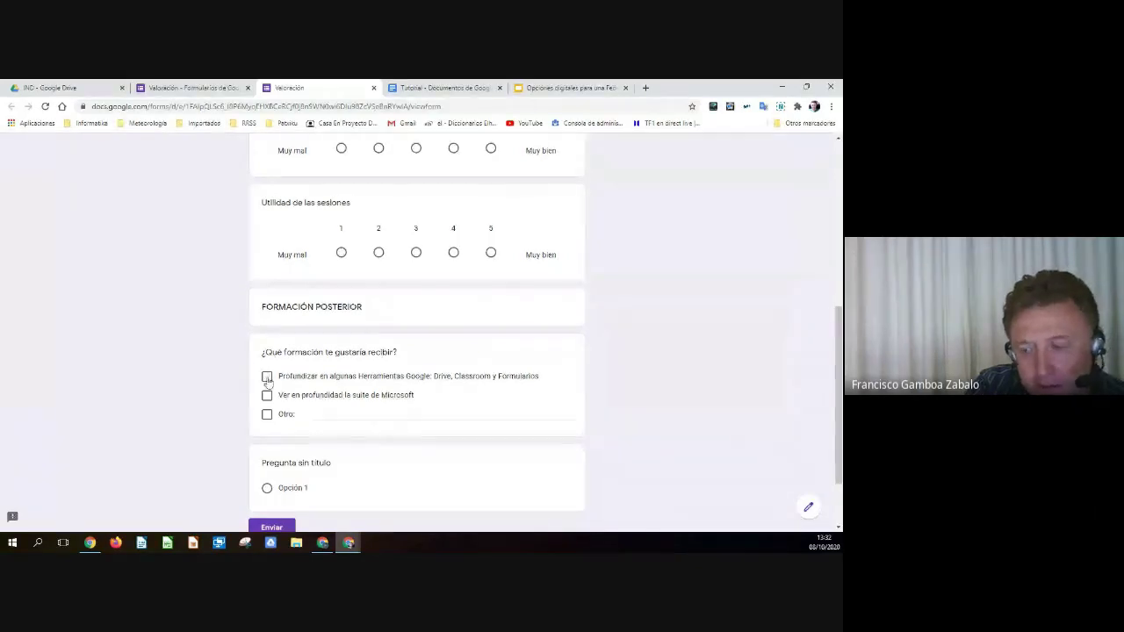
click(267, 377)
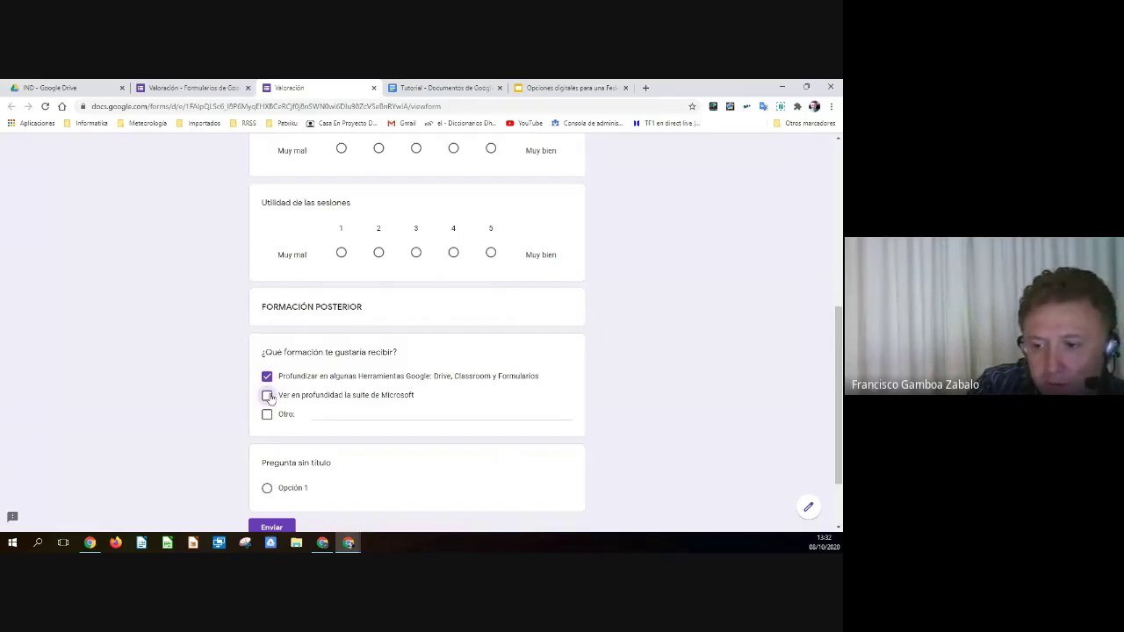
click(267, 415)
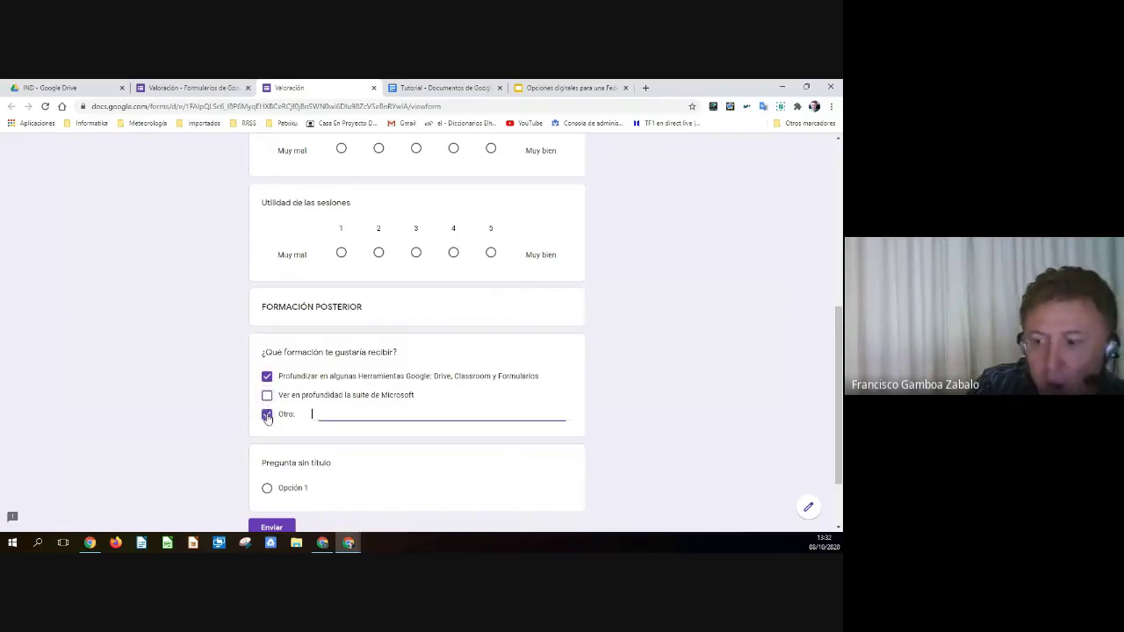
text(vccvc)
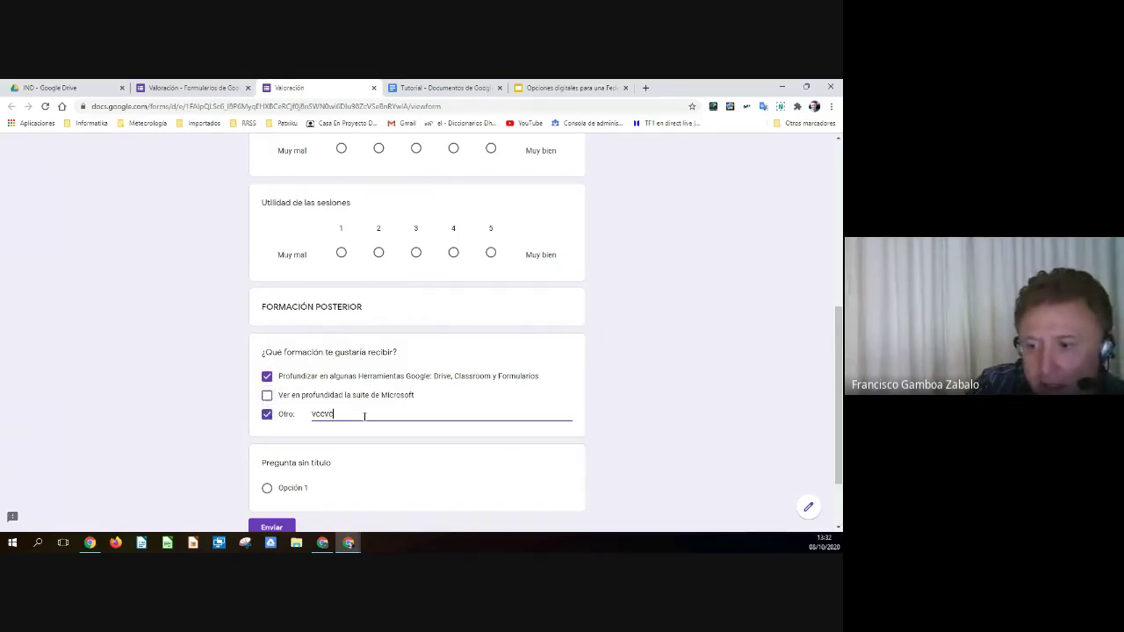
scroll(391, 389, up, 3)
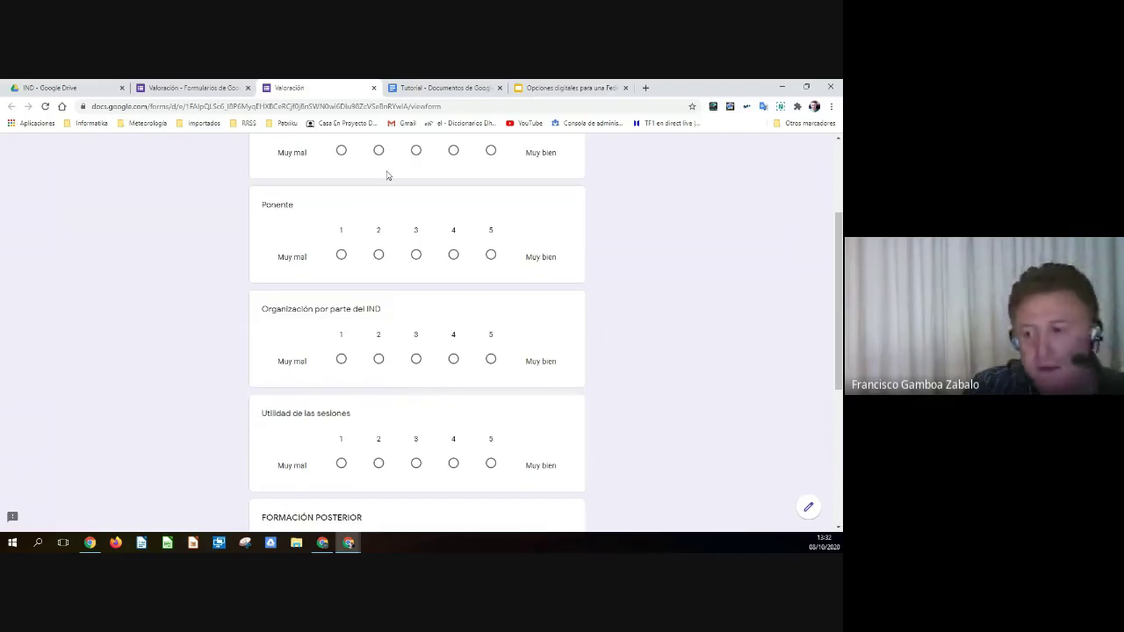
scroll(389, 171, up, 3)
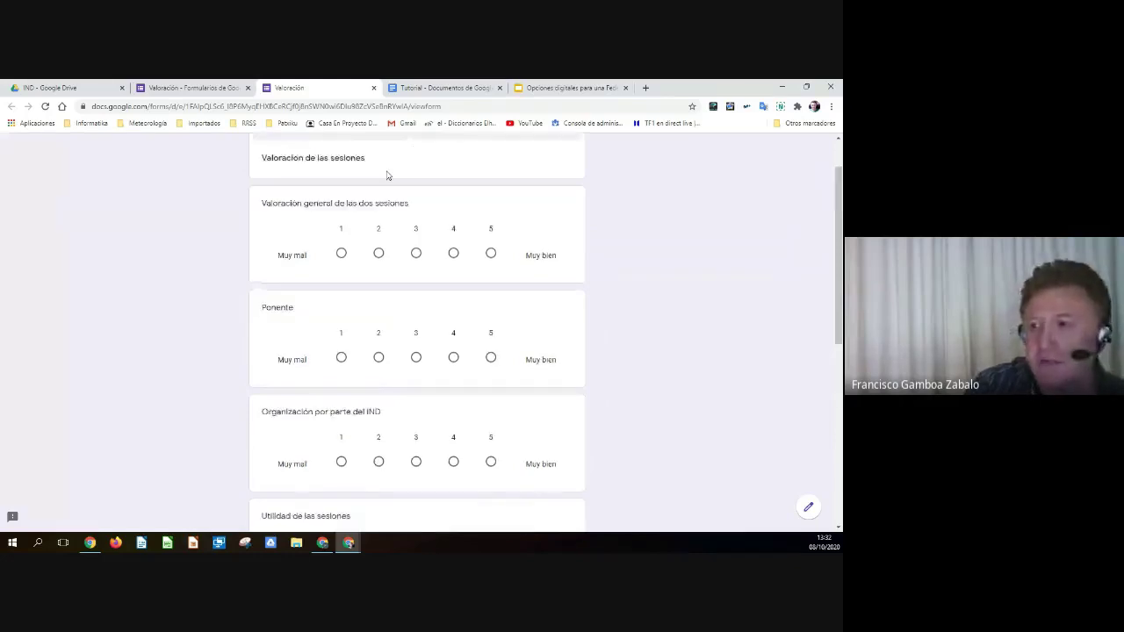
click(375, 87)
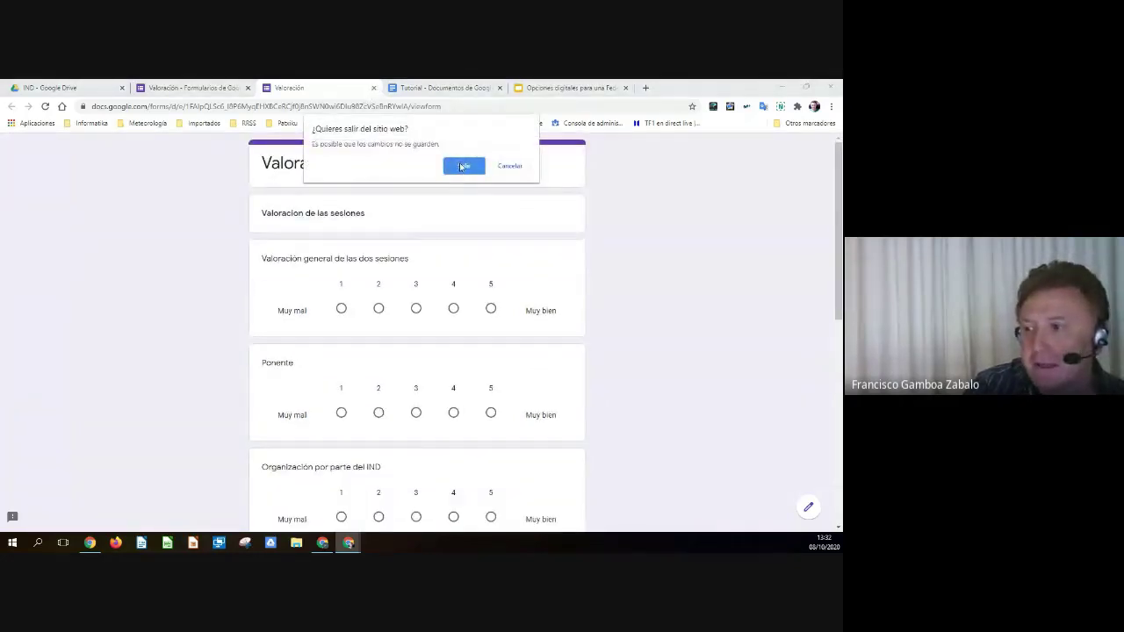
click(461, 166)
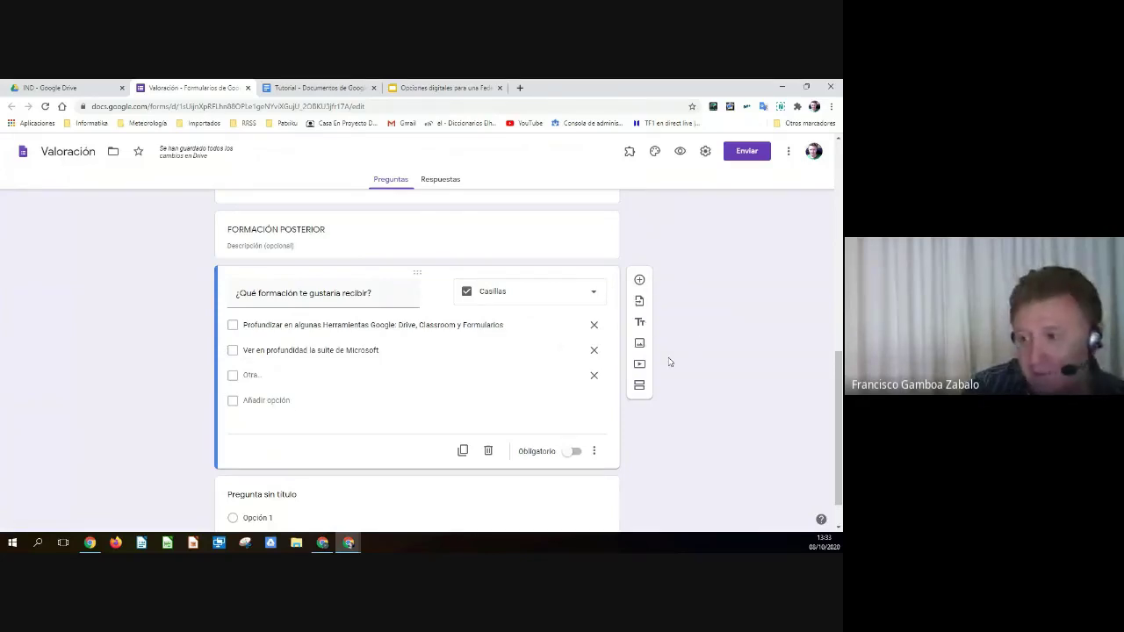
Paste the online storage tools question and make its first option the free Google tools answer
scroll(670, 361, down, 1)
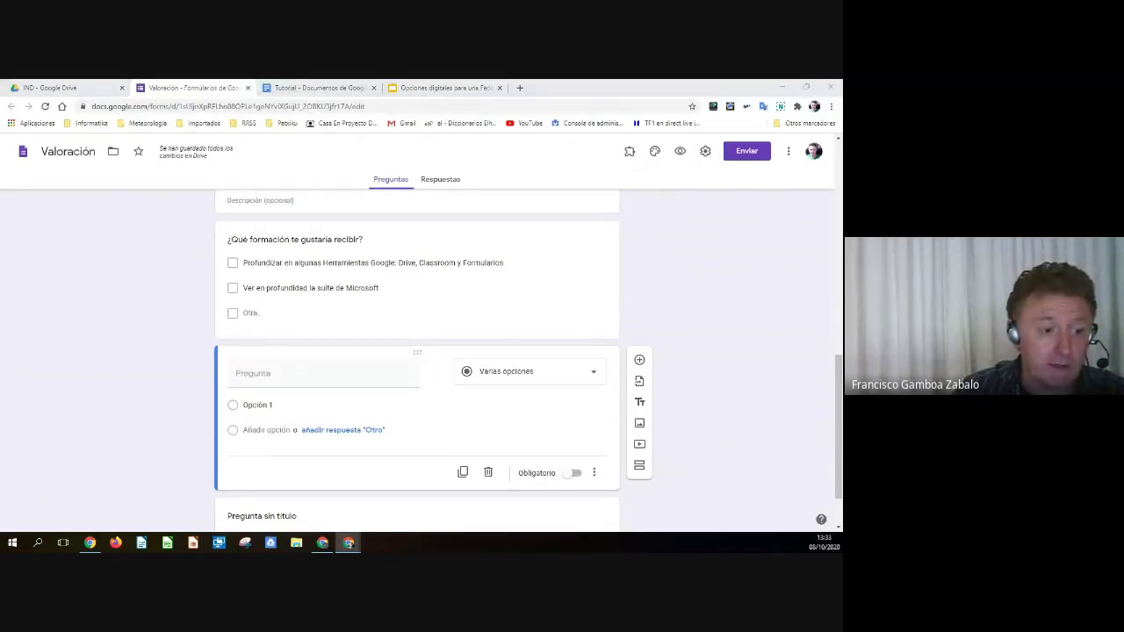
click(293, 374)
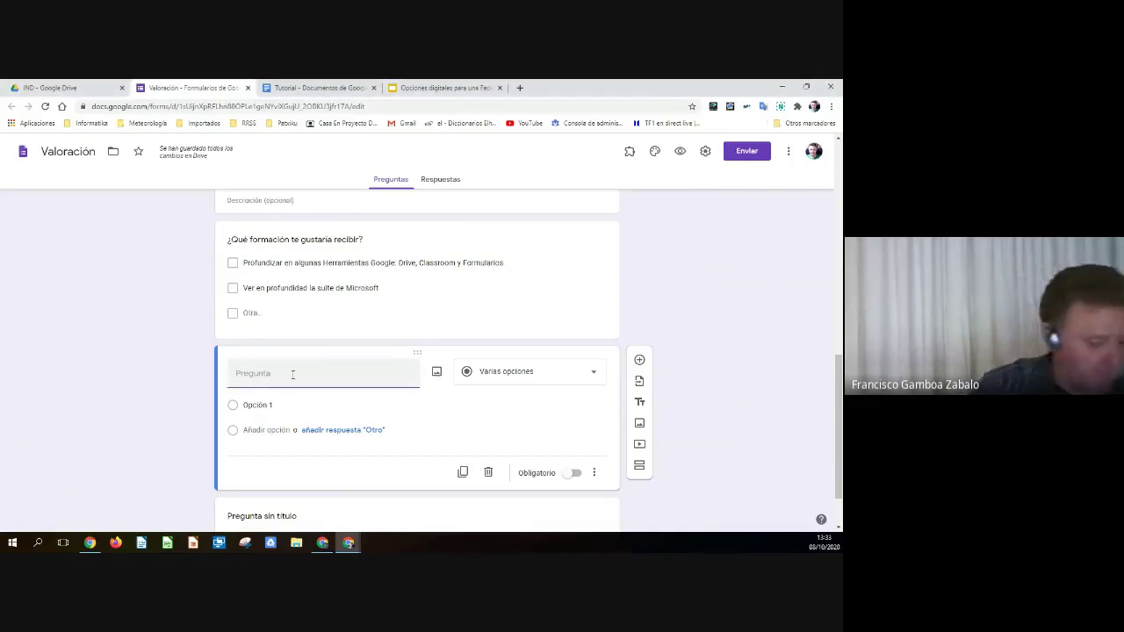
text(¿Qué herramientas estáis usando ahora en la Federación para Almacenamiento online?)
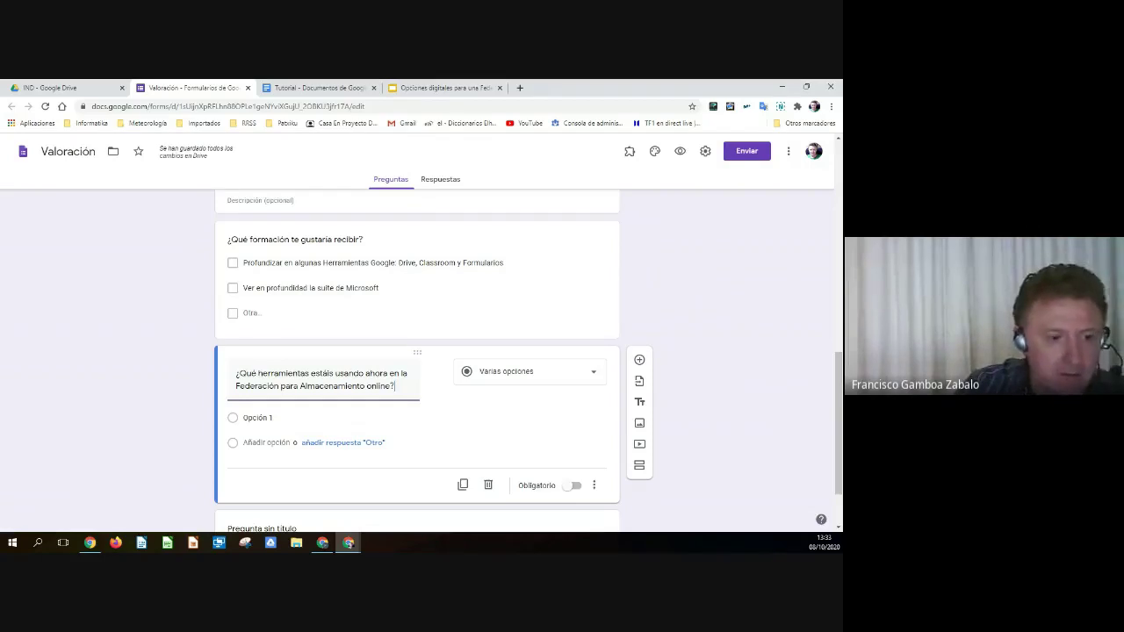
click(258, 418)
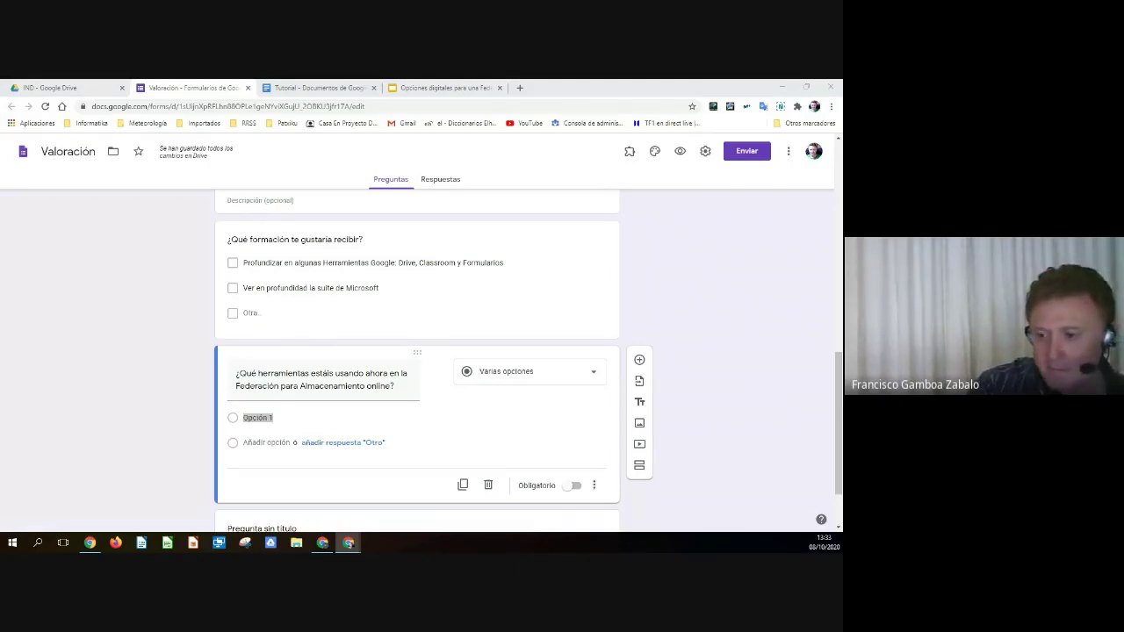
click(259, 419)
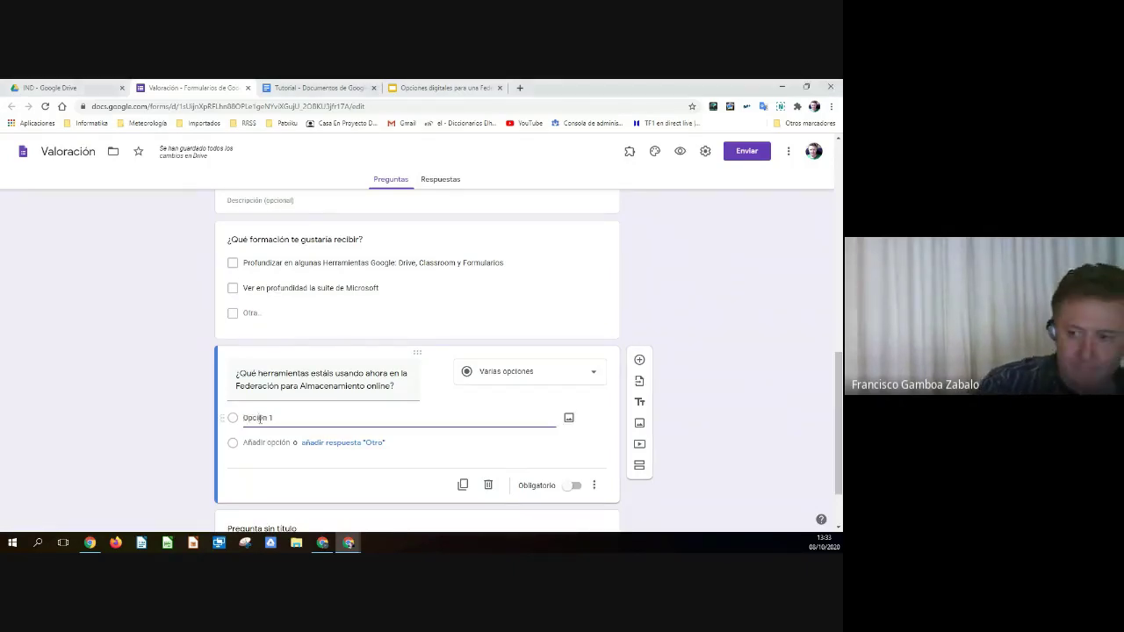
double_click(256, 418)
click(260, 419)
triple_click(260, 419)
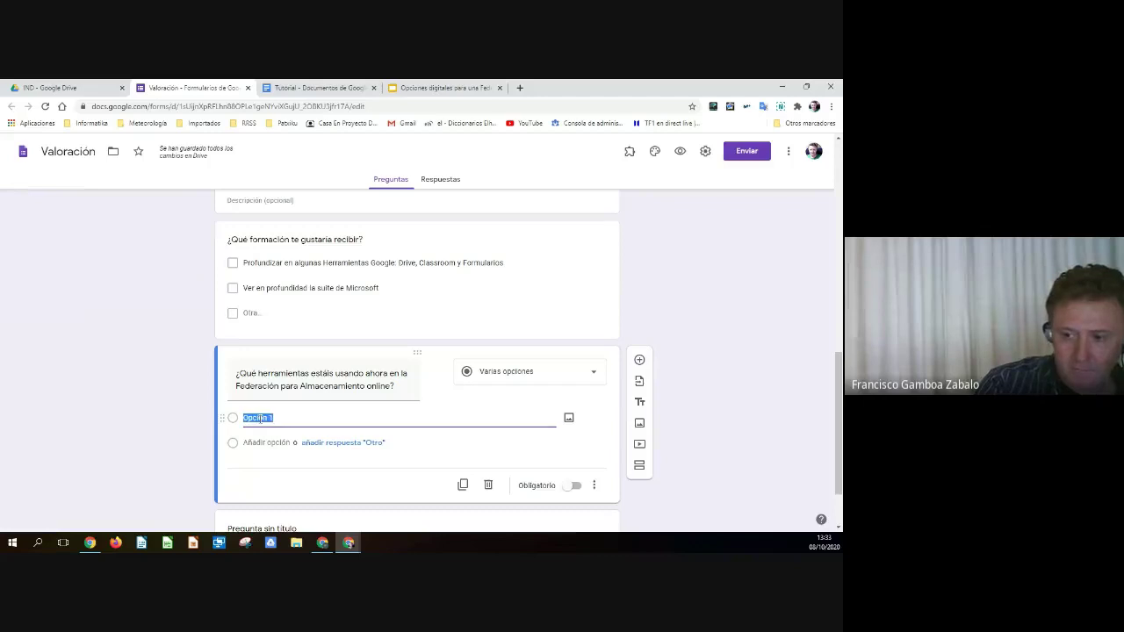
text(Herramientas de Google gratuitas: gmail, Drive...)
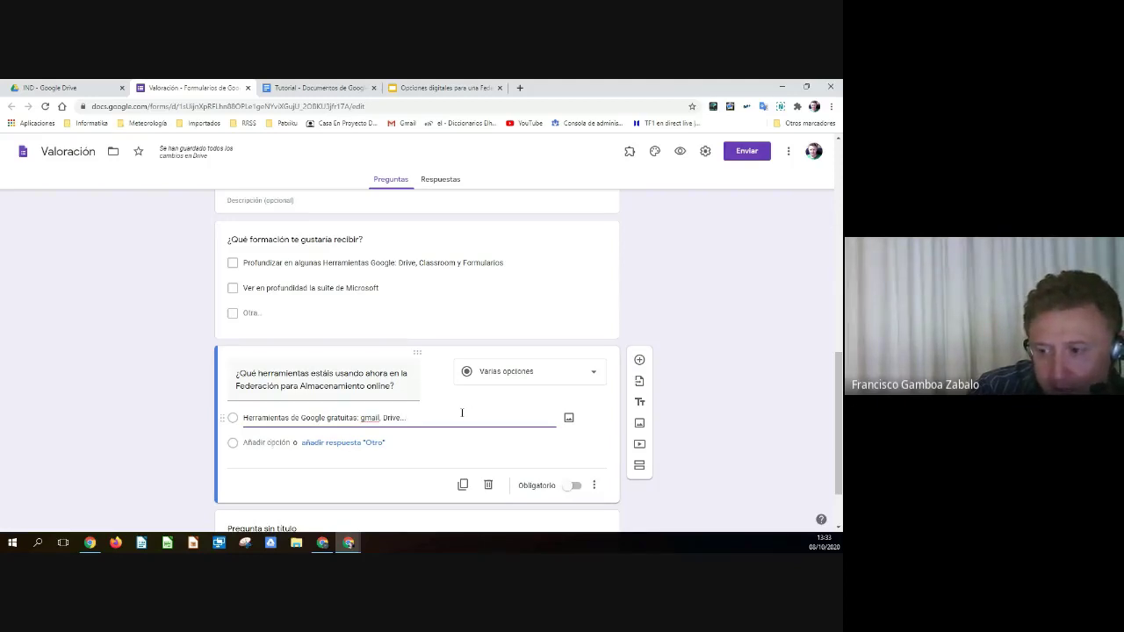
Add options 'Microsoft onedrive gratuito' and 'Suite de Google (de pago)'
key(Return)
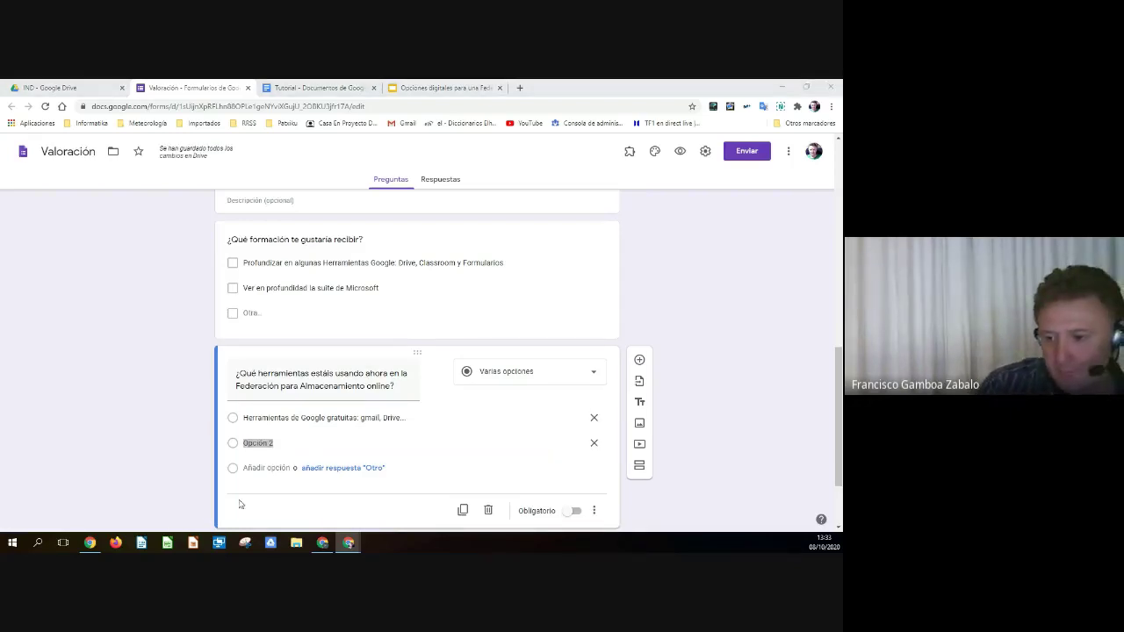
click(255, 436)
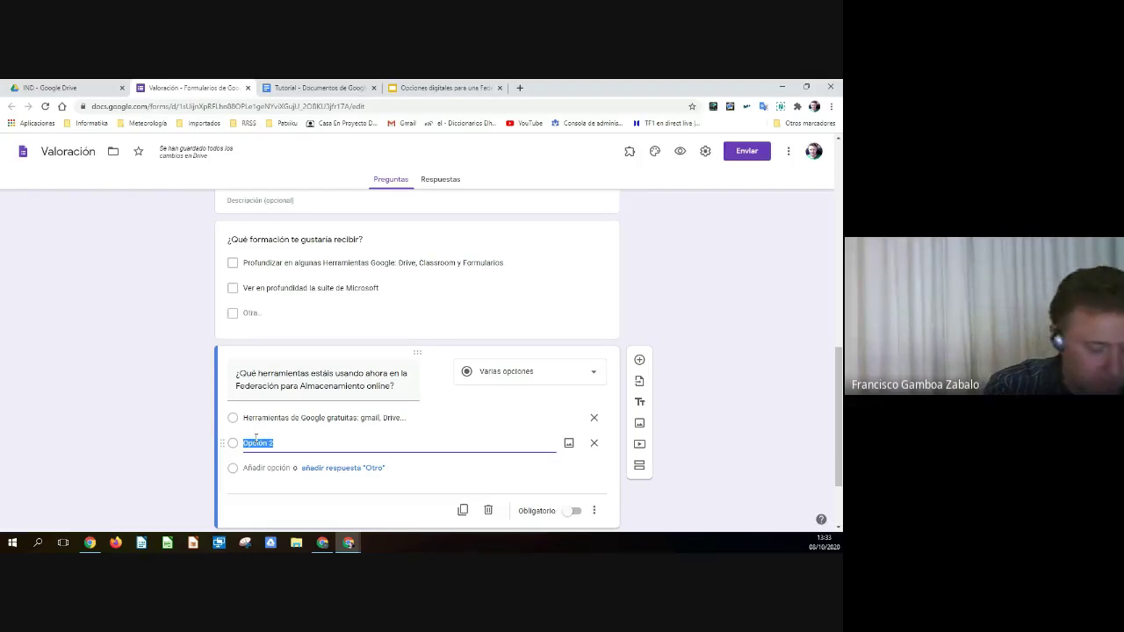
text(Microsoft onedrive gratuito)
key(Return)
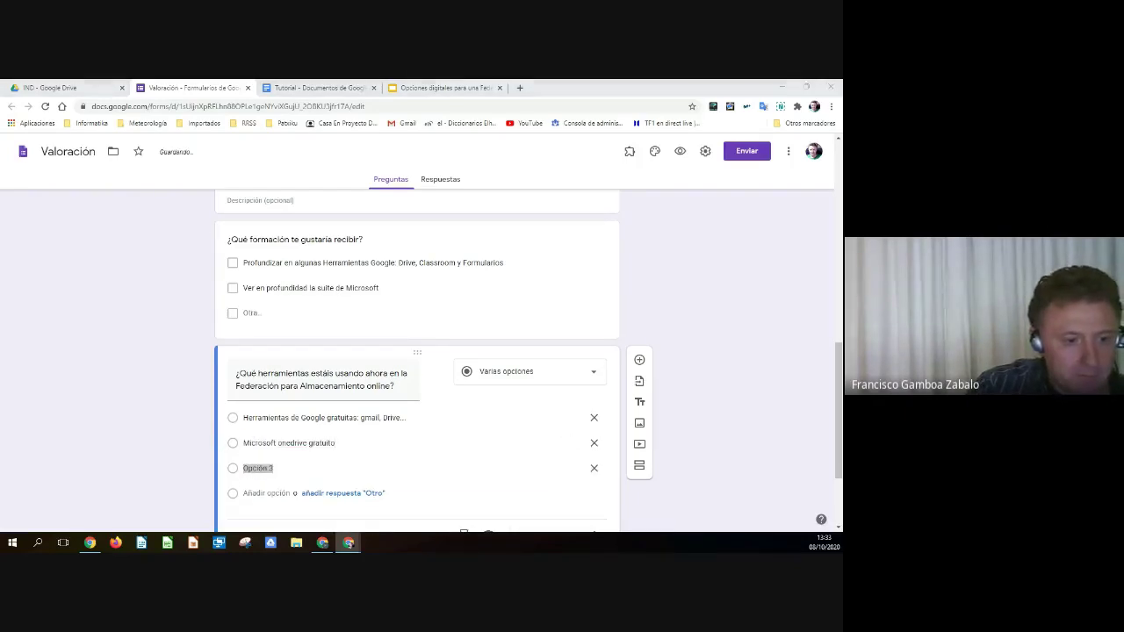
click(282, 469)
triple_click(283, 469)
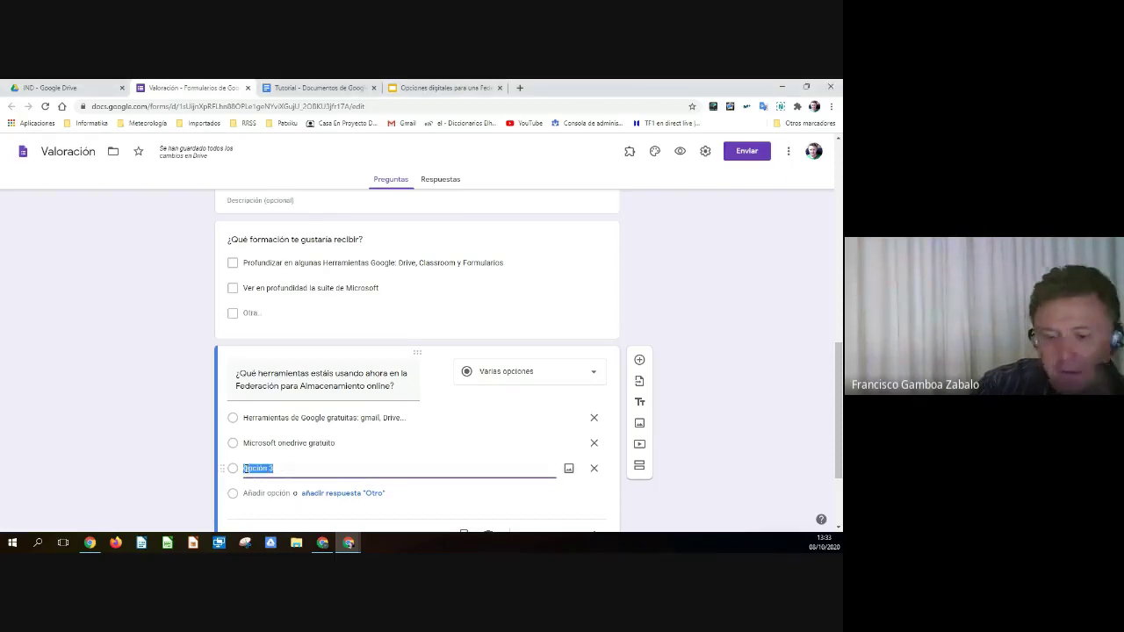
text(Suite de Google (de pago))
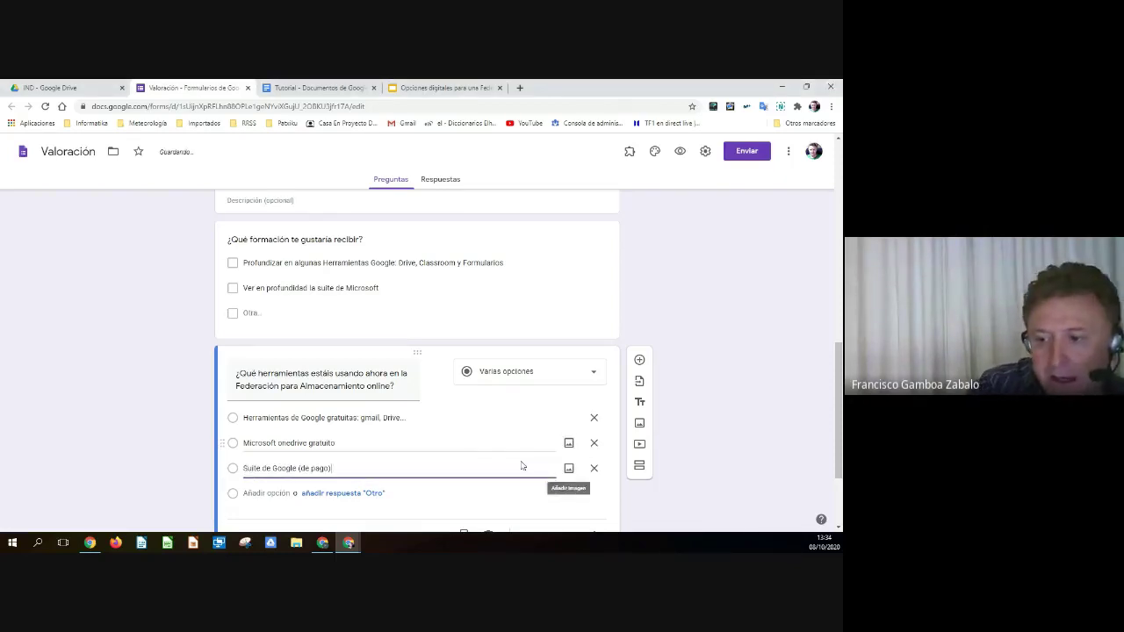
scroll(80, 399, down, 2)
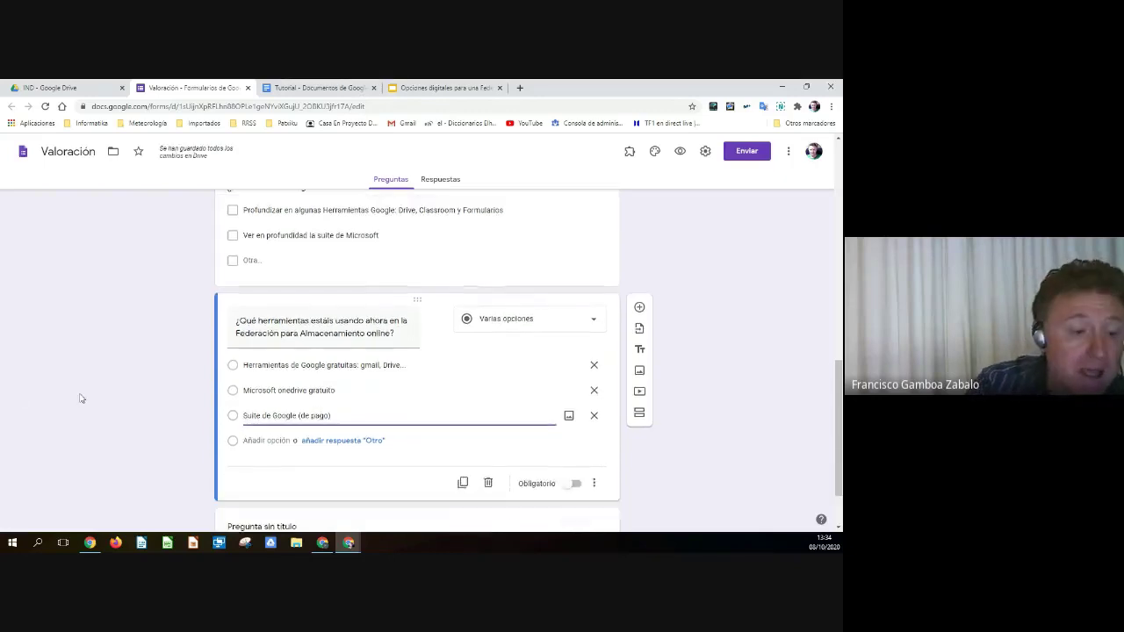
scroll(81, 399, down, 1)
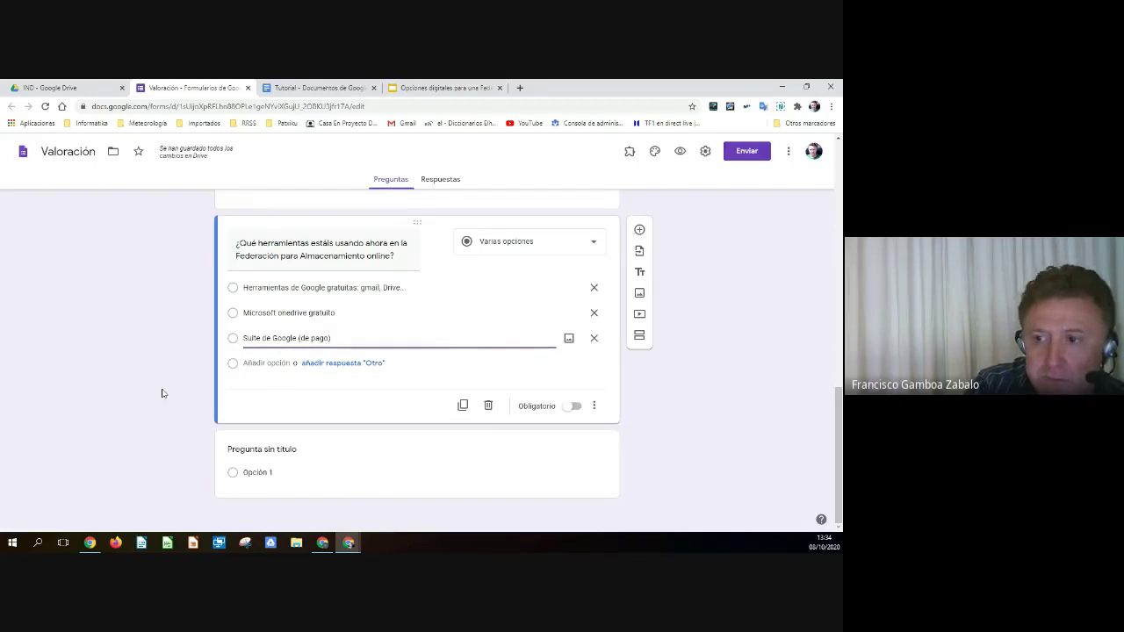
scroll(159, 393, up, 5)
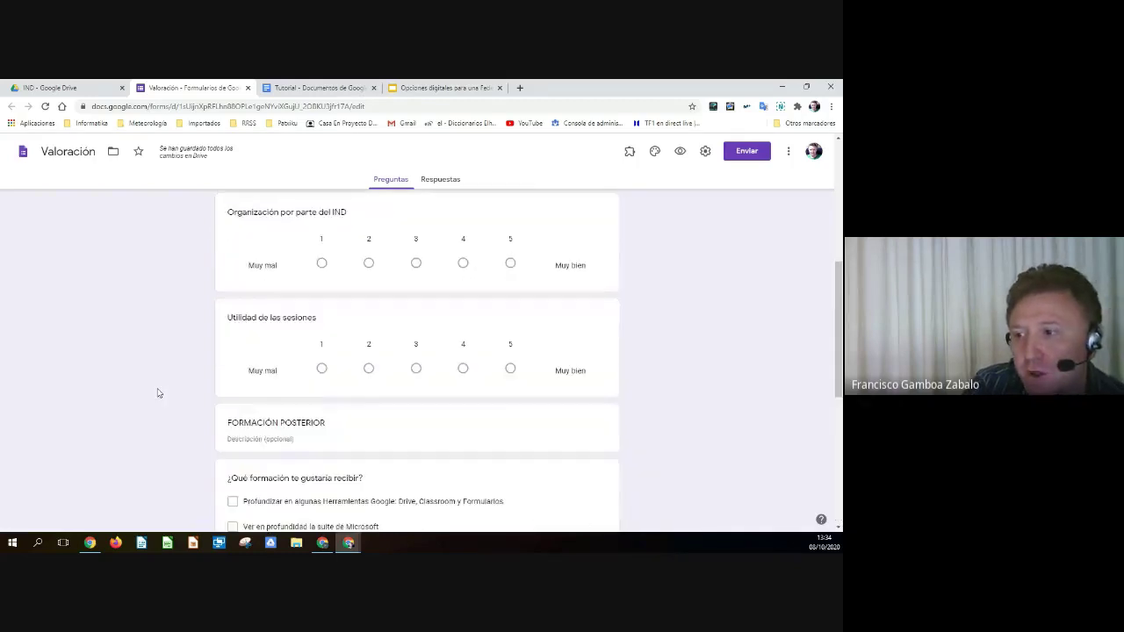
scroll(159, 394, up, 3)
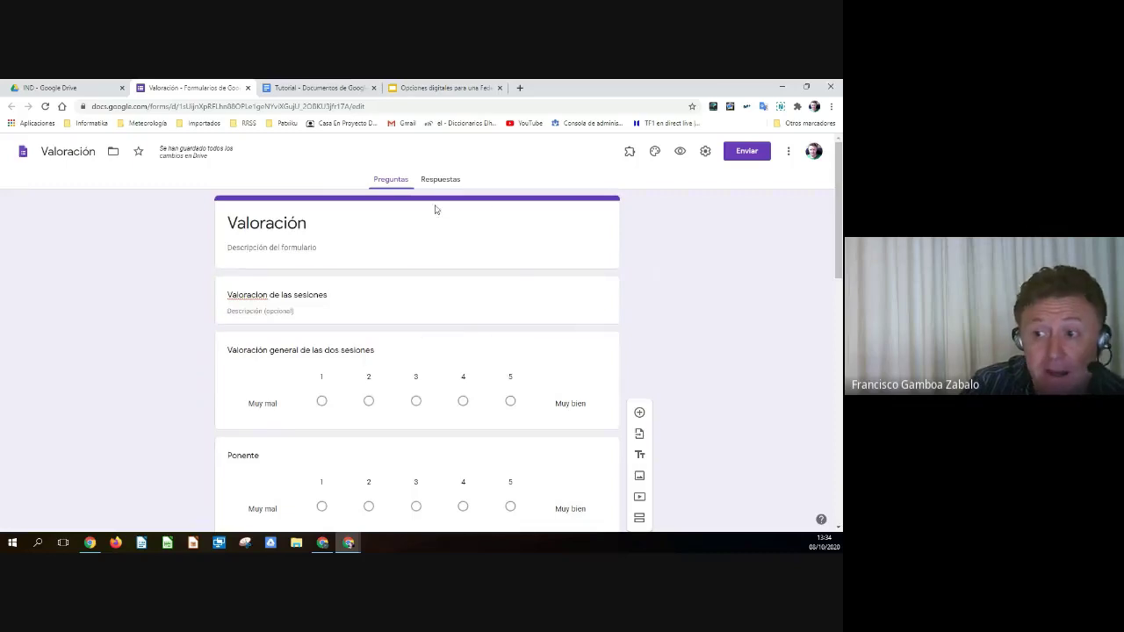
click(447, 88)
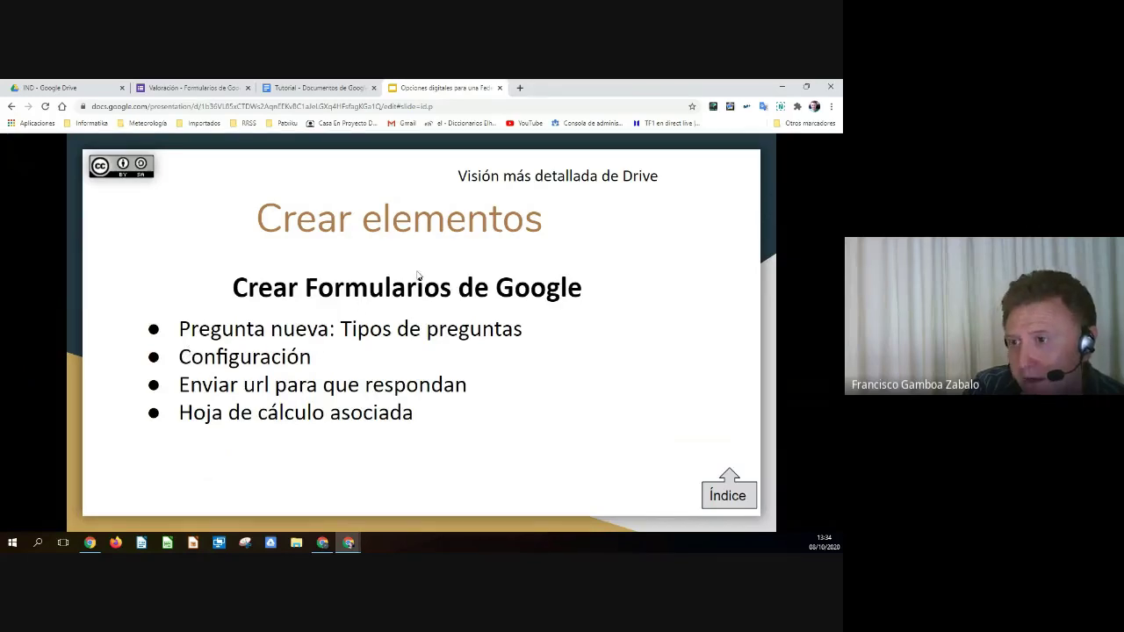
click(204, 87)
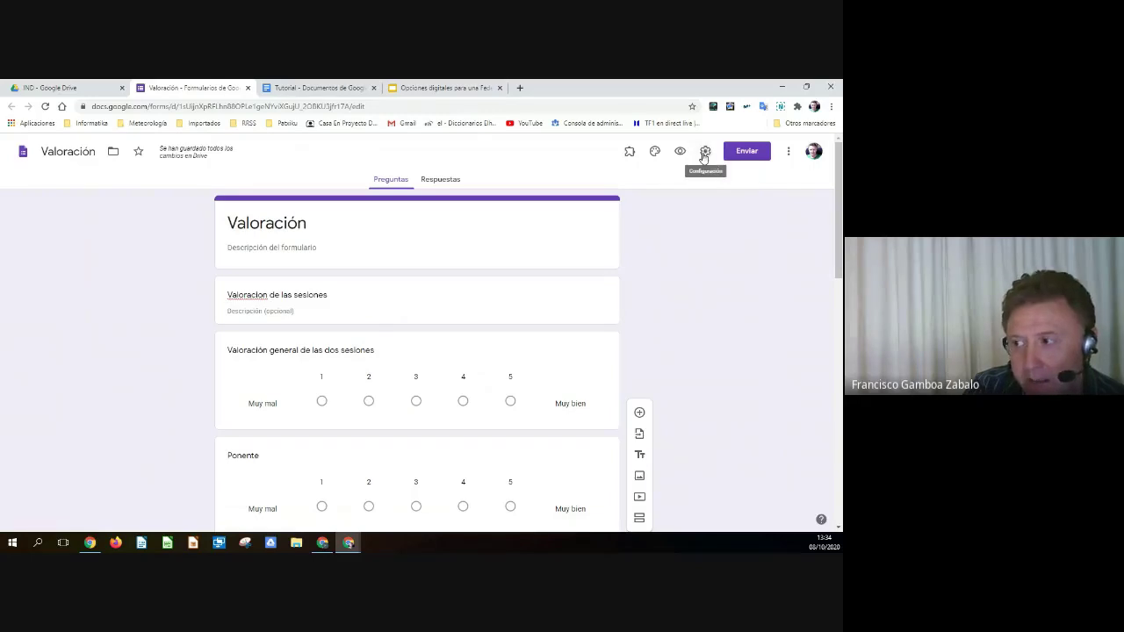
In form settings, leave edit-after-submit and summary charts off and view the Presentación options
click(705, 152)
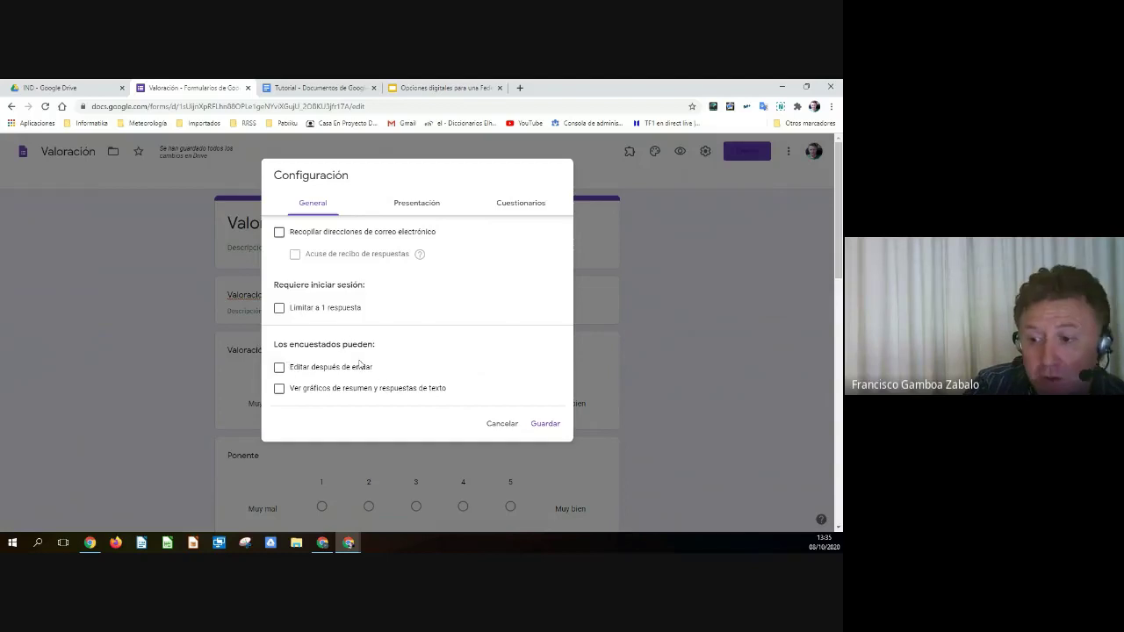
click(281, 372)
click(281, 373)
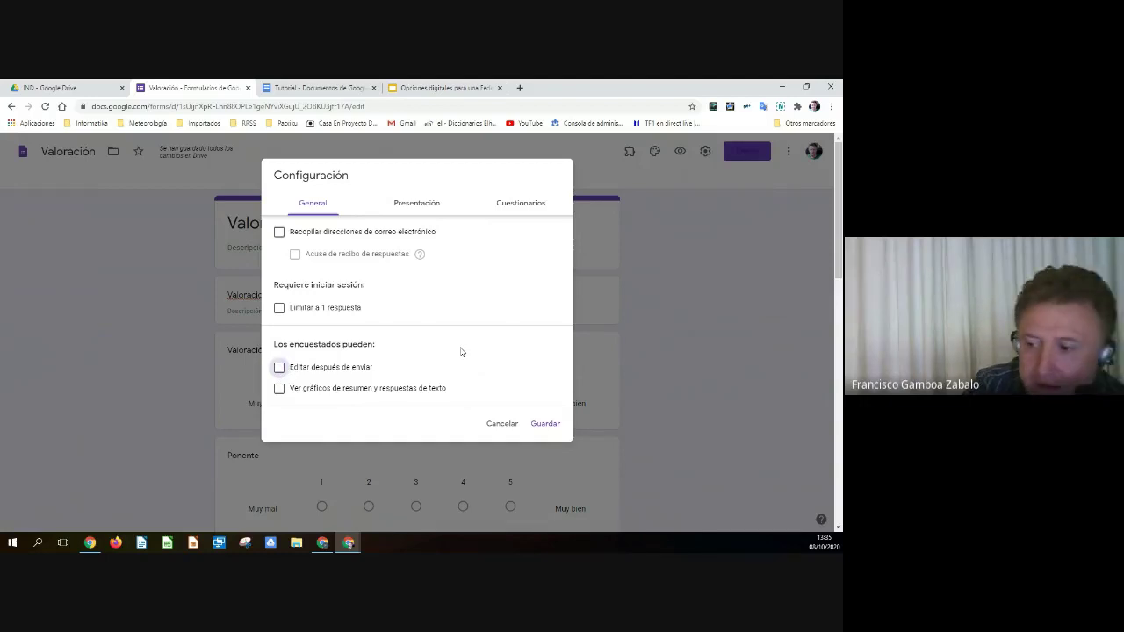
click(280, 389)
click(280, 391)
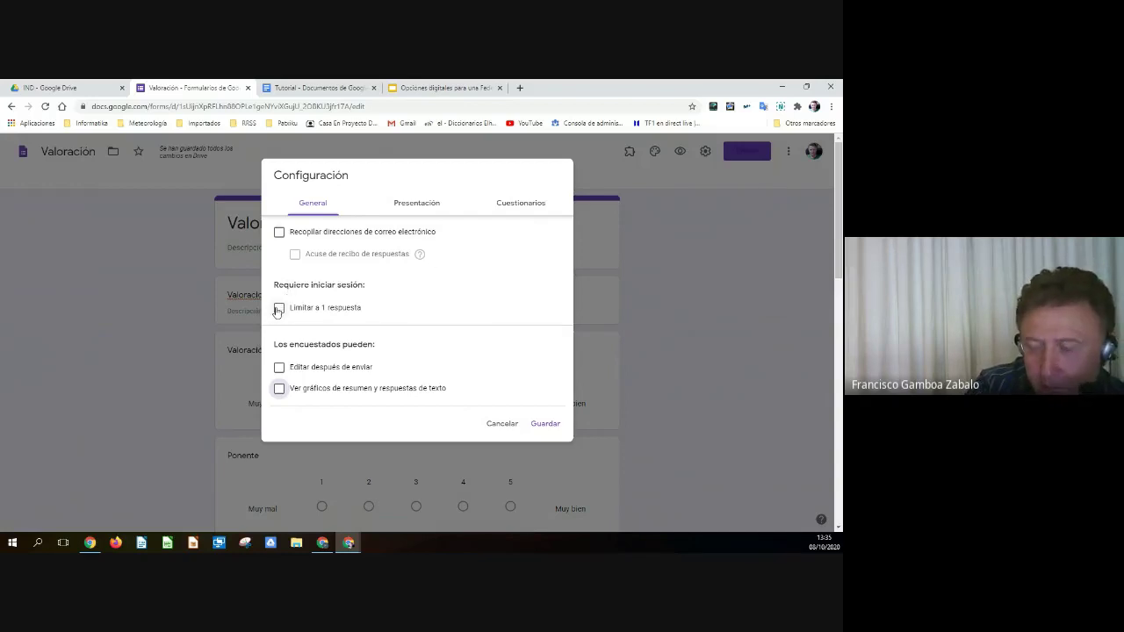
click(413, 208)
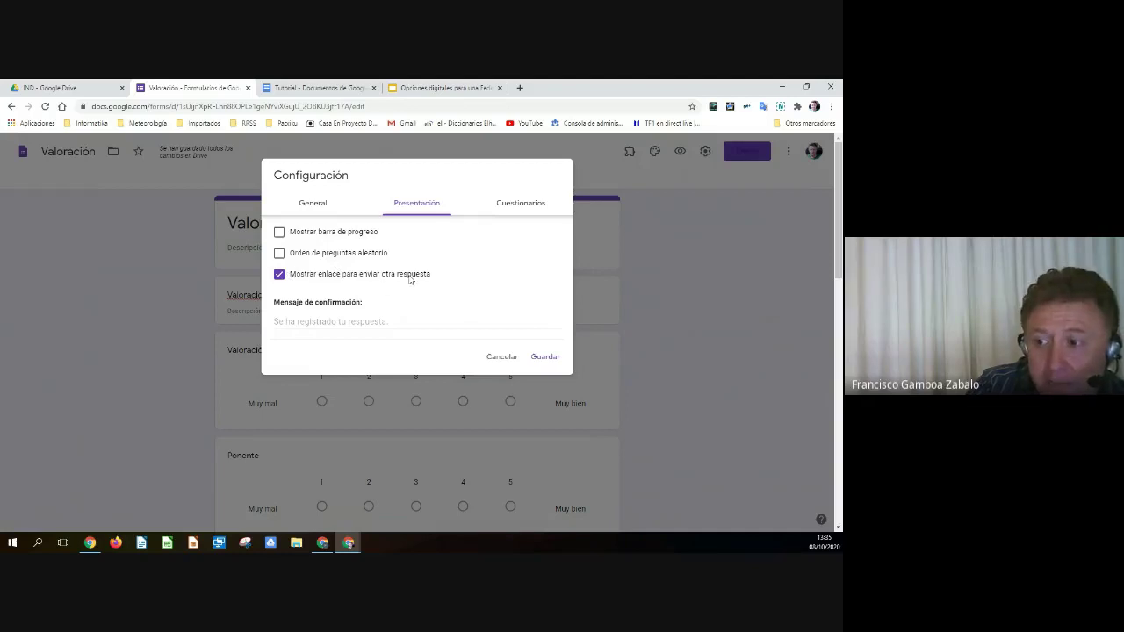
Turn off the another-response link, set the confirmation message to 'eskerrik asko' and save
click(281, 278)
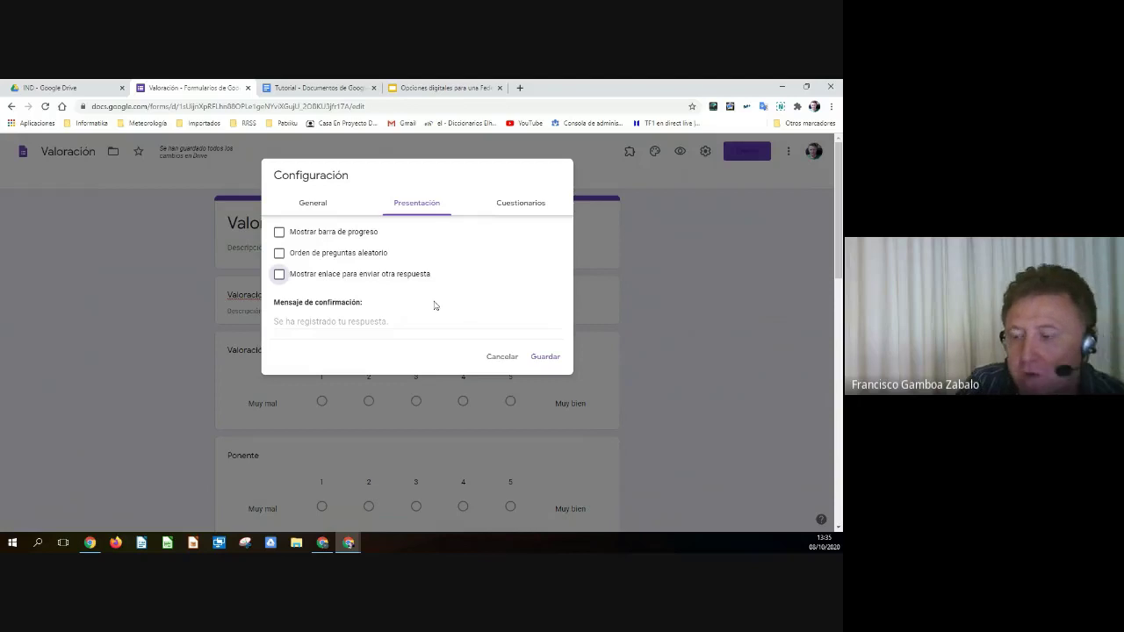
click(330, 320)
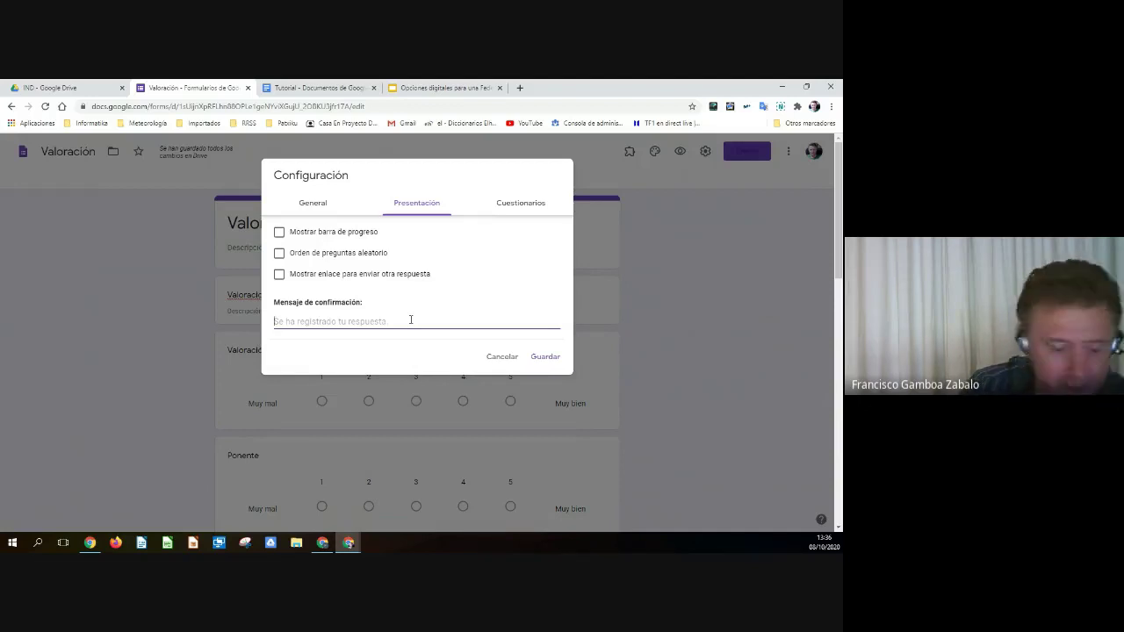
text(es)
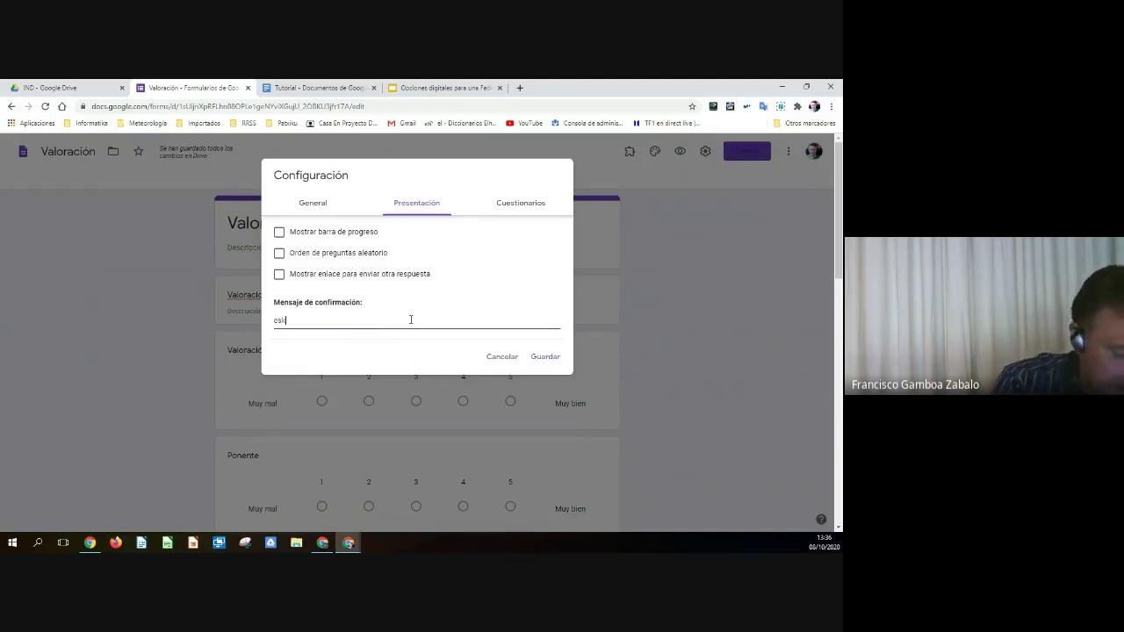
text(kerrik asko)
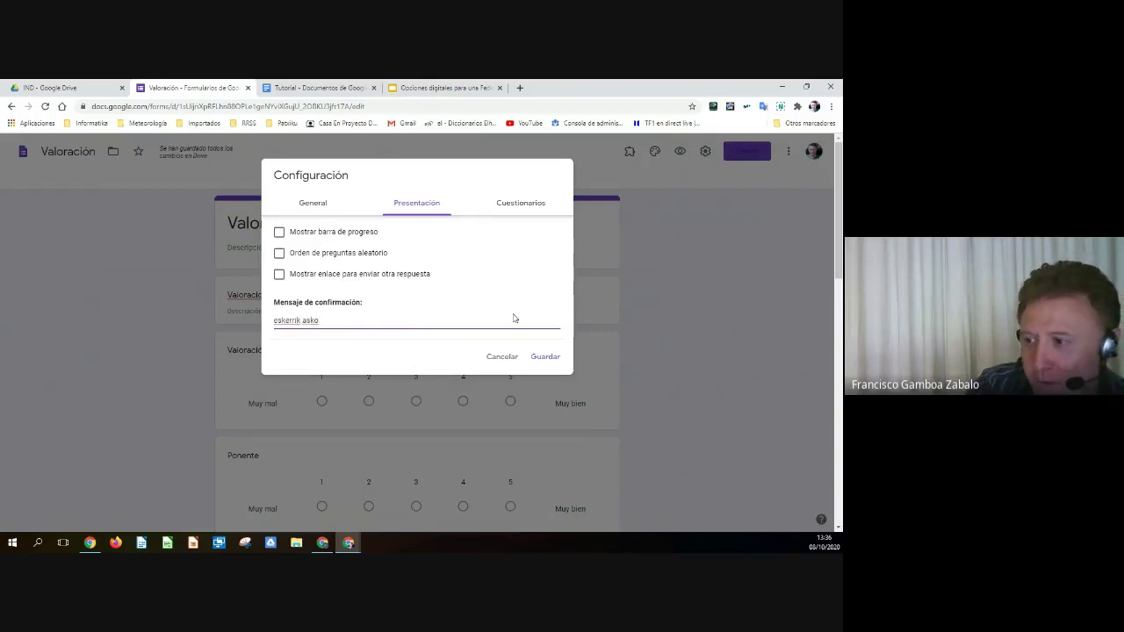
click(545, 357)
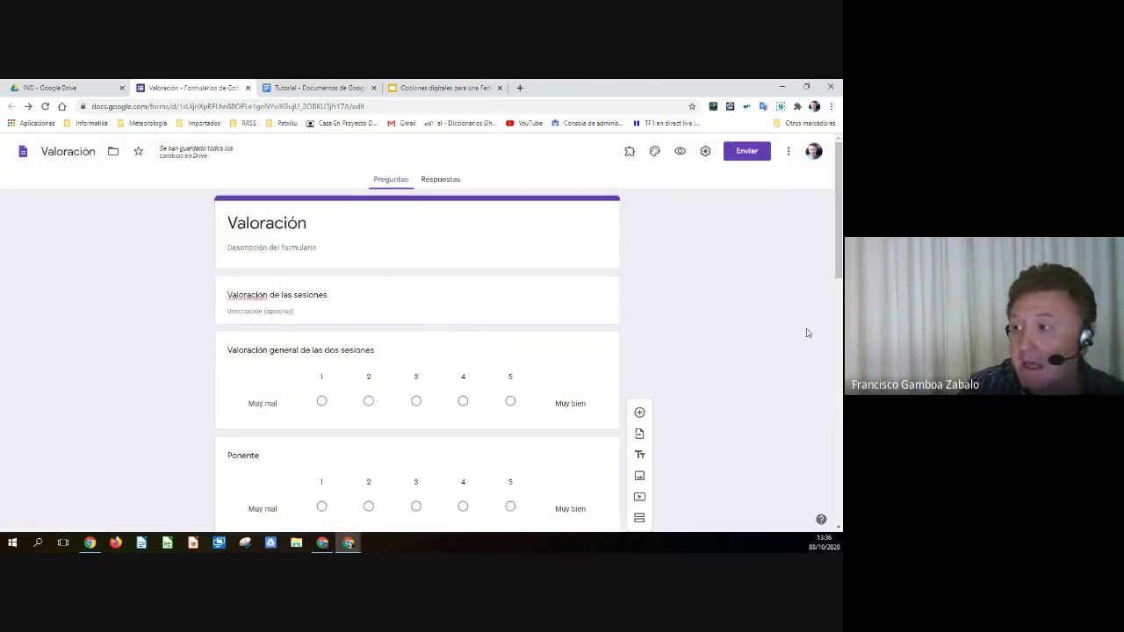
click(443, 87)
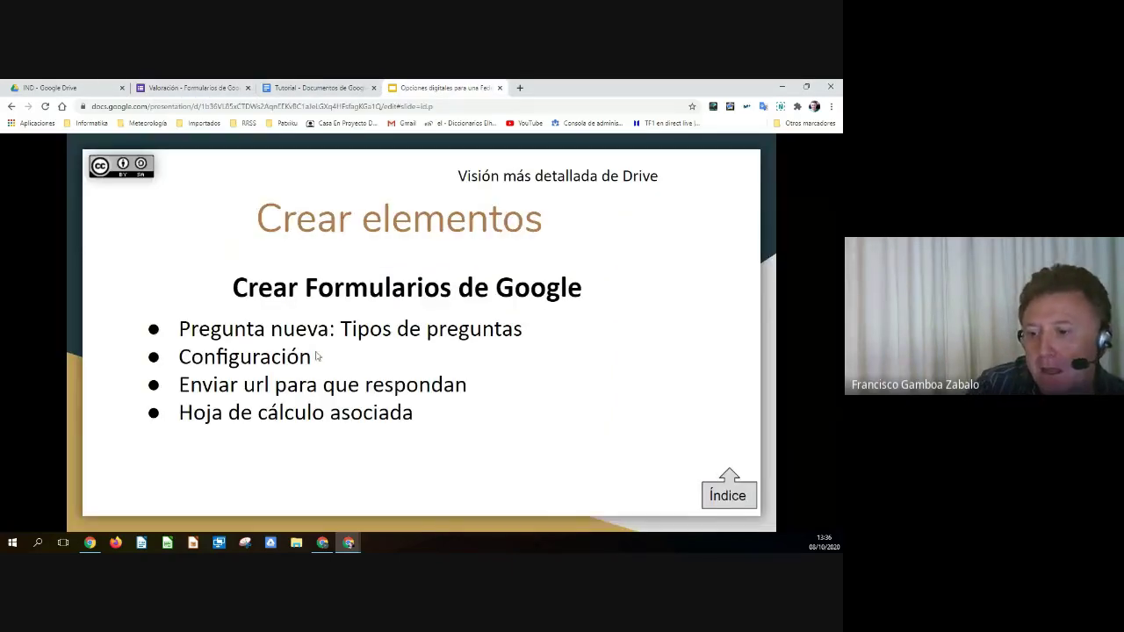
Go back from the Crear elementos slide to the Valoración form tab
click(214, 87)
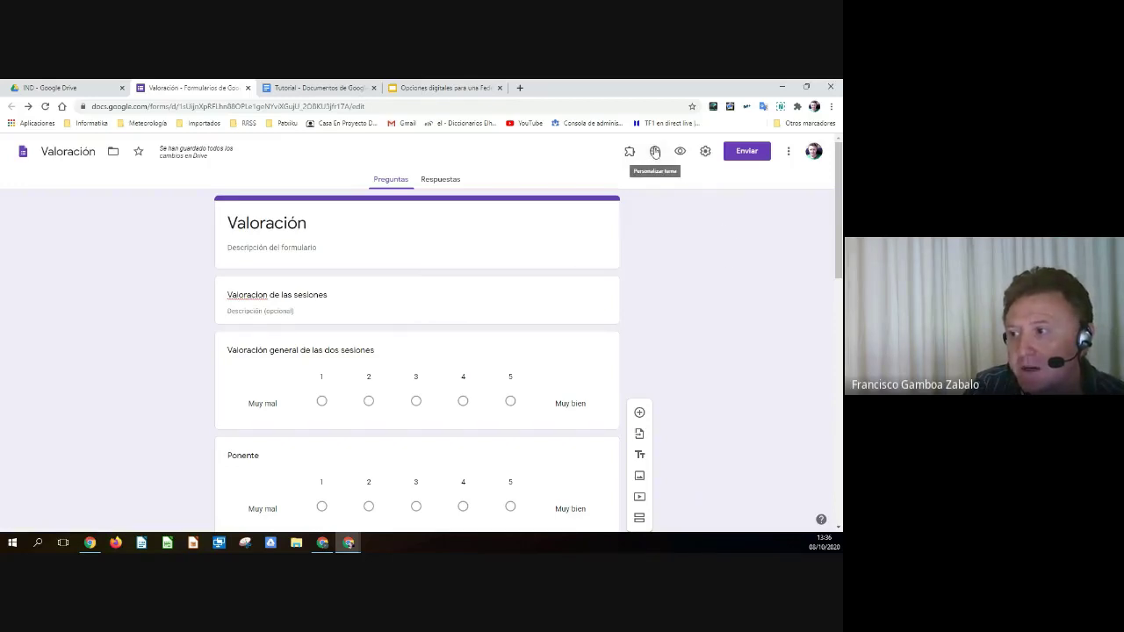
Open the header image chooser and browse the Deportes y juegos themes and the upload option
click(655, 152)
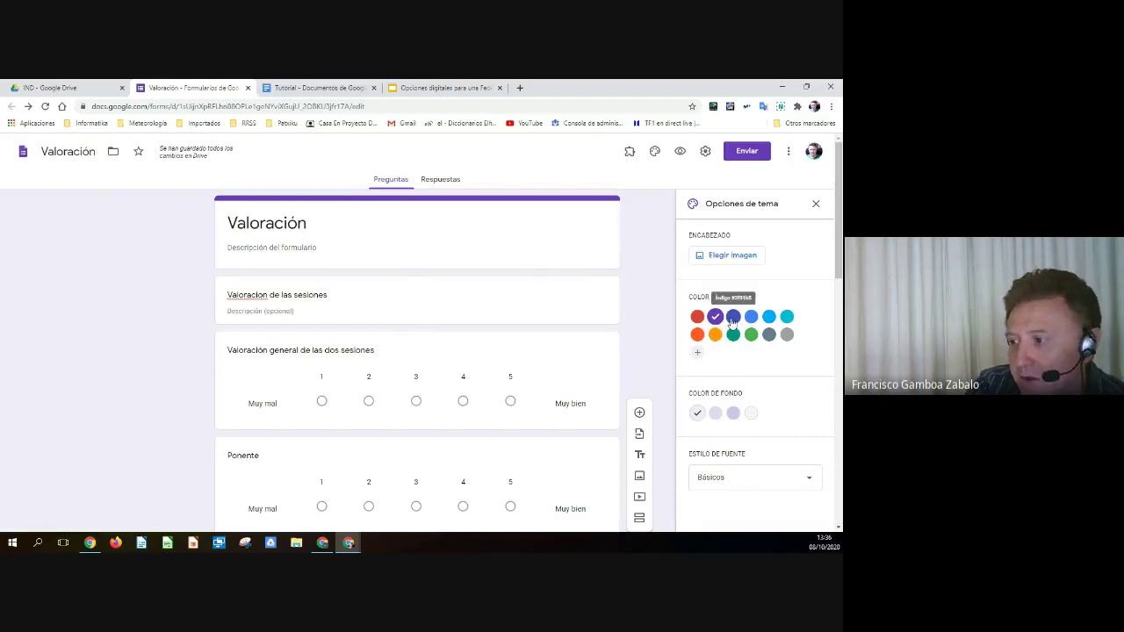
click(729, 256)
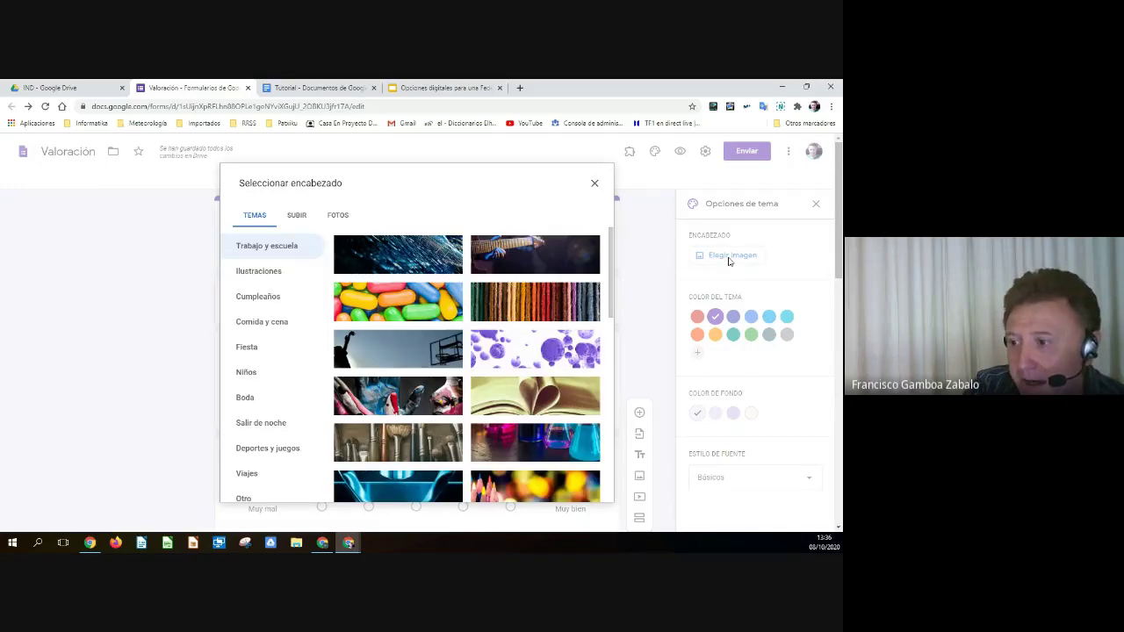
click(278, 448)
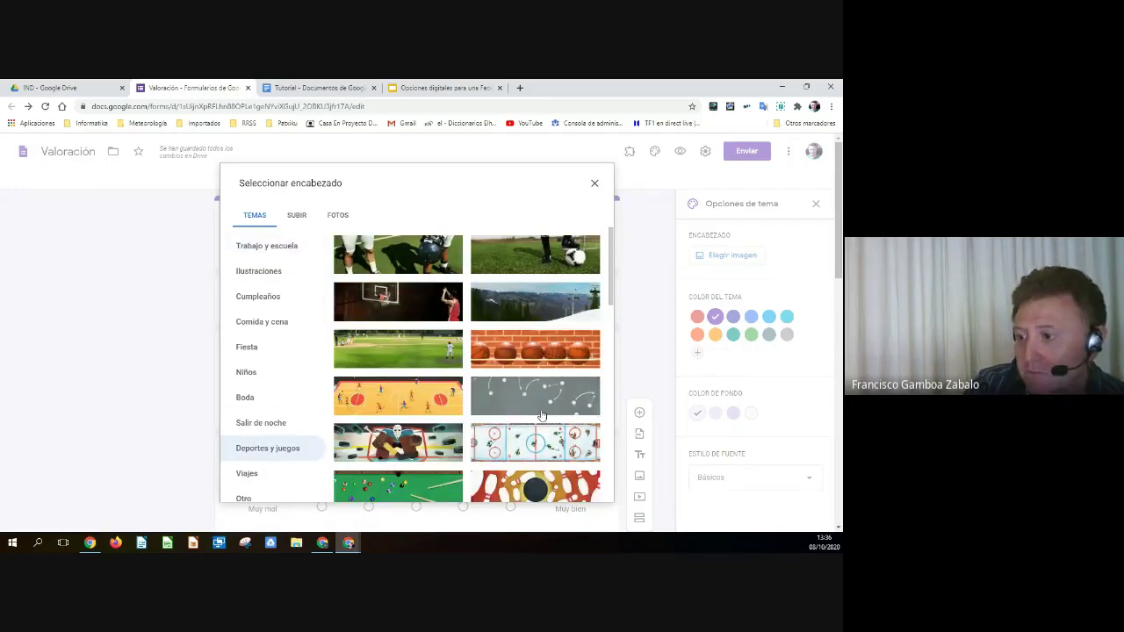
scroll(549, 395, down, 3)
scroll(560, 373, up, 3)
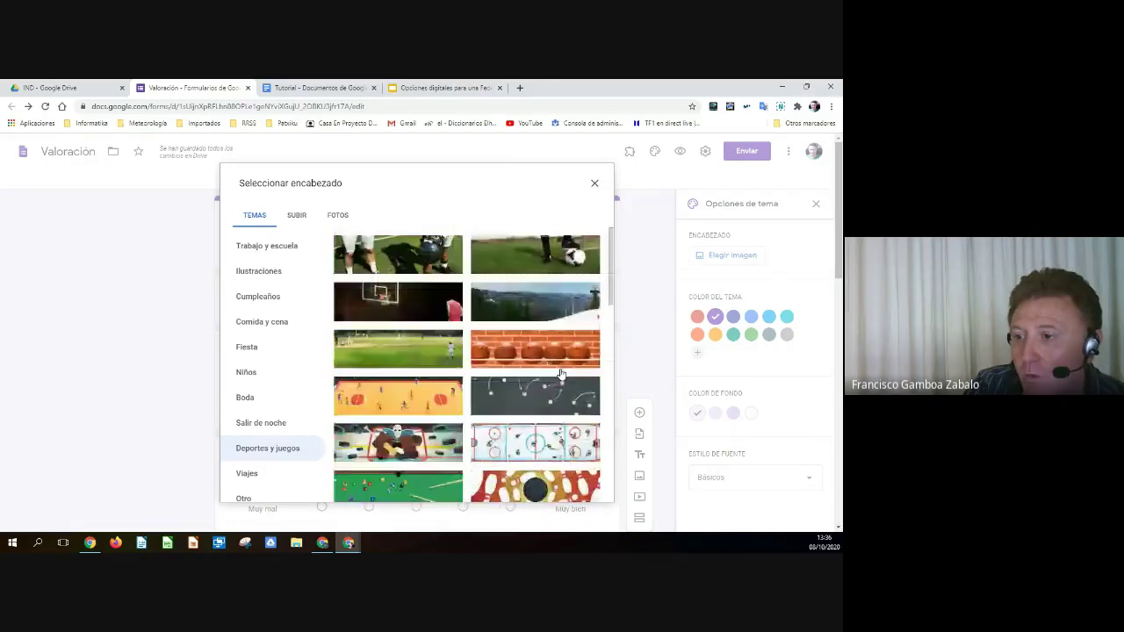
click(296, 217)
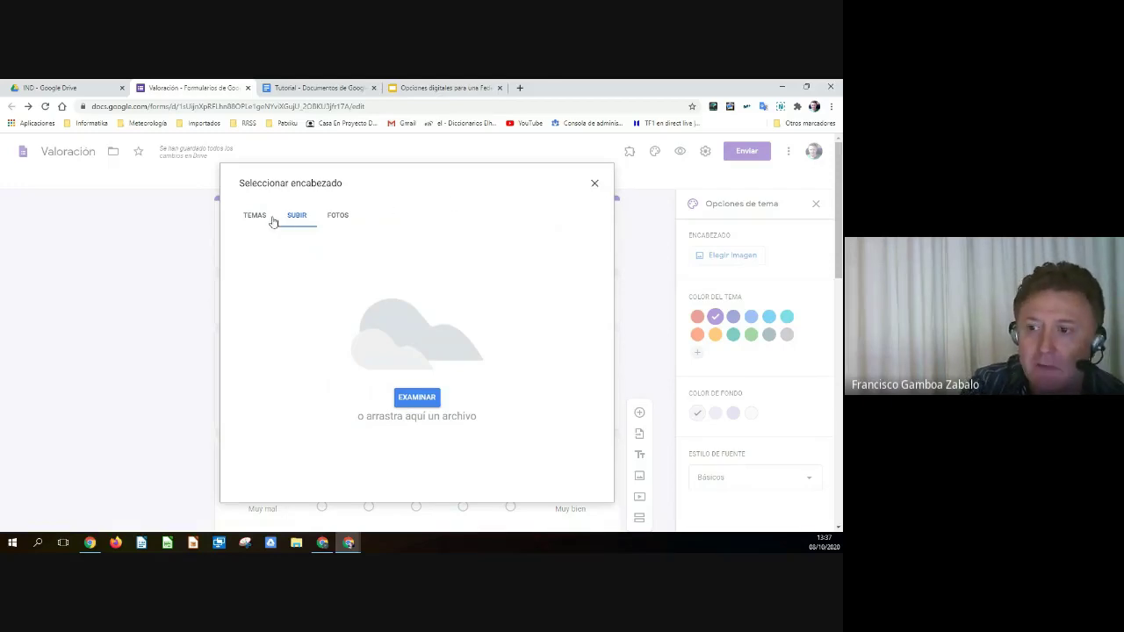
click(257, 218)
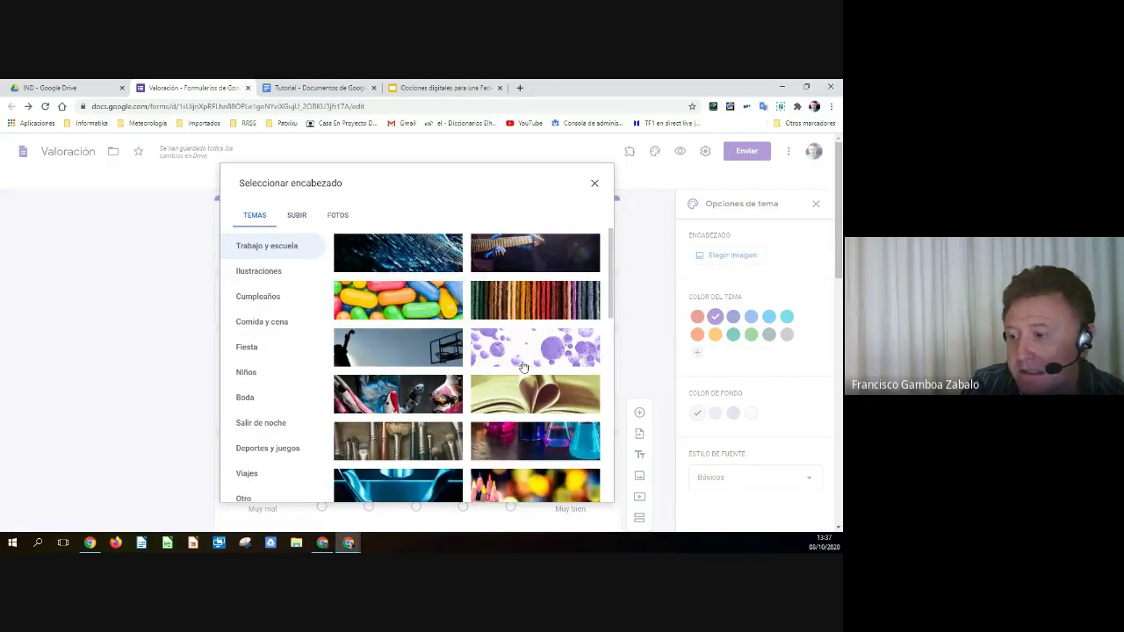
Insert the cyclists illustration from Temas > Deportes y juegos as the form header
scroll(520, 342, down, 10)
scroll(522, 366, down, 4)
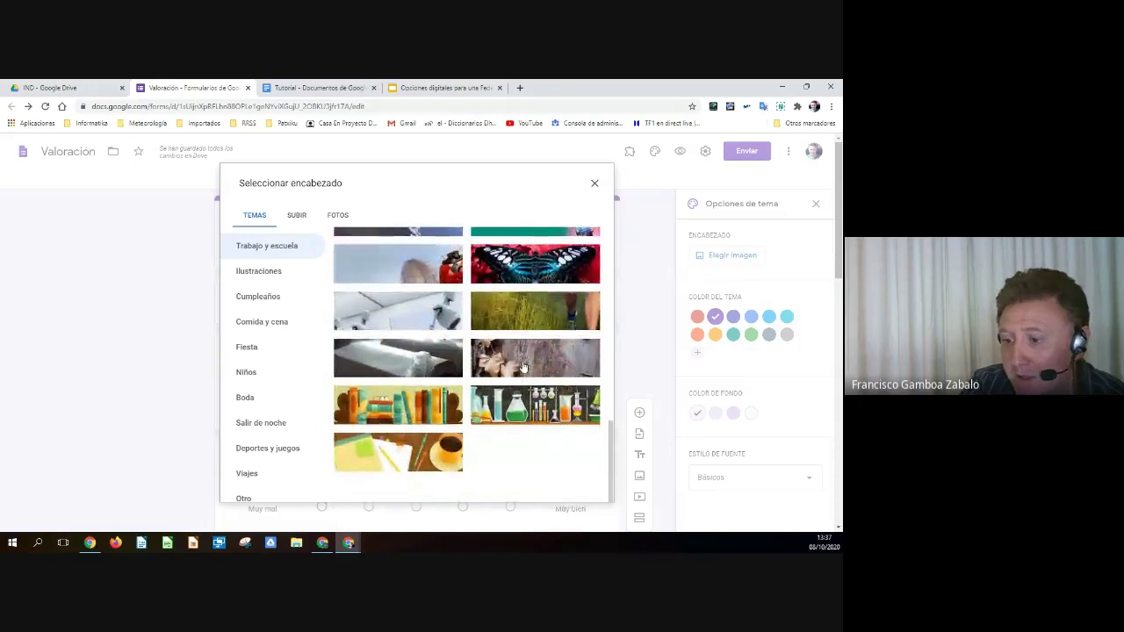
click(268, 458)
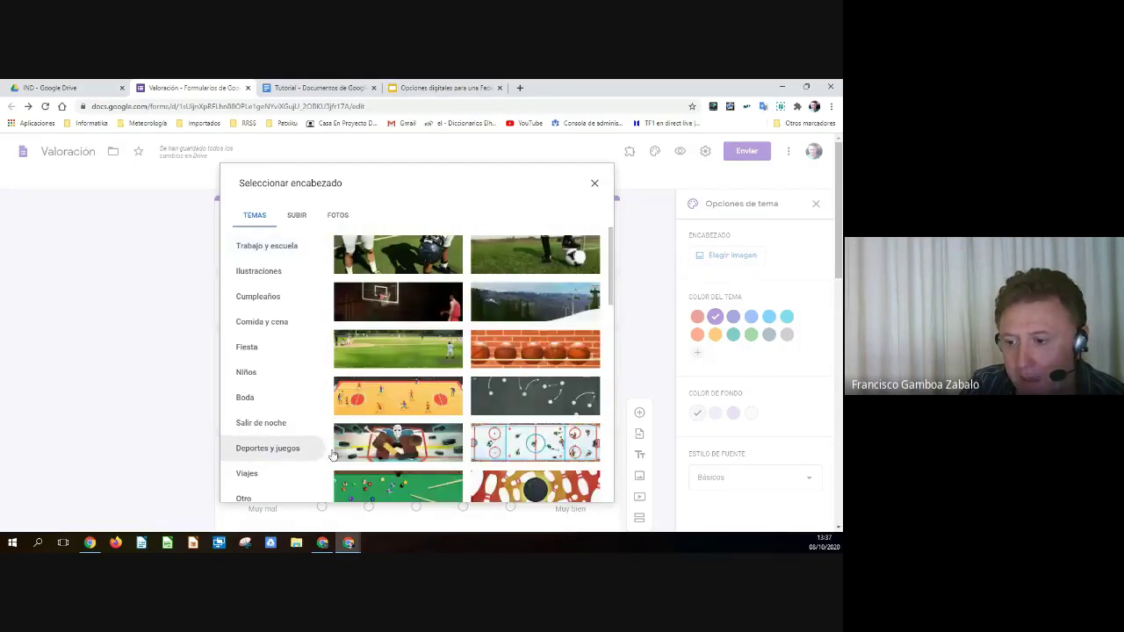
scroll(466, 333, down, 2)
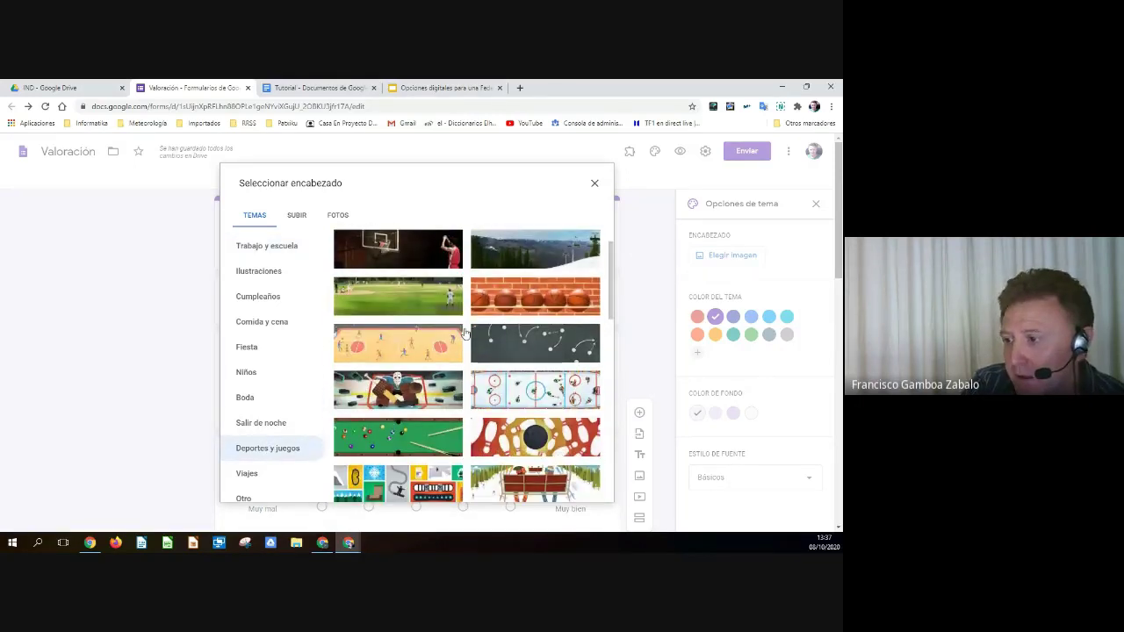
scroll(466, 333, down, 5)
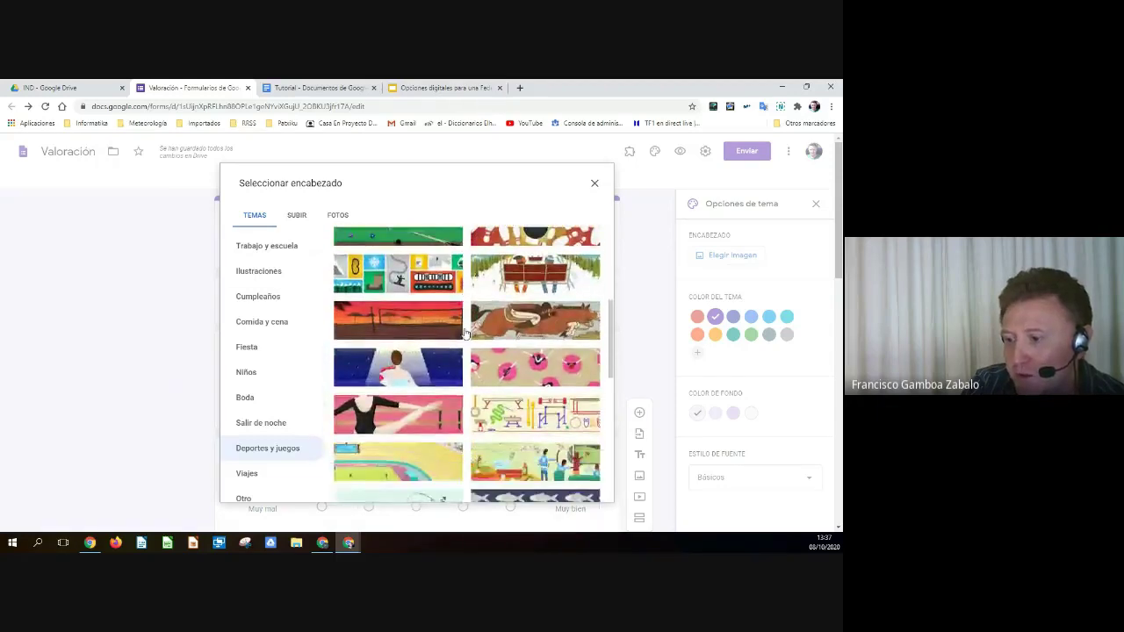
scroll(465, 334, down, 3)
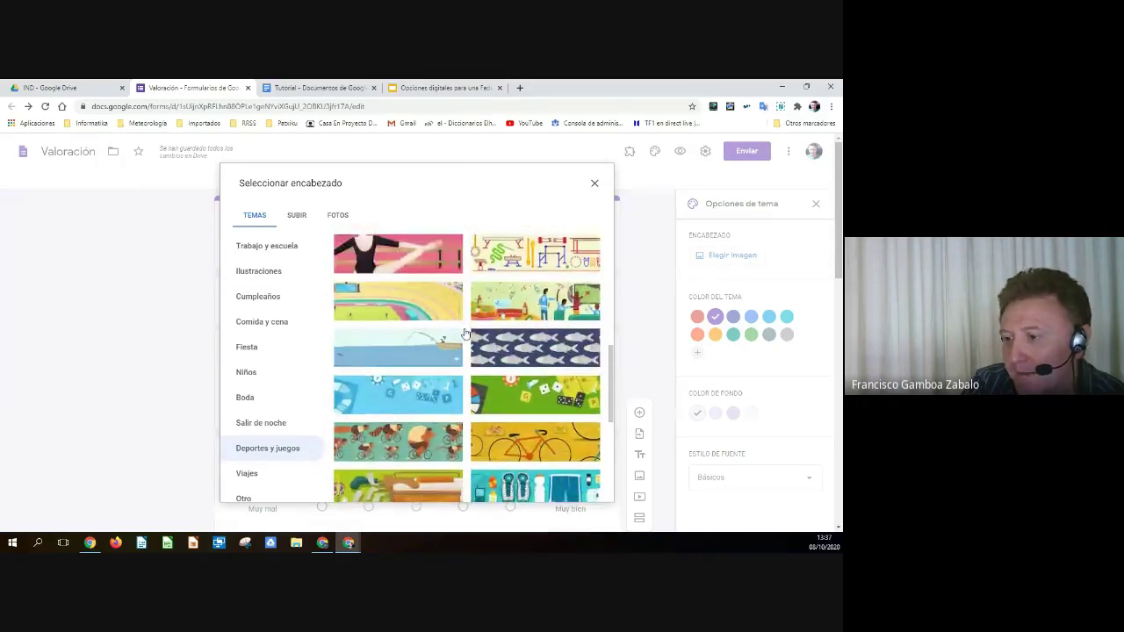
click(412, 341)
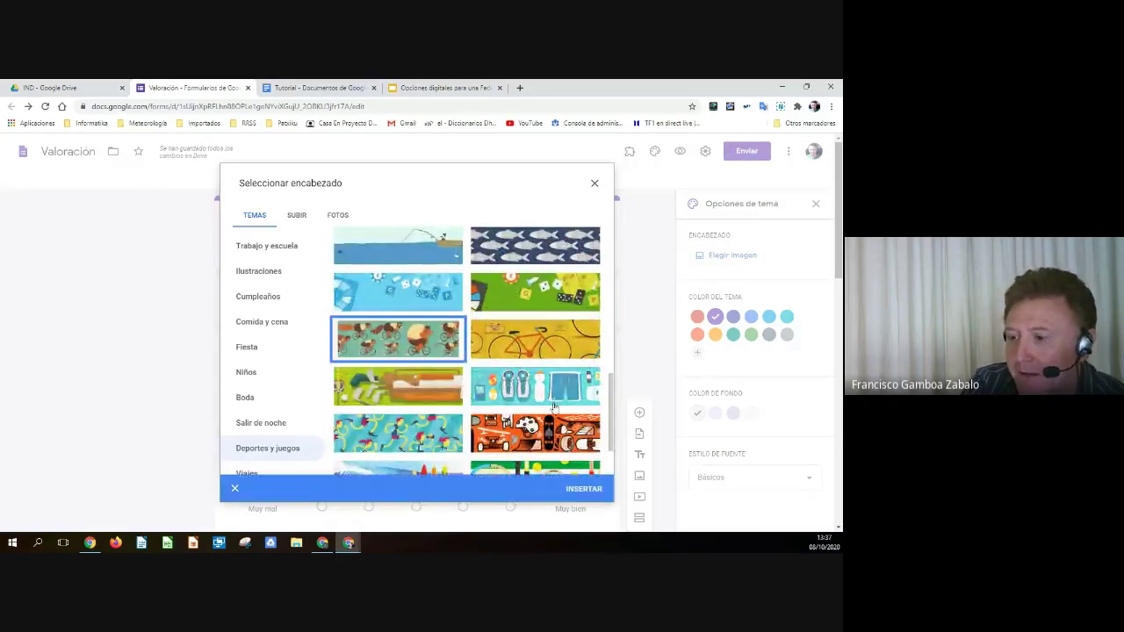
click(584, 489)
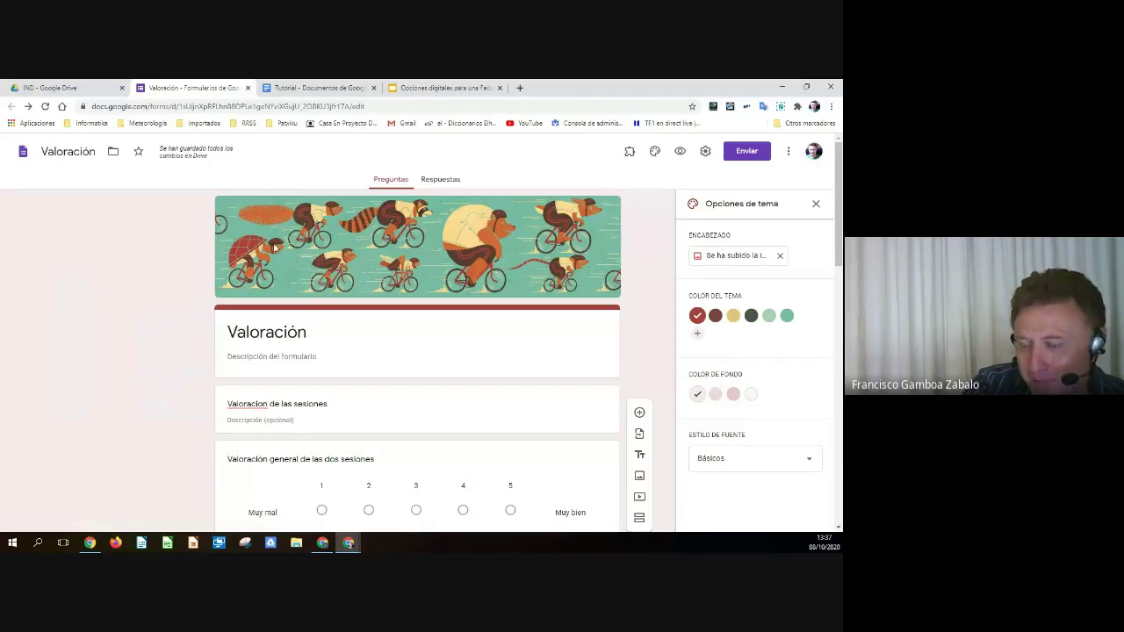
Close Opciones de tema and bring up the Enviar formulario dialog for Valoración
click(816, 203)
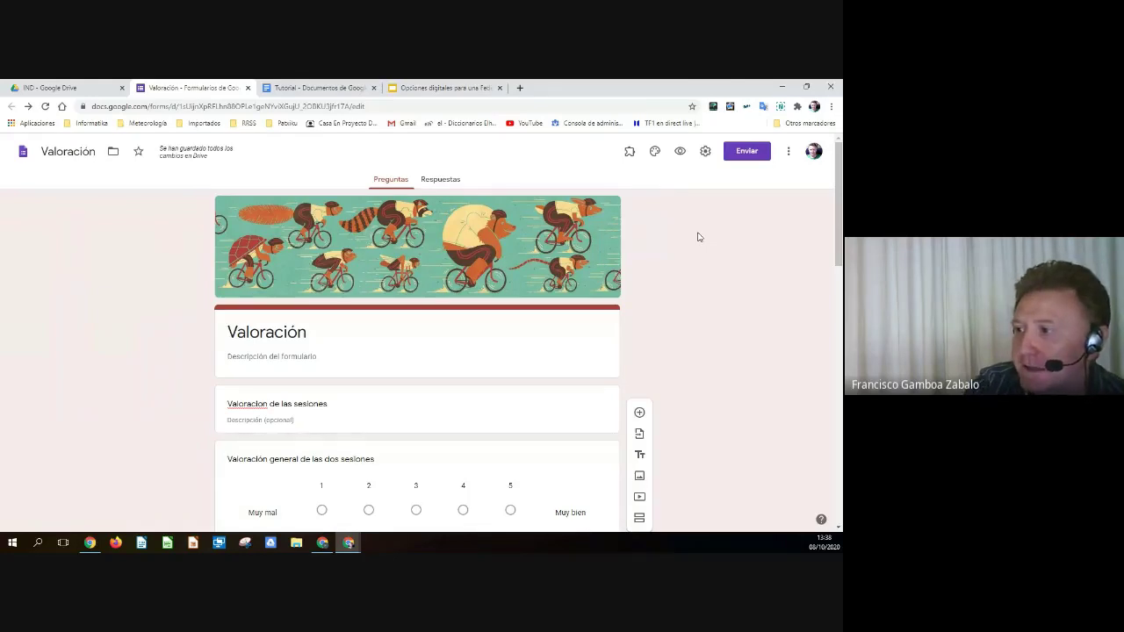
click(441, 88)
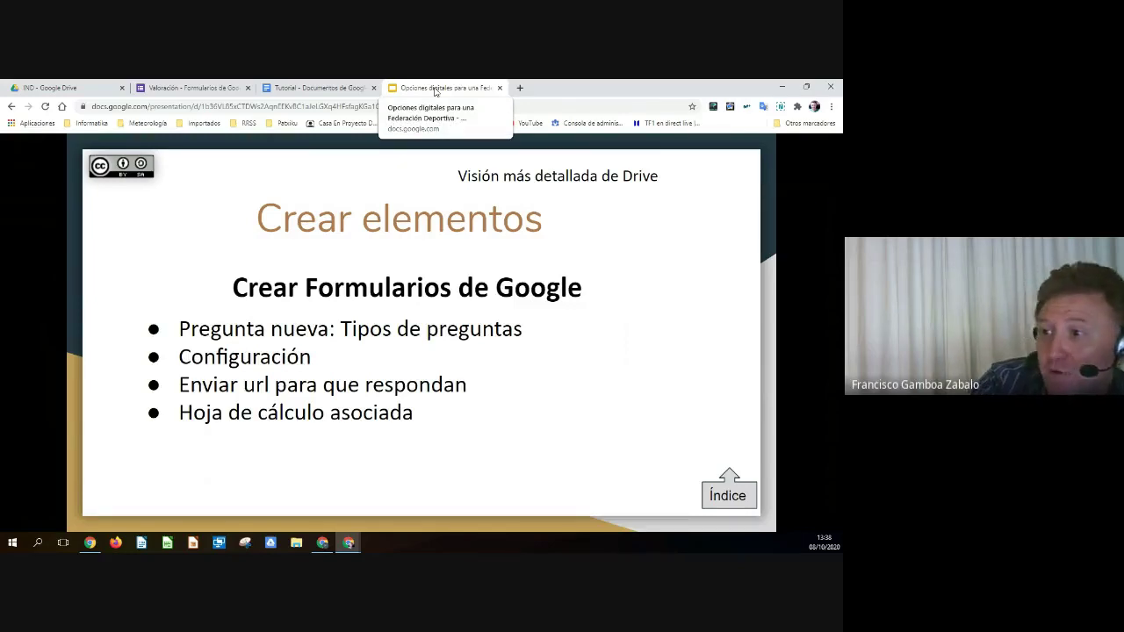
click(211, 92)
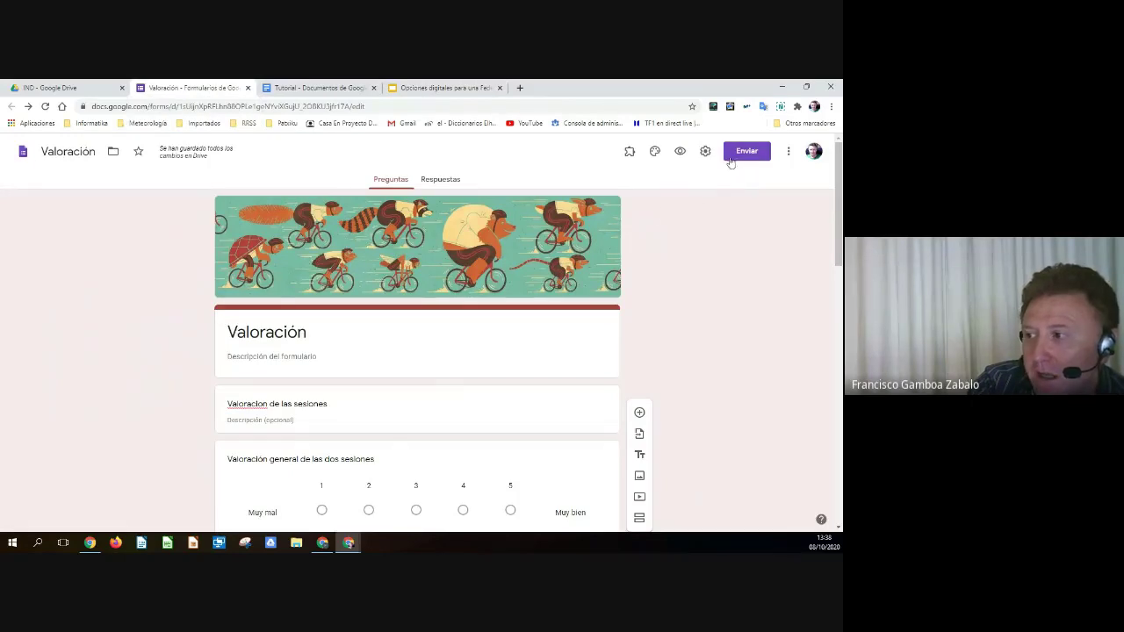
click(747, 154)
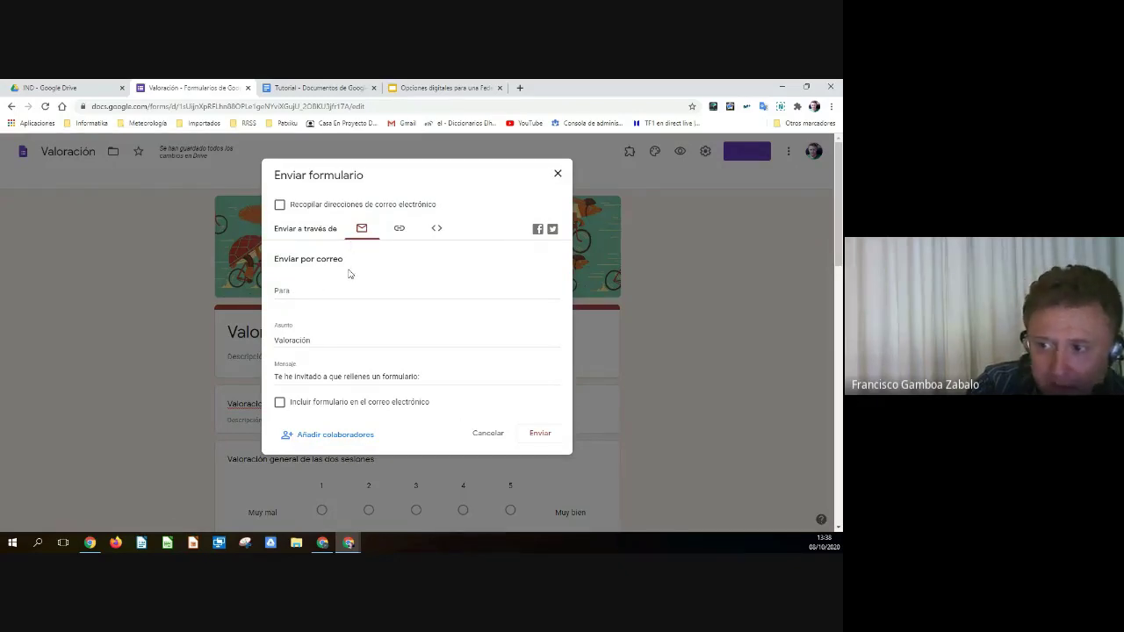
Copy the form's link with Acortar URL enabled, then close the send dialog
click(400, 230)
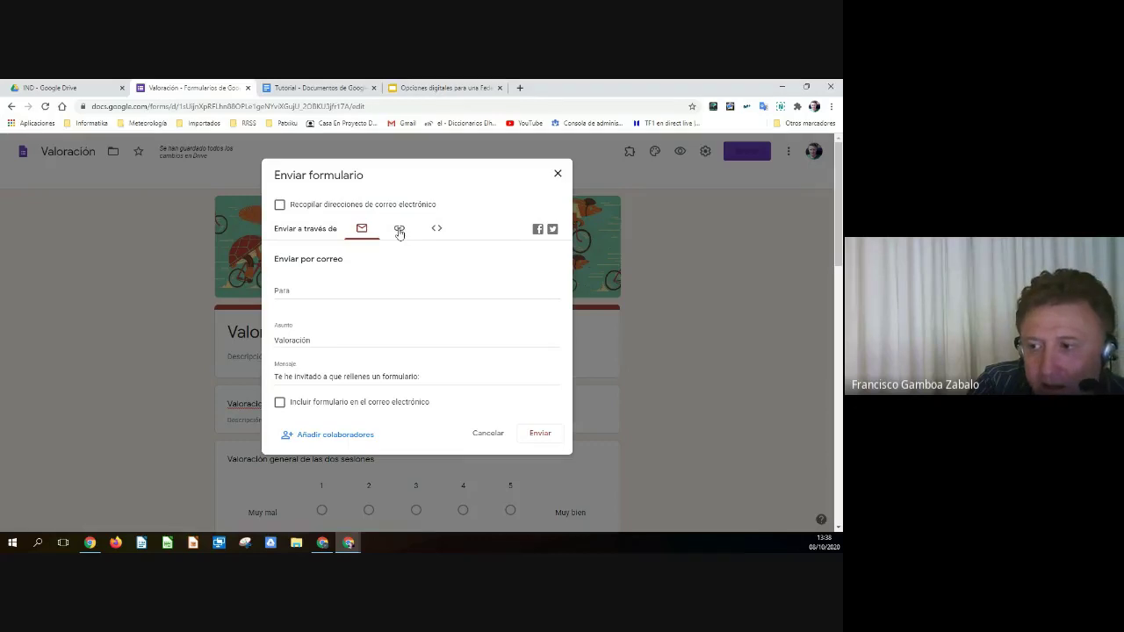
click(399, 230)
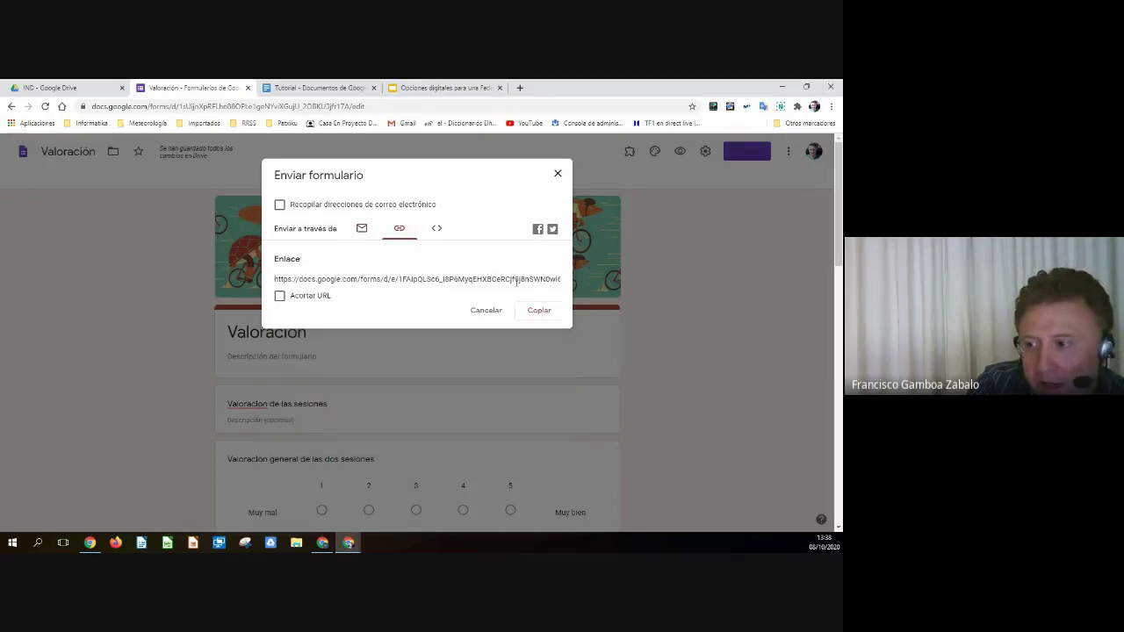
click(282, 298)
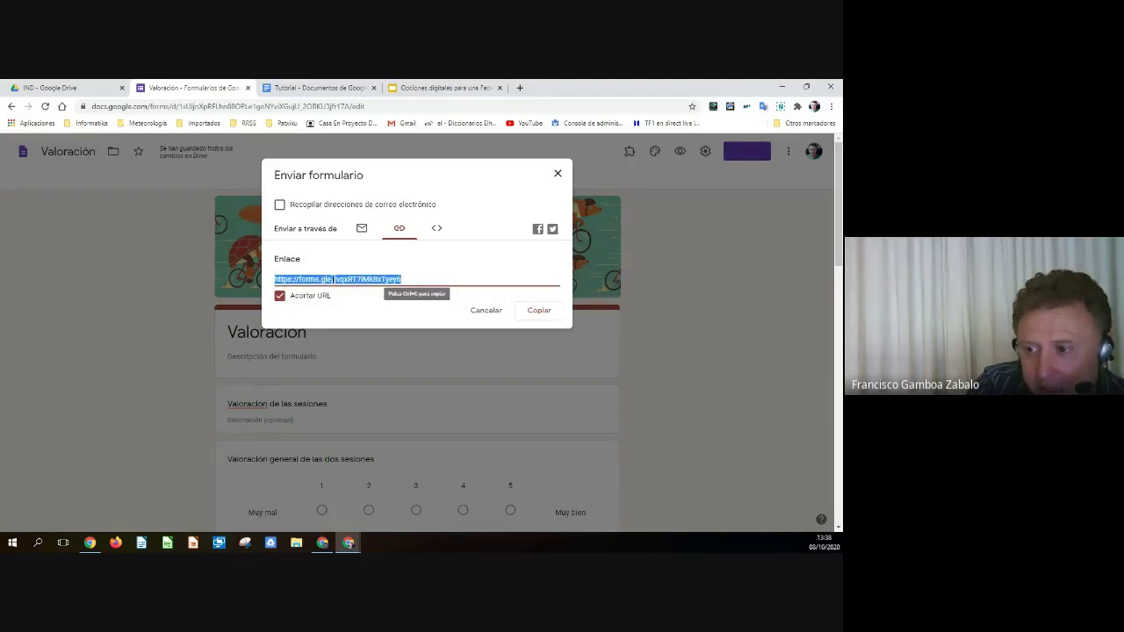
click(544, 317)
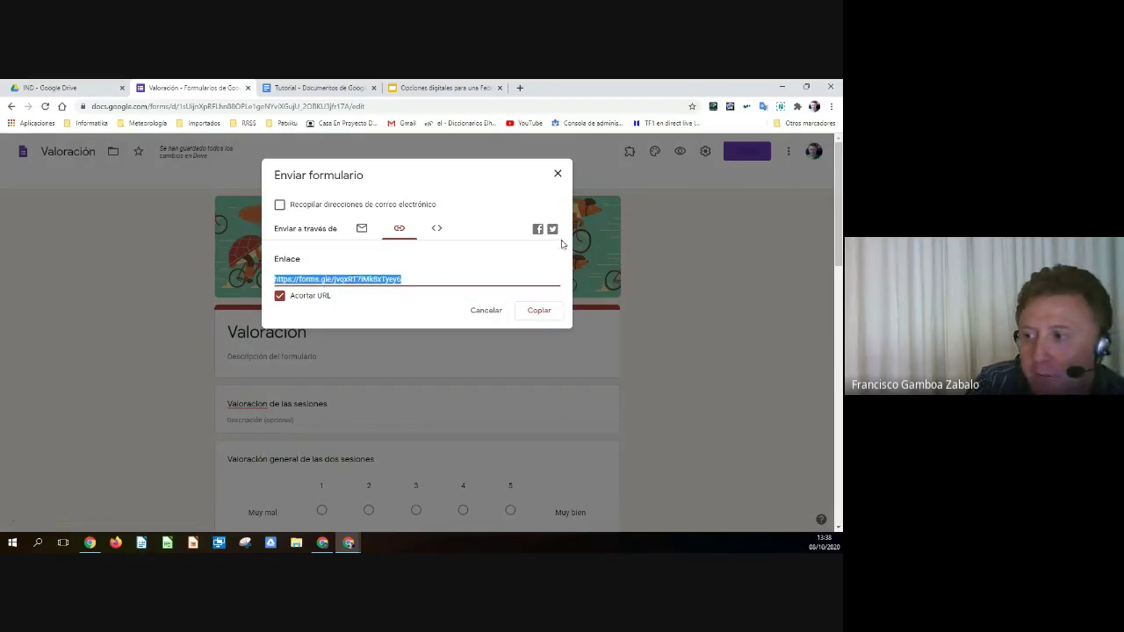
click(561, 174)
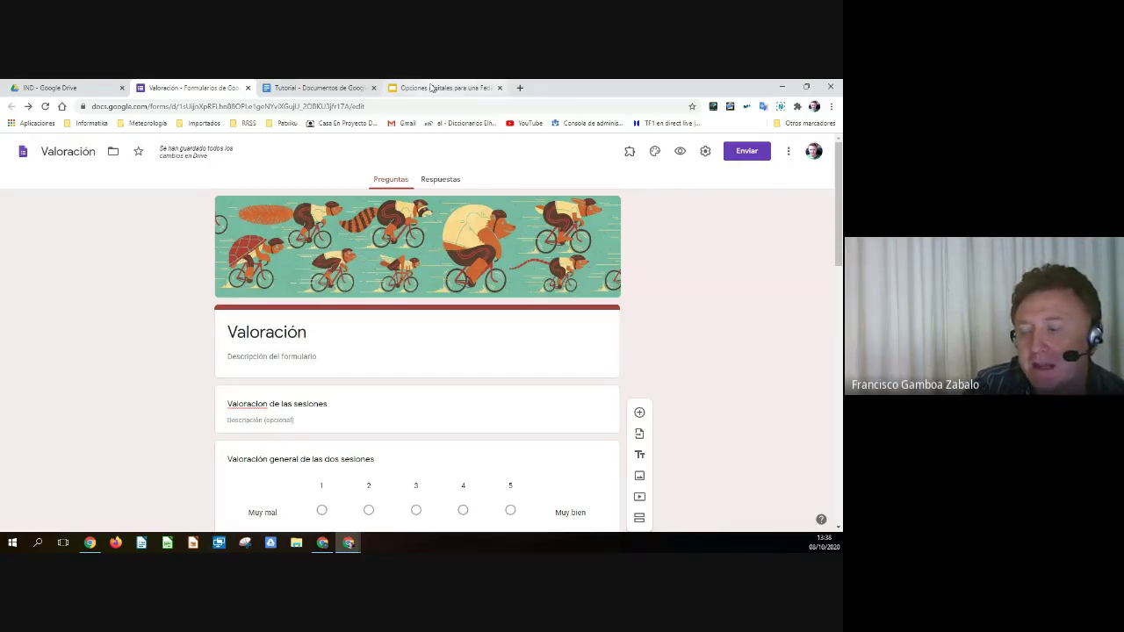
click(431, 87)
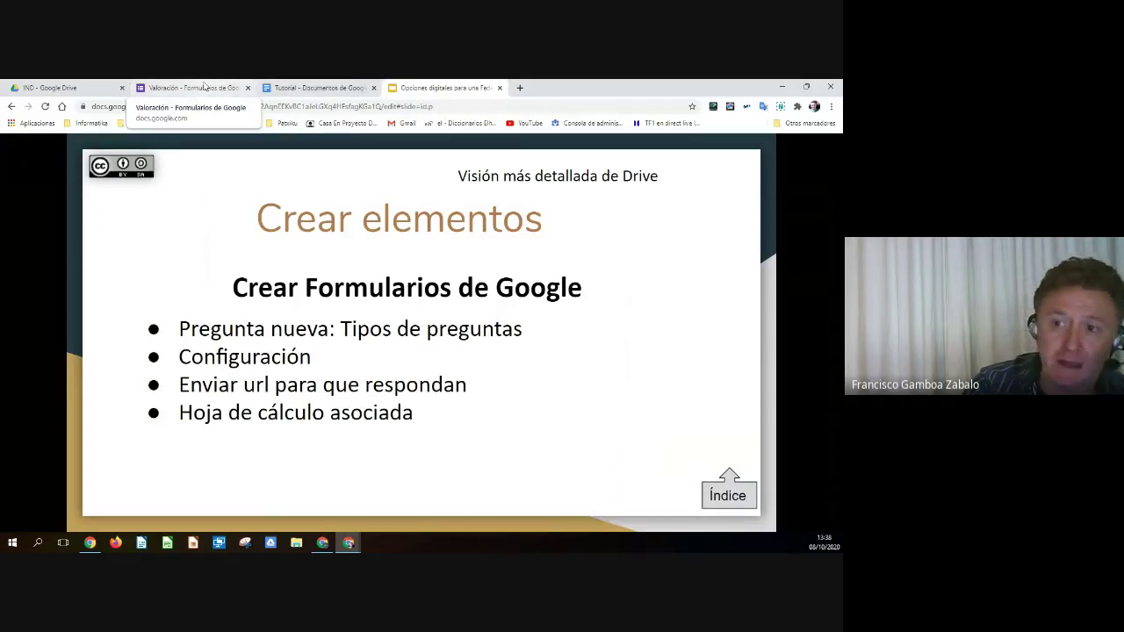
Open the Respuestas tab and start, then cancel, choosing a response destination
click(203, 87)
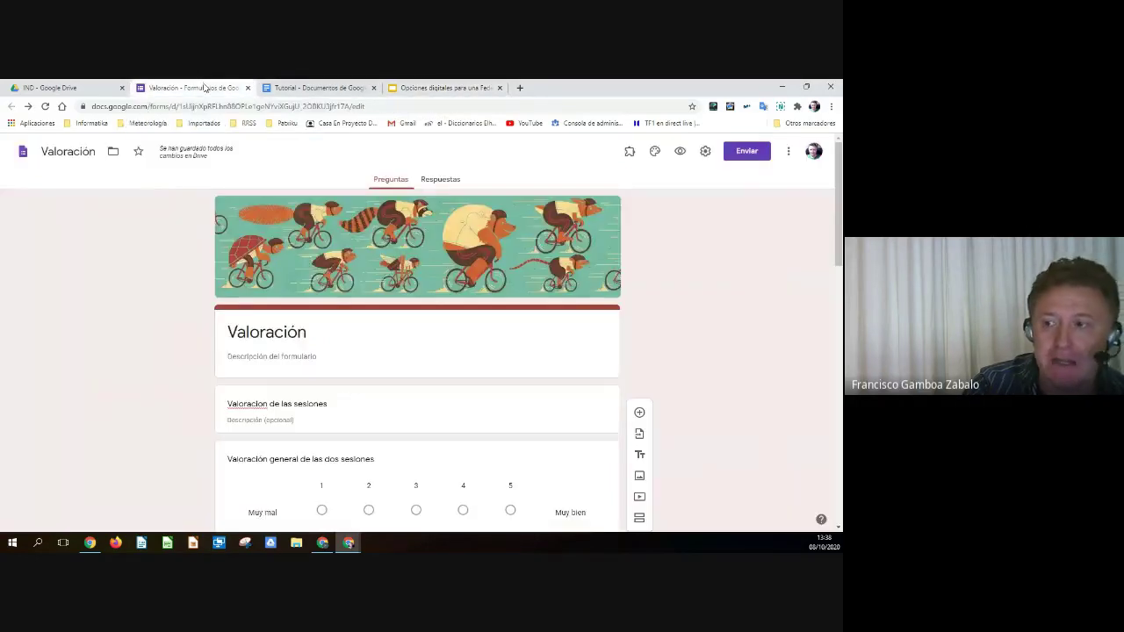
click(455, 185)
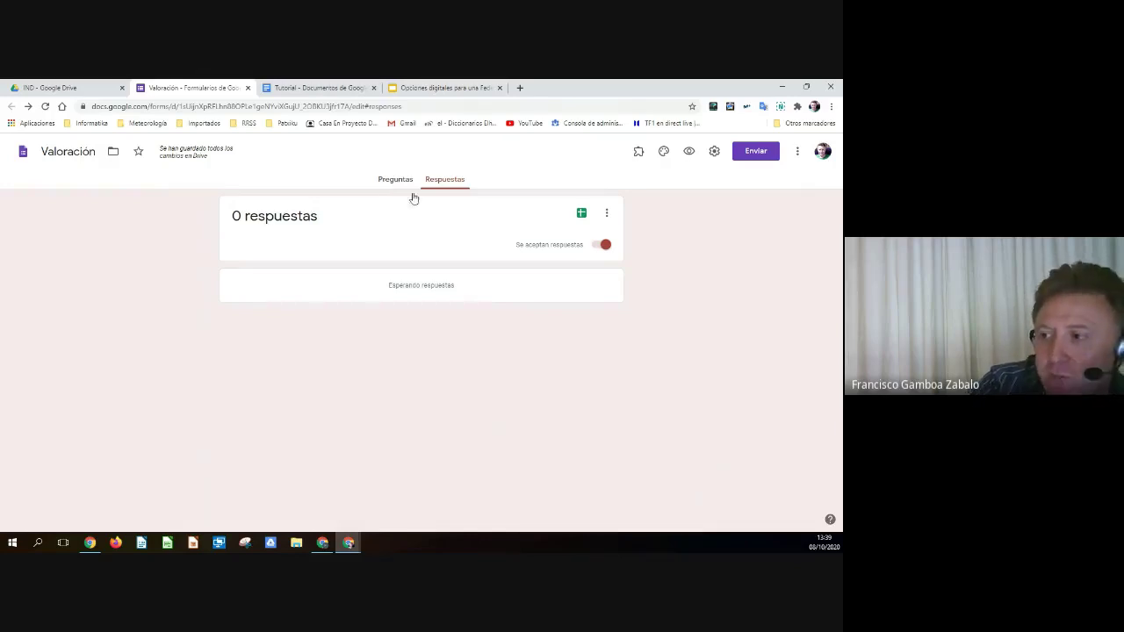
click(581, 215)
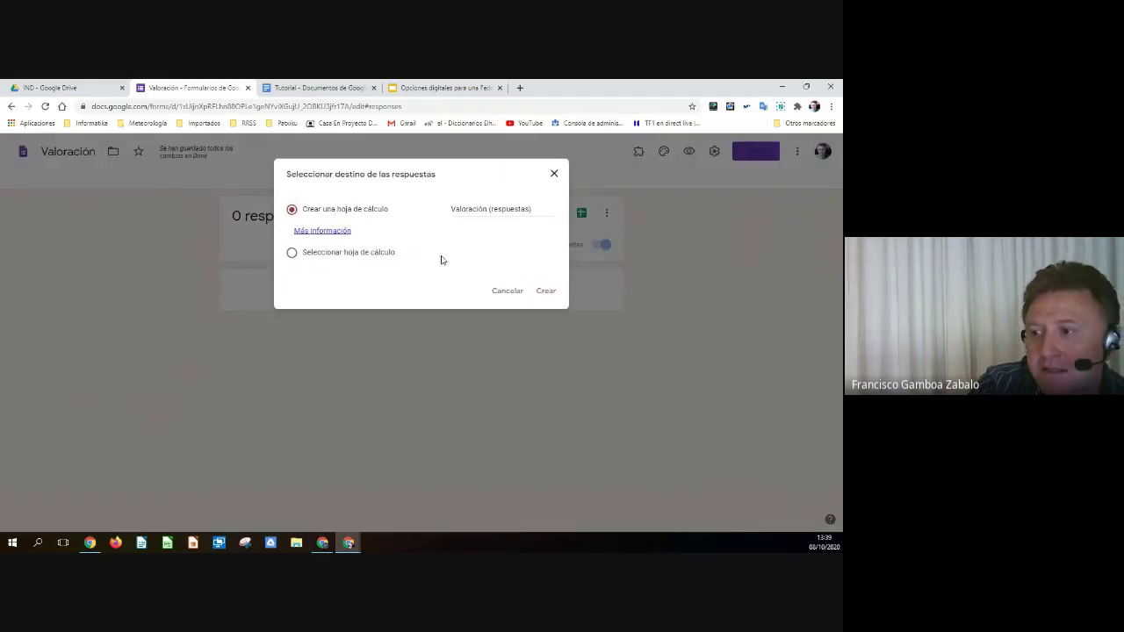
click(552, 175)
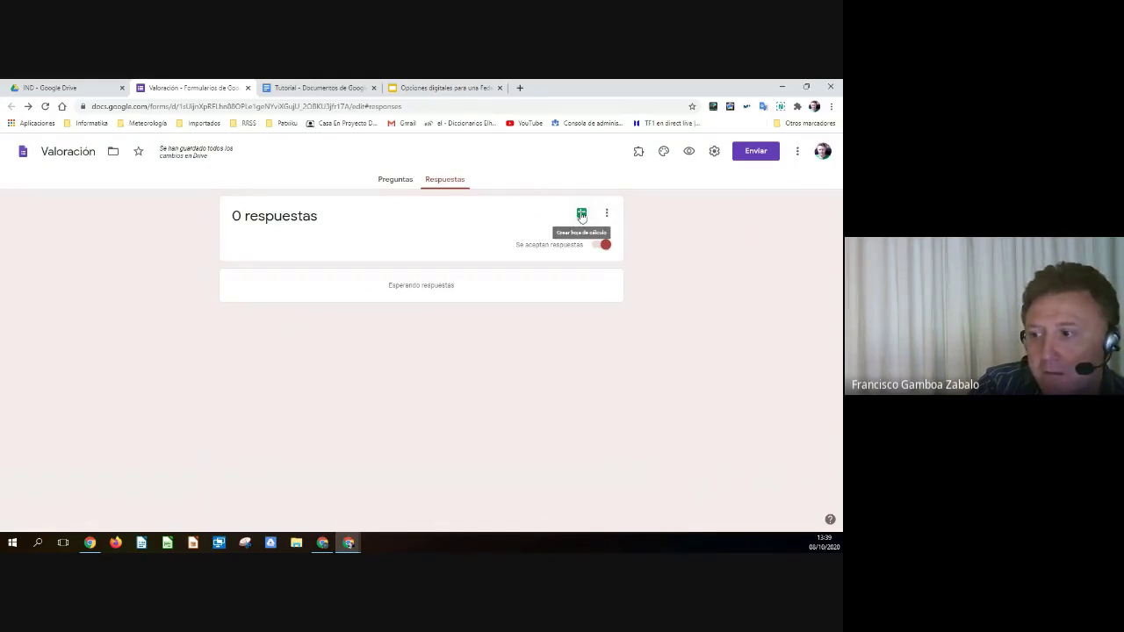
click(395, 180)
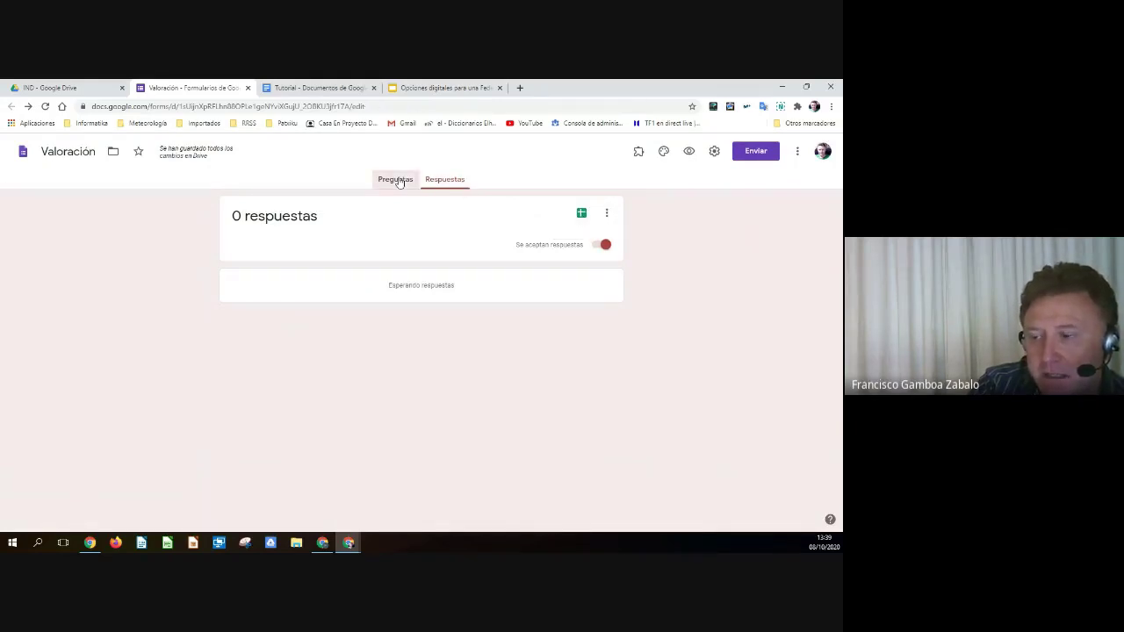
Create the linked 'Valoración (respuestas)' spreadsheet, close its tab, and go to the IND folder
click(445, 188)
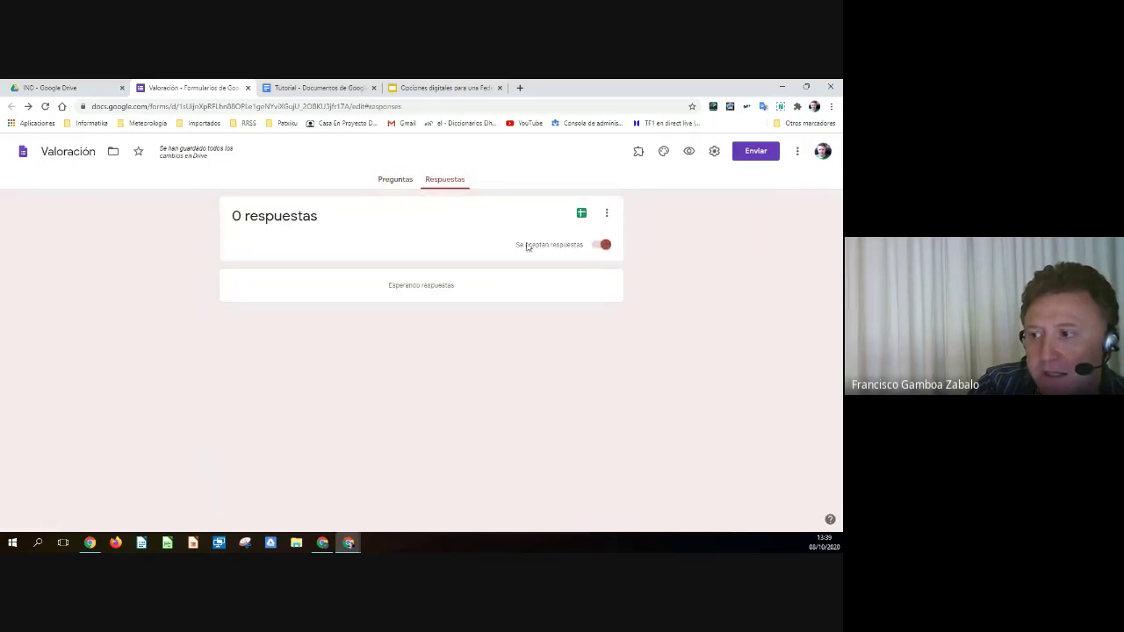
click(580, 214)
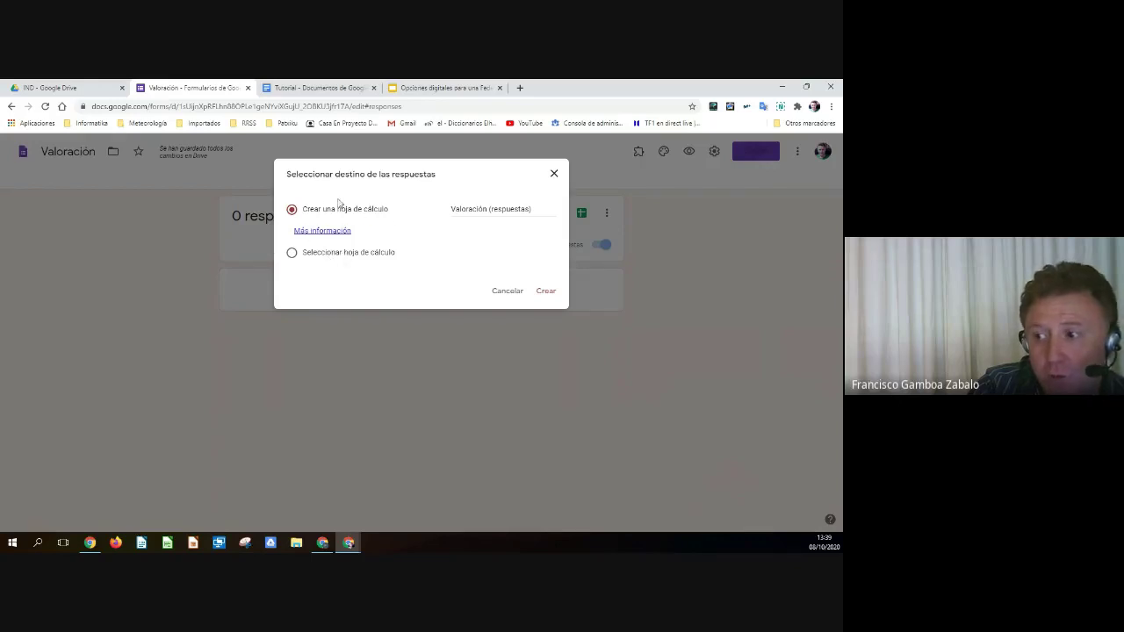
click(545, 292)
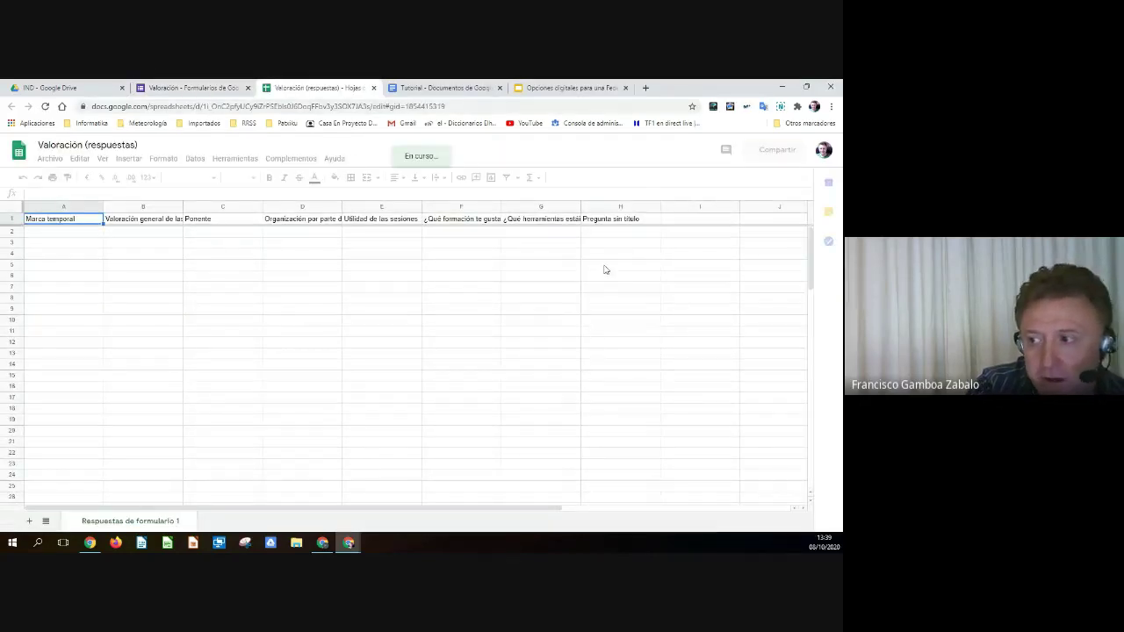
click(373, 88)
click(103, 90)
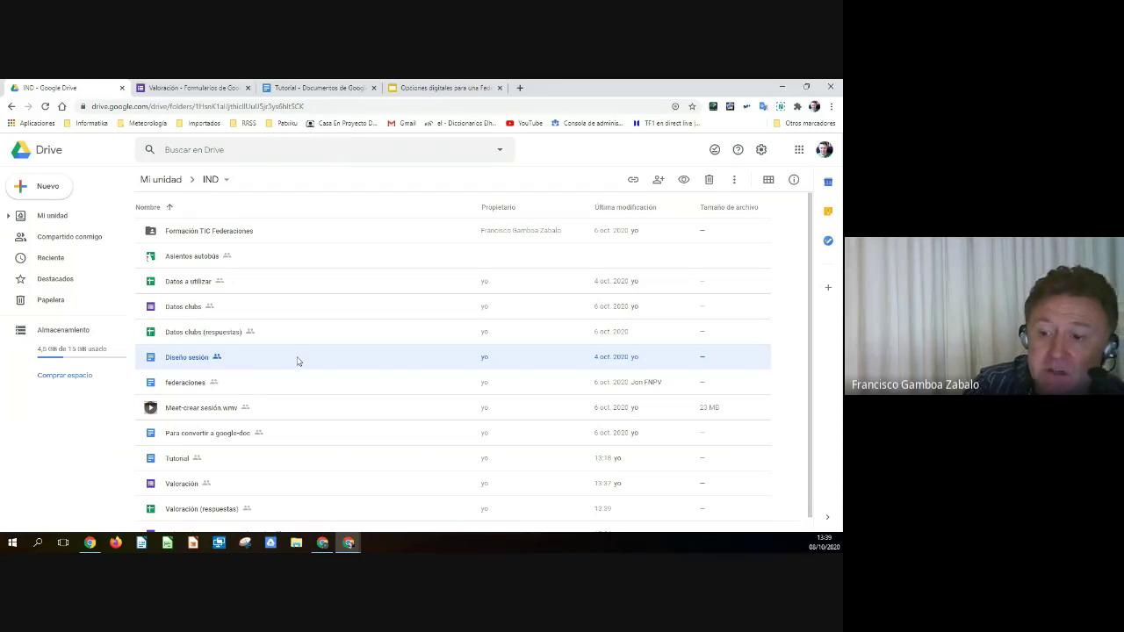
scroll(297, 360, down, 1)
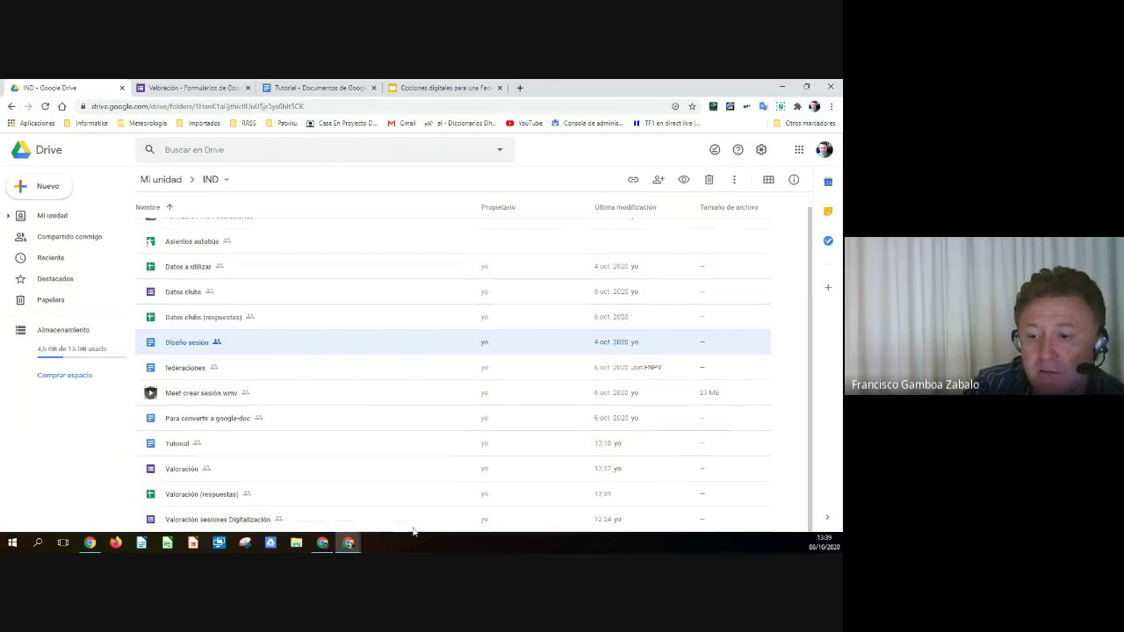
click(178, 475)
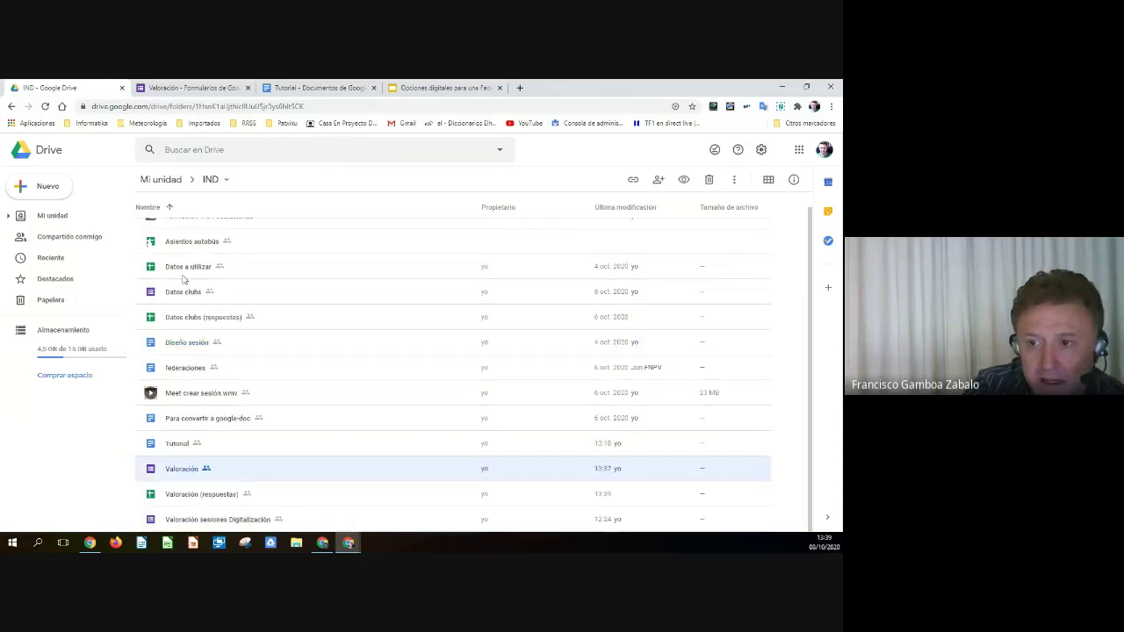
click(195, 497)
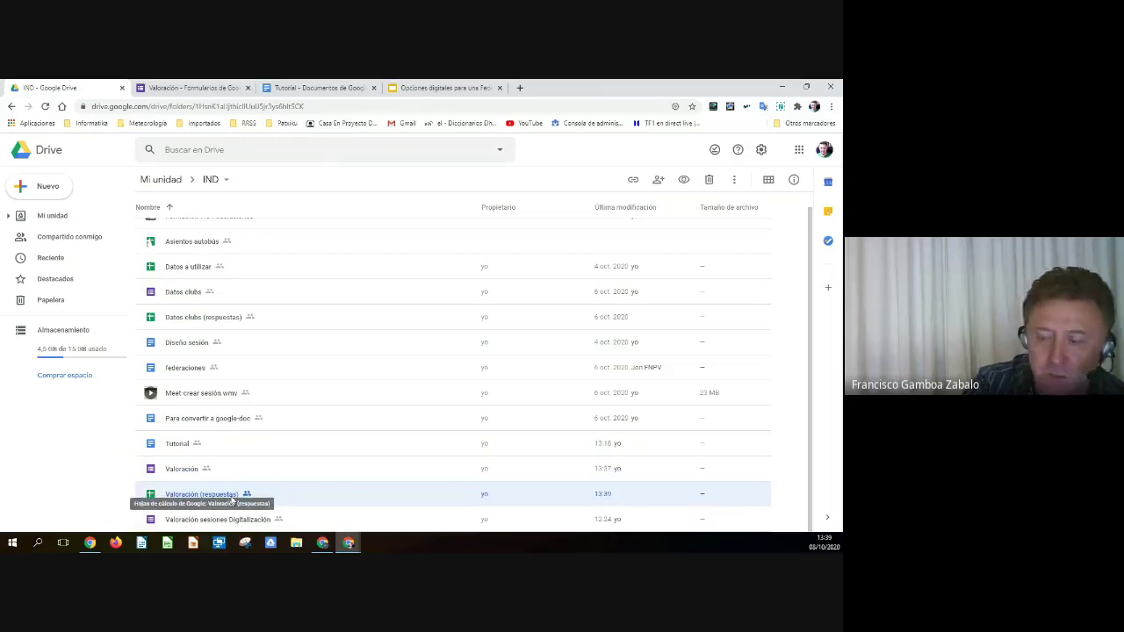
Return the form to the Preguntas view and advance the slides to 'Compartir'
click(198, 87)
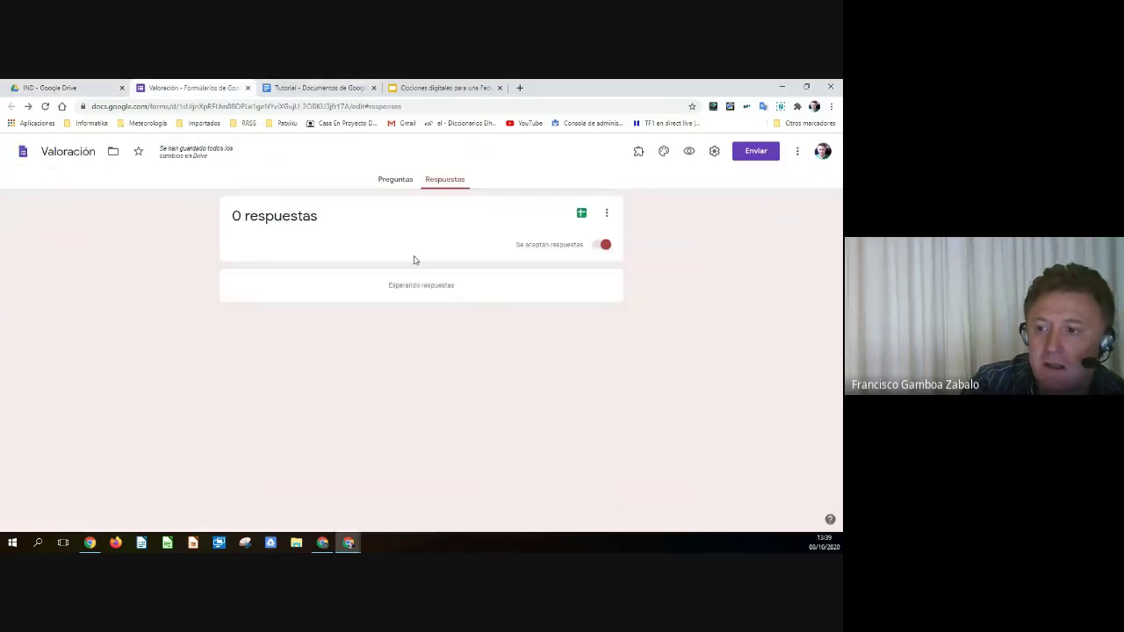
click(386, 184)
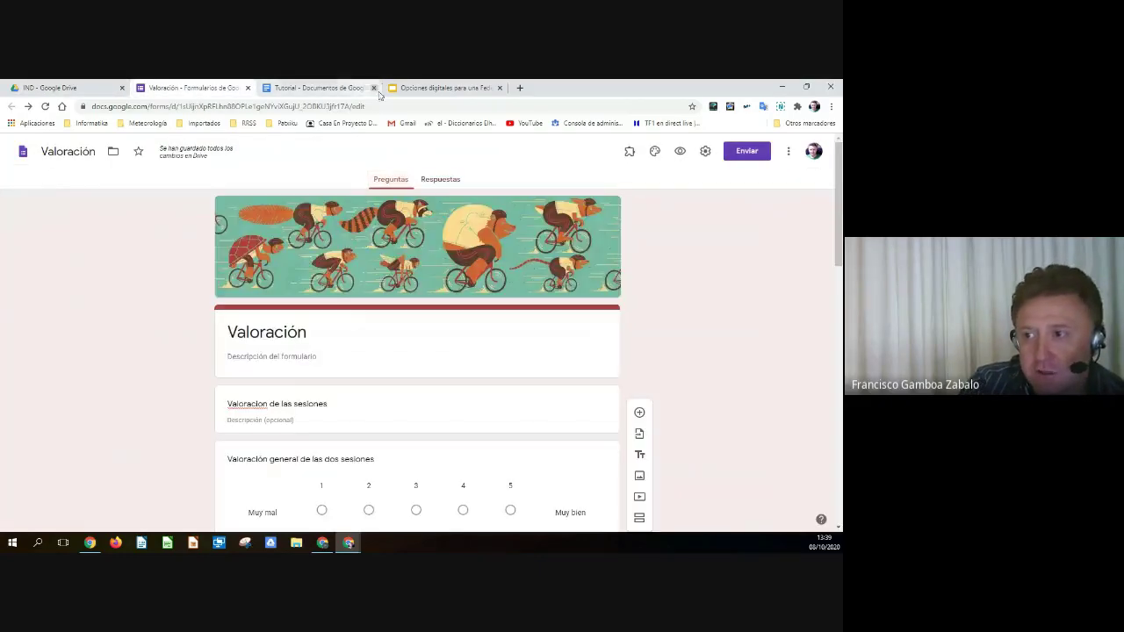
click(444, 88)
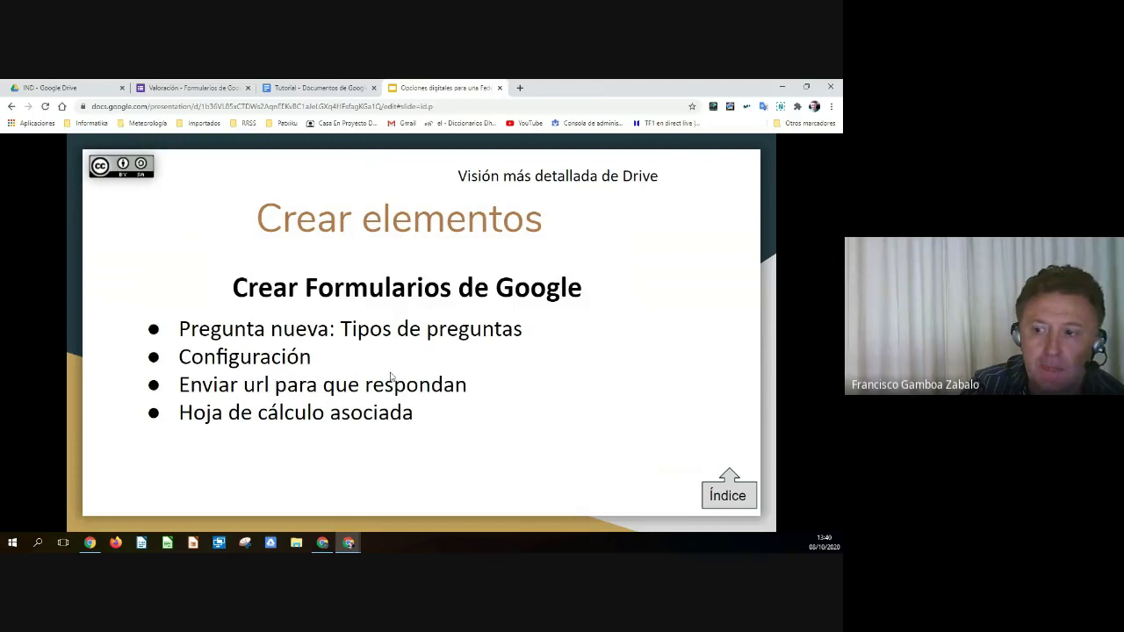
click(391, 376)
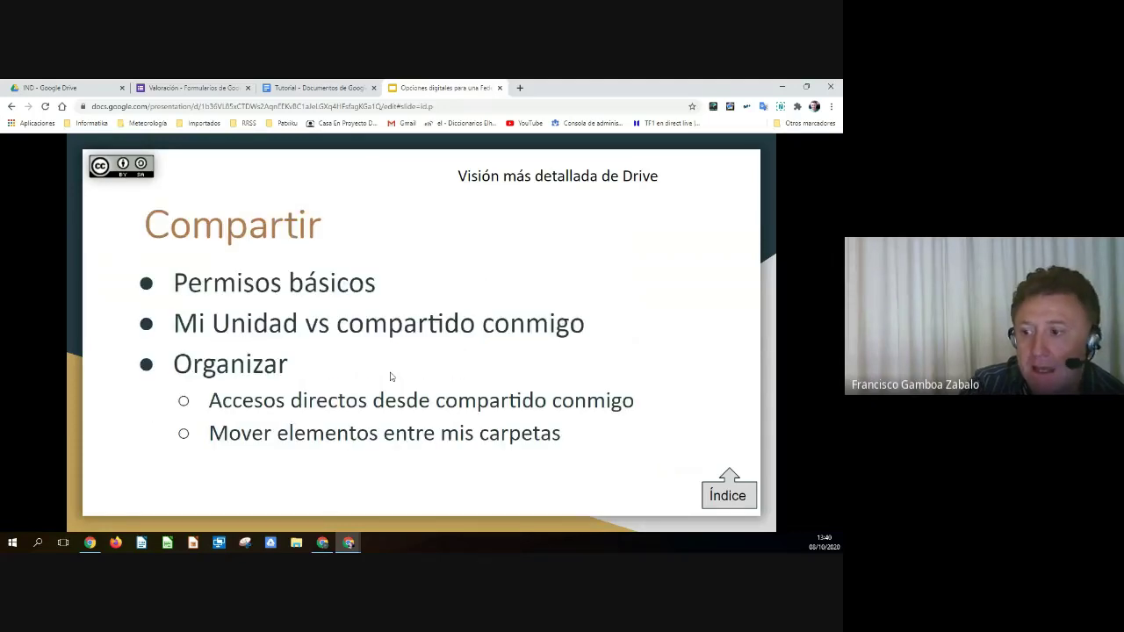
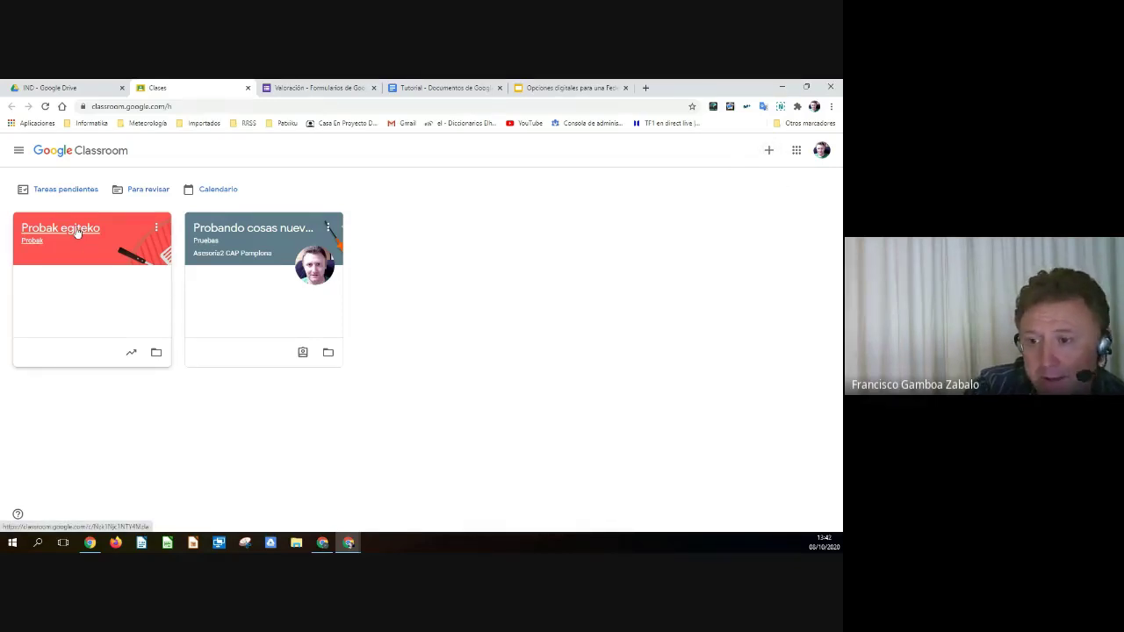
Open the Probando cosas nuevas class, check its Personas and Tablón pages, then view Trabajo de clase
click(295, 236)
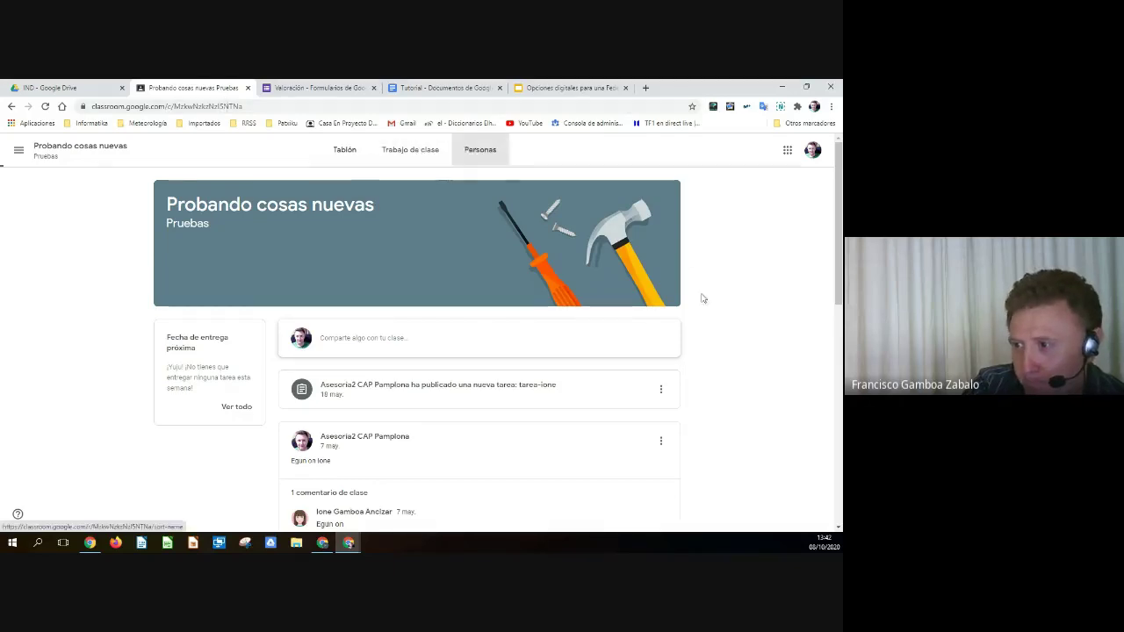
click(480, 149)
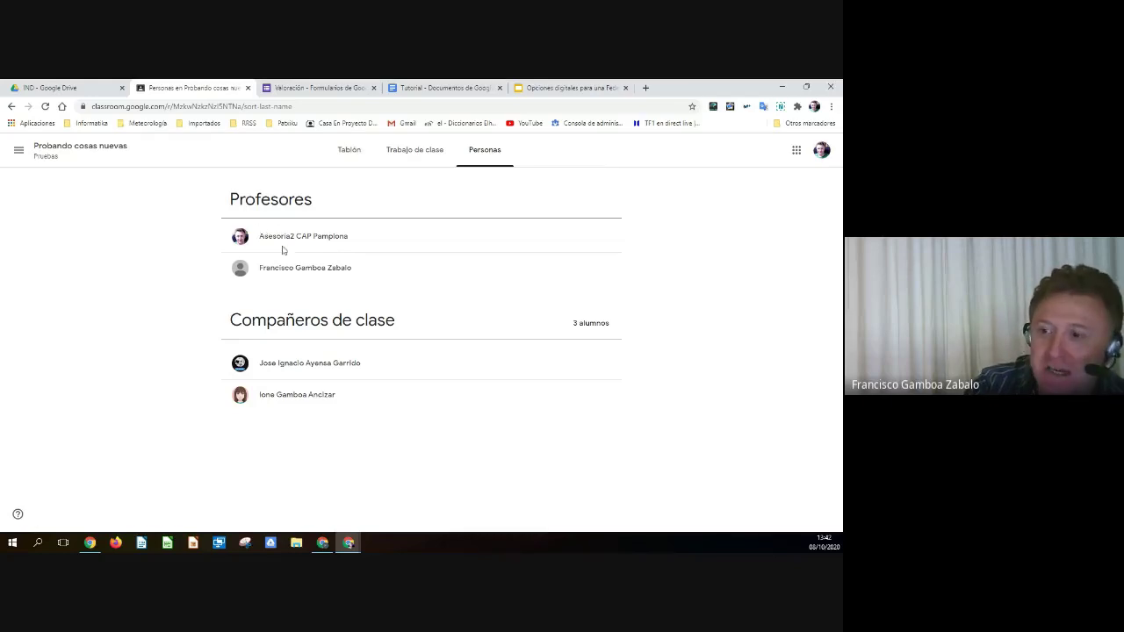
click(356, 153)
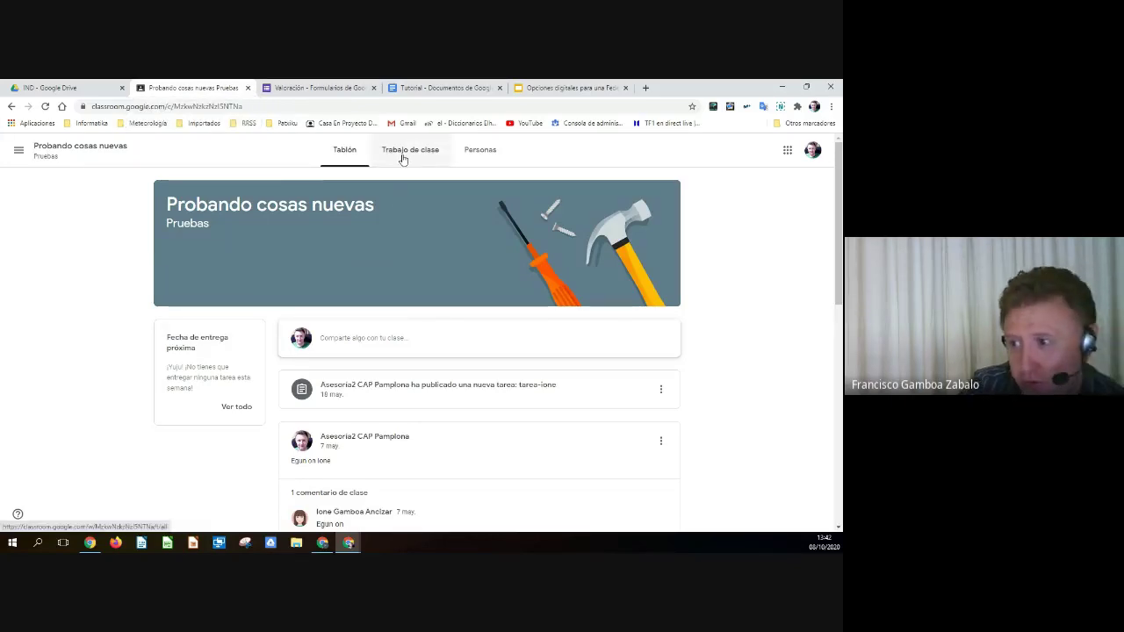
scroll(383, 359, down, 2)
scroll(384, 359, up, 2)
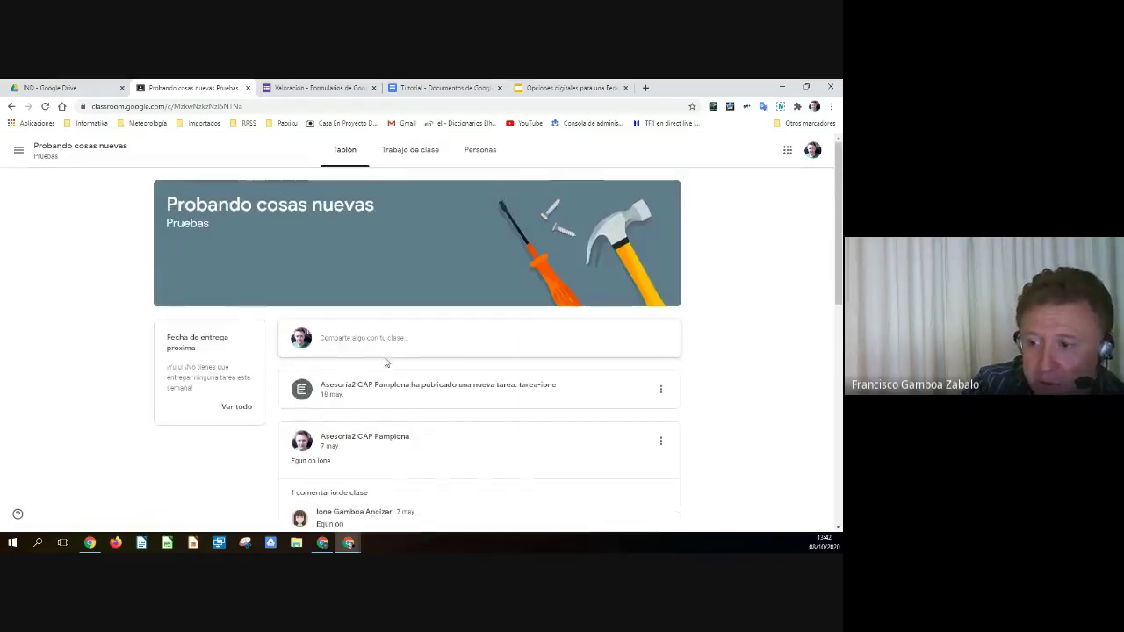
click(403, 160)
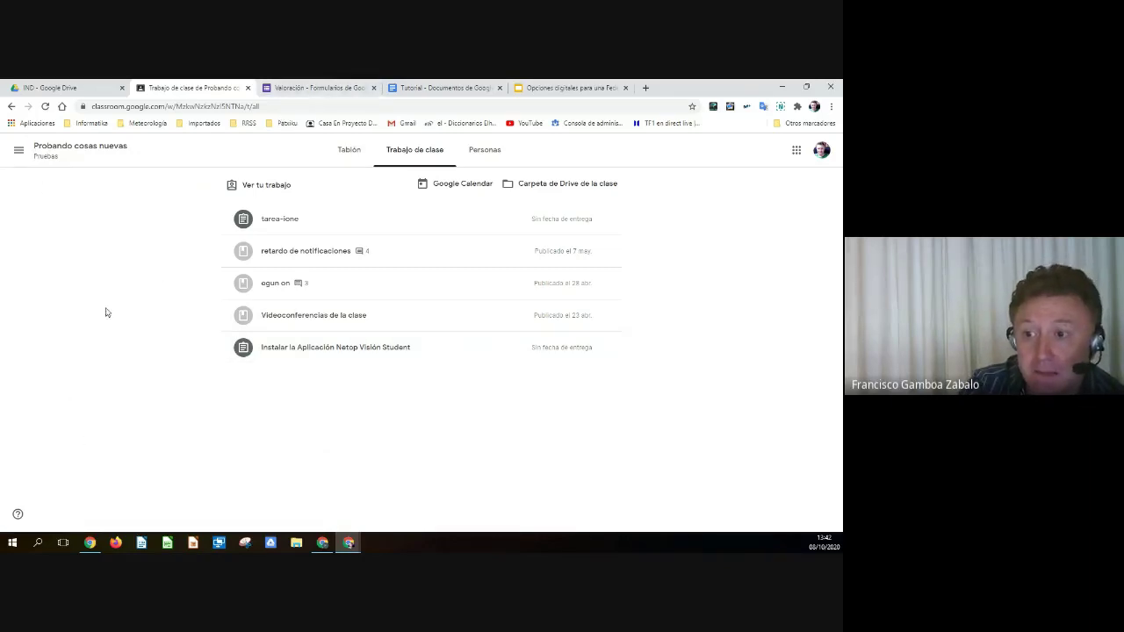
Glance at the IND Drive folder, return to Classroom and show the list of all classes
click(76, 88)
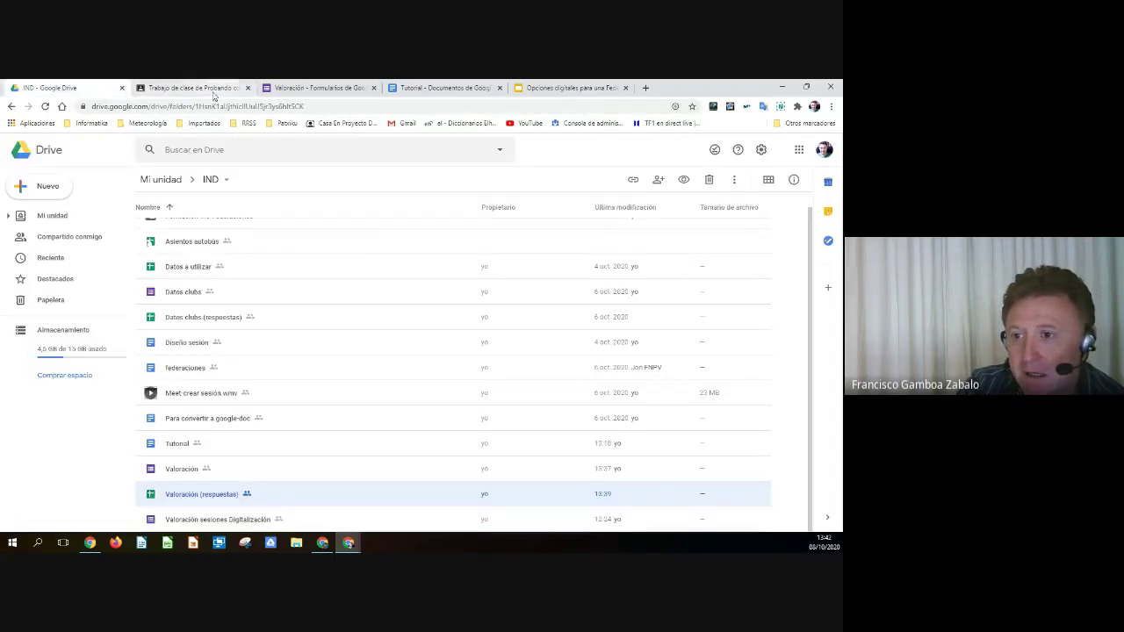
click(211, 89)
click(15, 149)
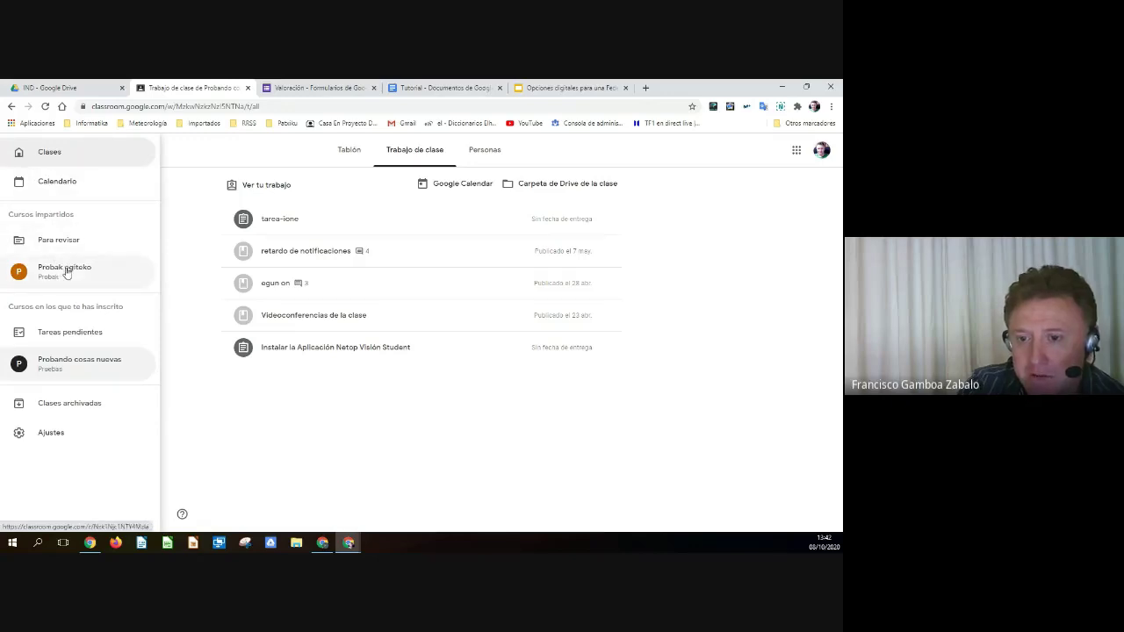
Open Probak egiteko, check Personas, cancel a student invitation, and view its empty Trabajo de clase page
click(67, 271)
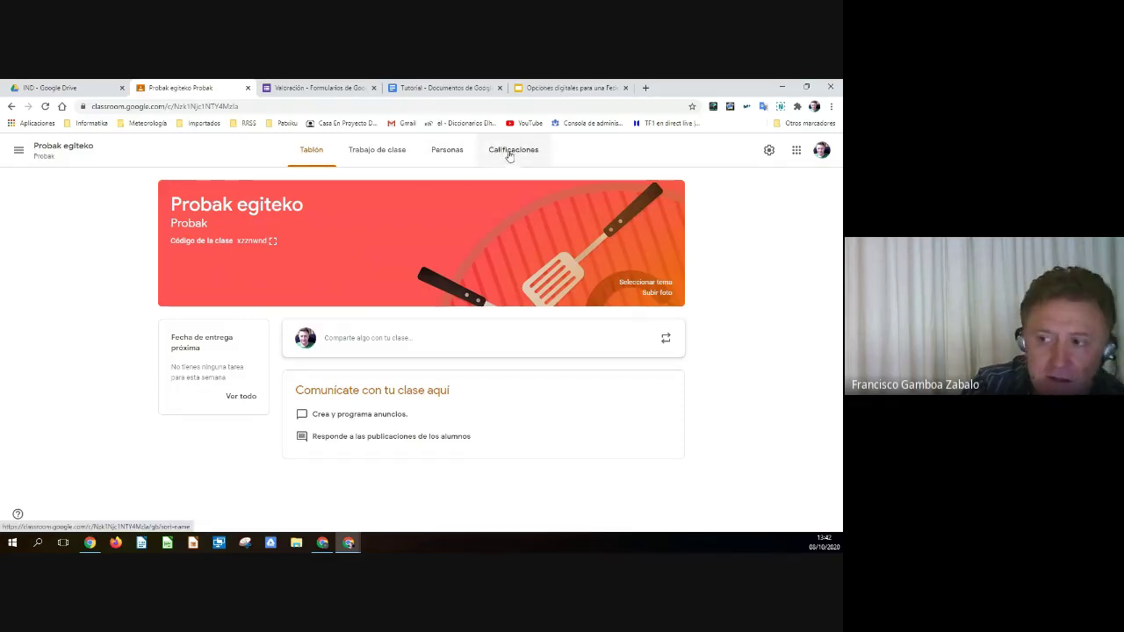
click(444, 151)
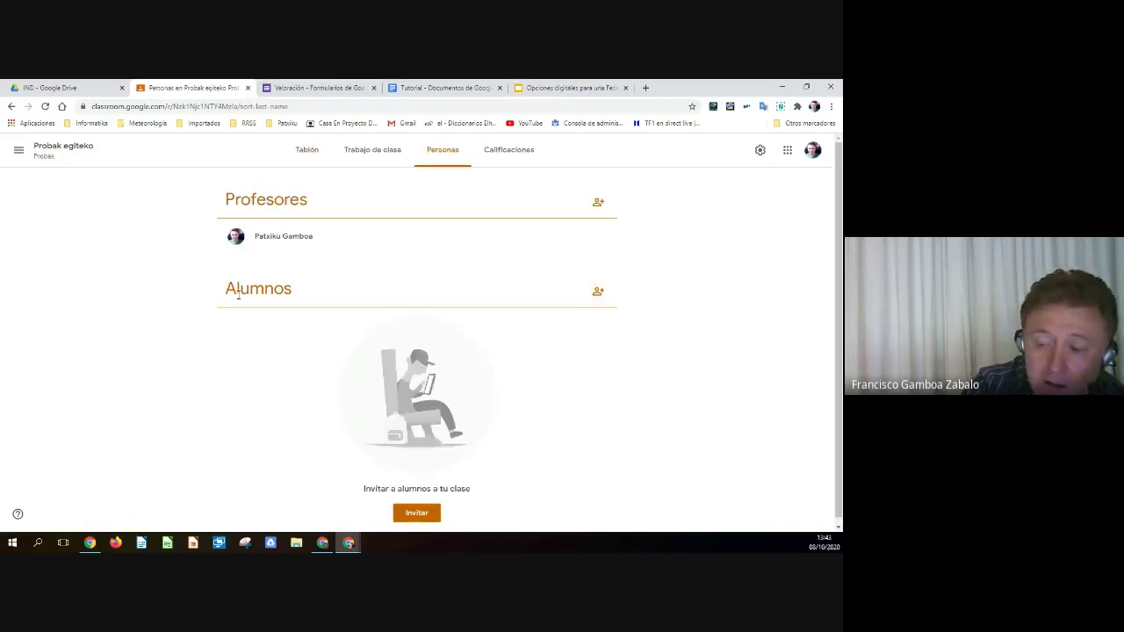
click(597, 292)
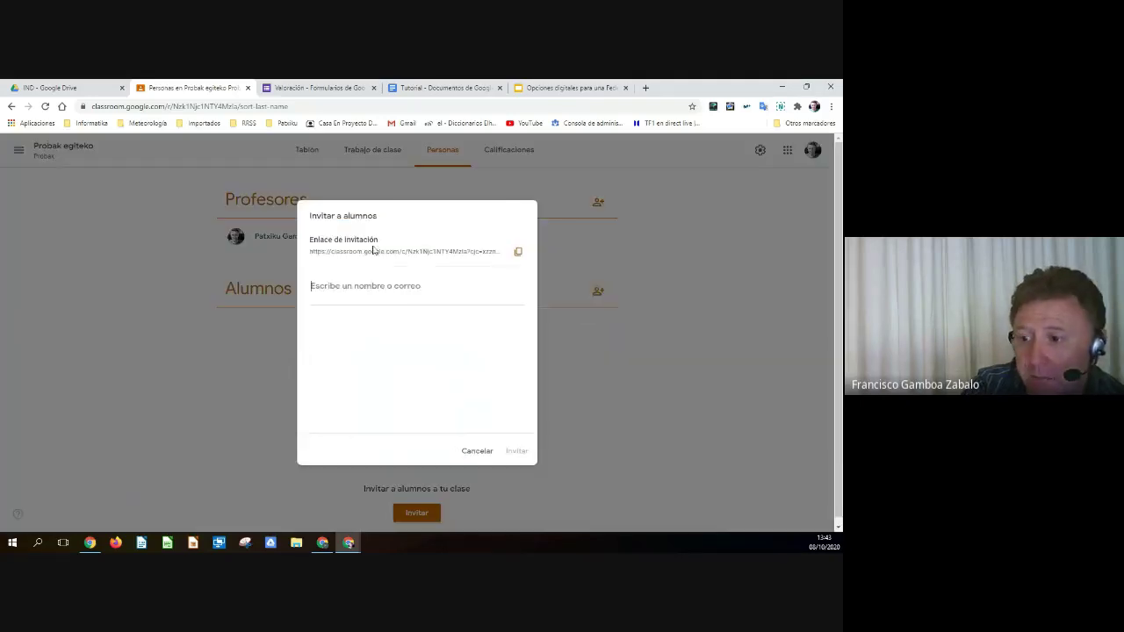
click(474, 451)
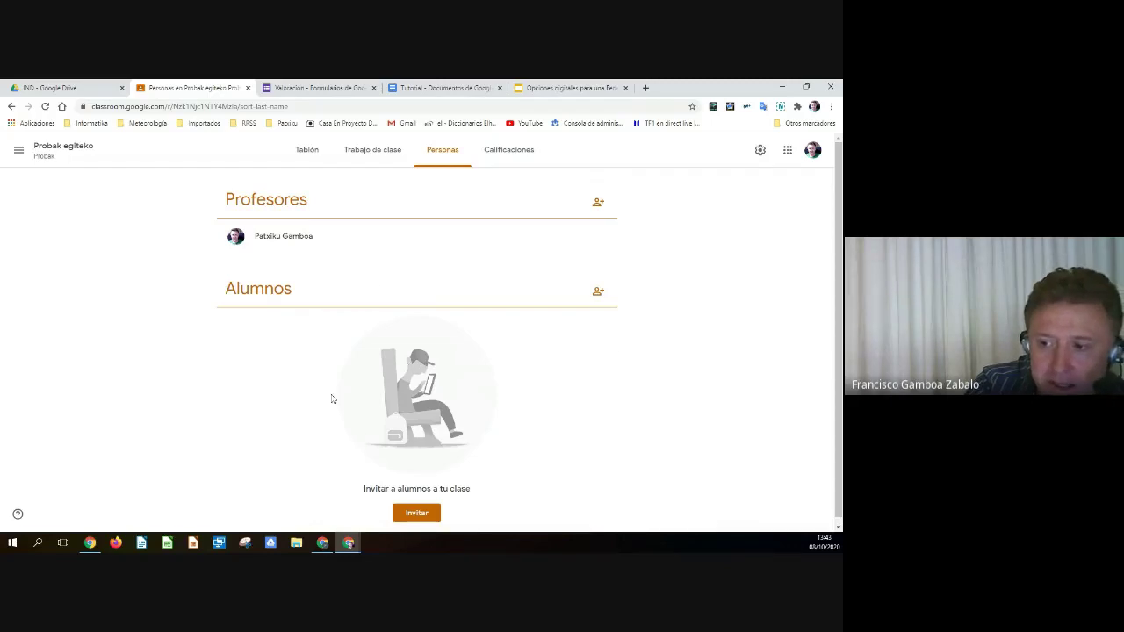
click(372, 151)
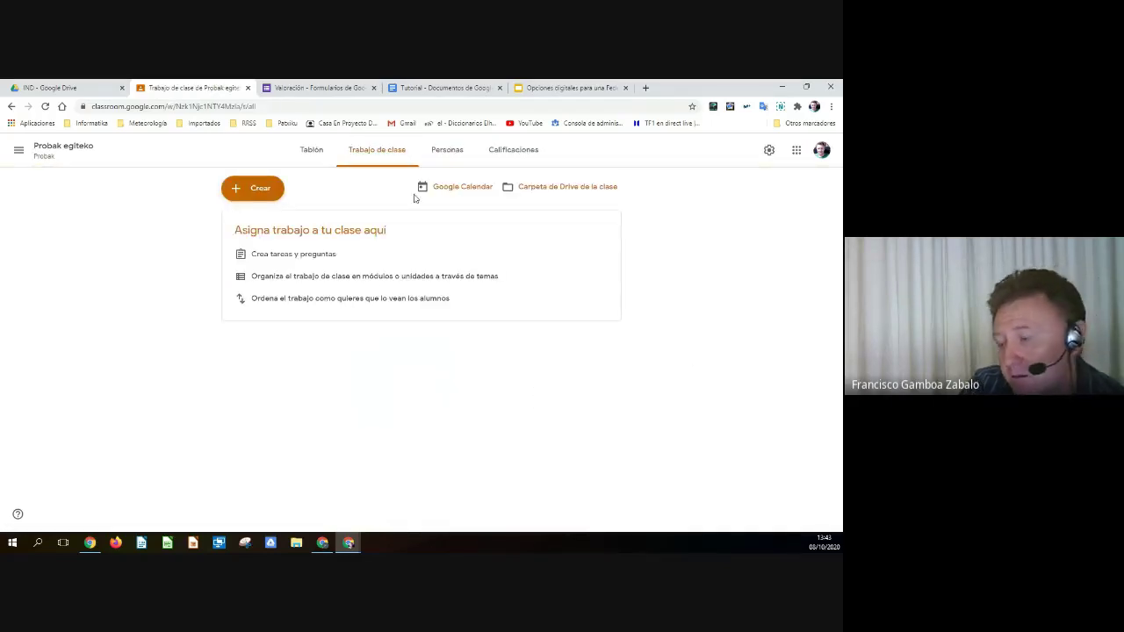
Add the topic 'jhsadjdsaj' to the Probak egiteko classwork and close the Classroom tab
click(249, 191)
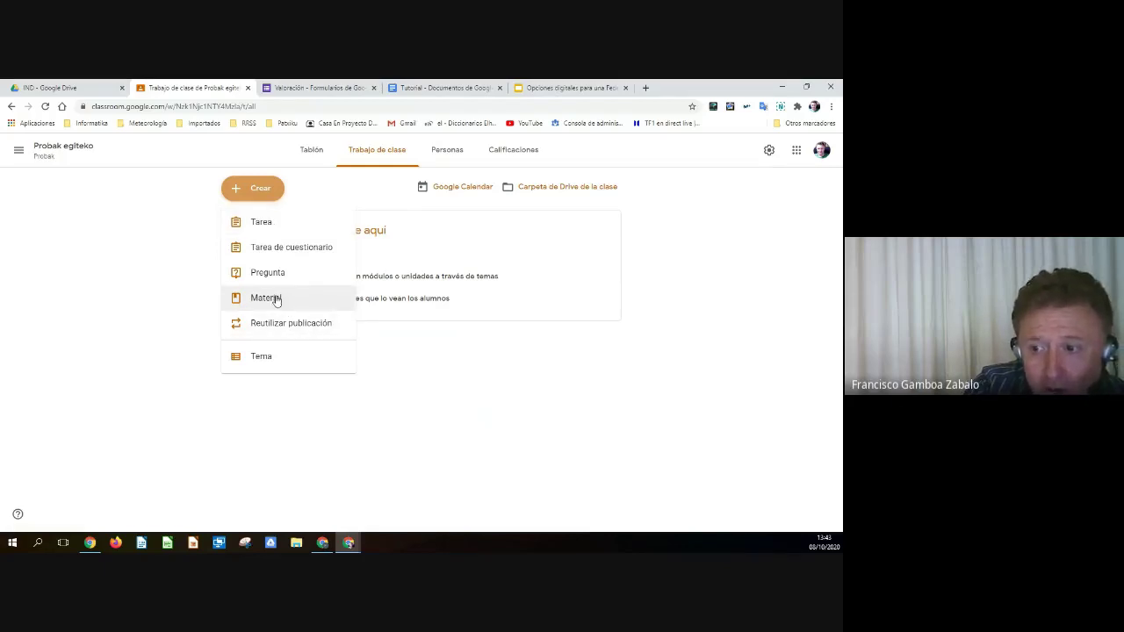
click(259, 357)
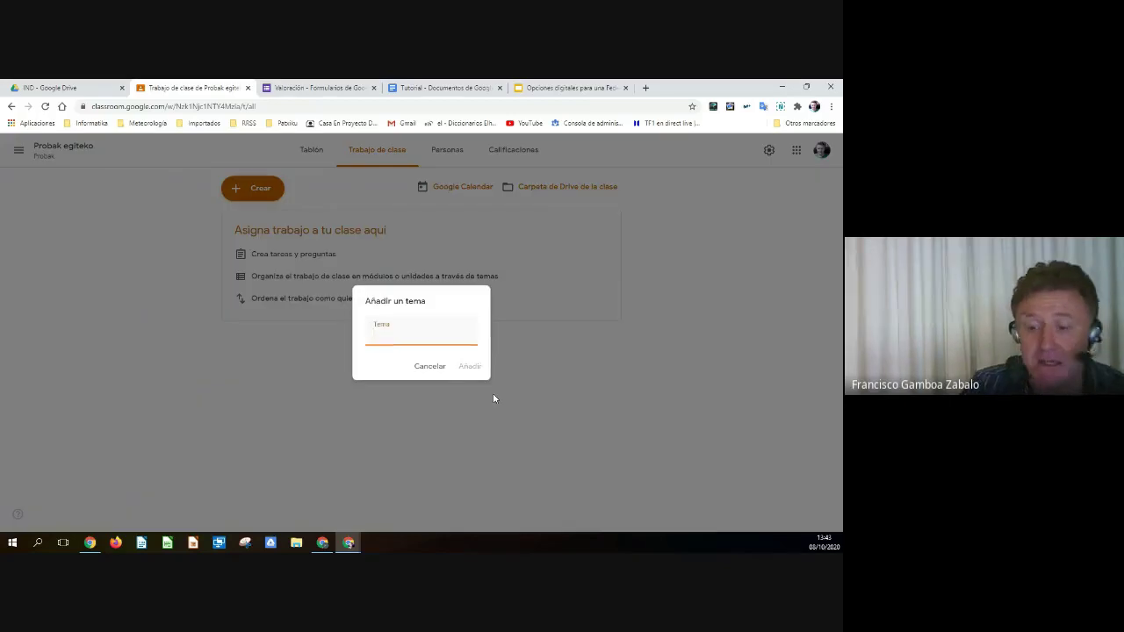
text(jhsadjdsaj)
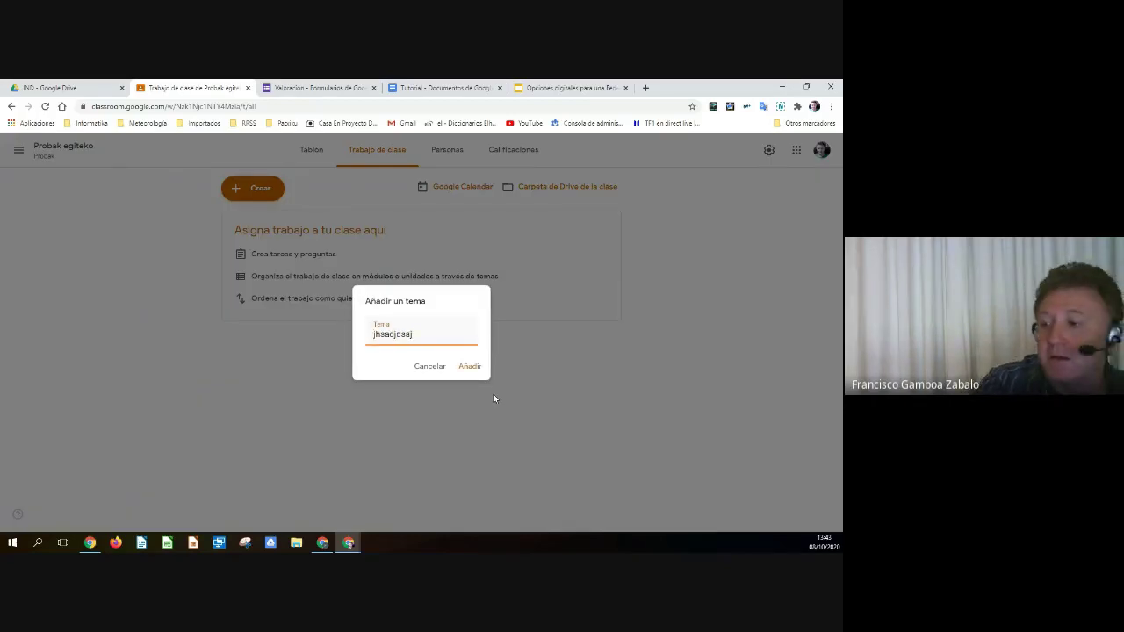
click(470, 366)
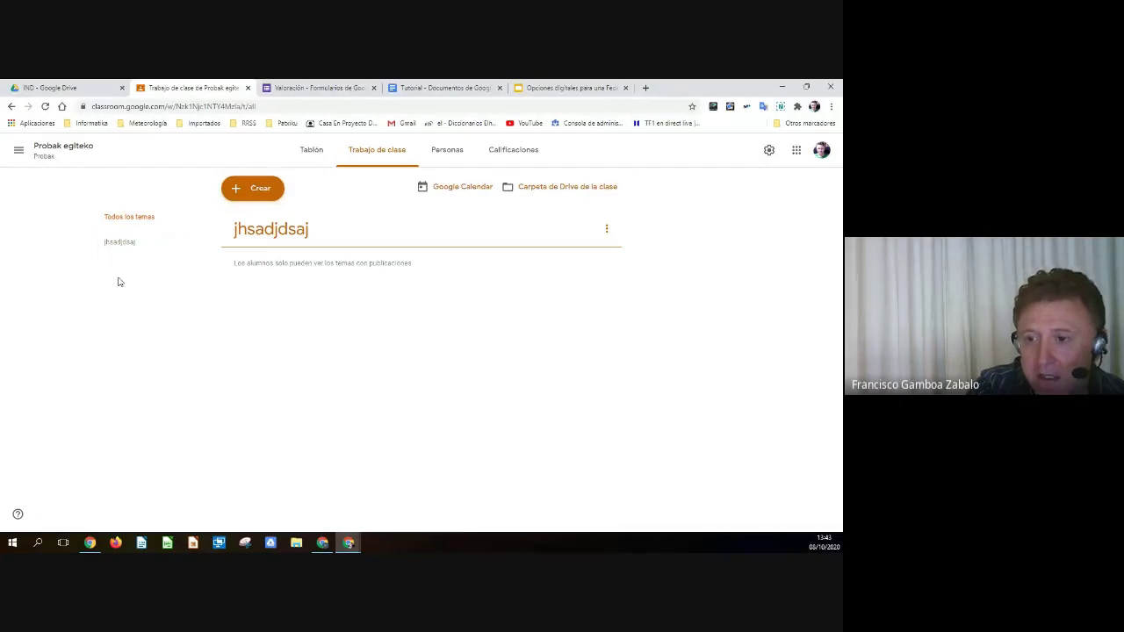
click(248, 87)
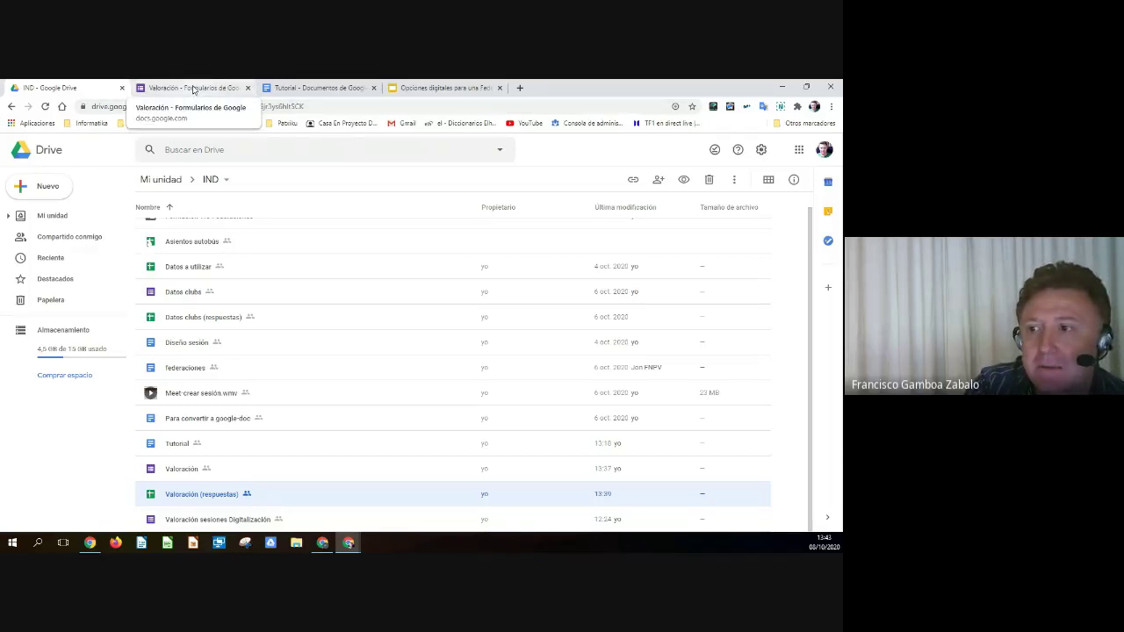
click(458, 89)
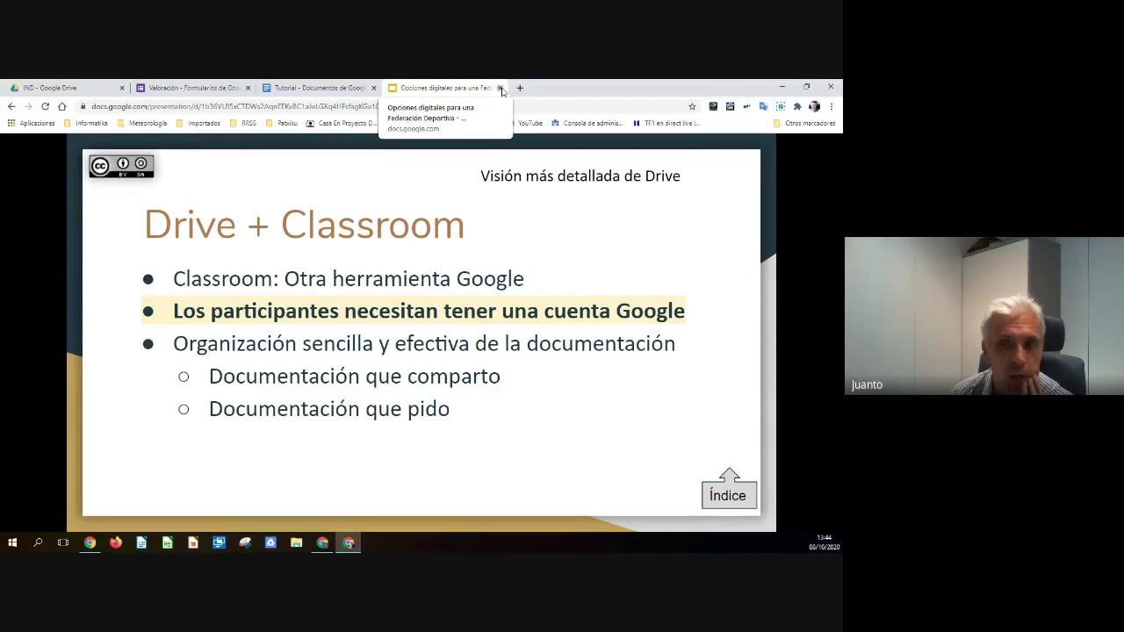
click(53, 88)
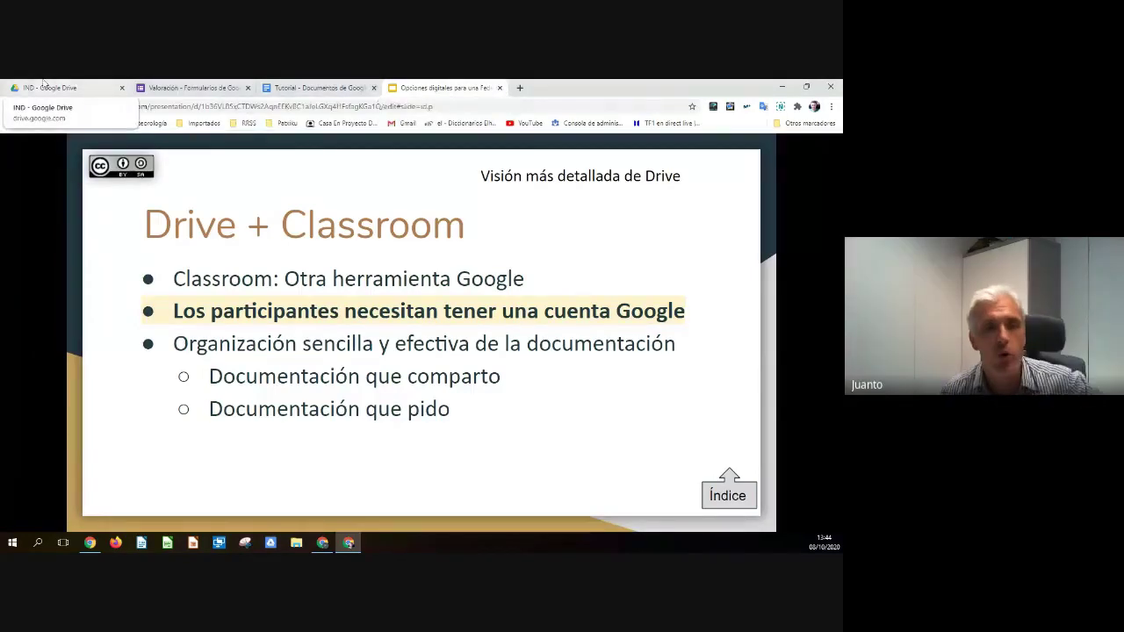
Open the Formación TIC Federaciones folder and copy its anyone-with-the-link share link
scroll(308, 305, up, 1)
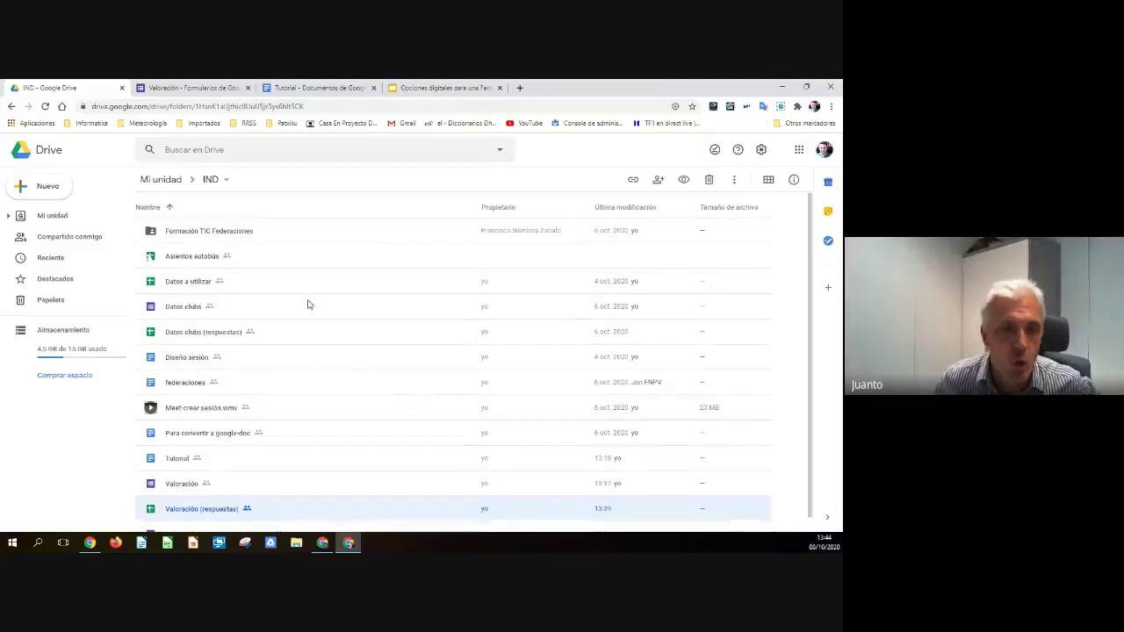
double_click(225, 232)
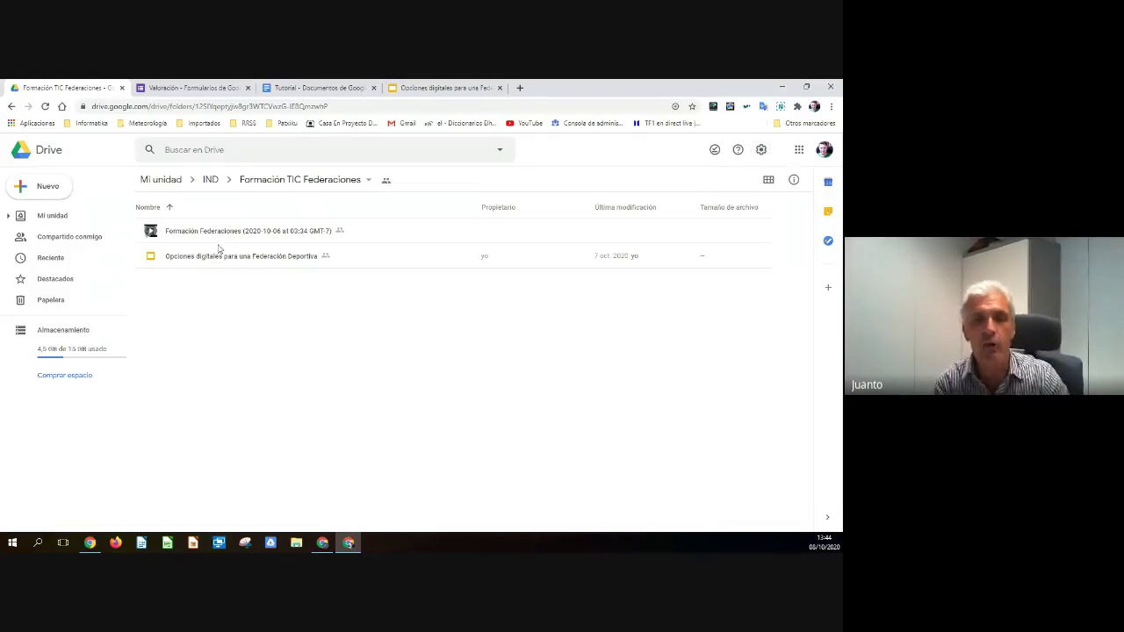
click(366, 183)
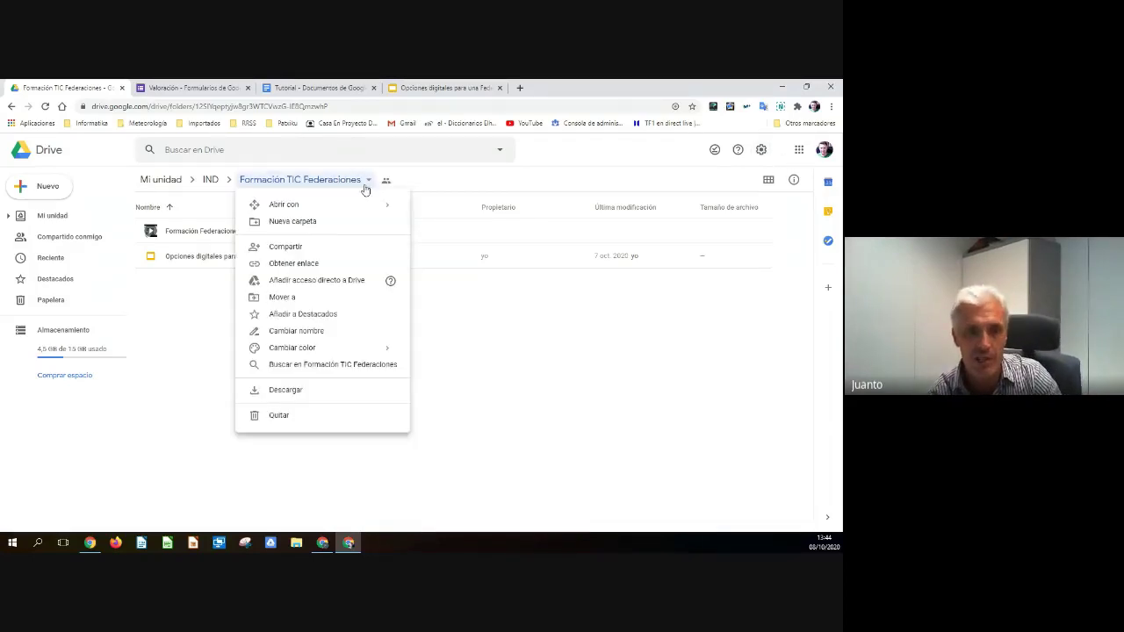
click(295, 263)
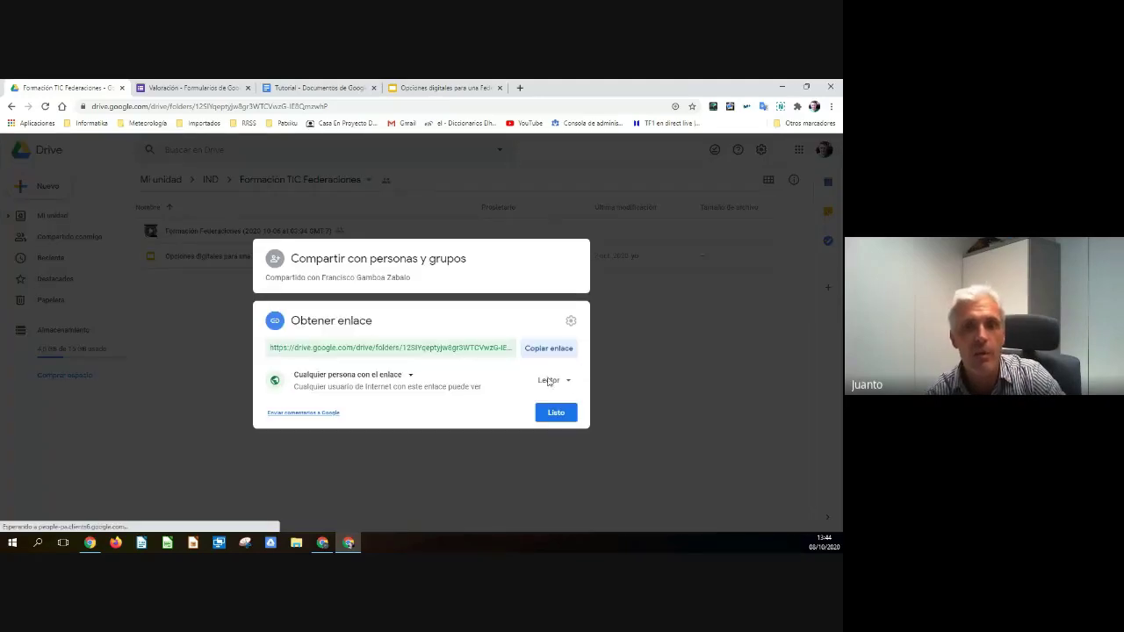
click(548, 349)
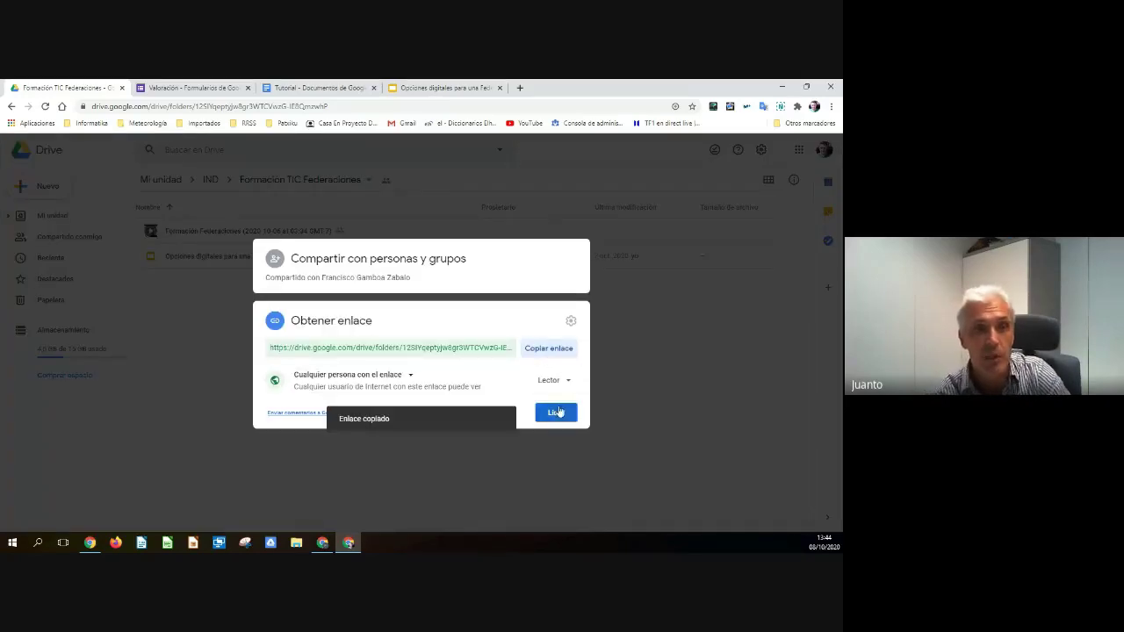
click(555, 412)
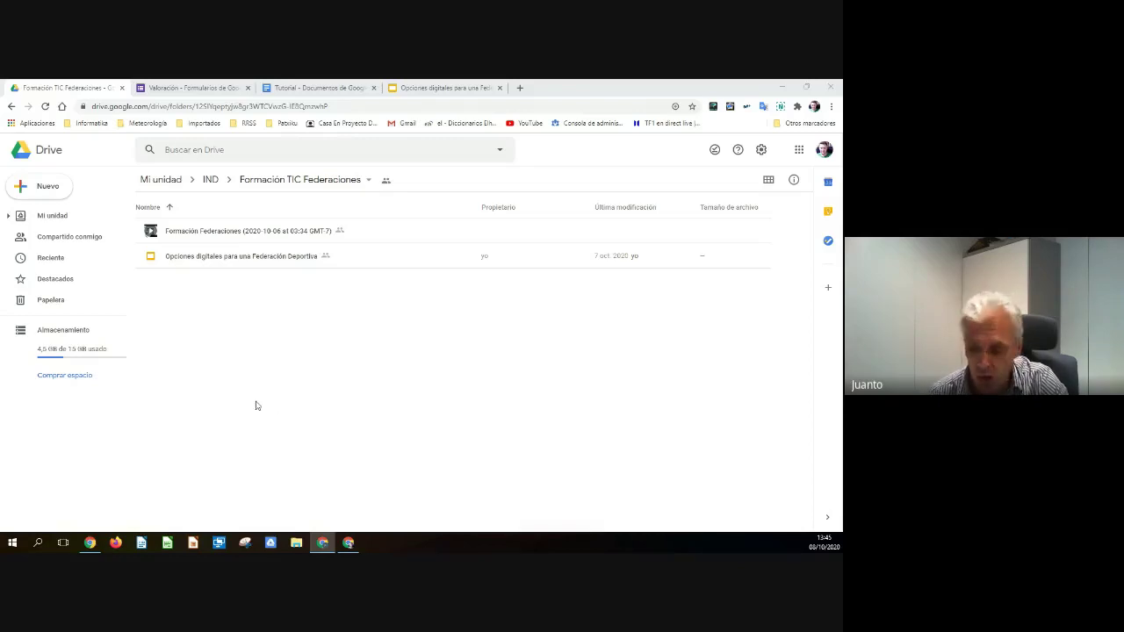
In the Valoración form, title the untitled last question 'ggg'
click(186, 89)
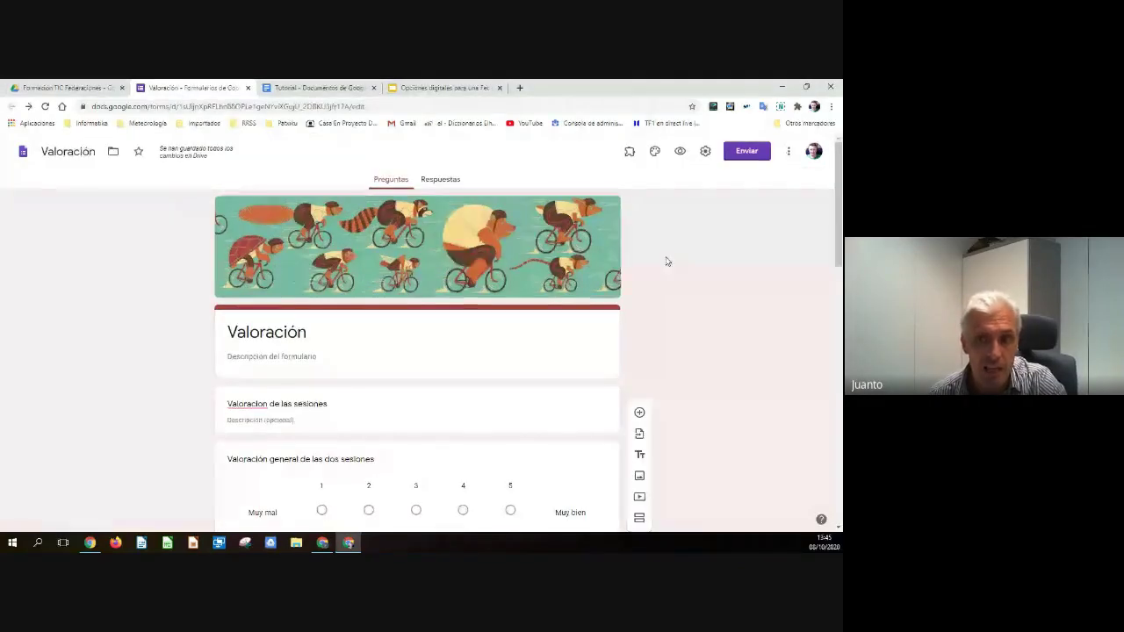
scroll(666, 260, down, 5)
scroll(667, 261, down, 5)
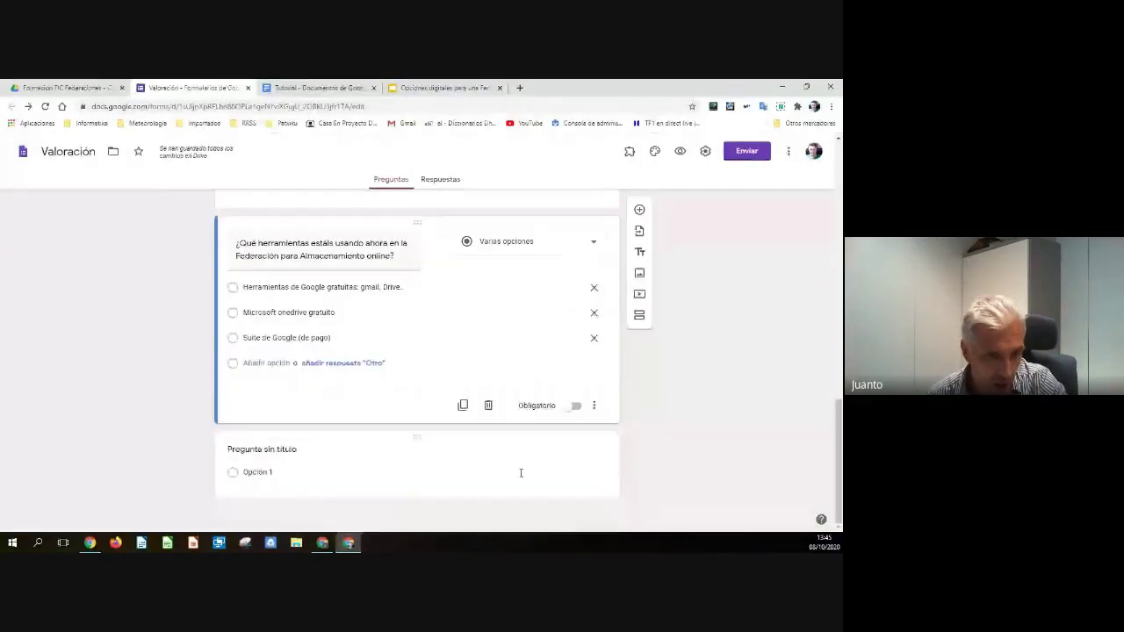
click(367, 474)
click(560, 389)
key(Escape)
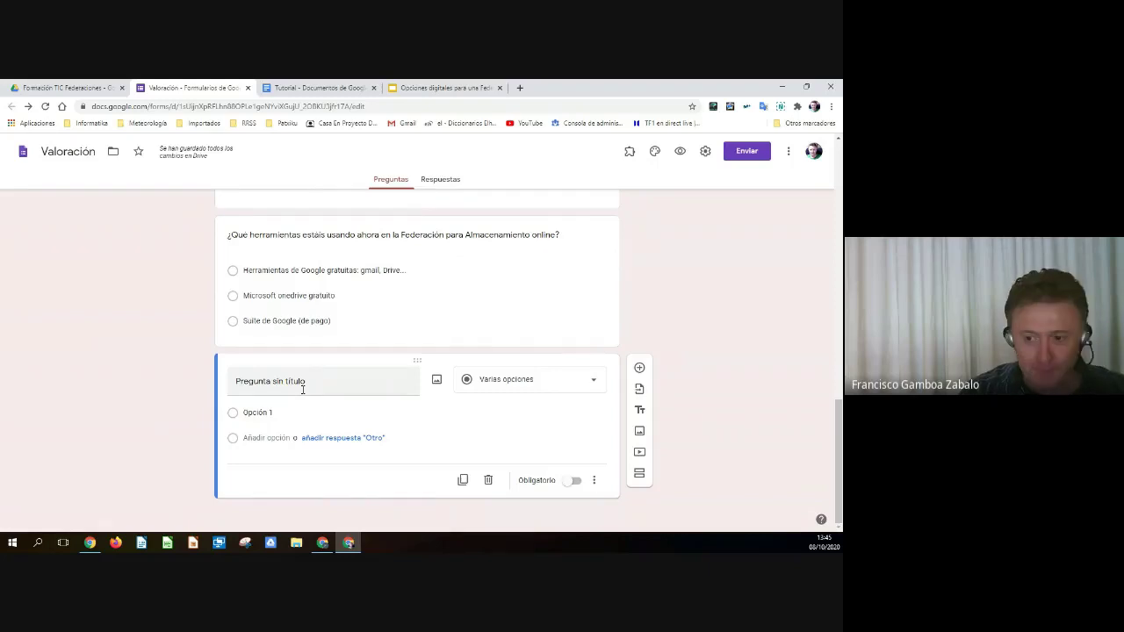
click(302, 389)
text(ggg)
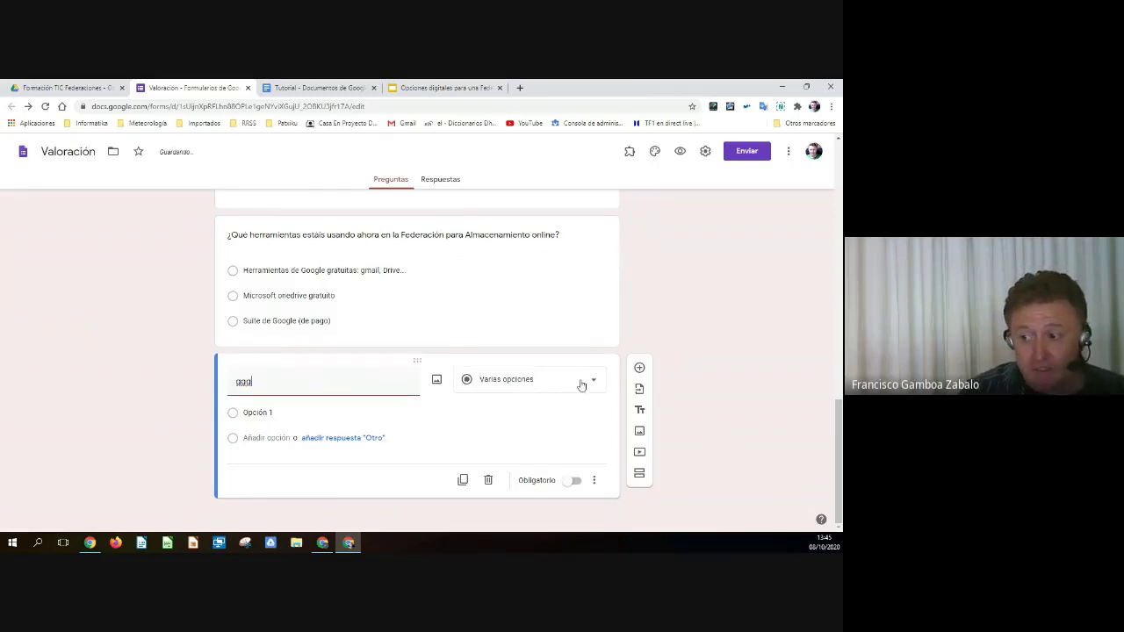
Try the Subir archivos type for ggg, toggling file-type restriction and keeping maximum files at 1
click(582, 384)
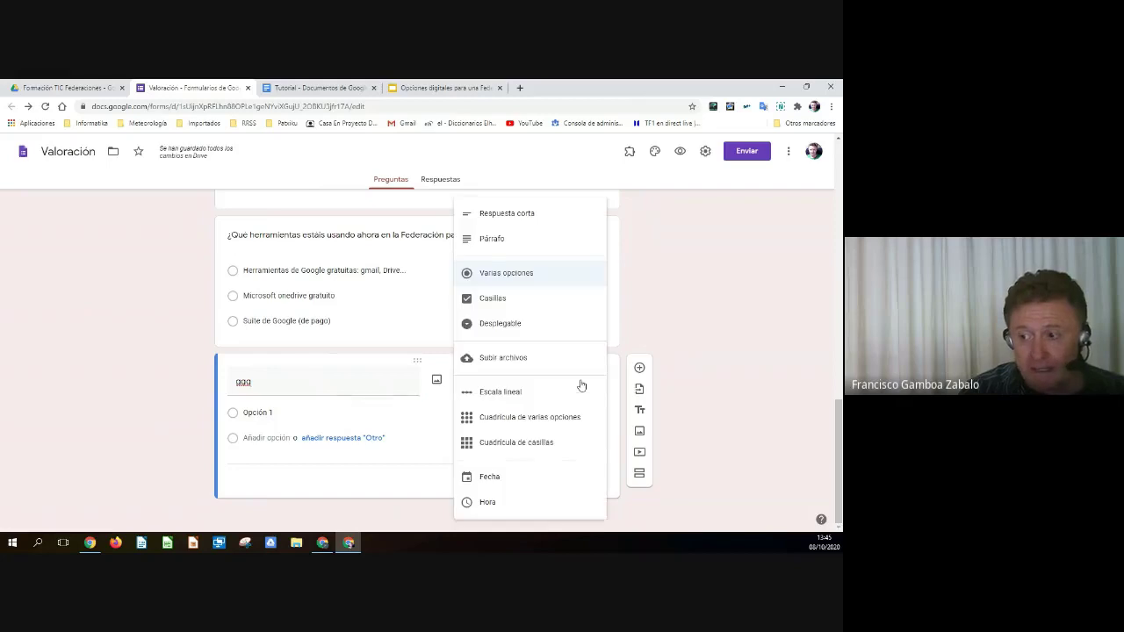
click(506, 359)
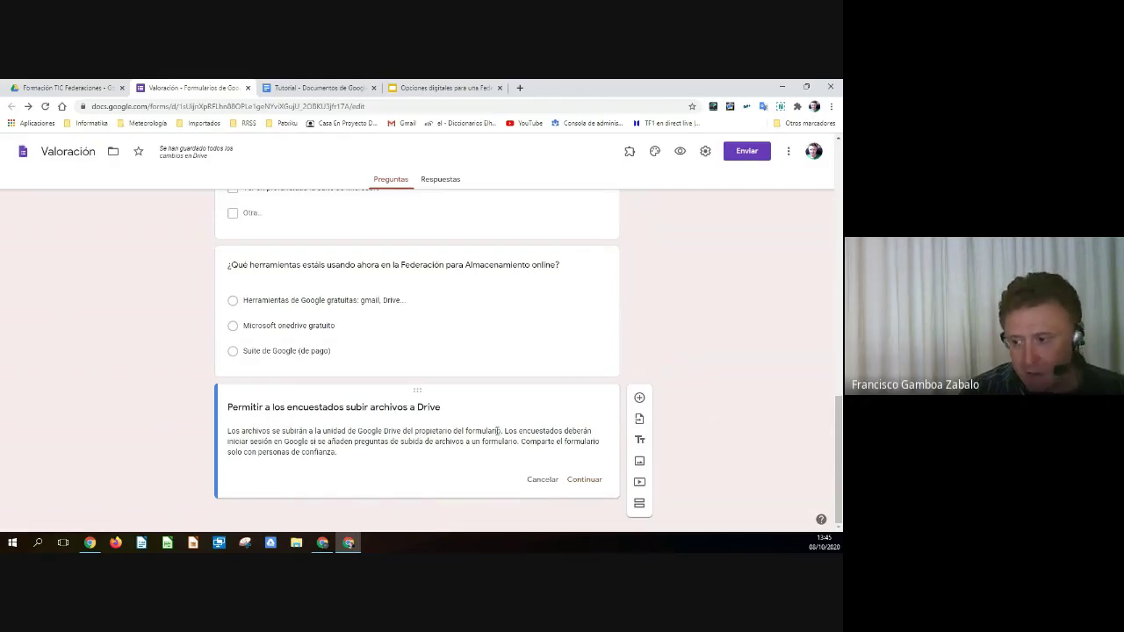
click(582, 479)
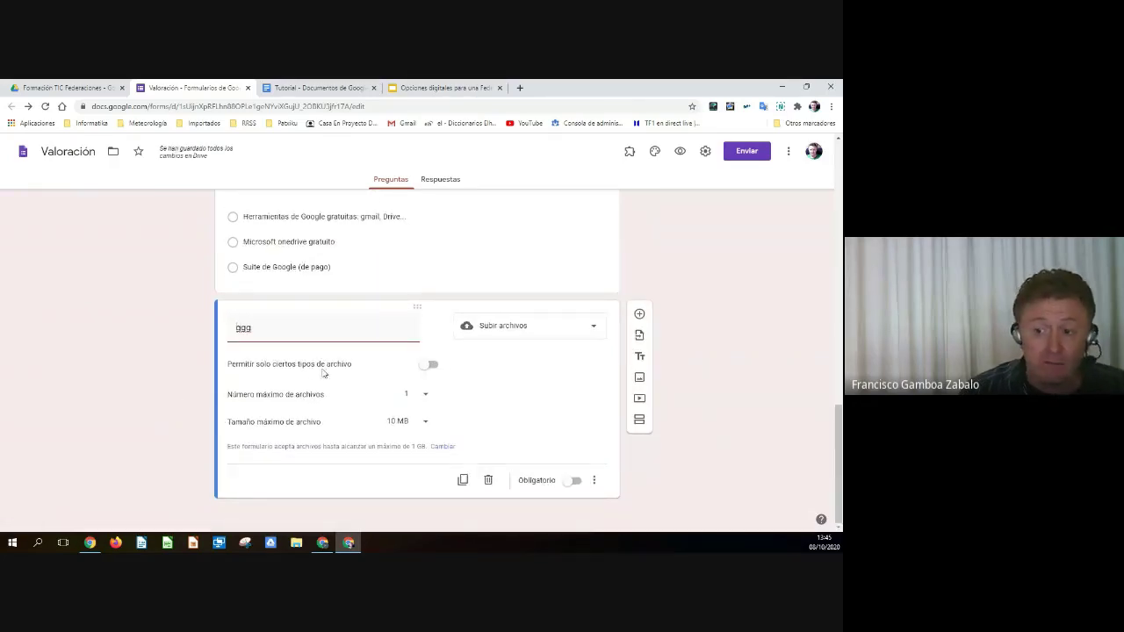
click(431, 365)
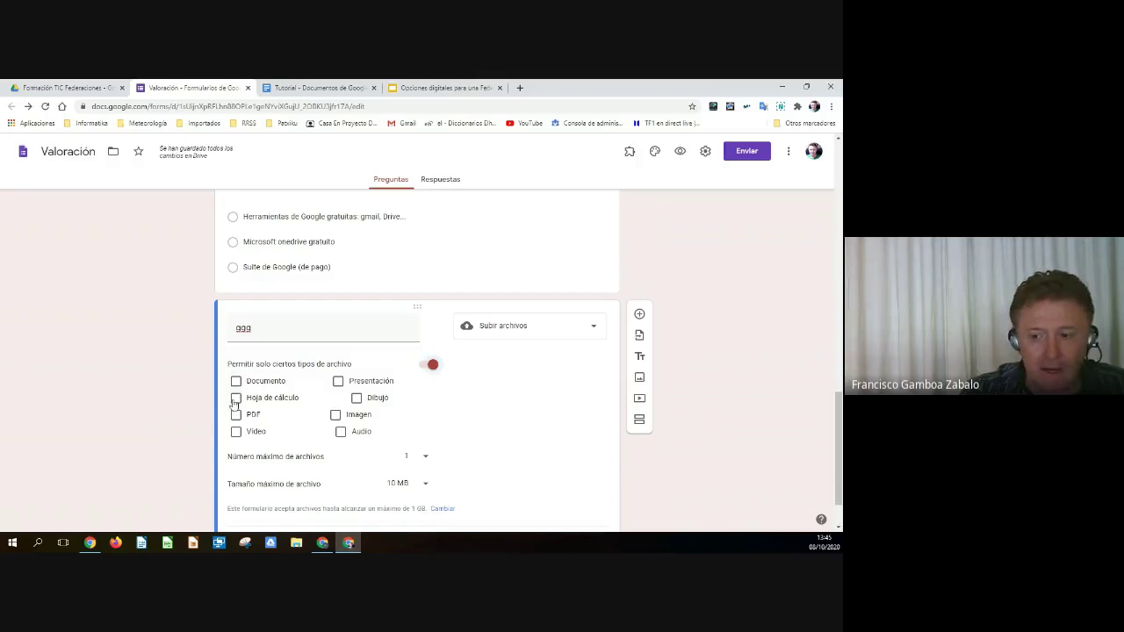
click(430, 364)
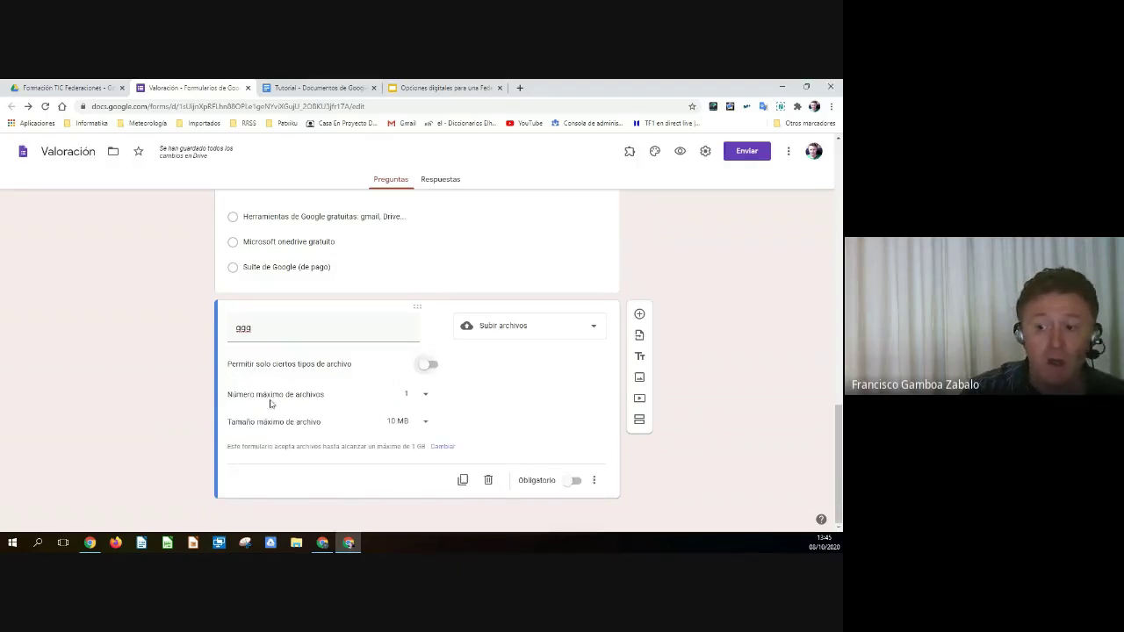
click(423, 398)
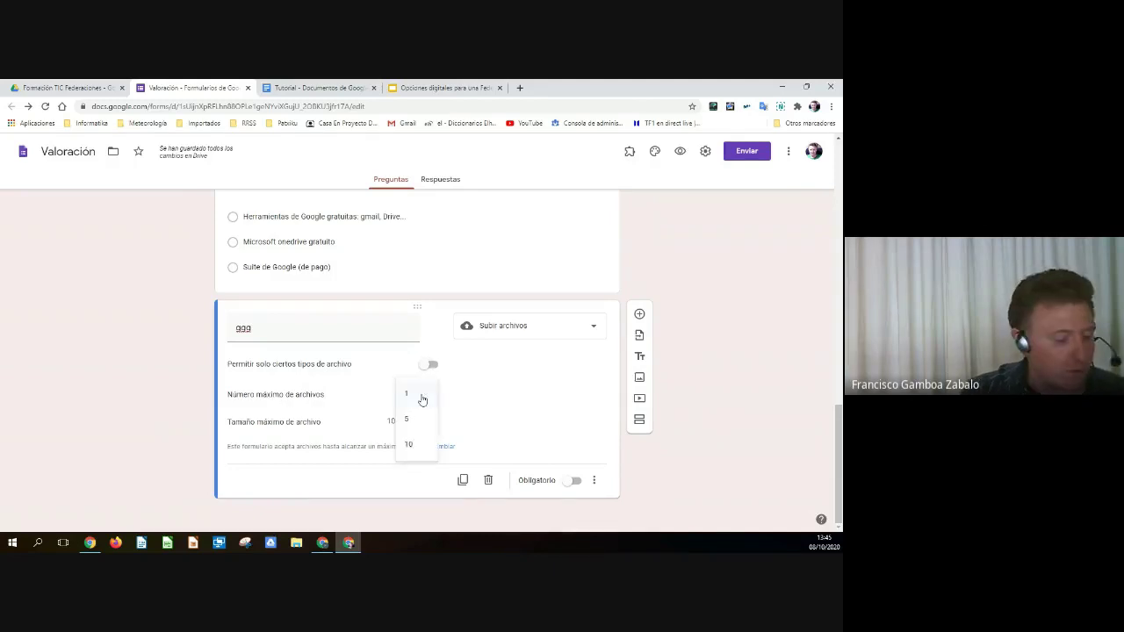
click(422, 397)
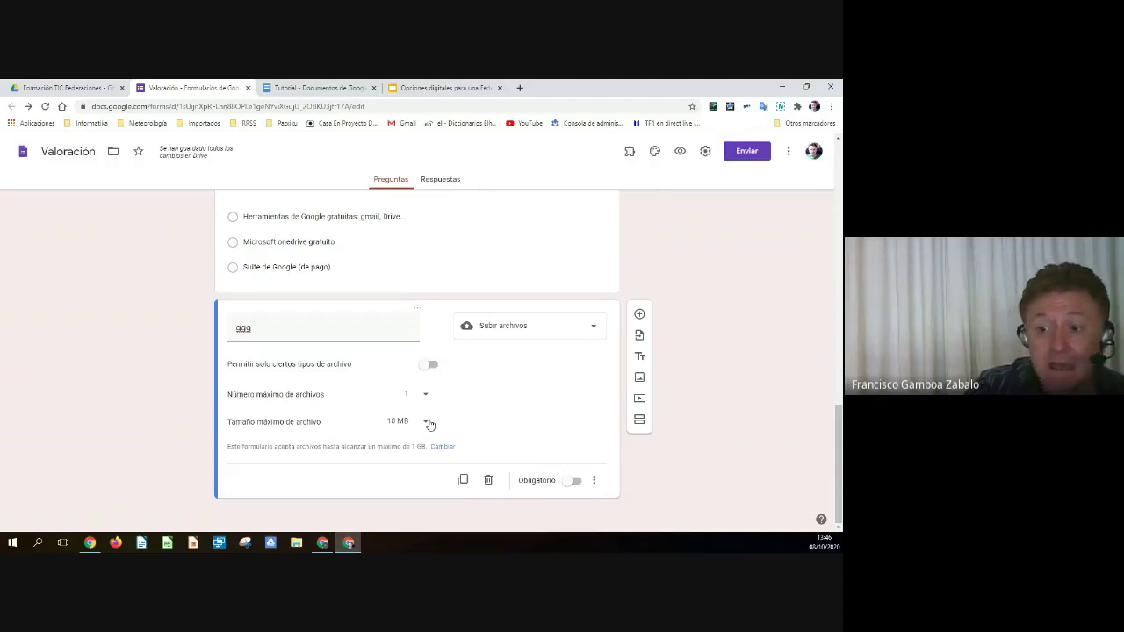
Change ggg to a Párrafo question and review its extra options without adding any
click(540, 329)
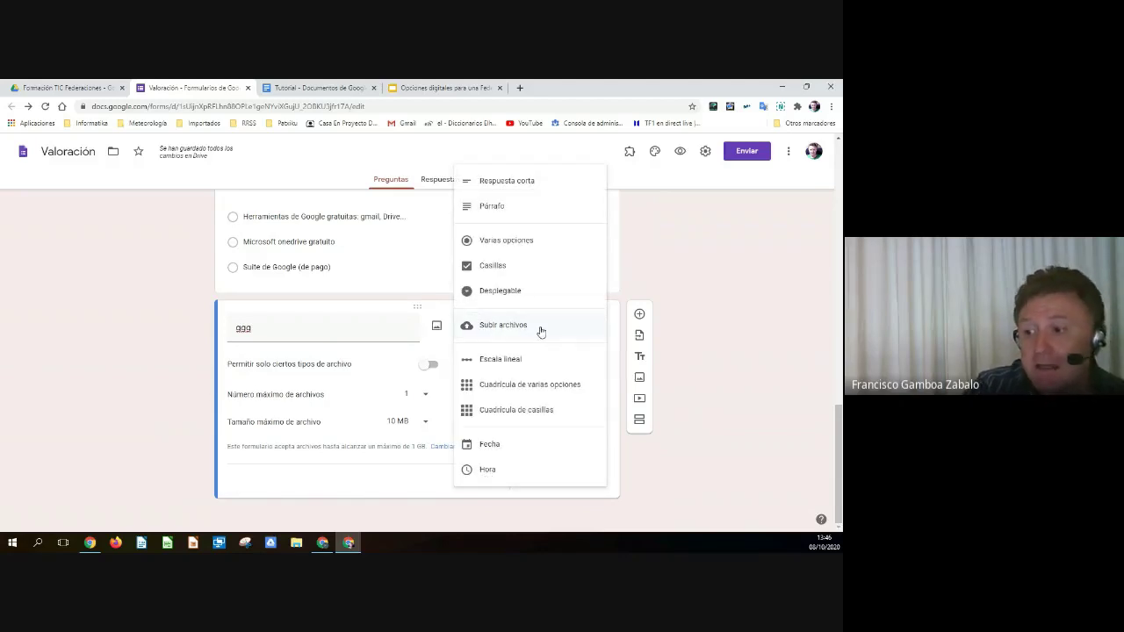
click(491, 208)
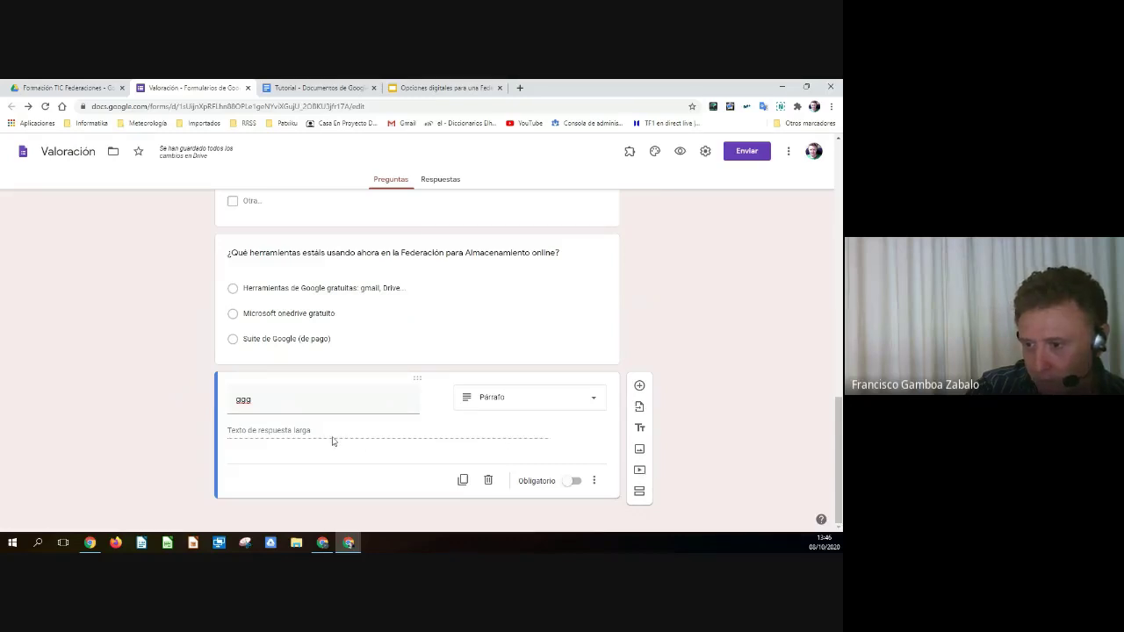
double_click(381, 404)
click(437, 460)
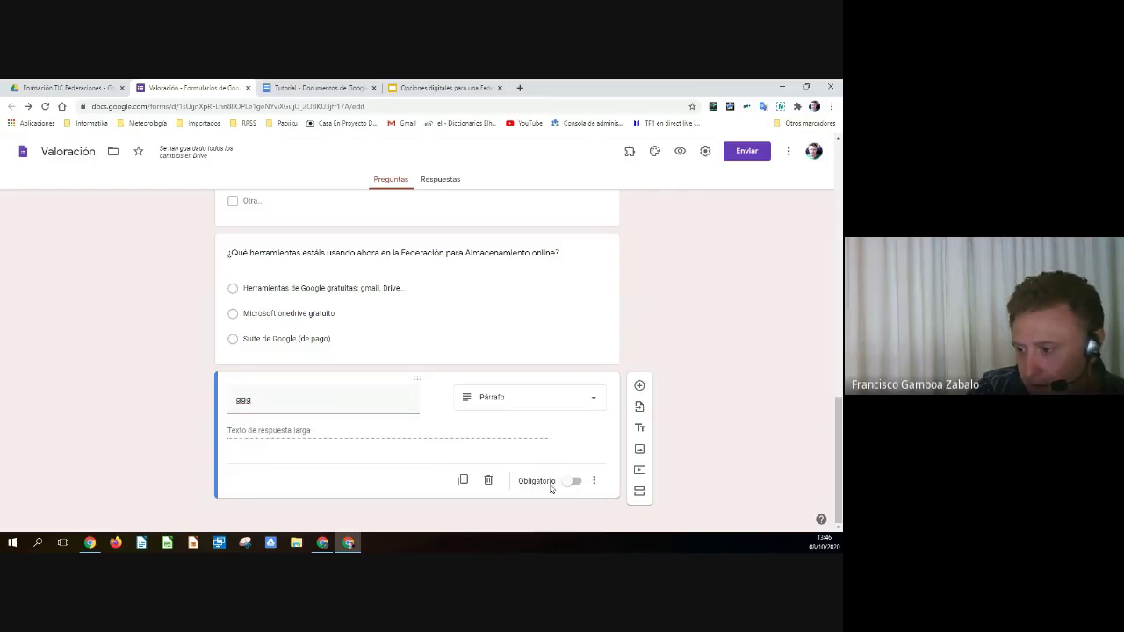
click(594, 483)
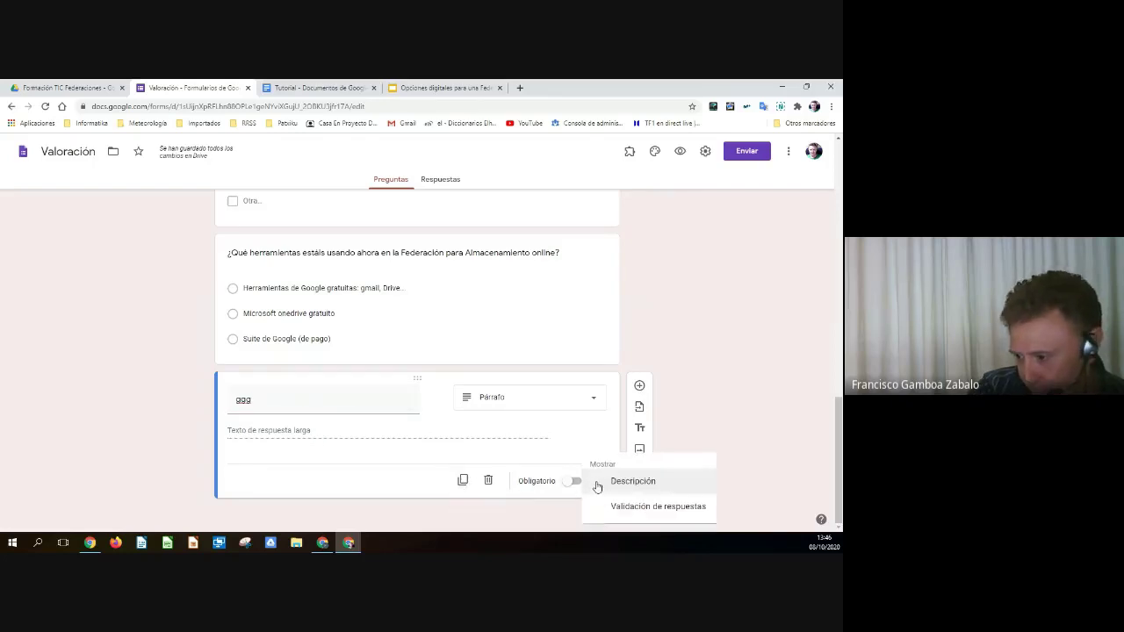
click(589, 424)
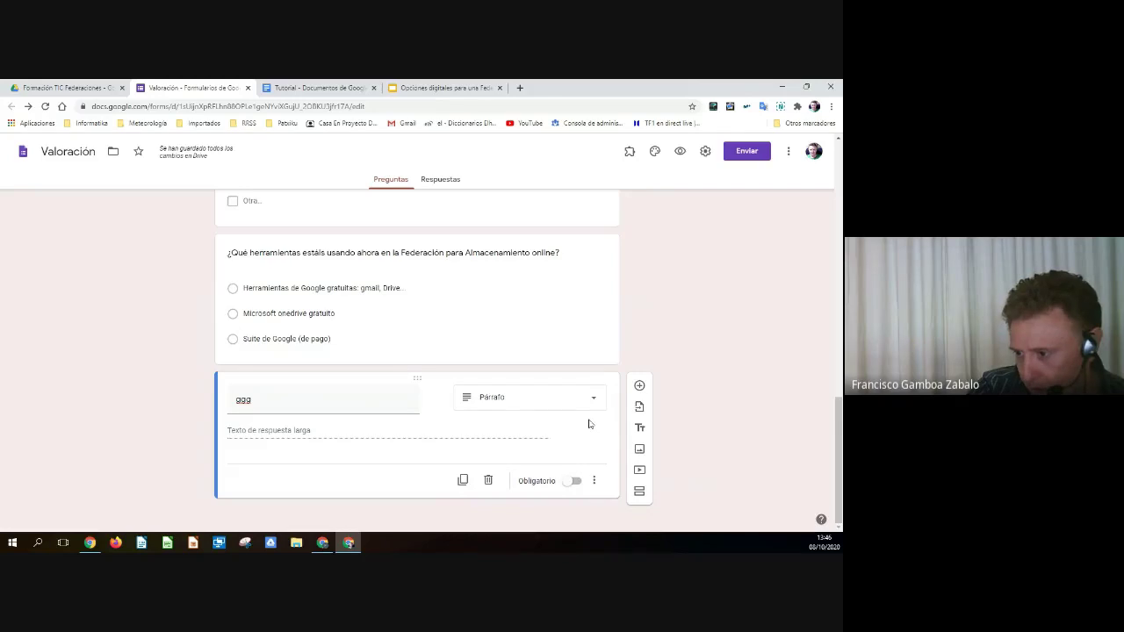
click(590, 402)
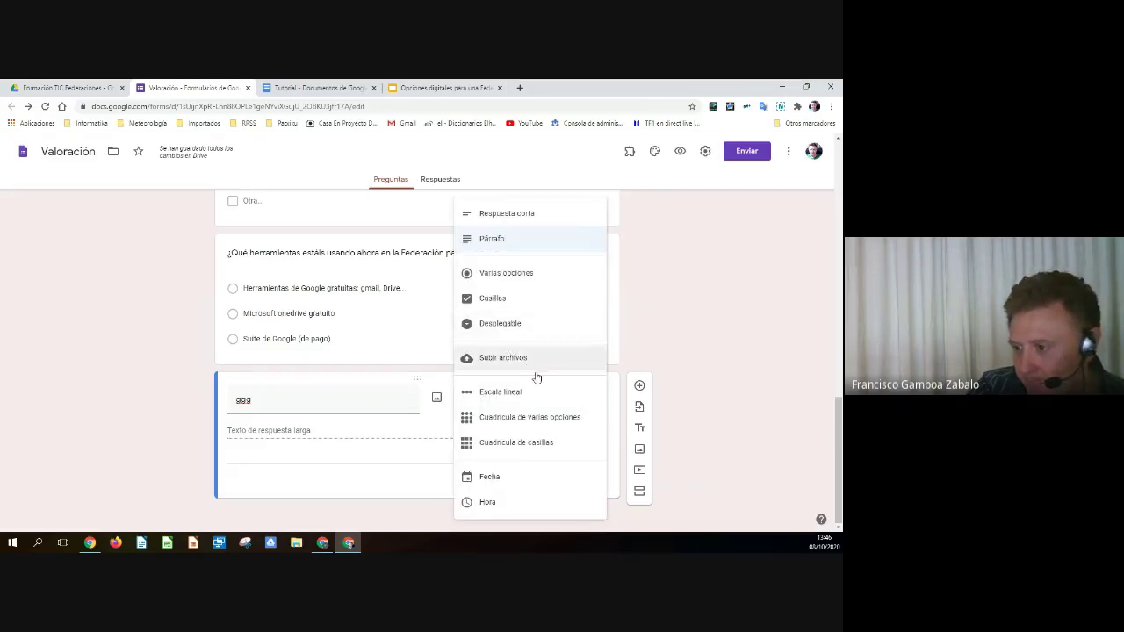
scroll(536, 395, up, 2)
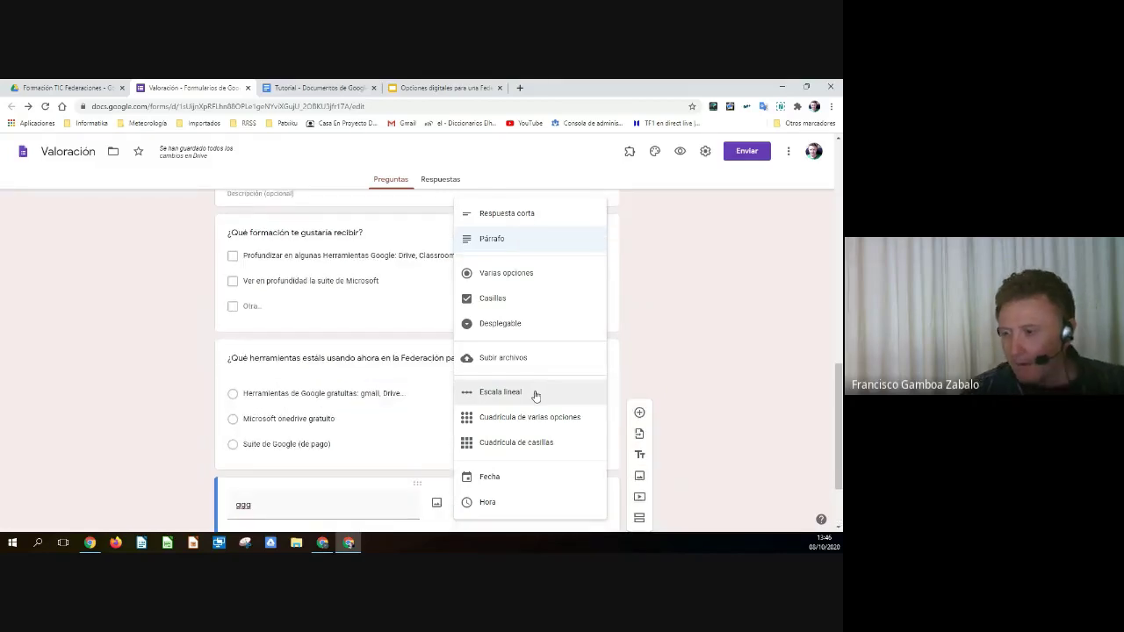
click(421, 416)
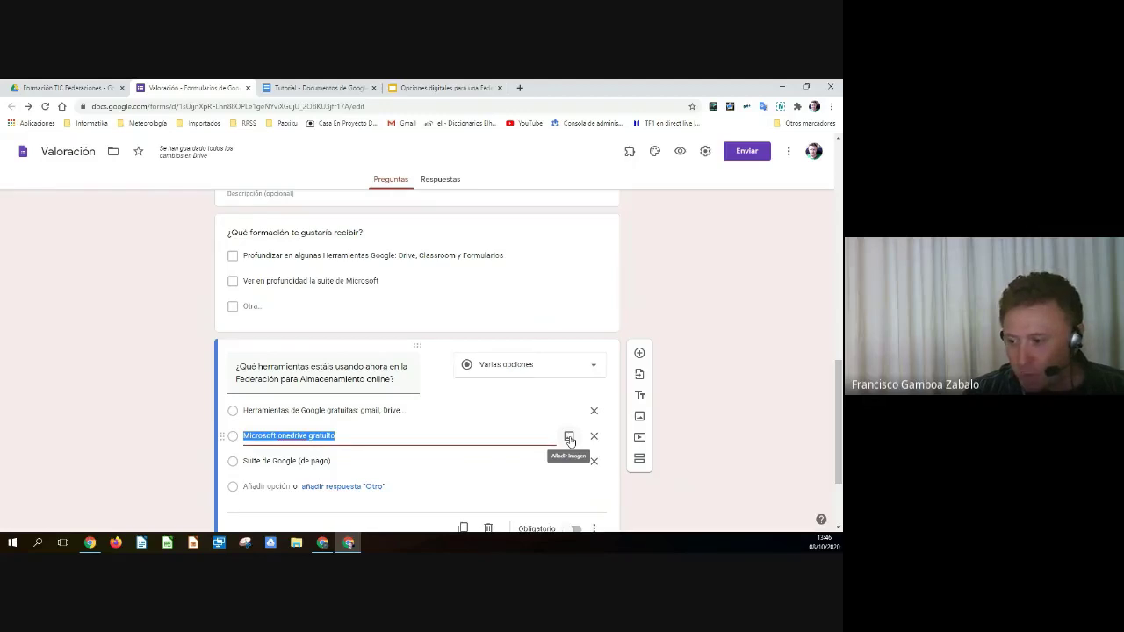
scroll(570, 440, down, 3)
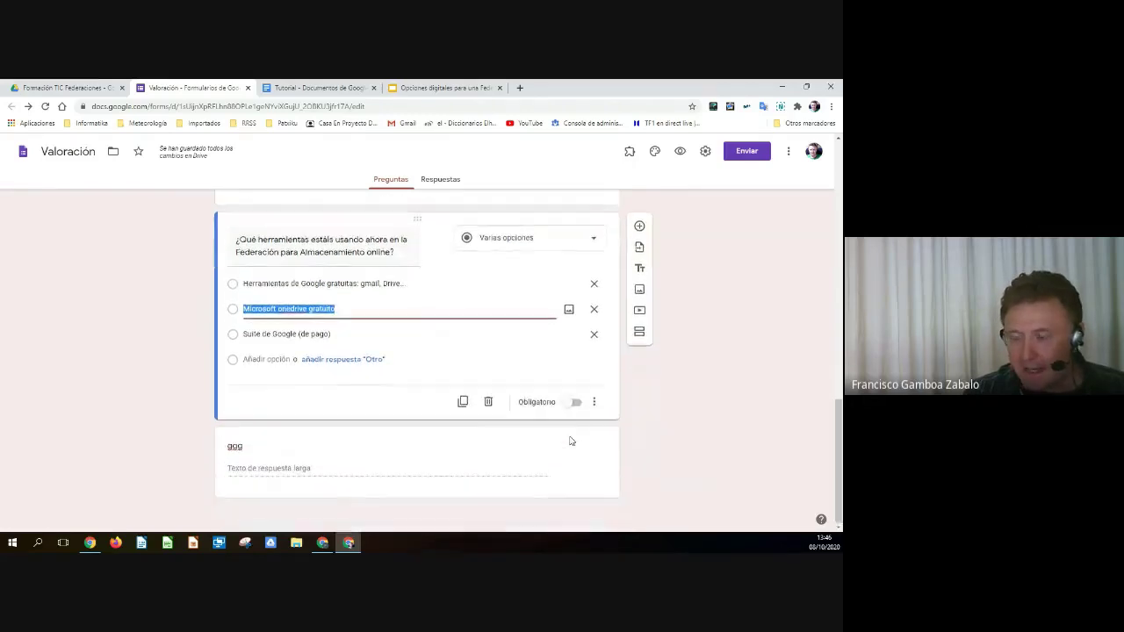
scroll(570, 441, up, 2)
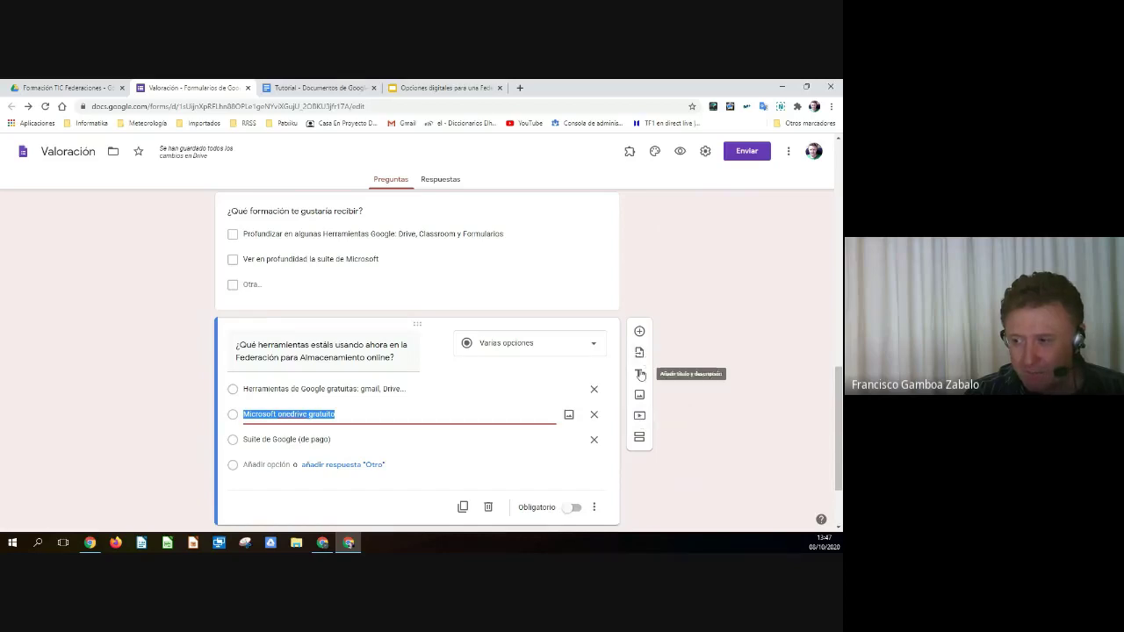
click(433, 419)
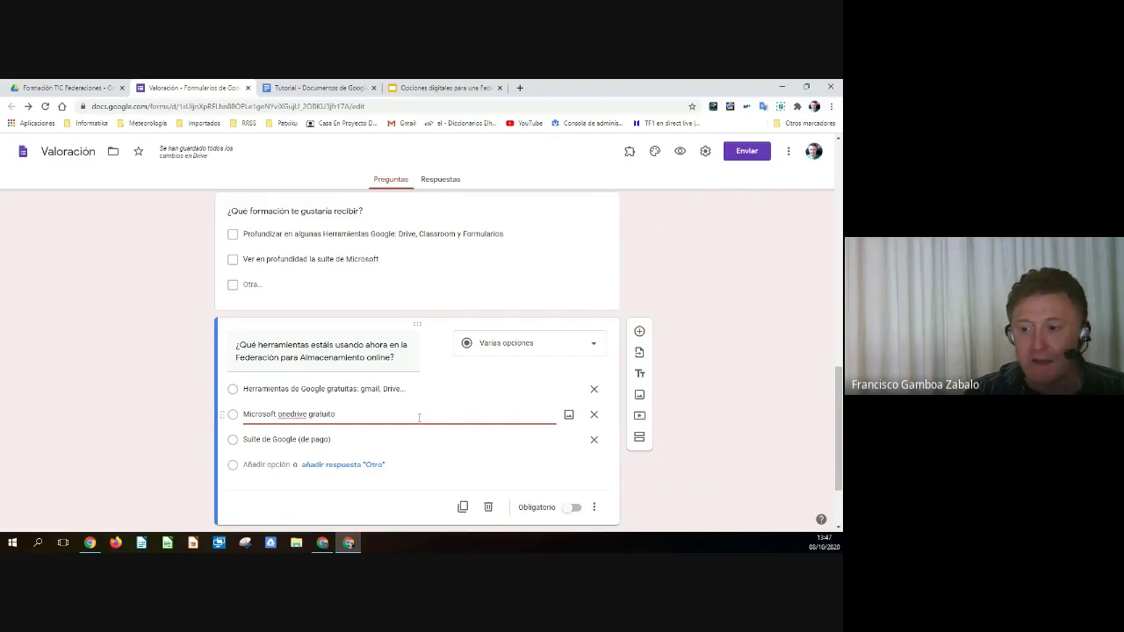
click(568, 417)
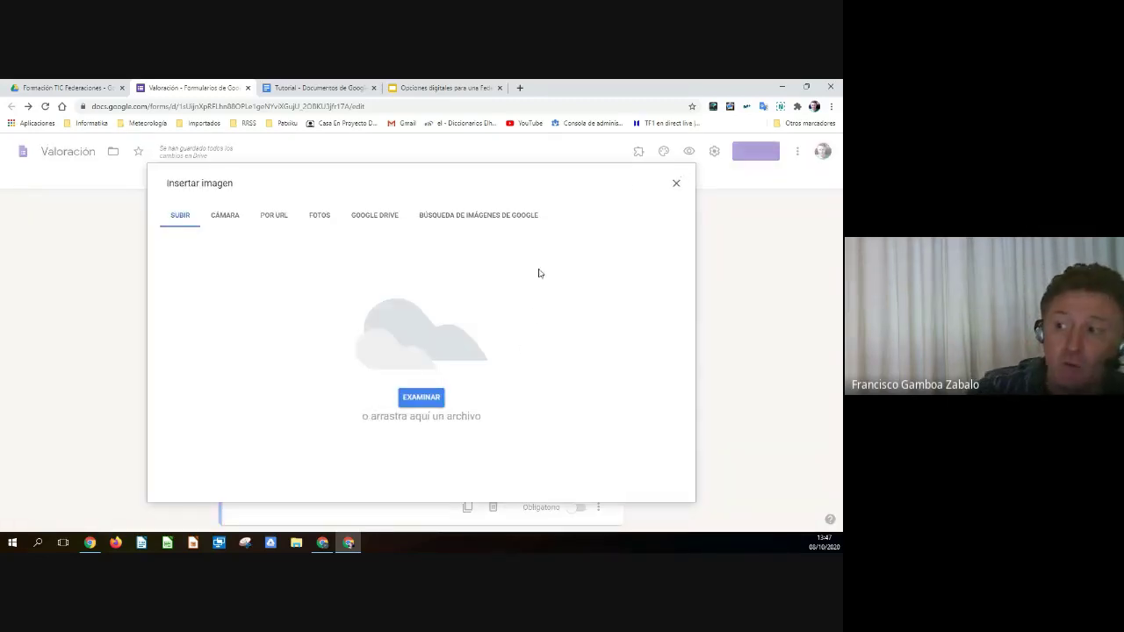
click(675, 185)
scroll(446, 498, down, 2)
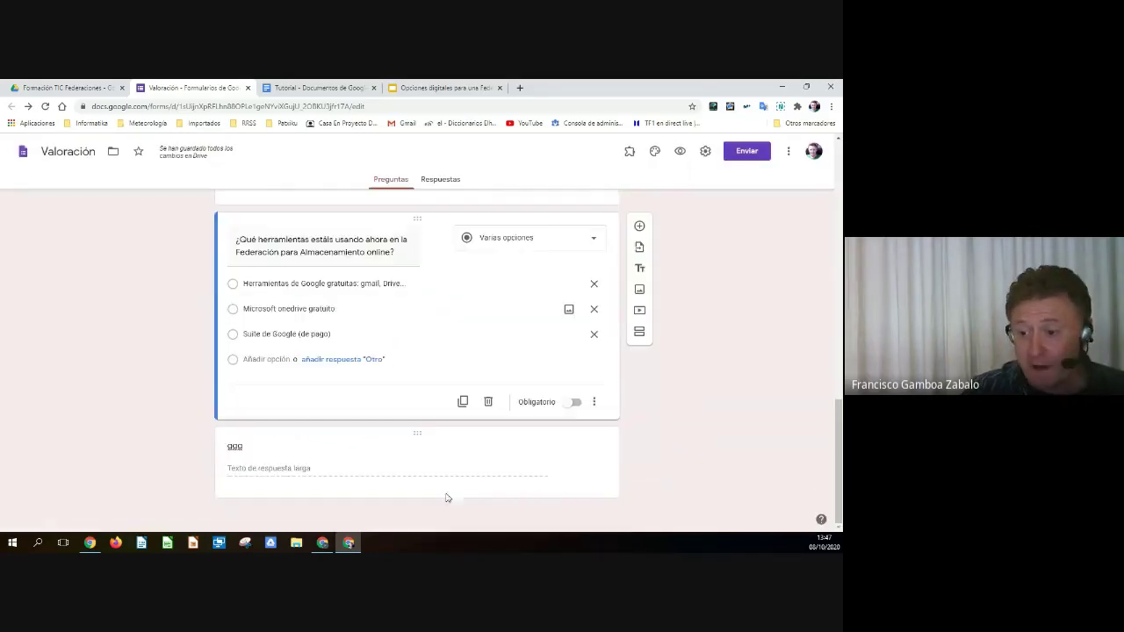
Insert the first YouTube result for 'fedaracionas' below ggg and title the video item 'sdsdsd'
click(348, 468)
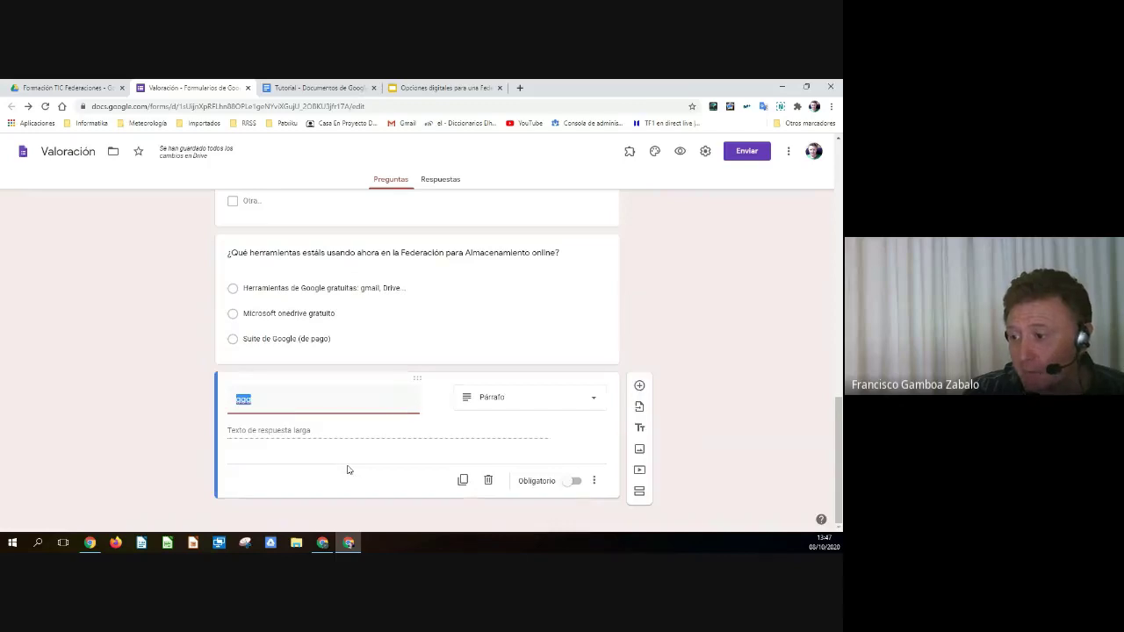
click(639, 470)
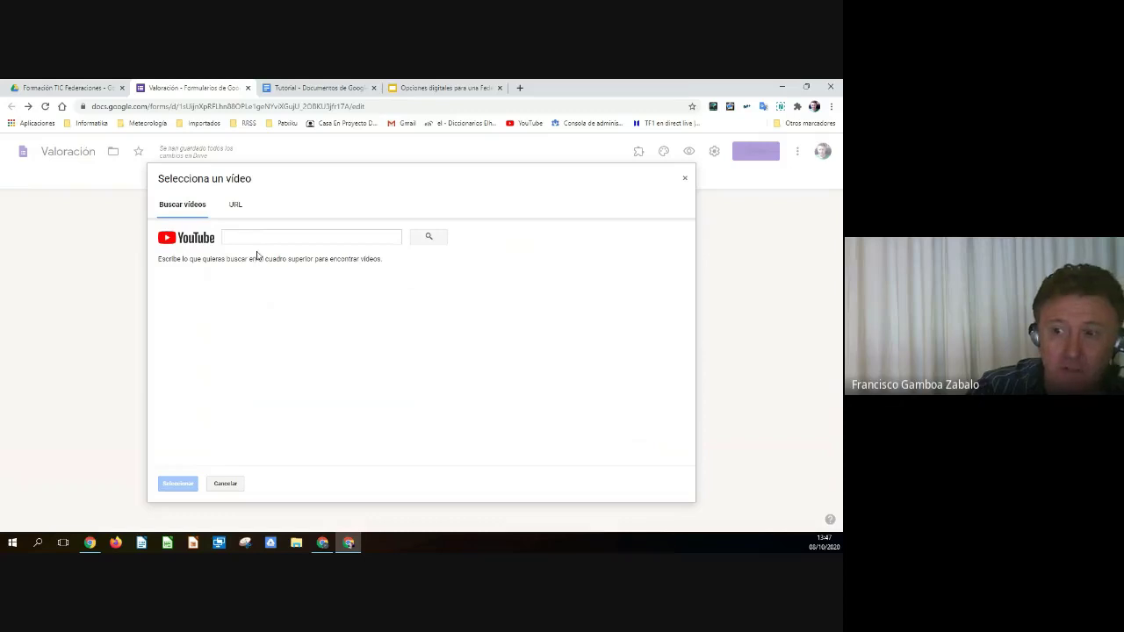
click(260, 238)
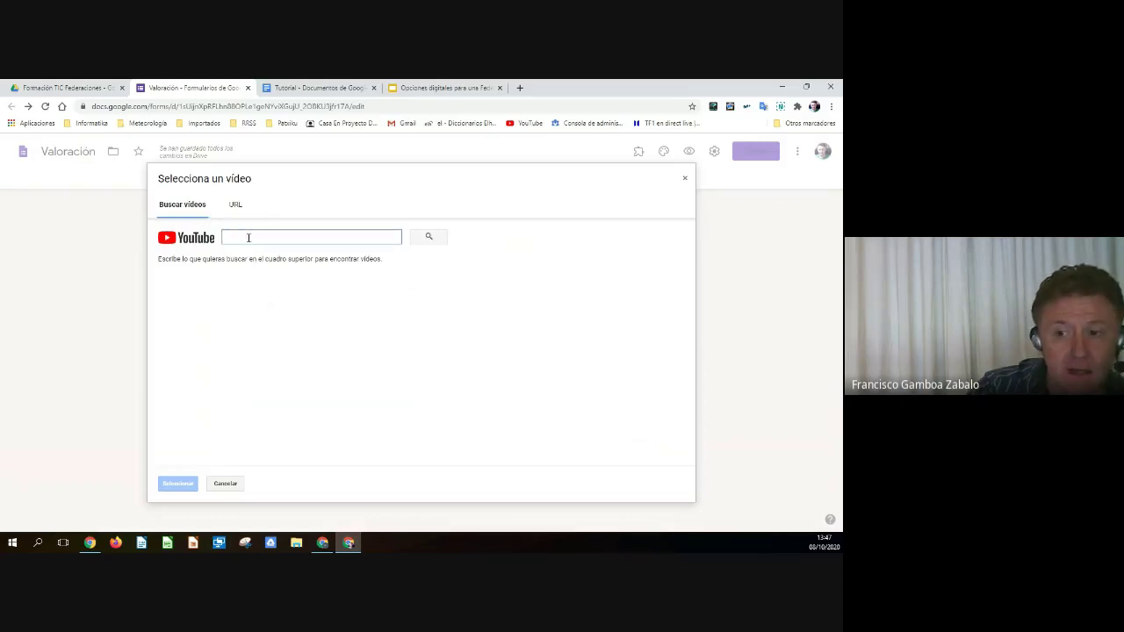
click(236, 211)
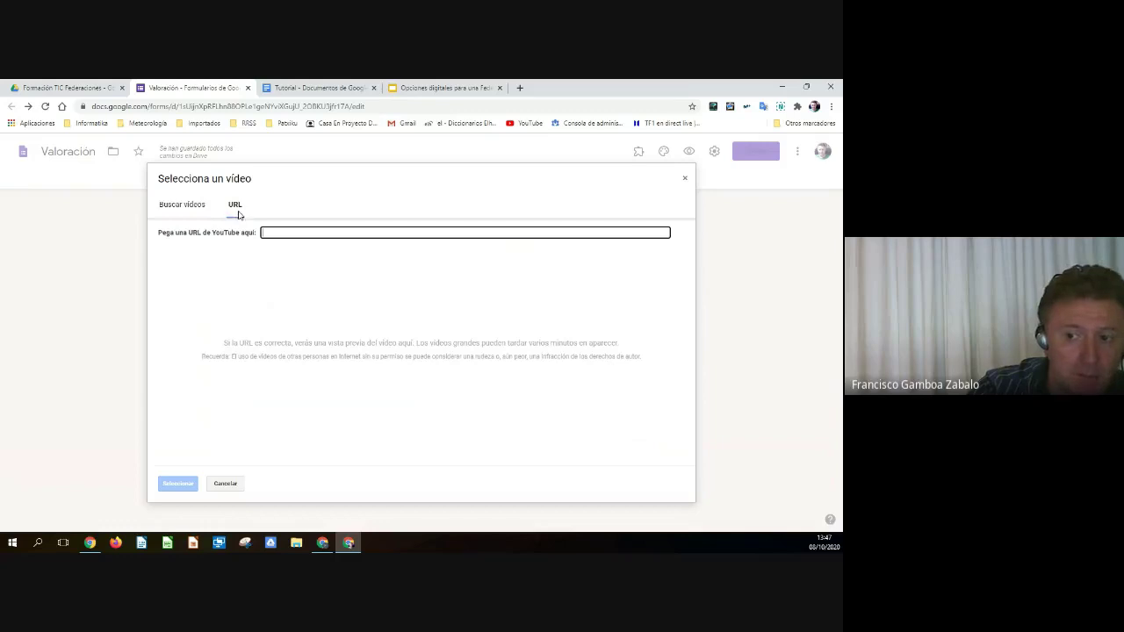
click(191, 205)
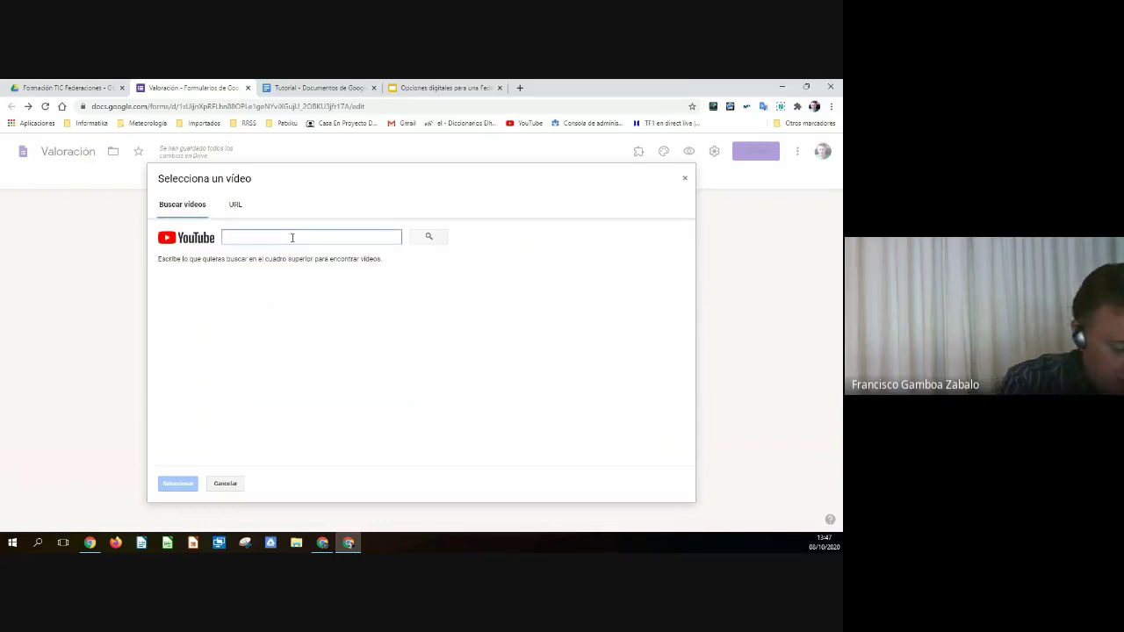
text(fedaracionas)
key(Return)
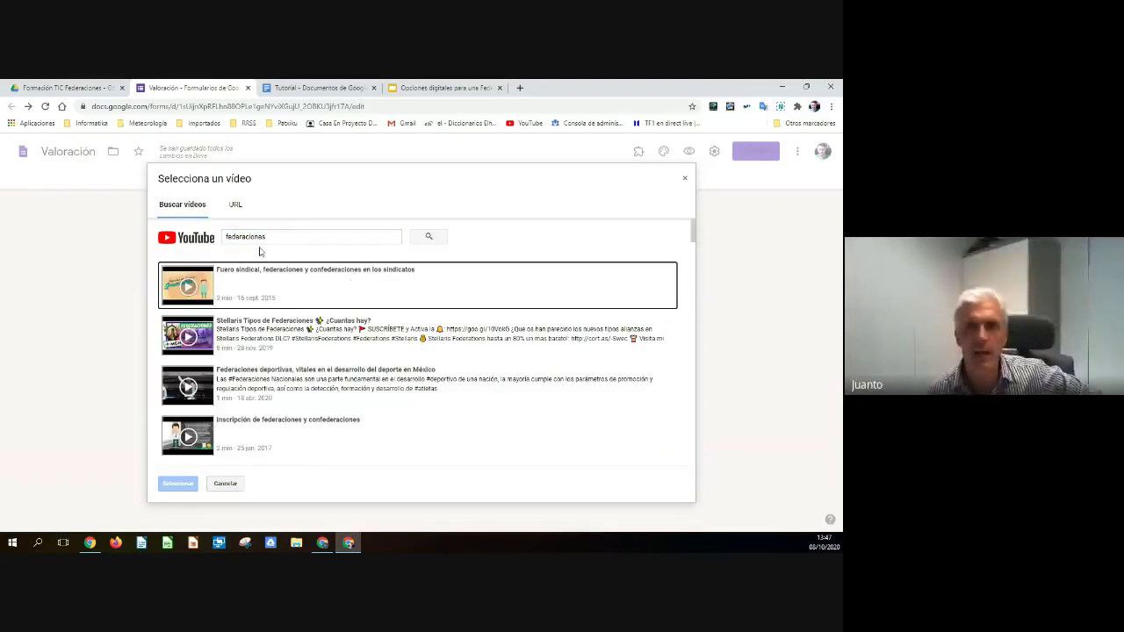
click(423, 301)
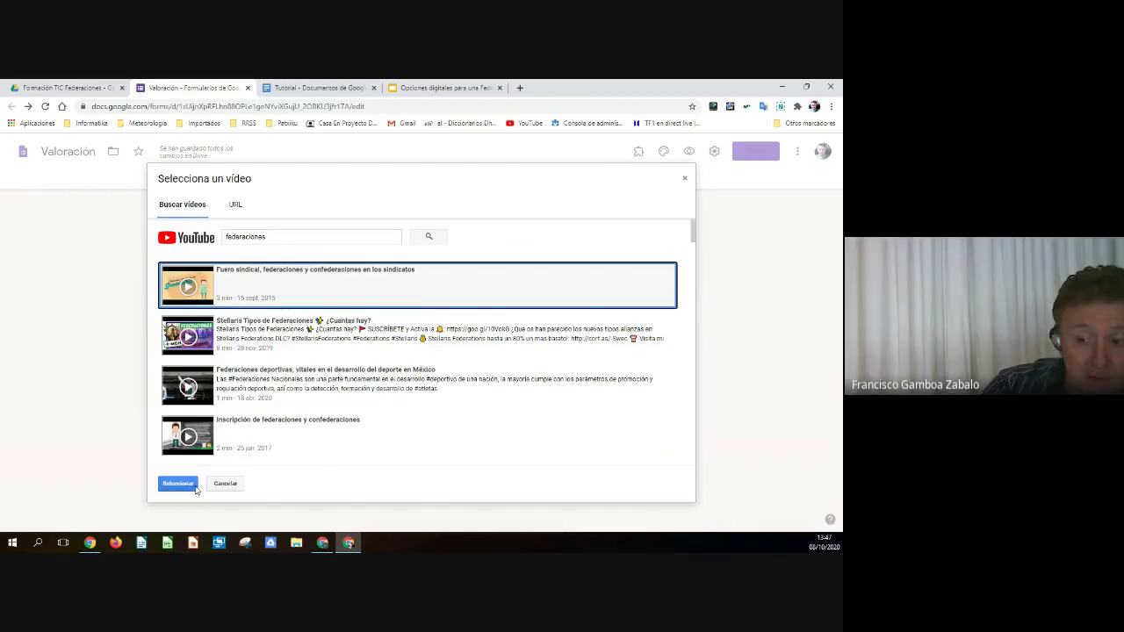
click(178, 484)
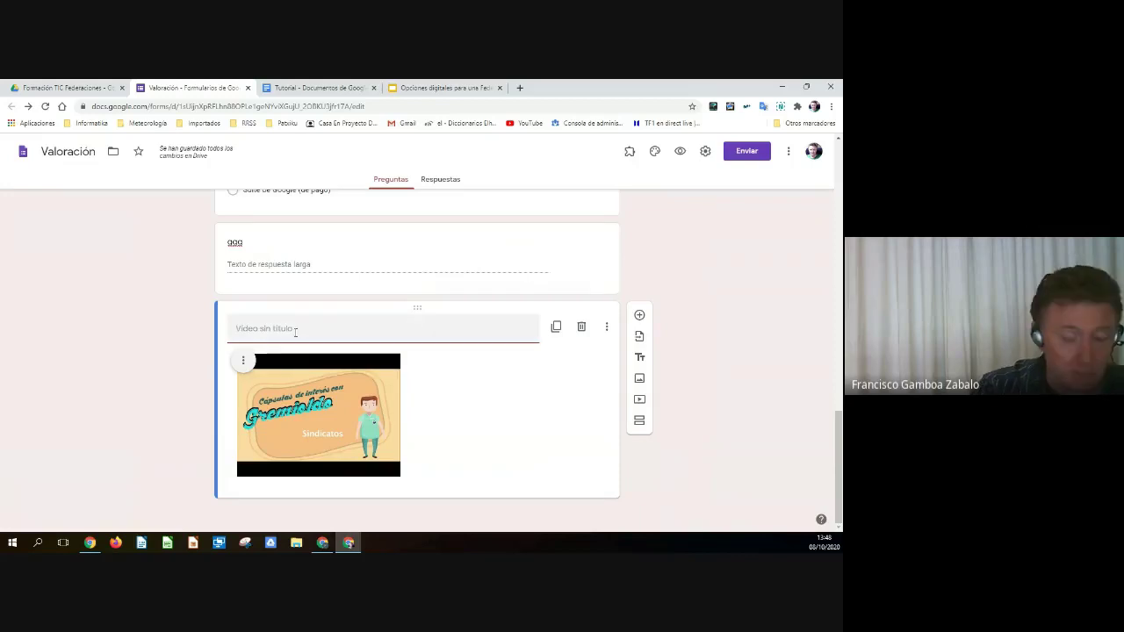
text(sdsdsd)
click(118, 368)
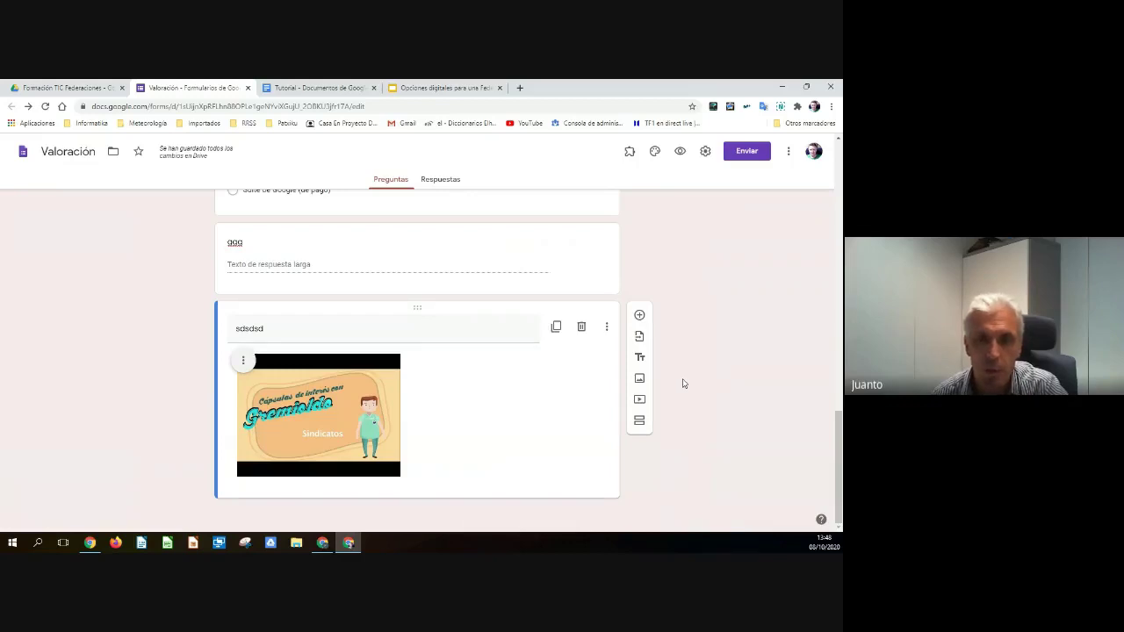
Switch to the 'Opciones digitales' presentation showing its Drive + Classroom slide
scroll(683, 383, up, 1)
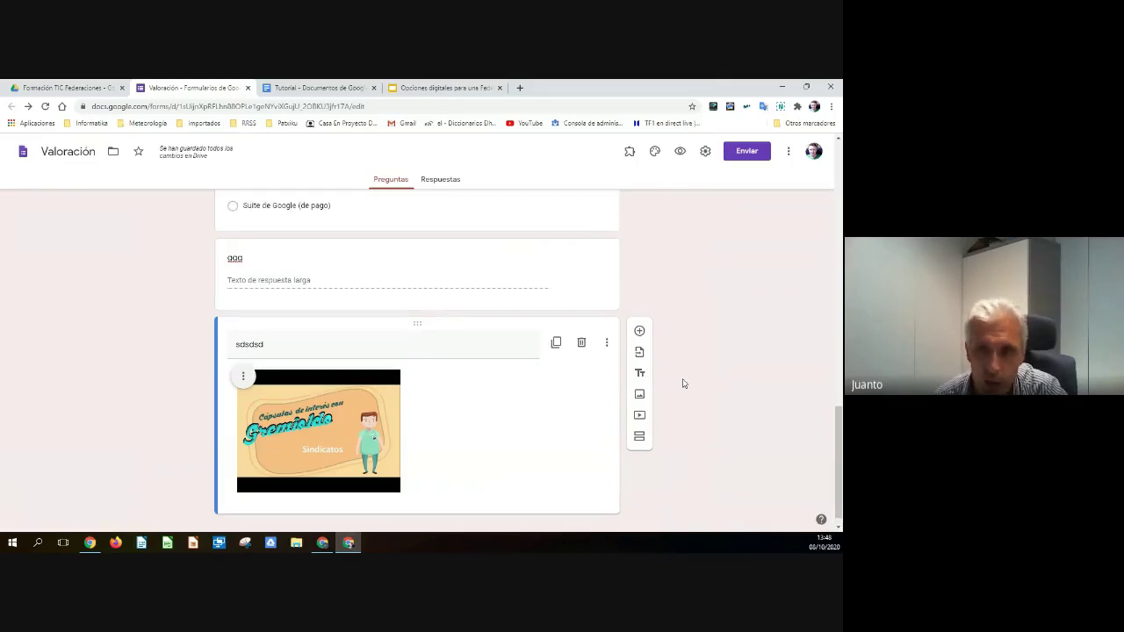
scroll(683, 383, up, 10)
click(412, 89)
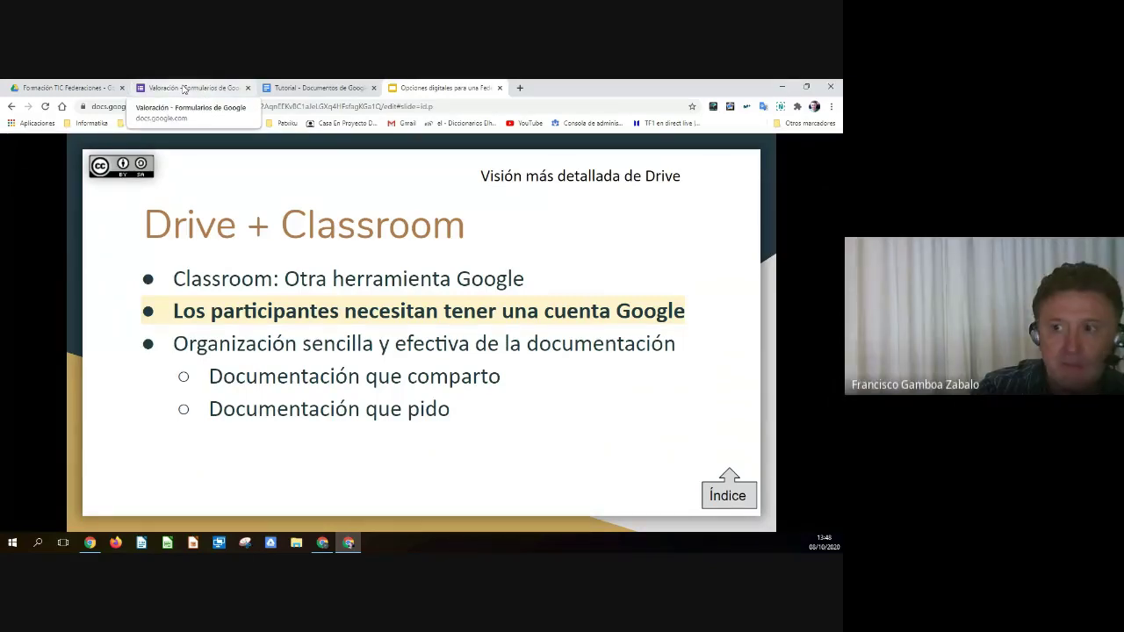
Return to the Valoración form and scroll back to its title and first section
click(183, 88)
scroll(645, 244, up, 4)
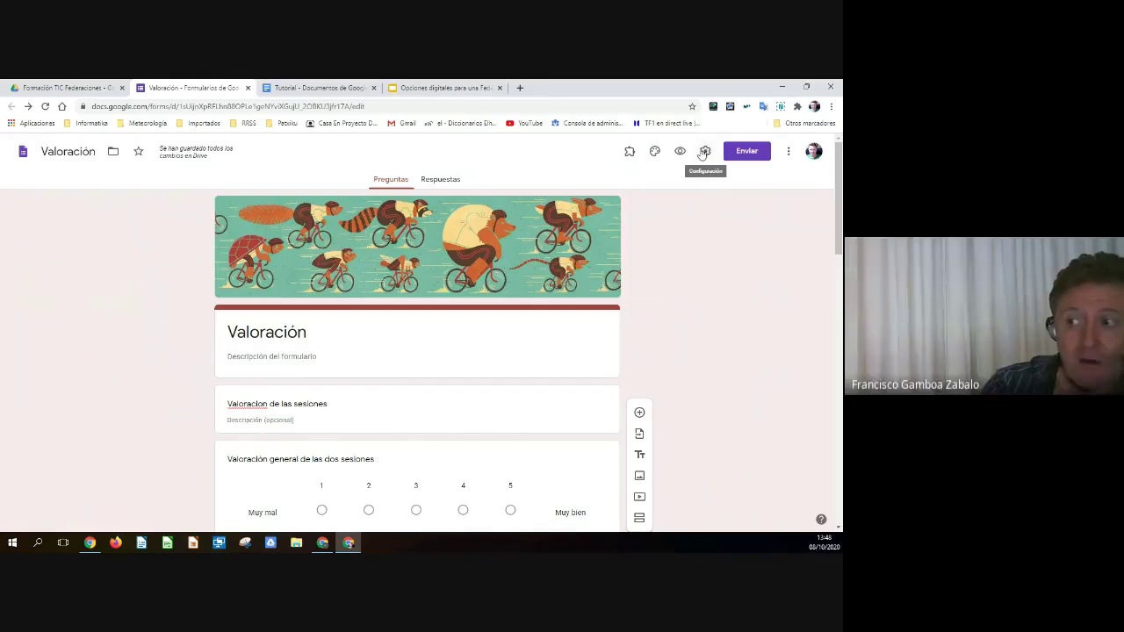
Try 'Limitar a 1 respuesta' in Settings, then cancel, leaving the limit off
click(704, 152)
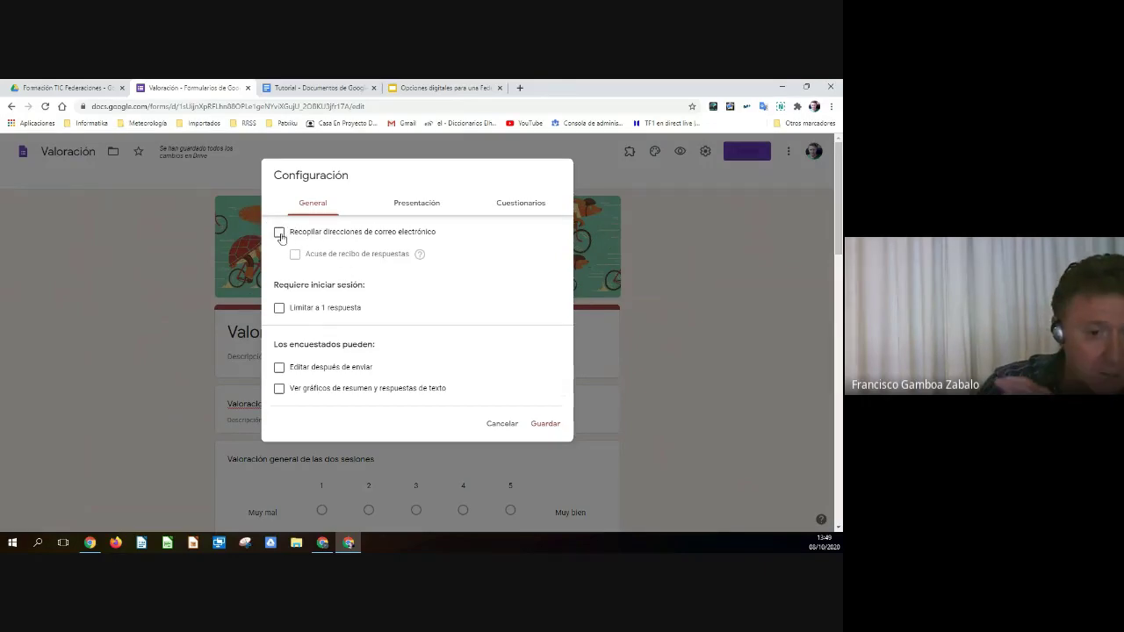
click(280, 311)
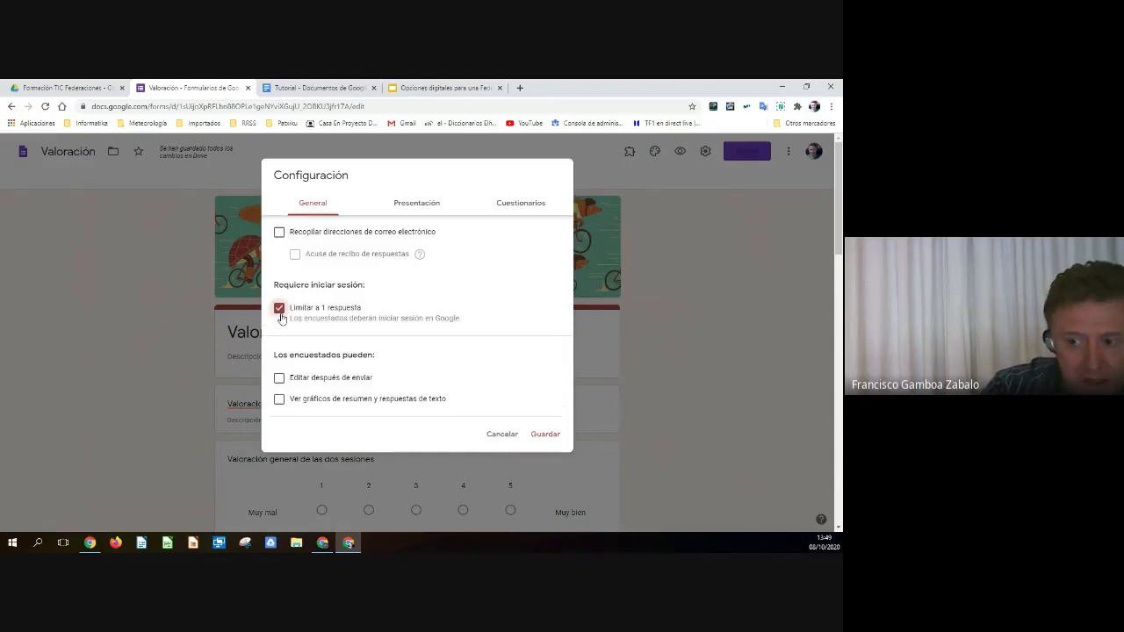
click(279, 309)
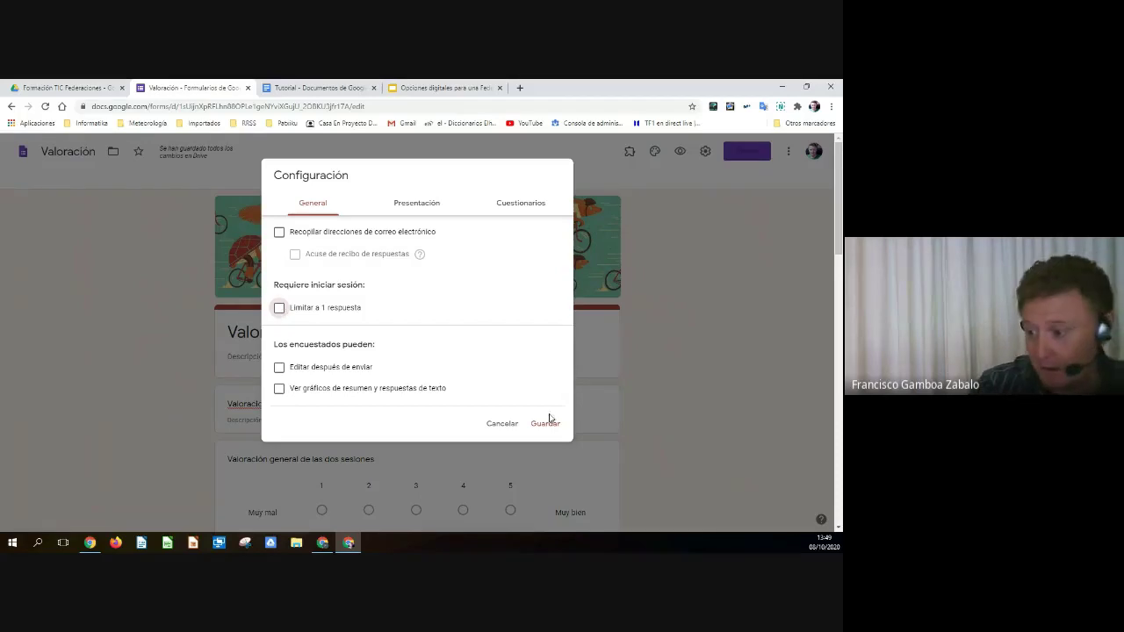
click(502, 423)
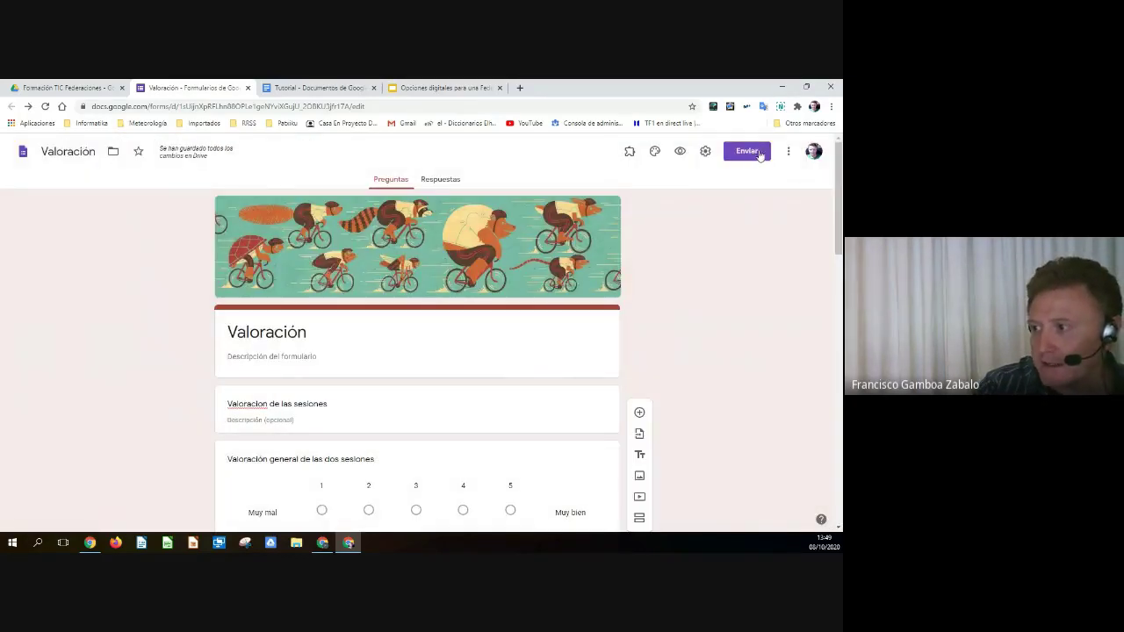
Copy the form's shortened link from the Enviar window and close it
click(751, 152)
click(398, 229)
click(279, 296)
click(539, 311)
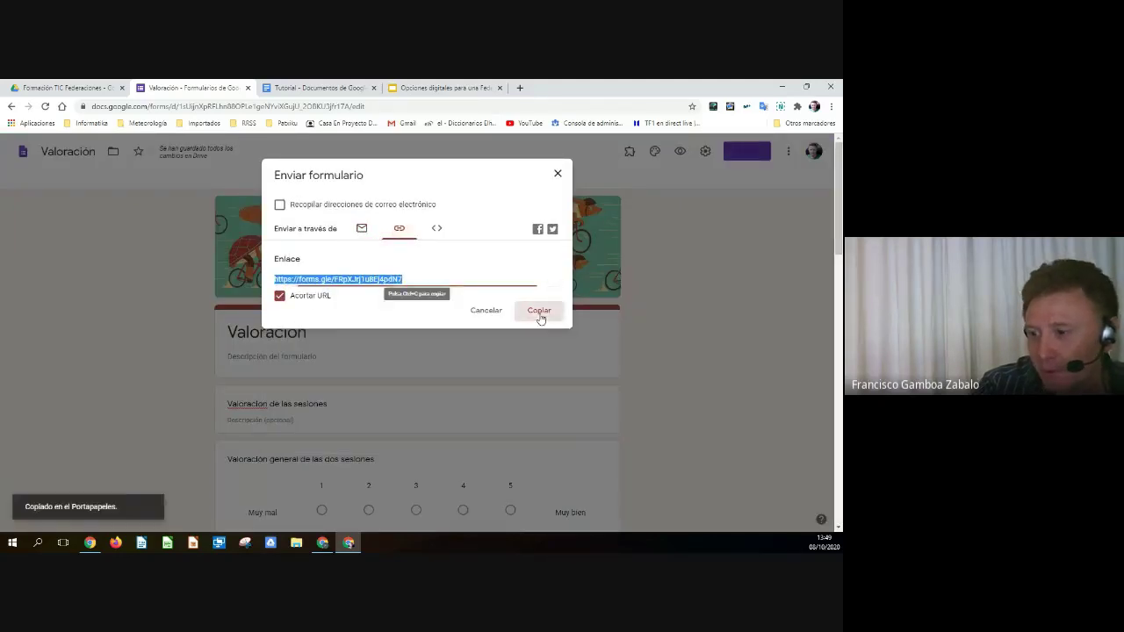
click(552, 177)
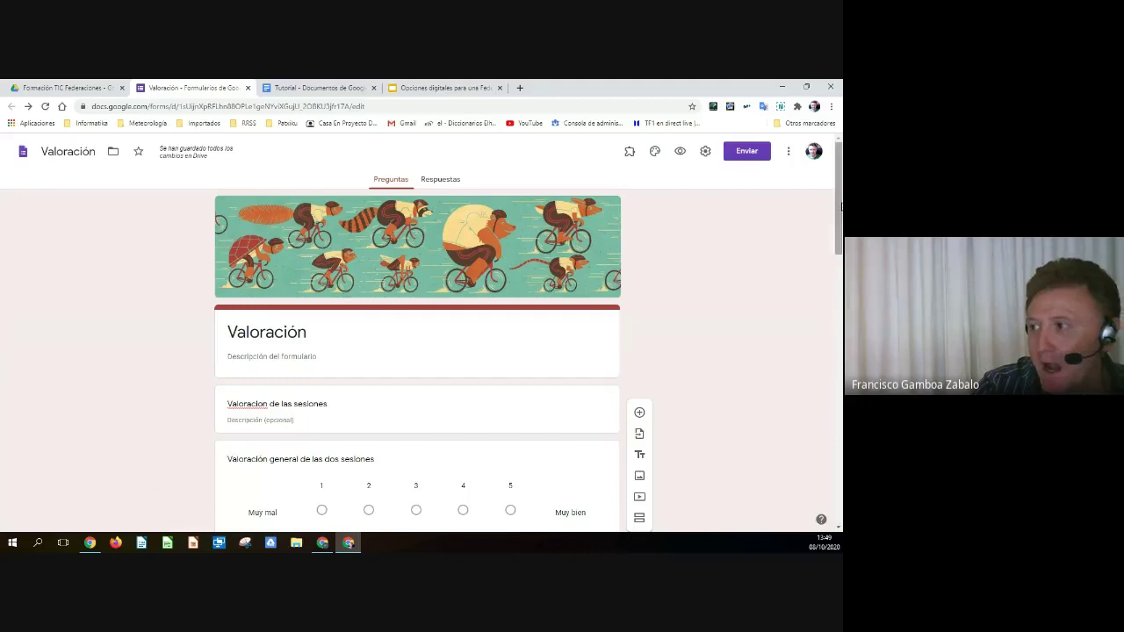
click(831, 109)
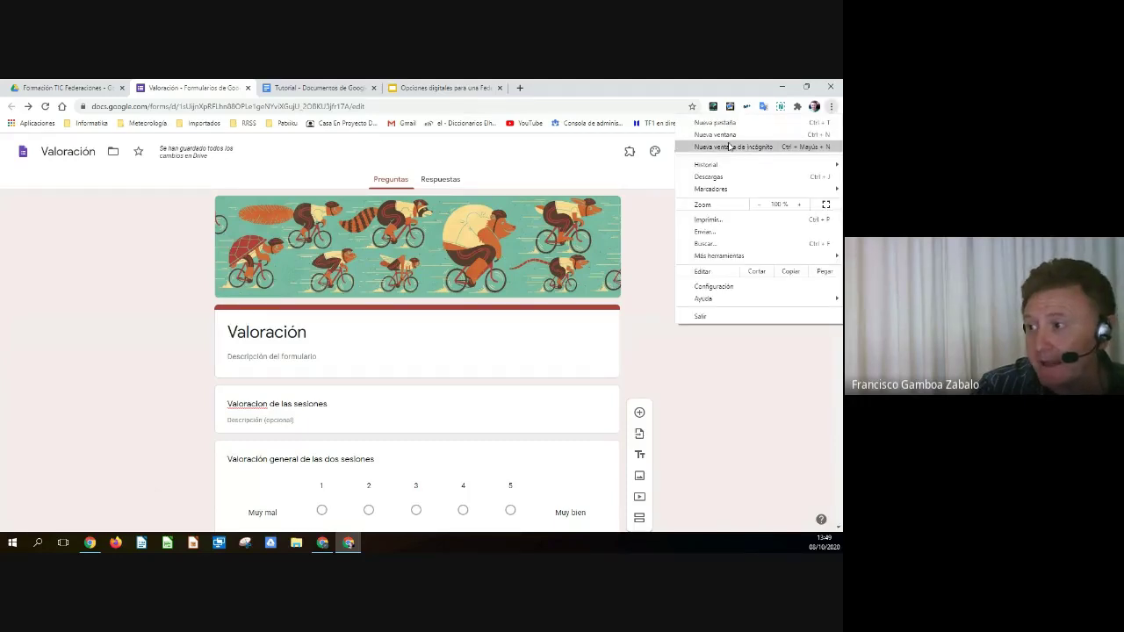
click(731, 147)
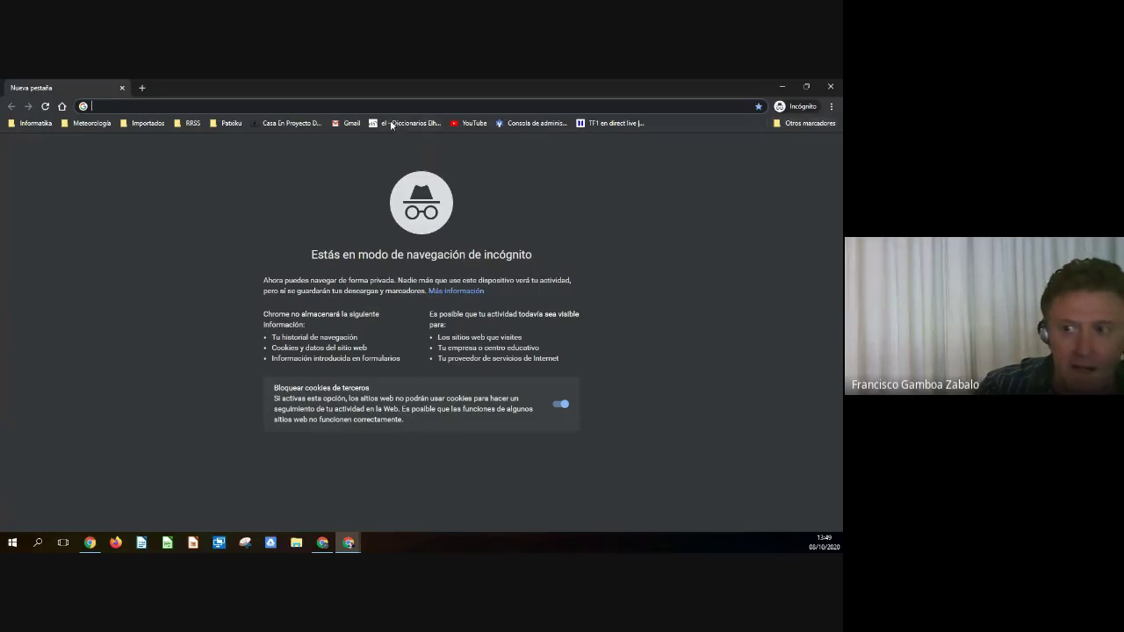
text(https://forms.gle/FRpXJrj1u8Ej4pdN7)
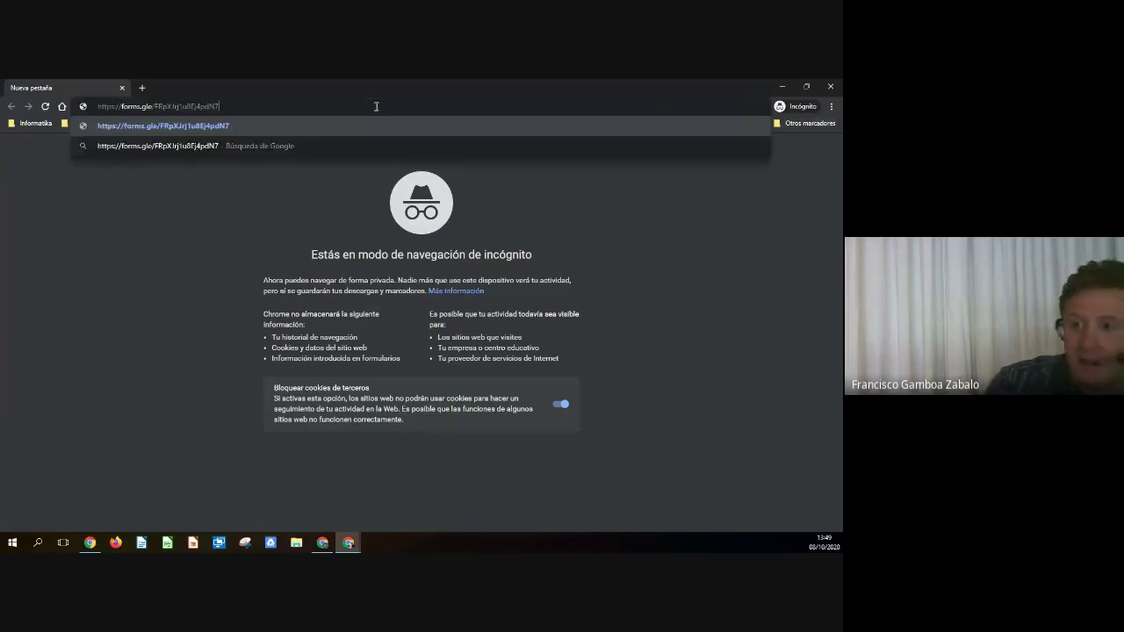
key(Return)
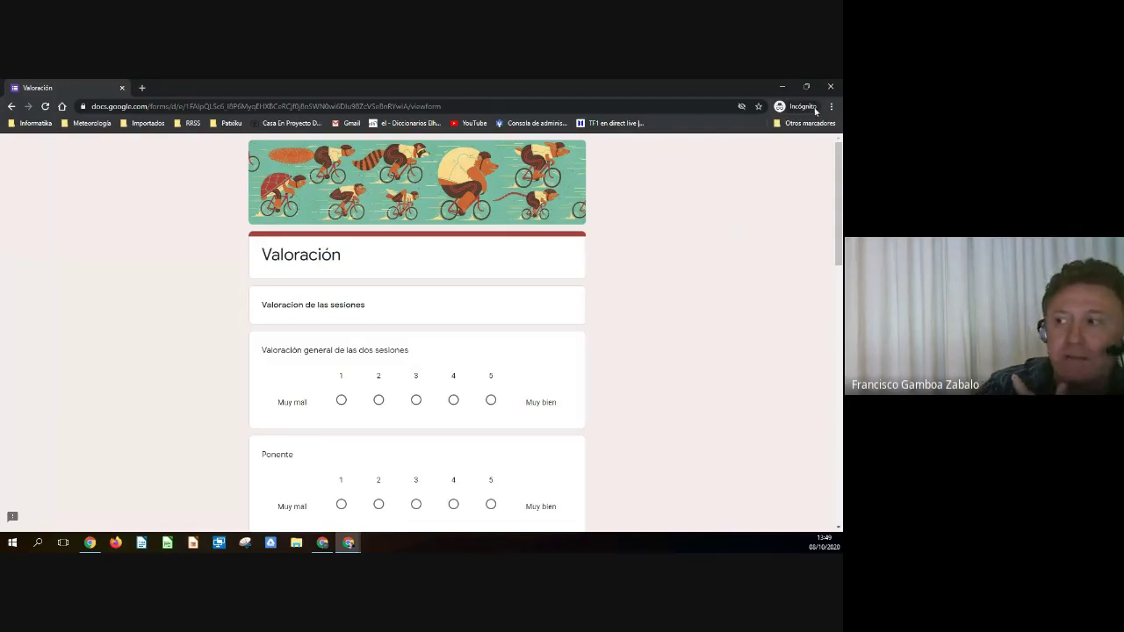
click(831, 86)
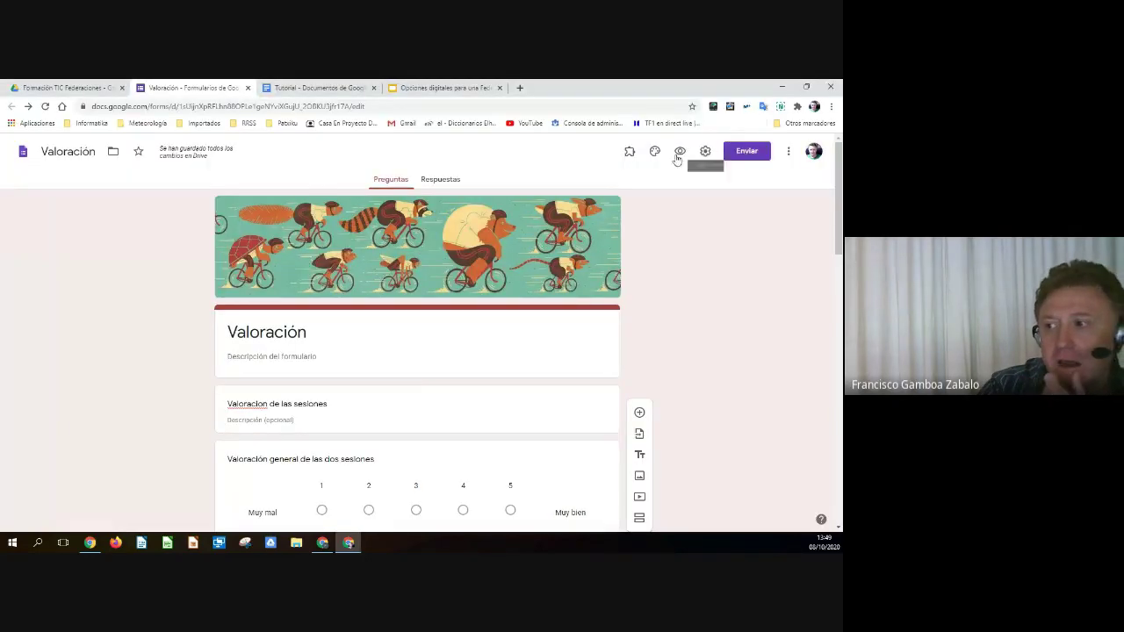
click(705, 153)
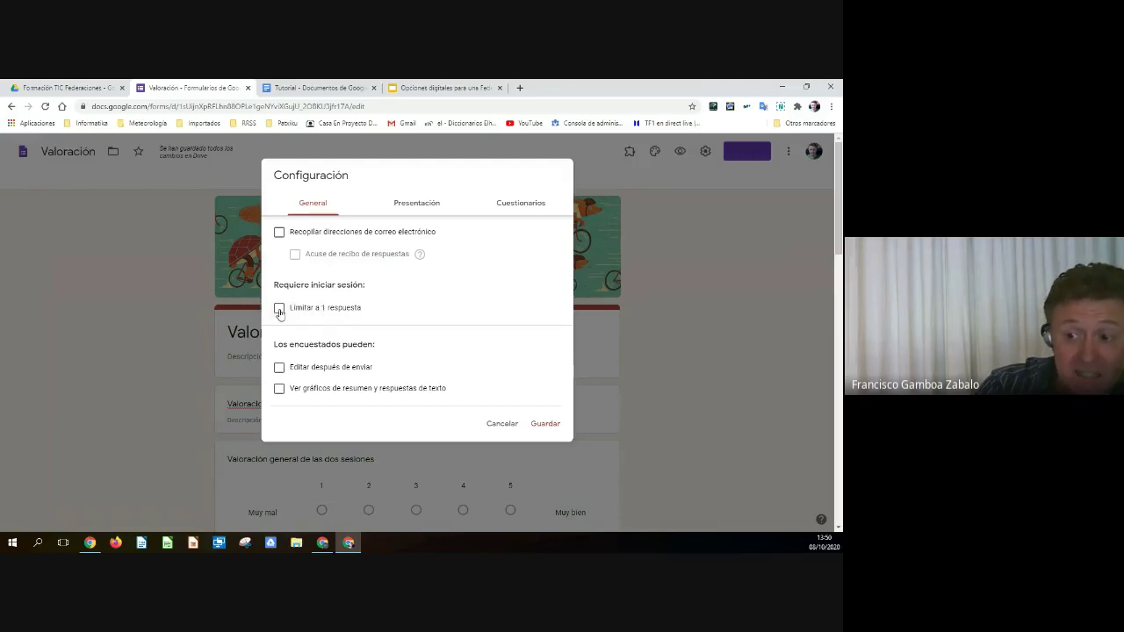
click(665, 278)
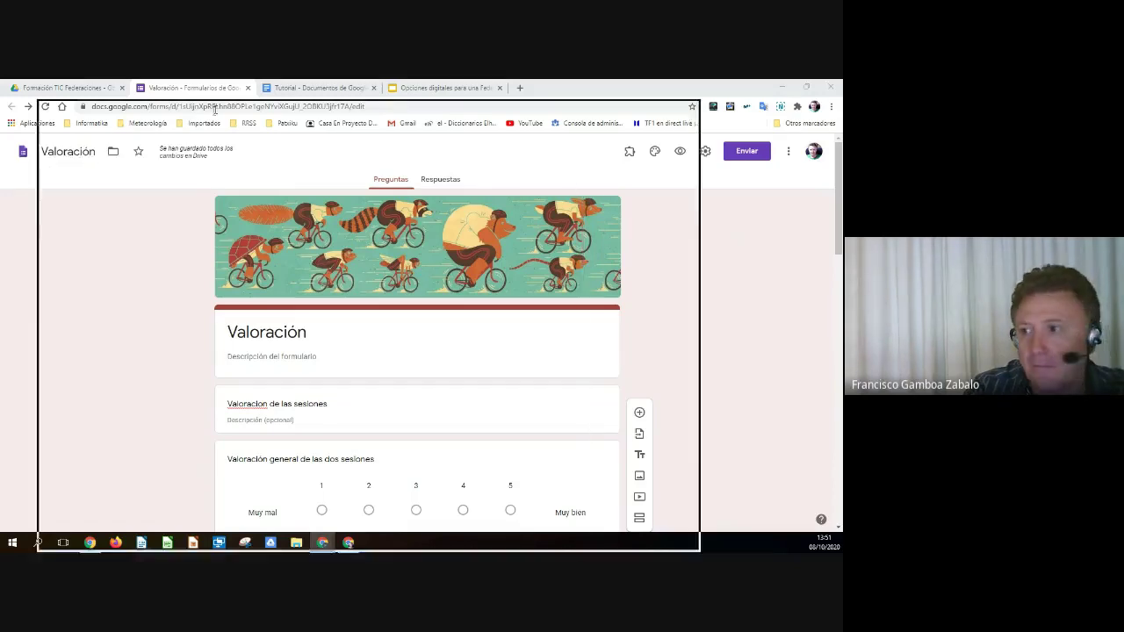
In the other Chrome window, open Drive in a new tab and close its trash notice
click(348, 543)
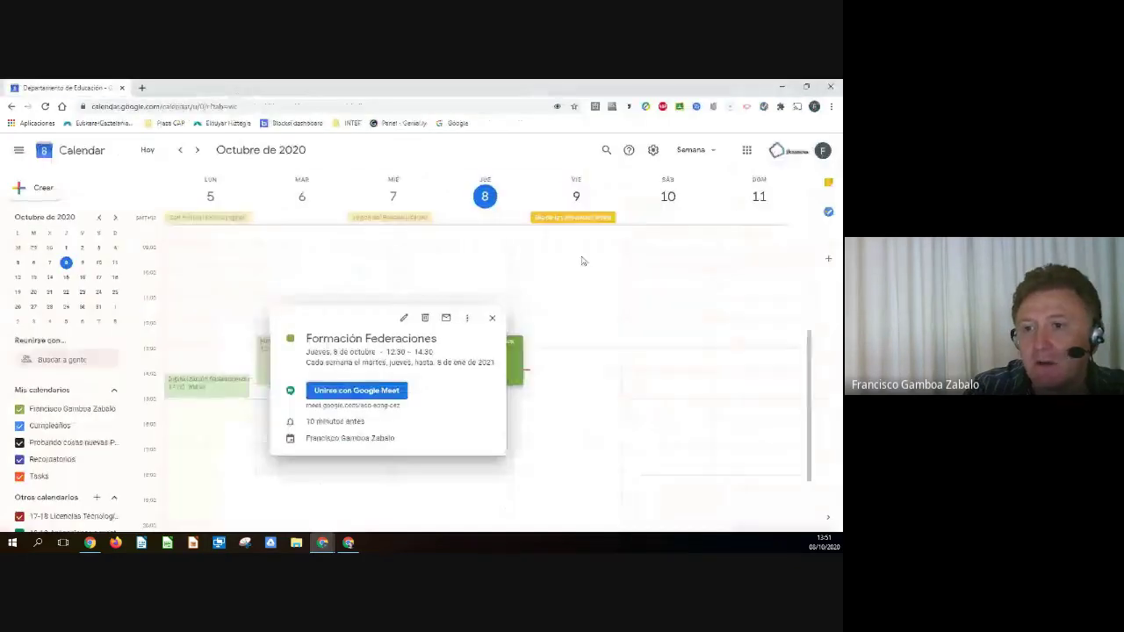
click(141, 88)
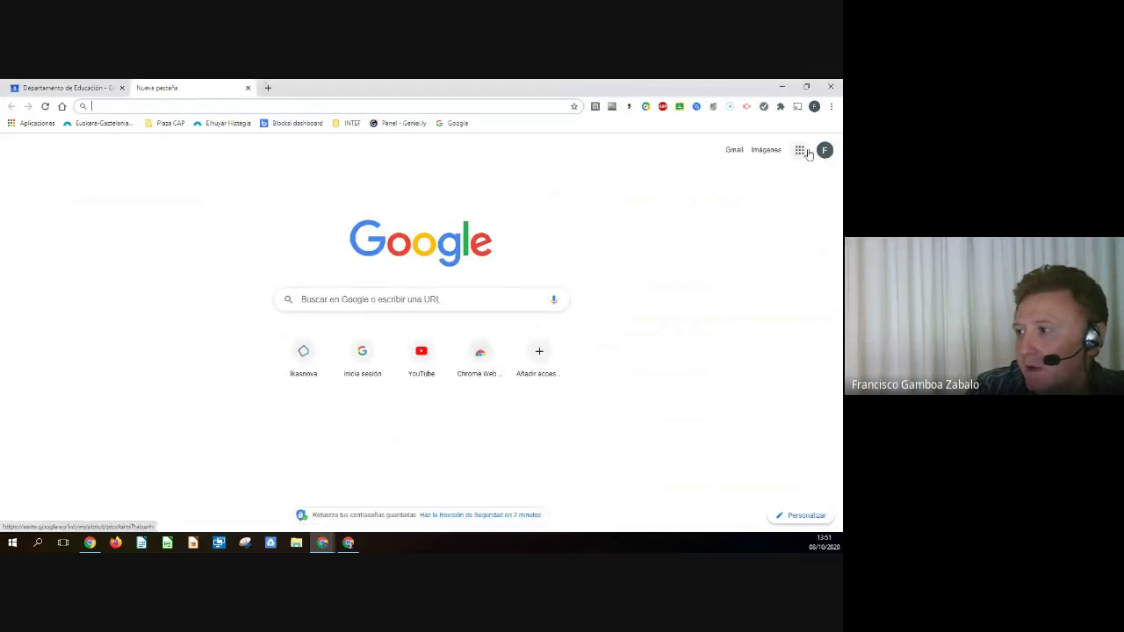
click(799, 150)
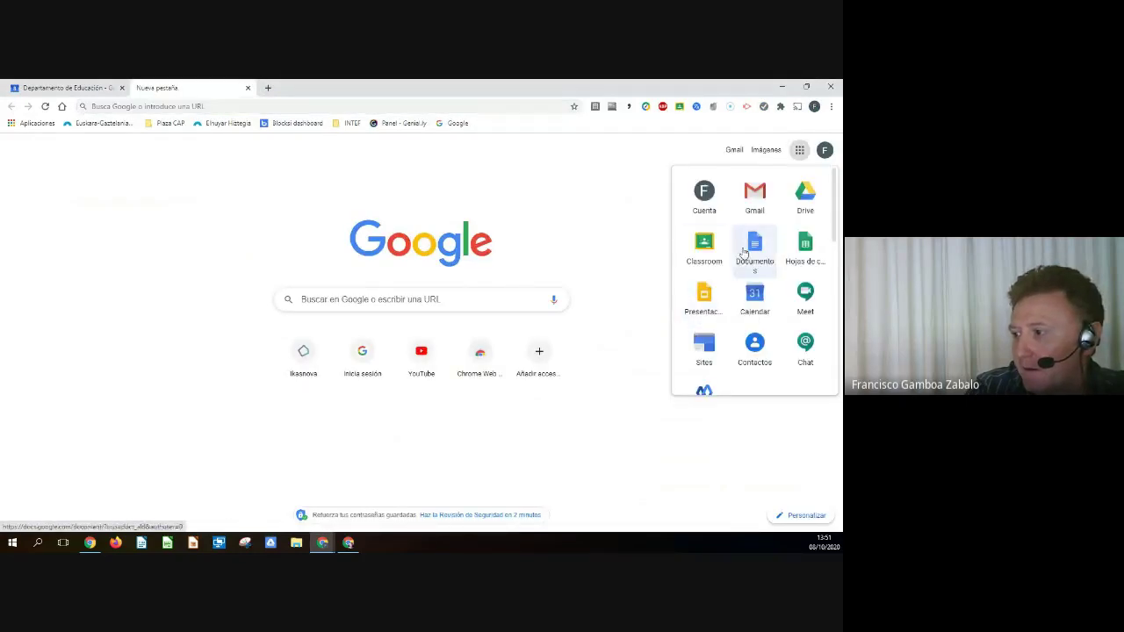
click(805, 197)
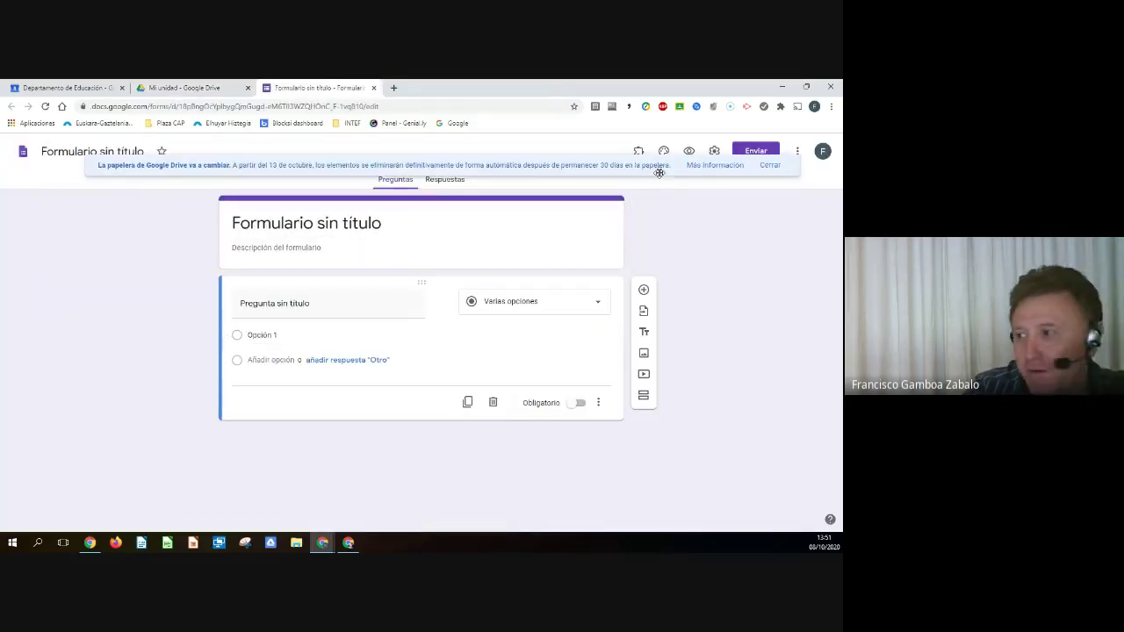
click(770, 165)
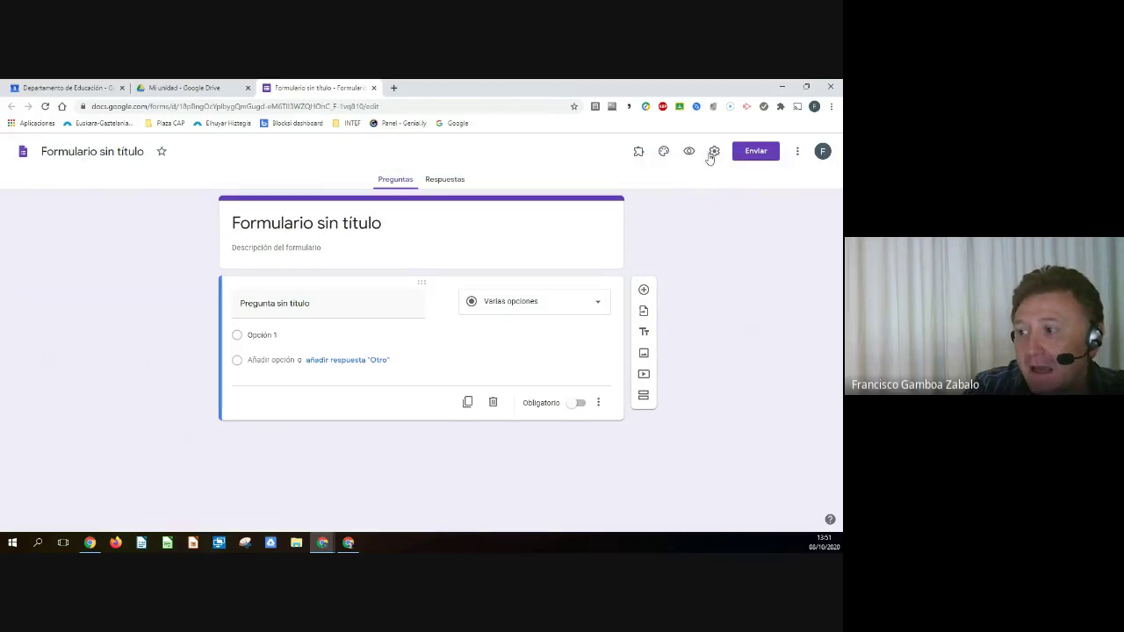
click(712, 153)
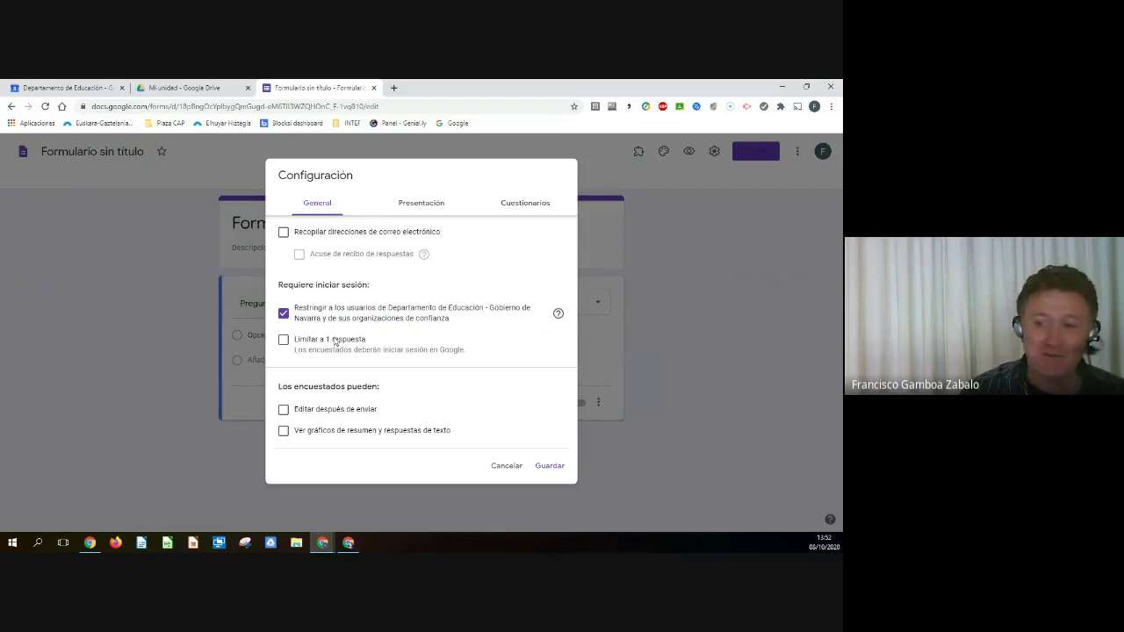
click(284, 341)
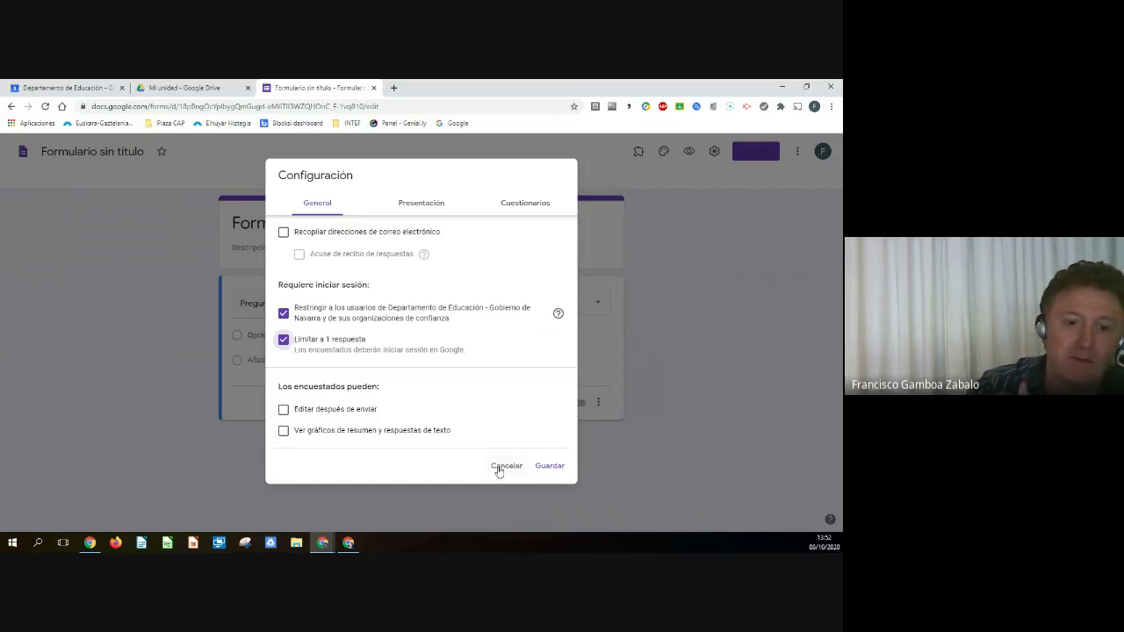
click(498, 468)
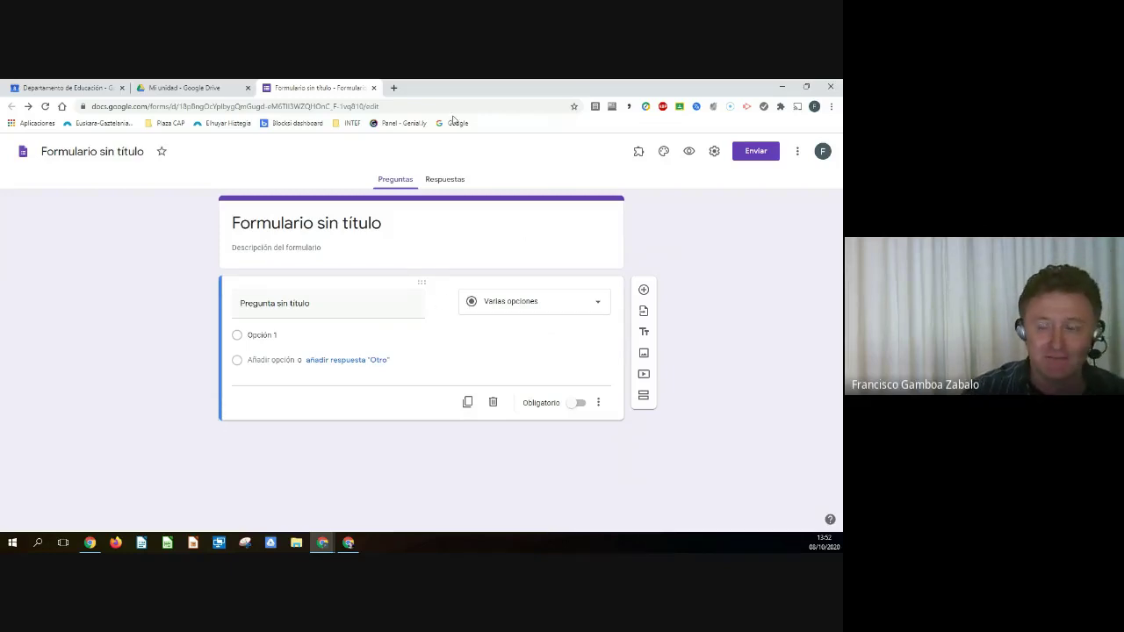
Close the untitled form tab and the Drive window, view the Contenidos slide, then return to Valoración
click(374, 88)
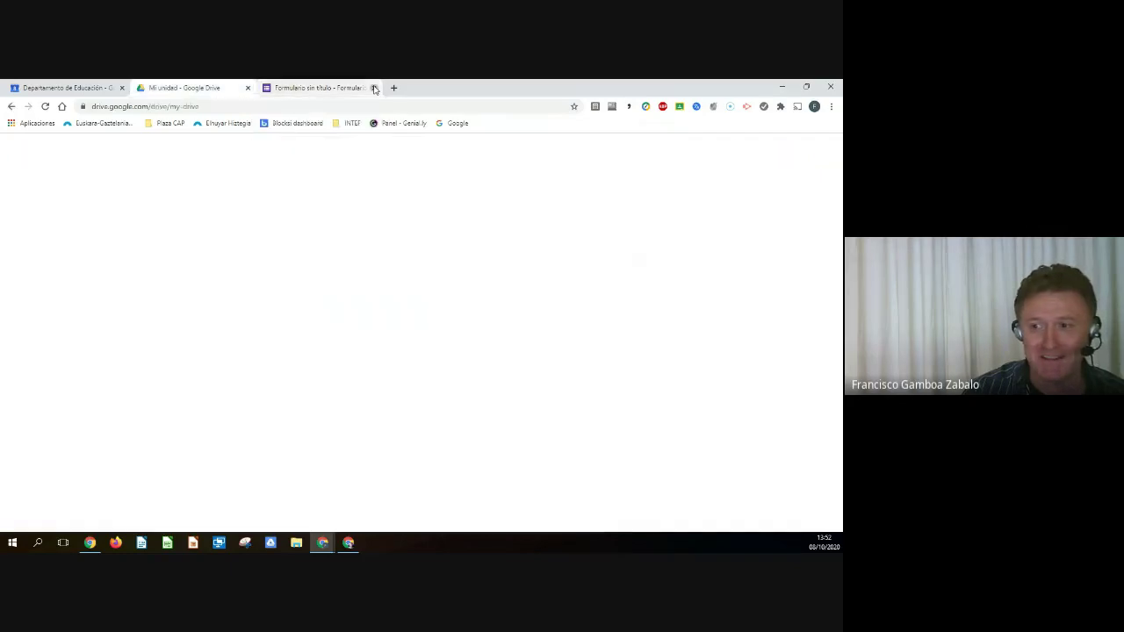
click(780, 86)
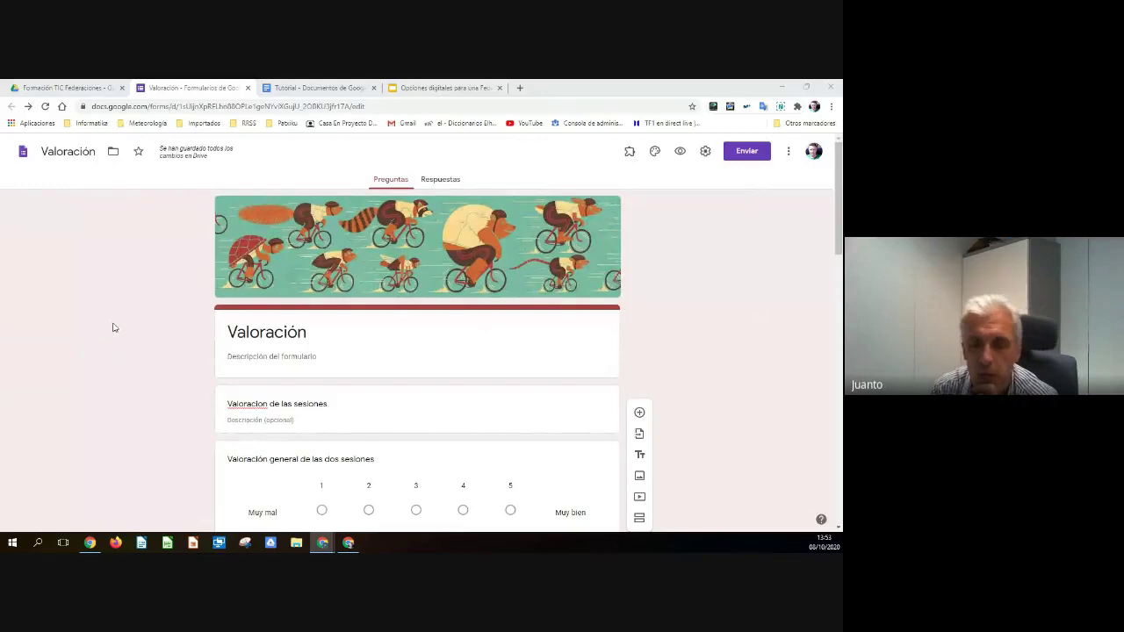
click(419, 90)
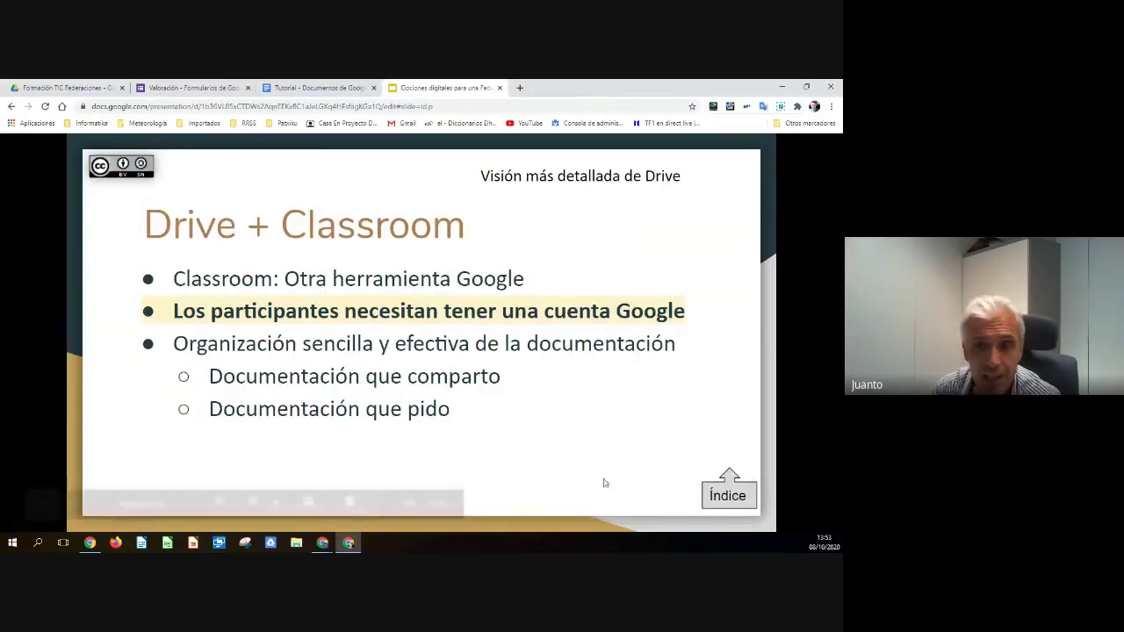
click(721, 499)
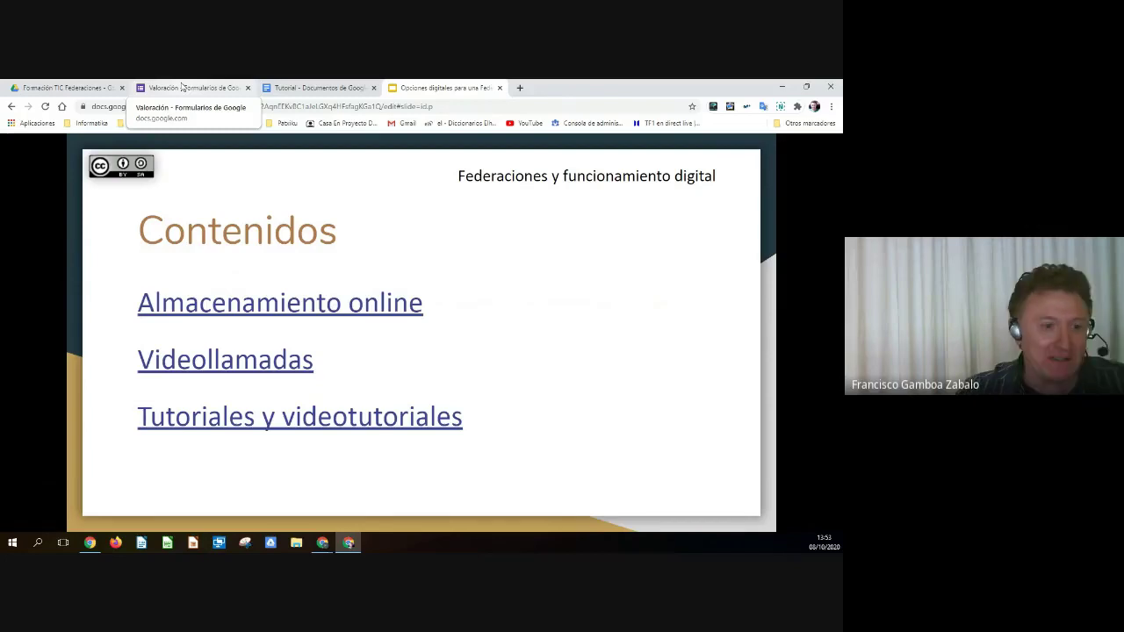
click(182, 85)
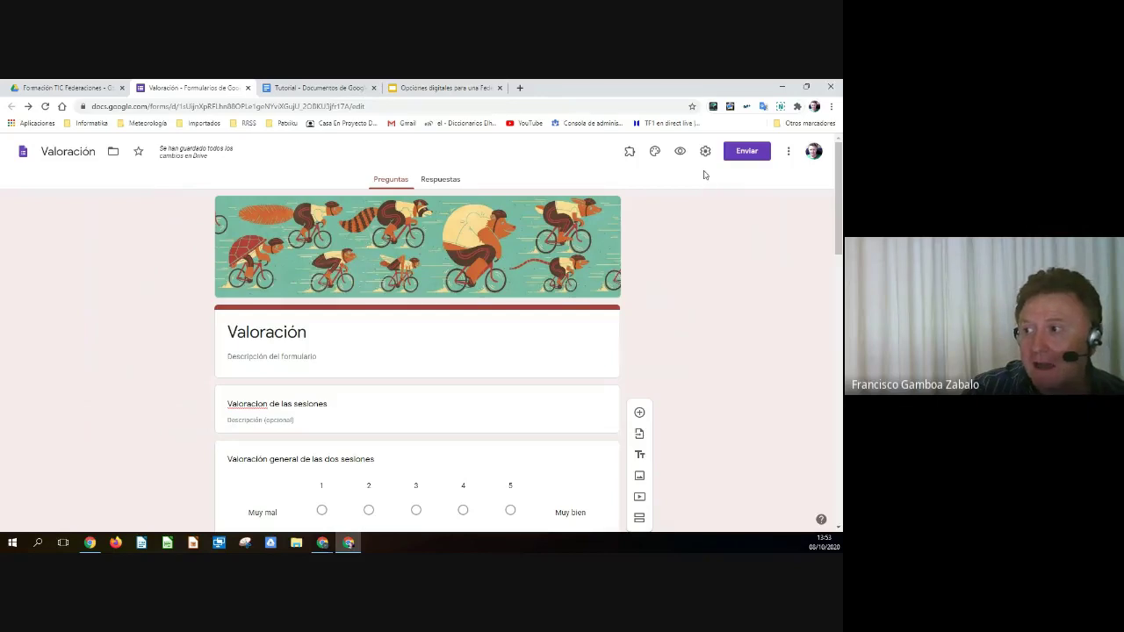
click(629, 153)
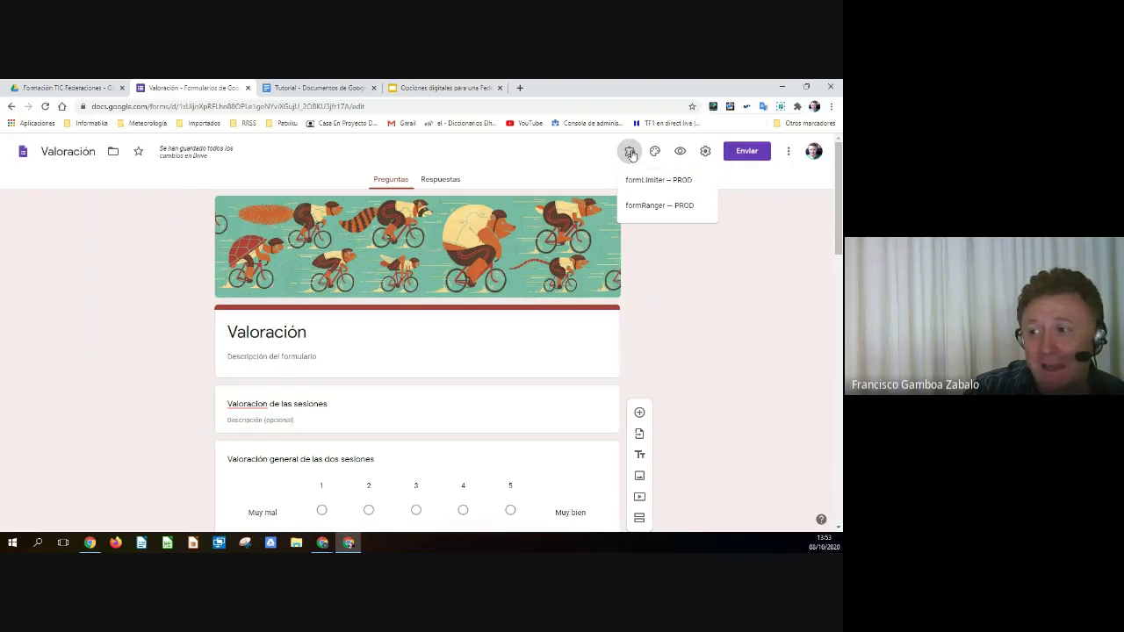
click(788, 154)
click(787, 153)
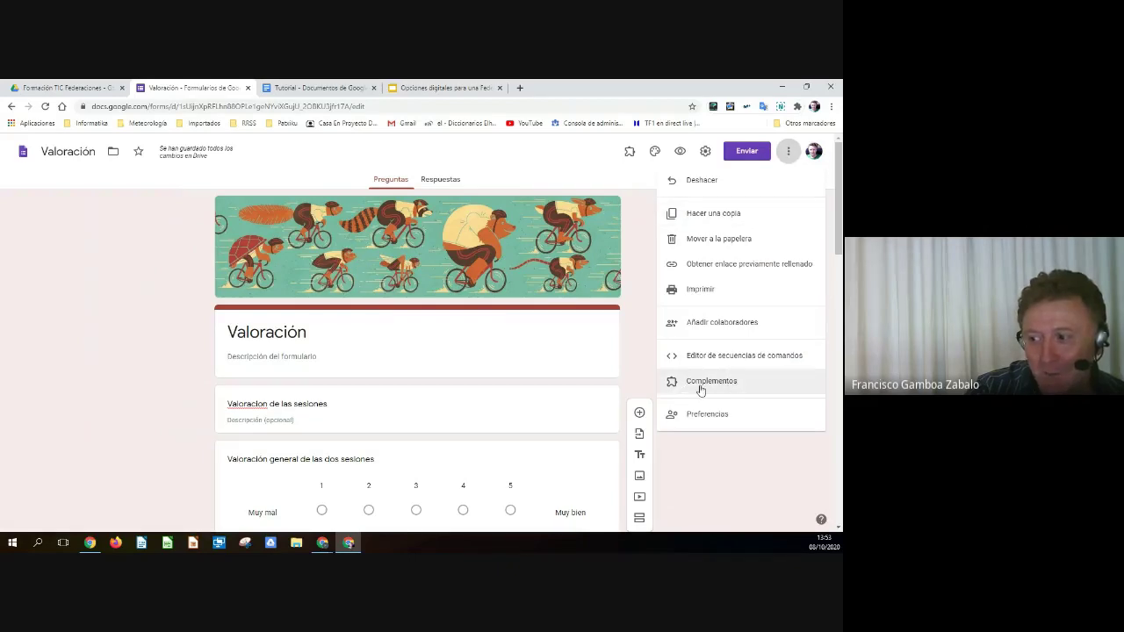
click(759, 404)
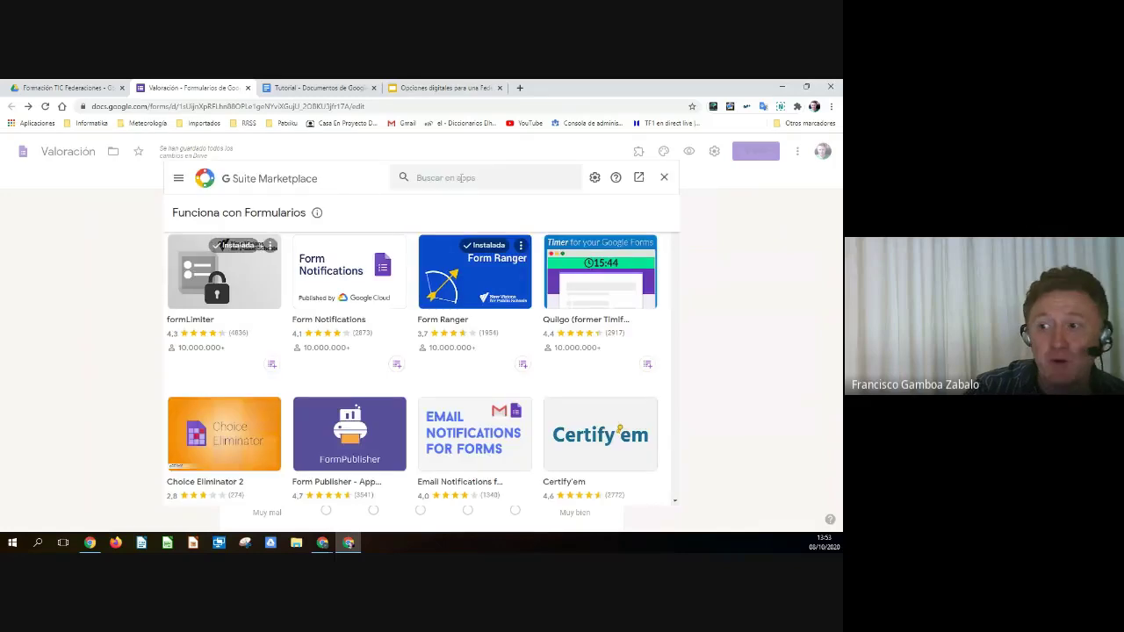
click(461, 178)
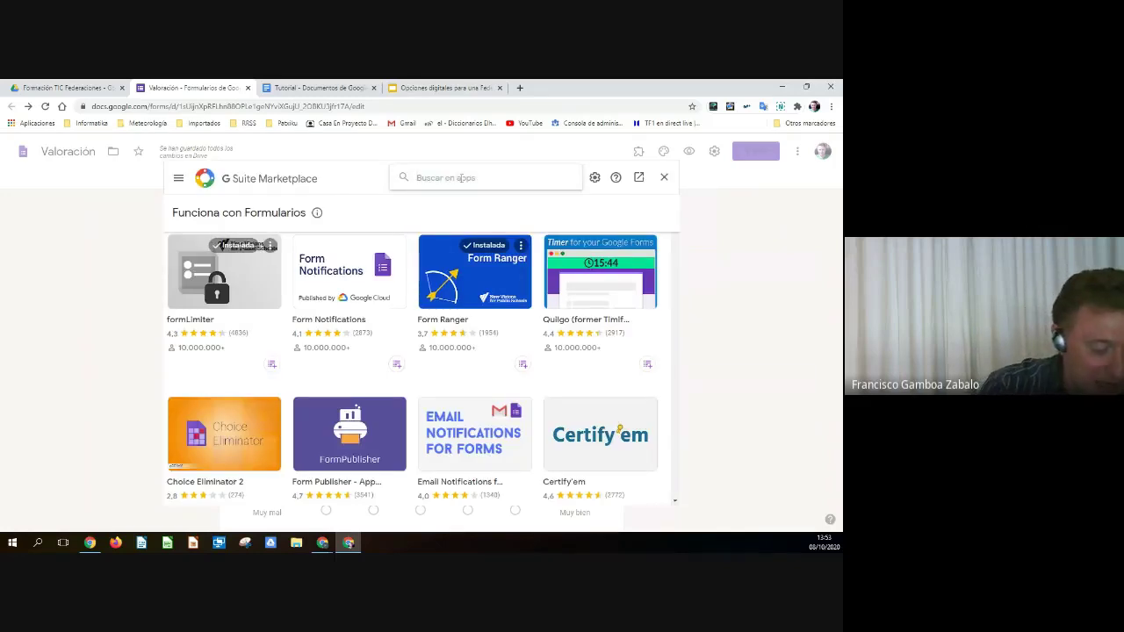
text(for)
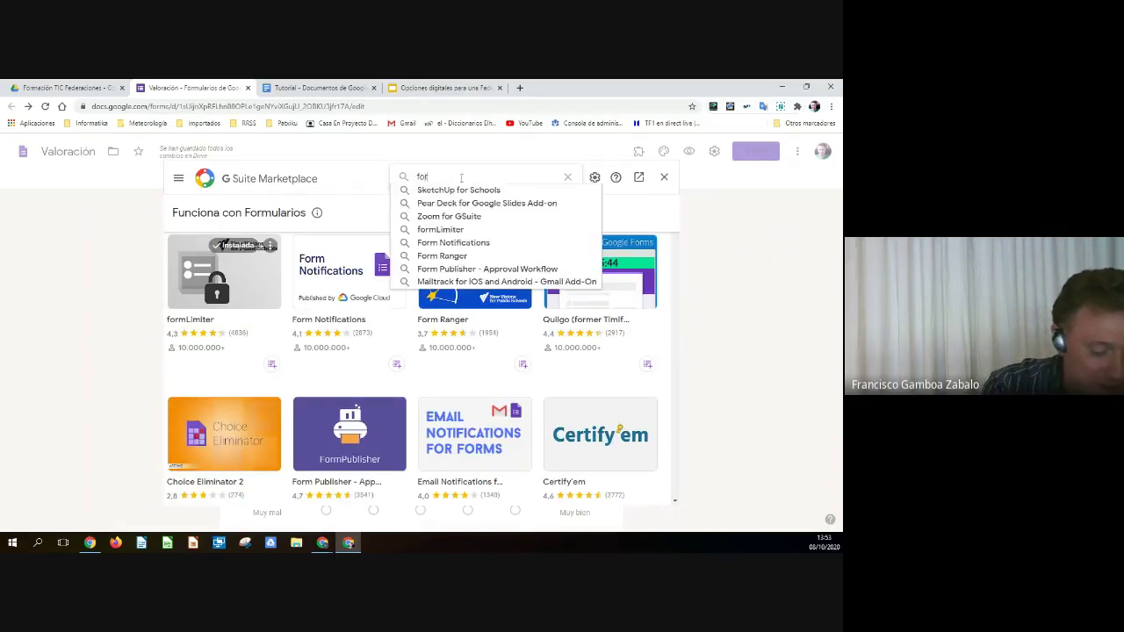
text(m limiter)
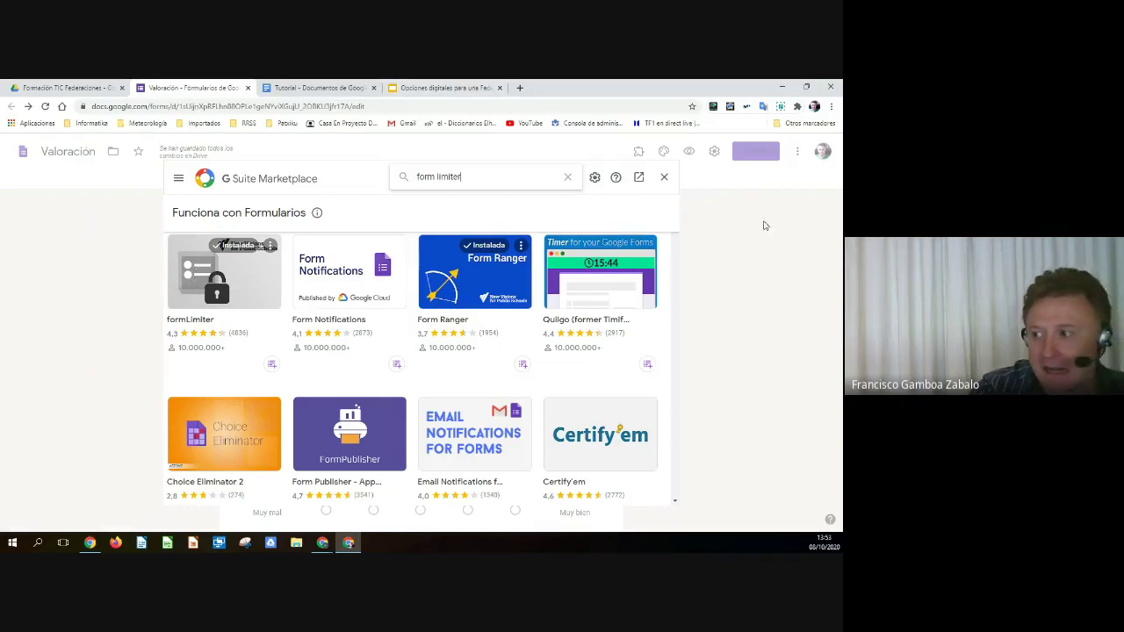
click(663, 177)
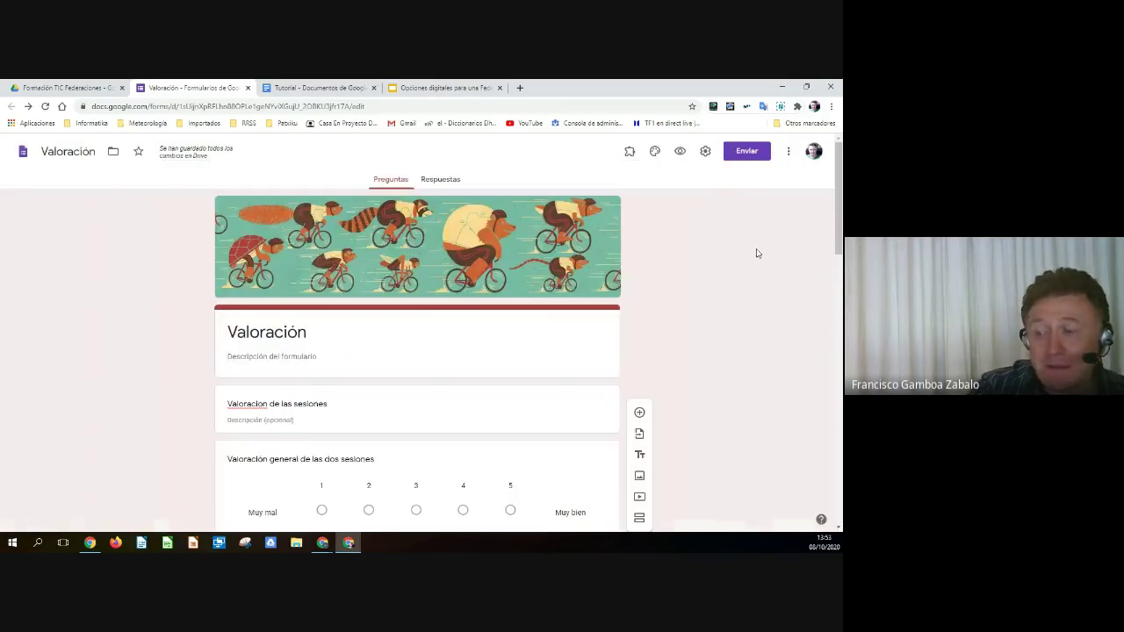
click(631, 154)
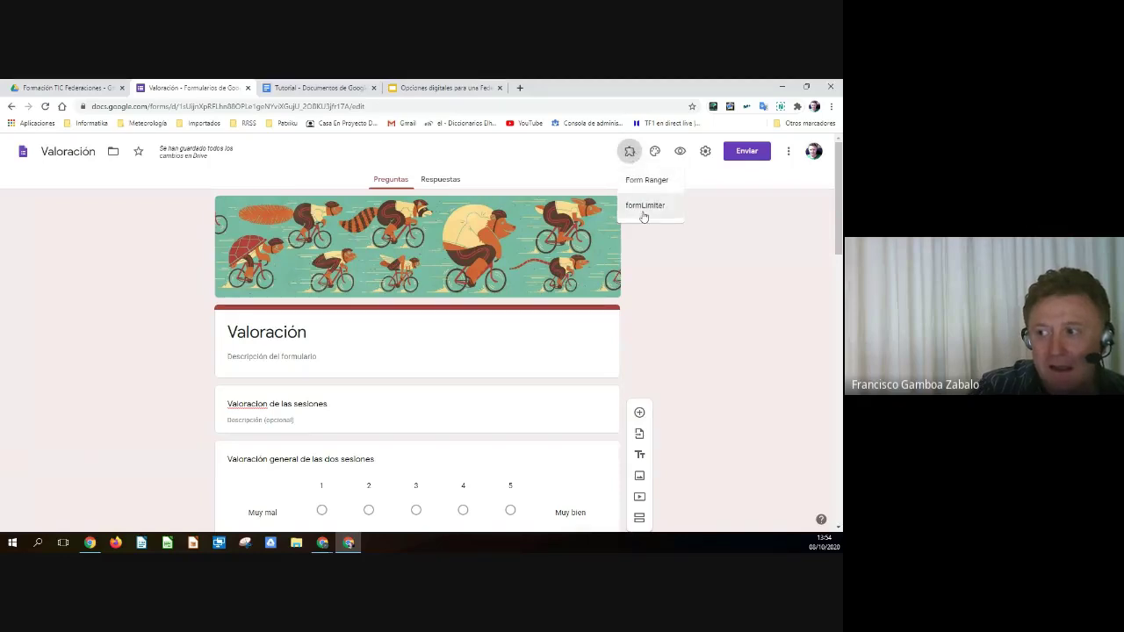
click(642, 211)
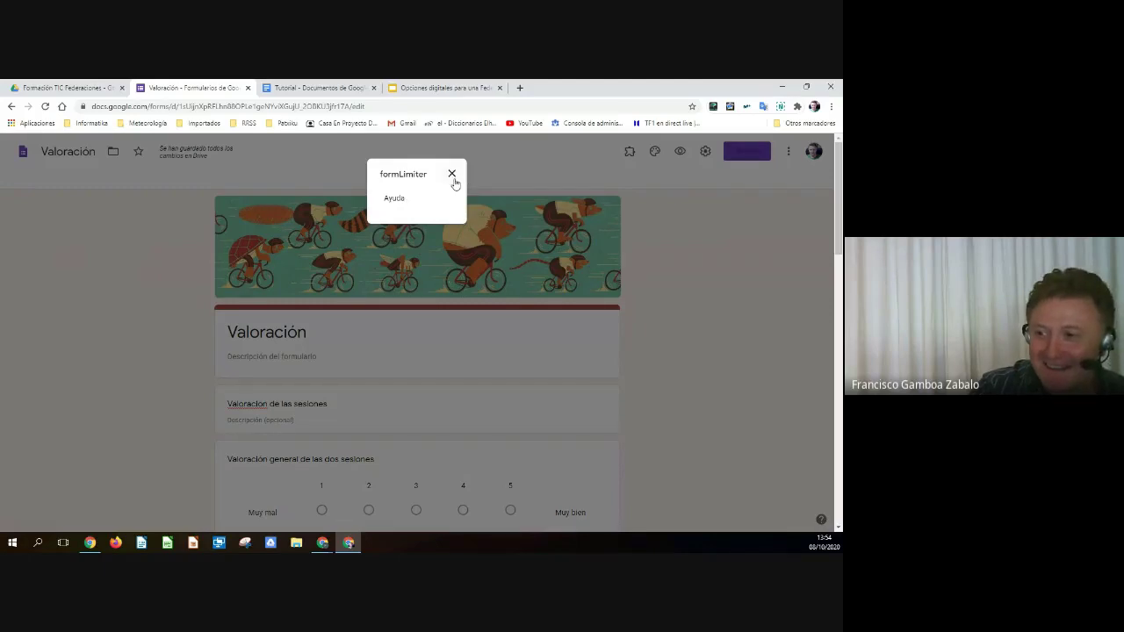
click(452, 175)
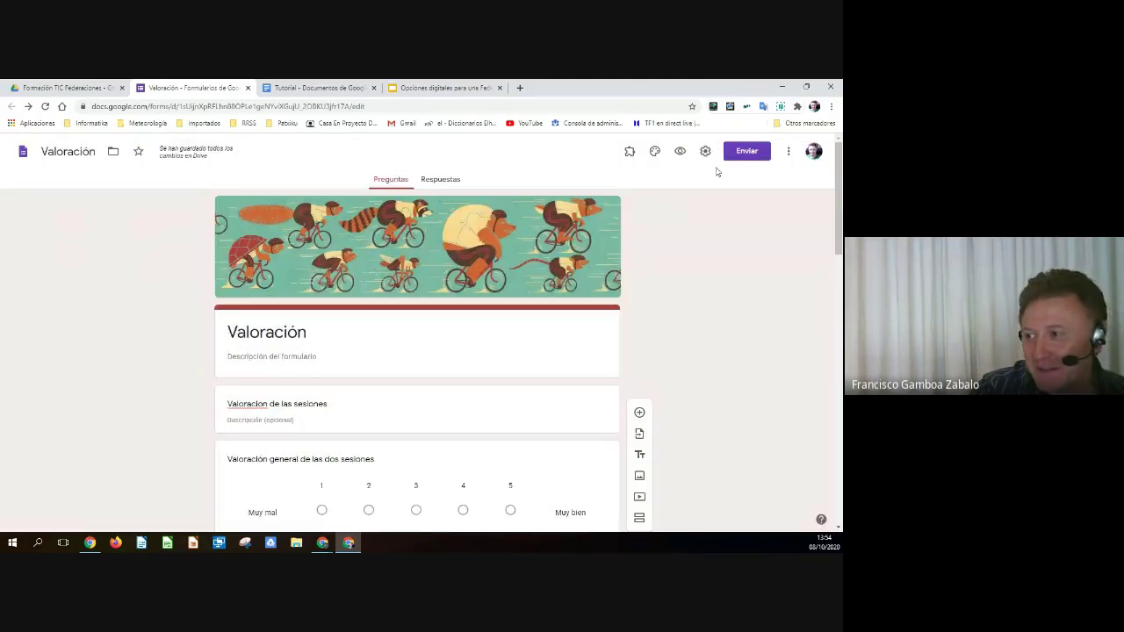
click(629, 151)
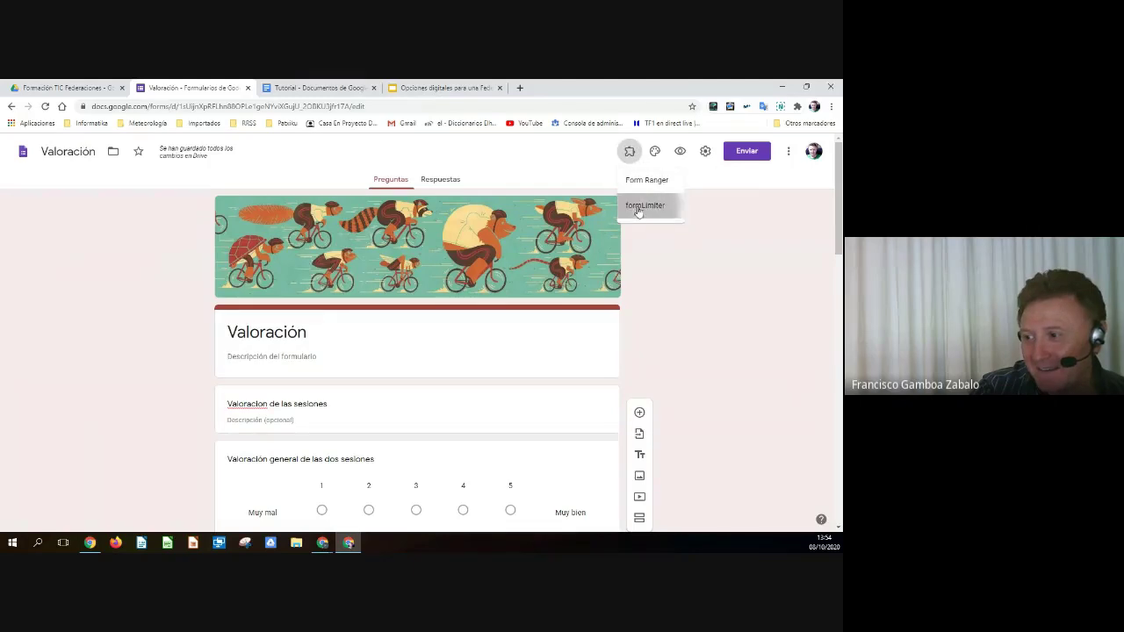
click(639, 208)
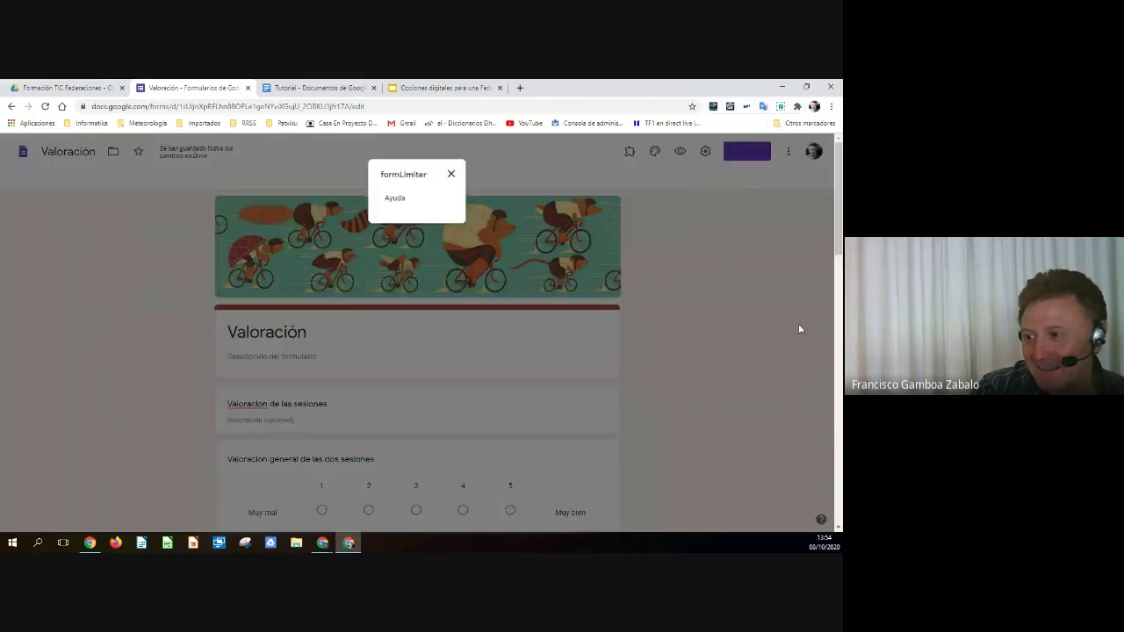
click(410, 204)
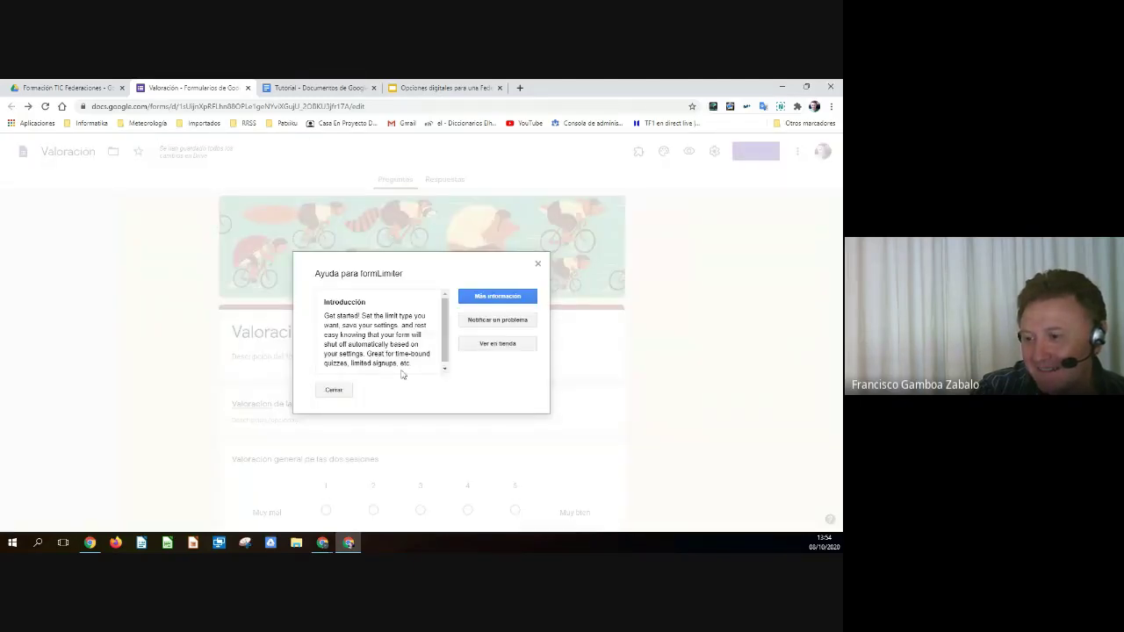
click(336, 393)
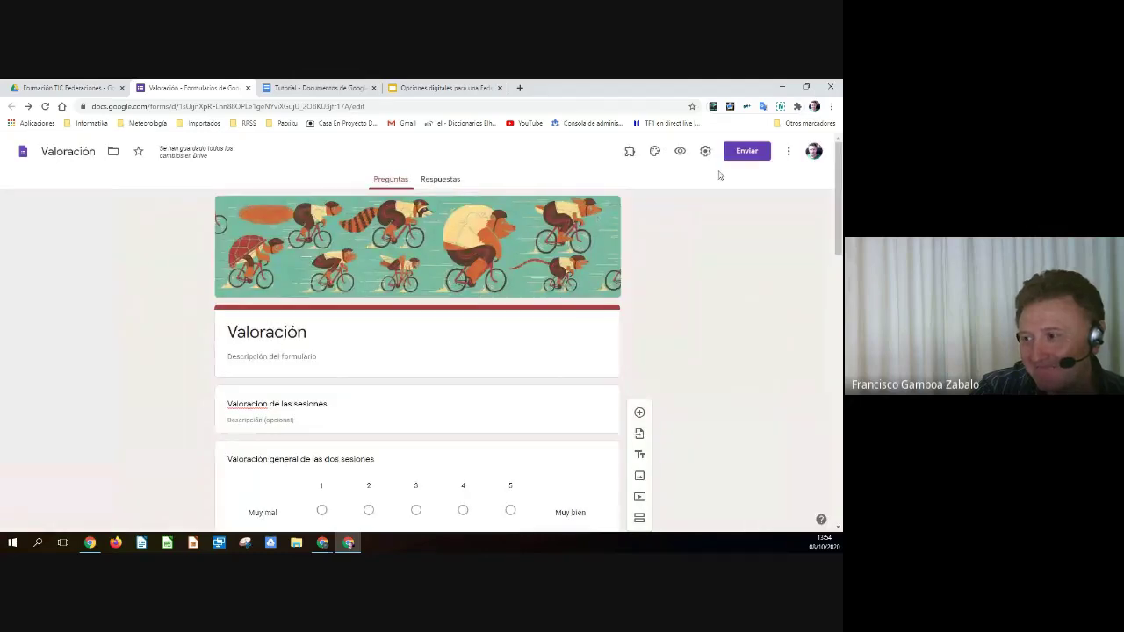
click(629, 158)
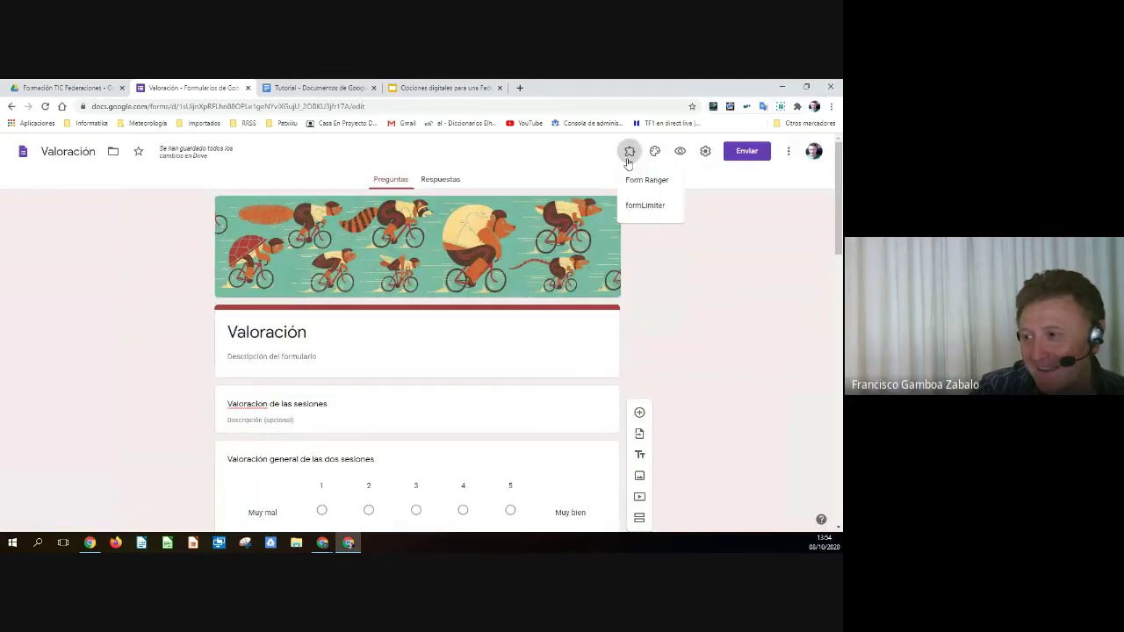
click(643, 207)
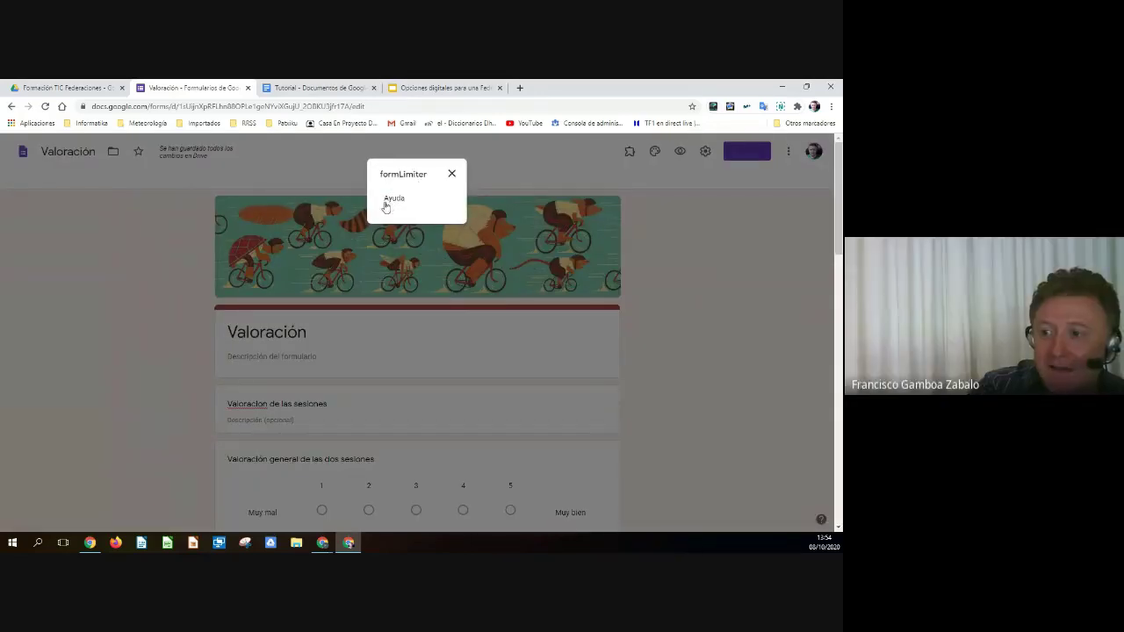
click(395, 199)
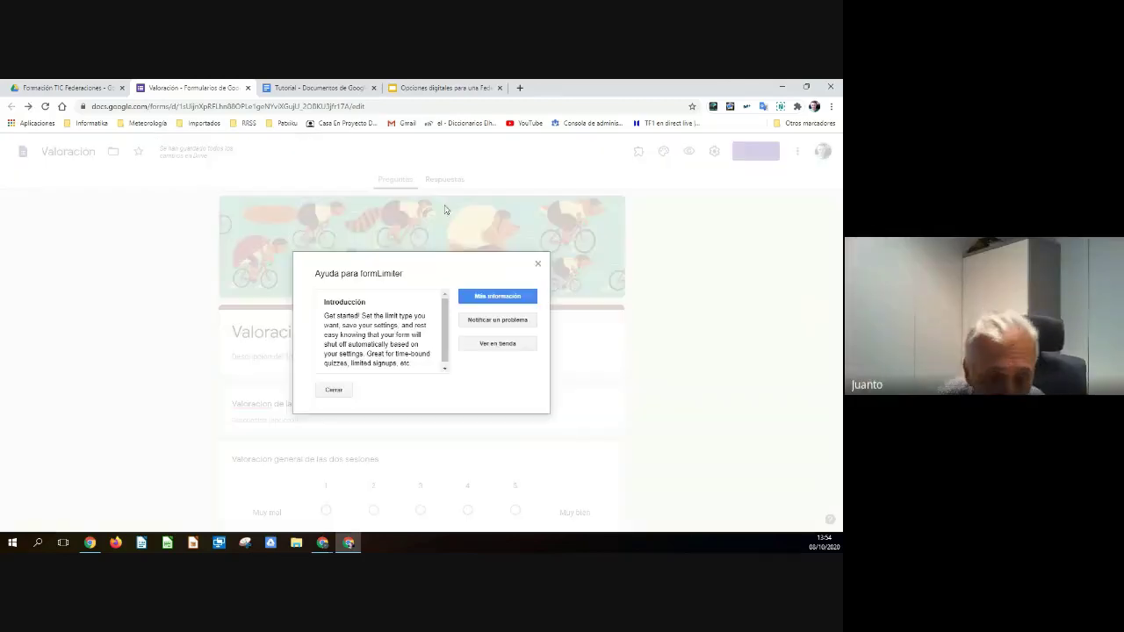
scroll(334, 368, down, 1)
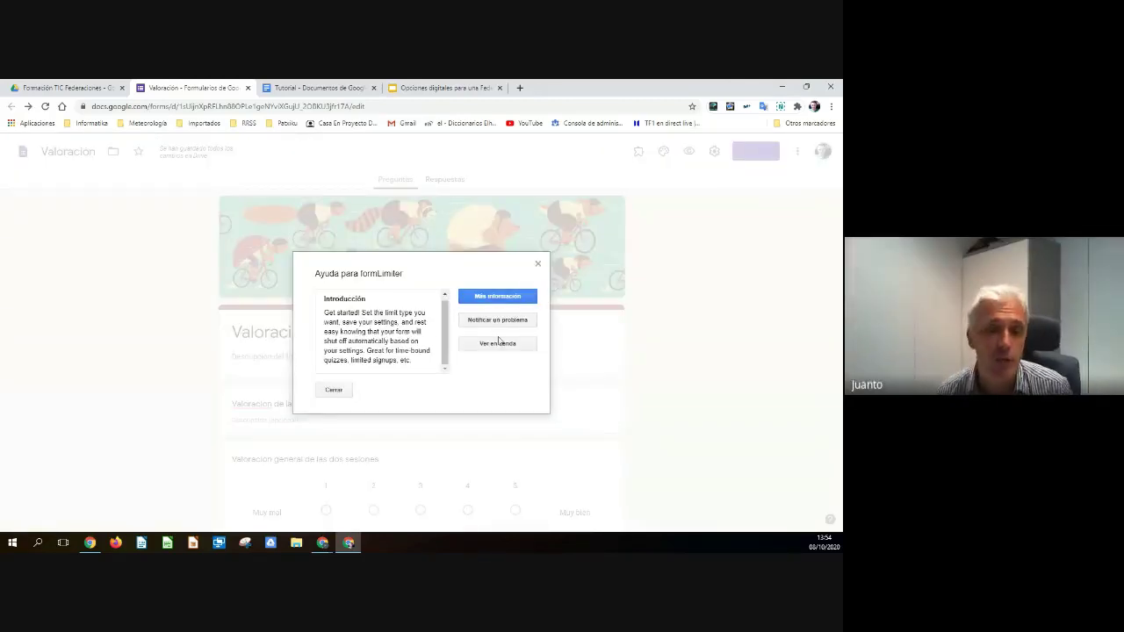
click(498, 299)
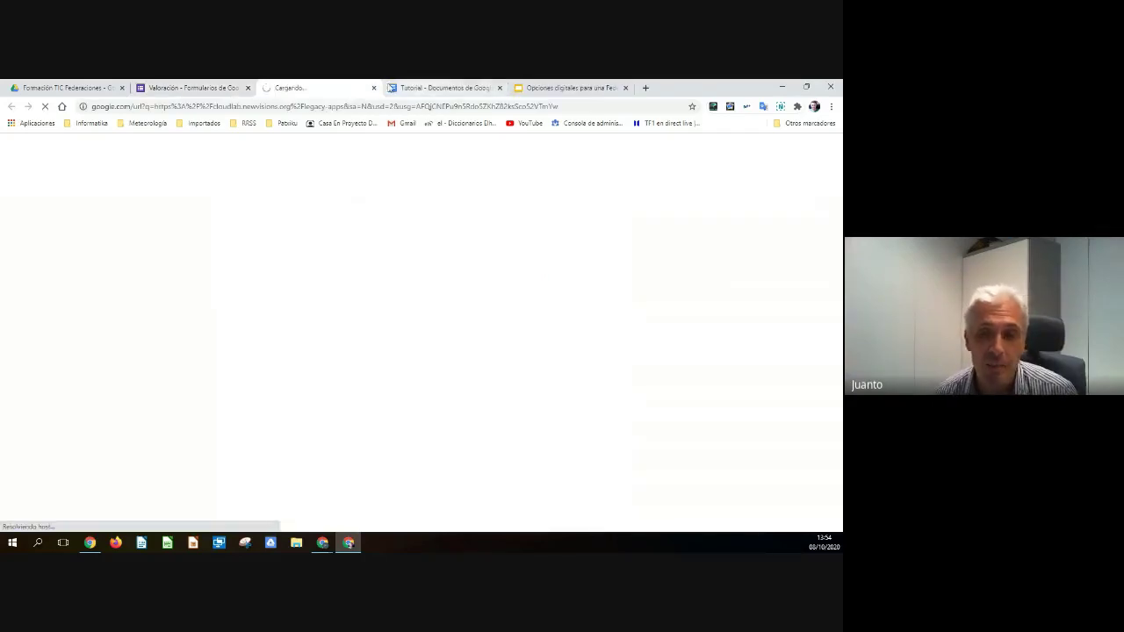
key(ctrl+w)
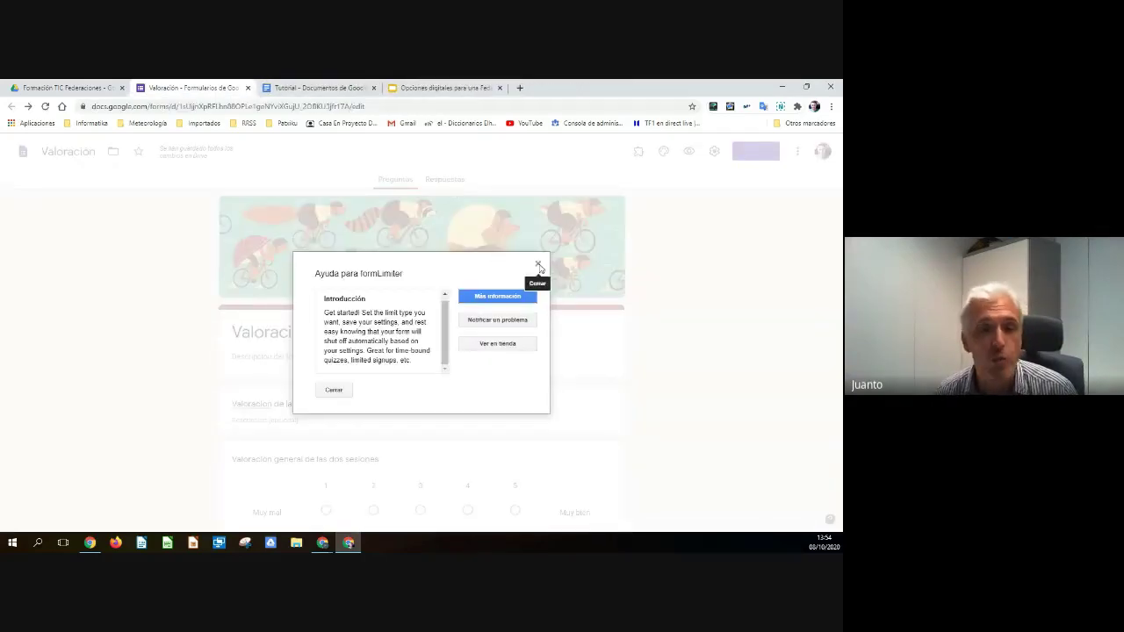
click(538, 263)
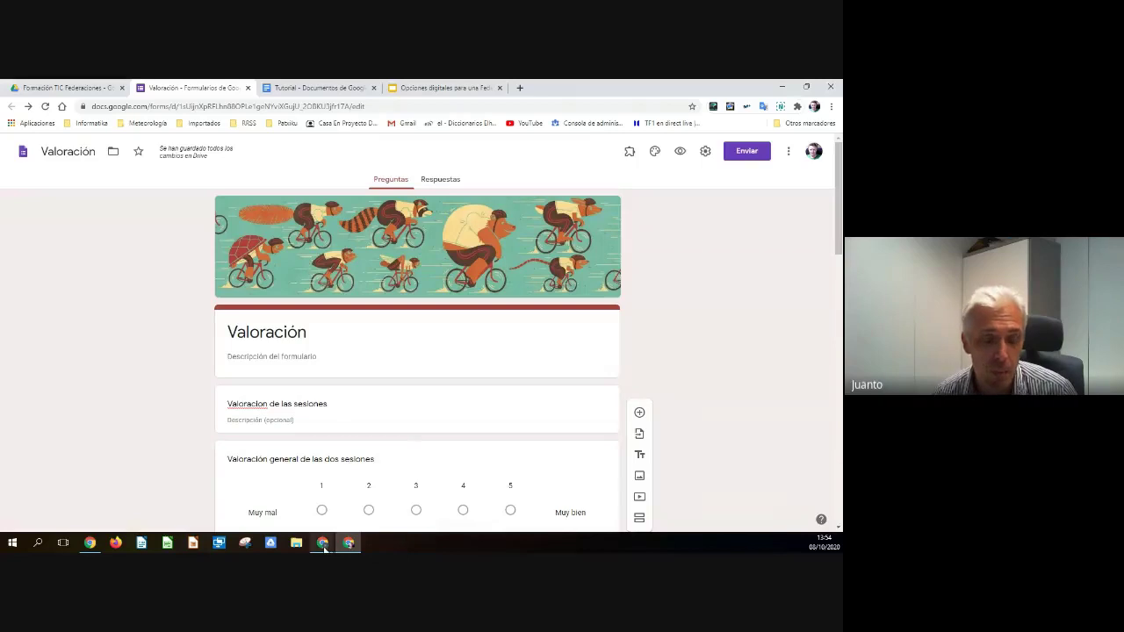
Bring the Mi unidad Google Drive window to the front from Chrome's taskbar window previews
mouse_move(322, 546)
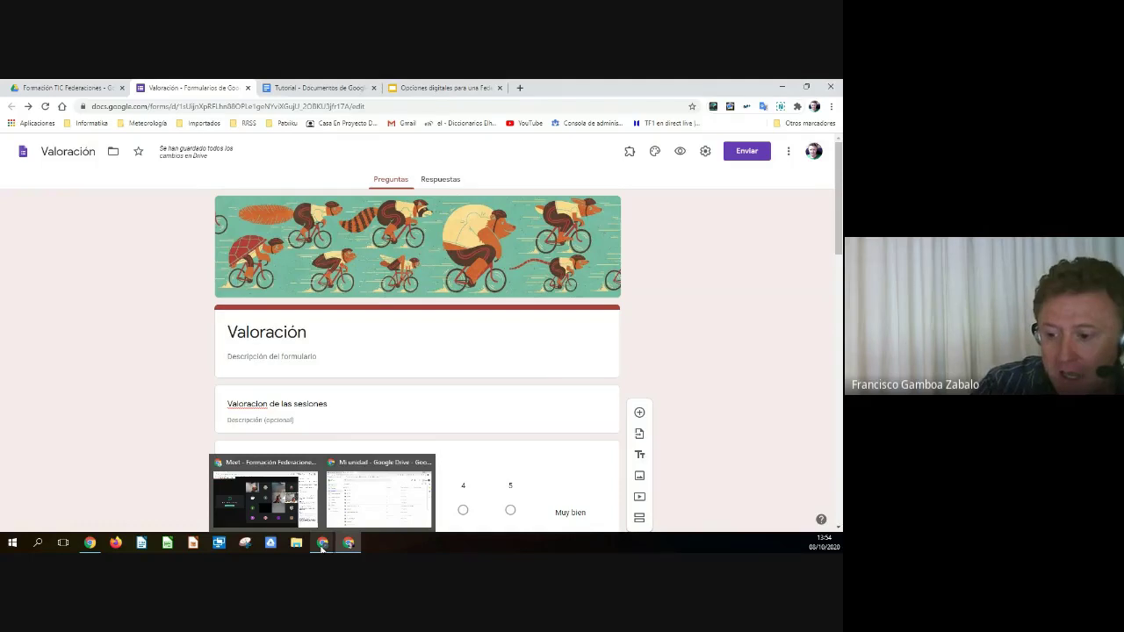
click(322, 549)
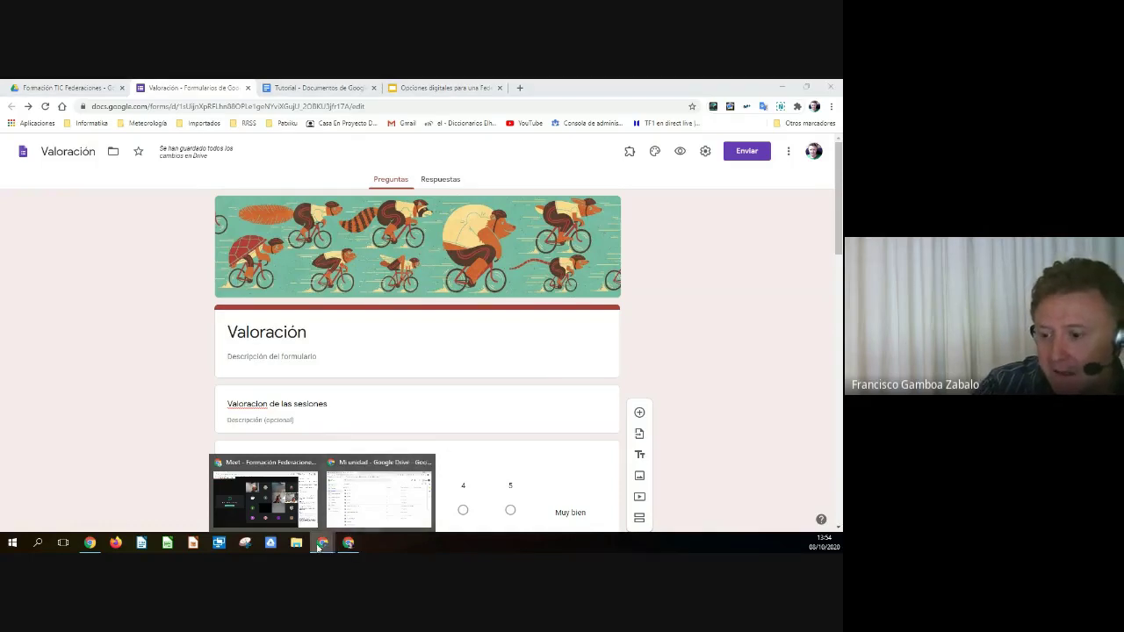
mouse_move(323, 543)
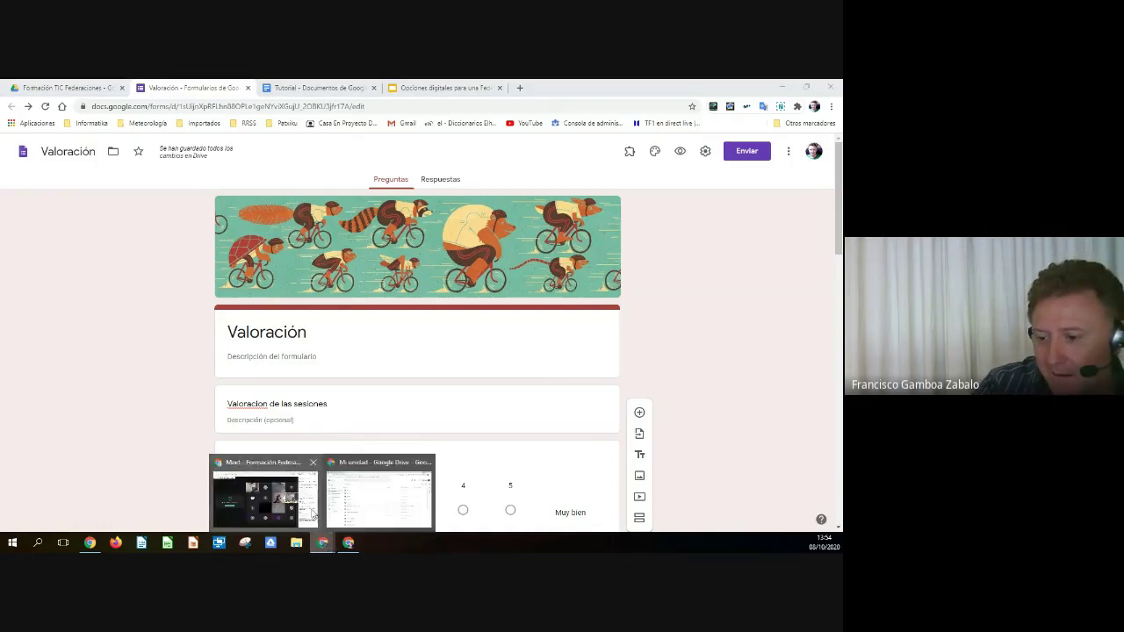
click(372, 518)
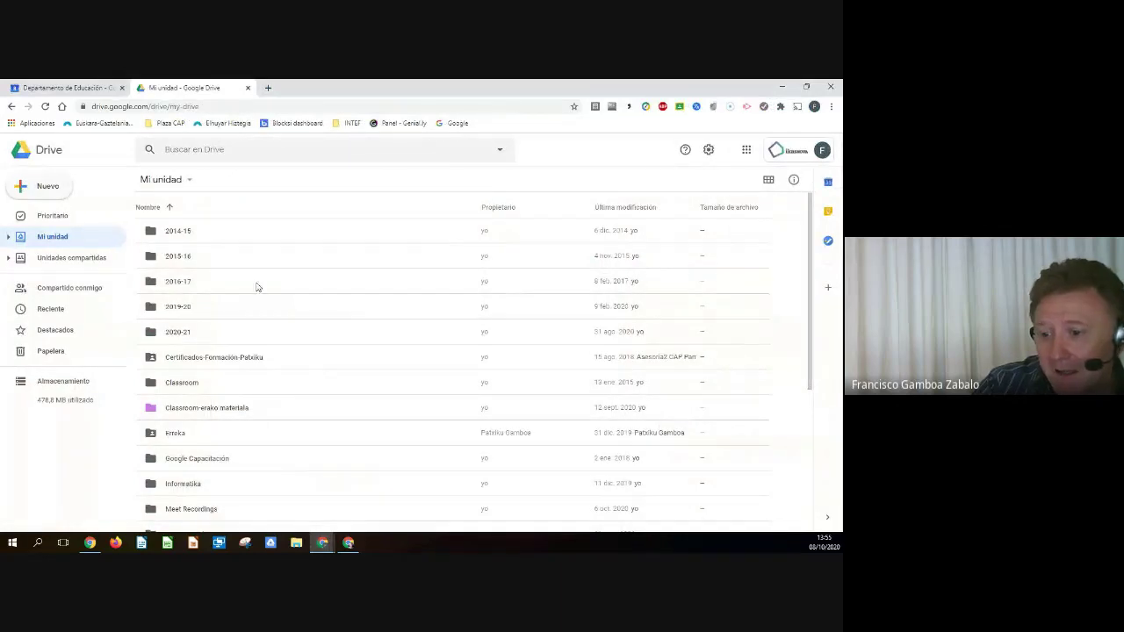
Dismiss the calendar event details and go back to the Drive file list
click(88, 85)
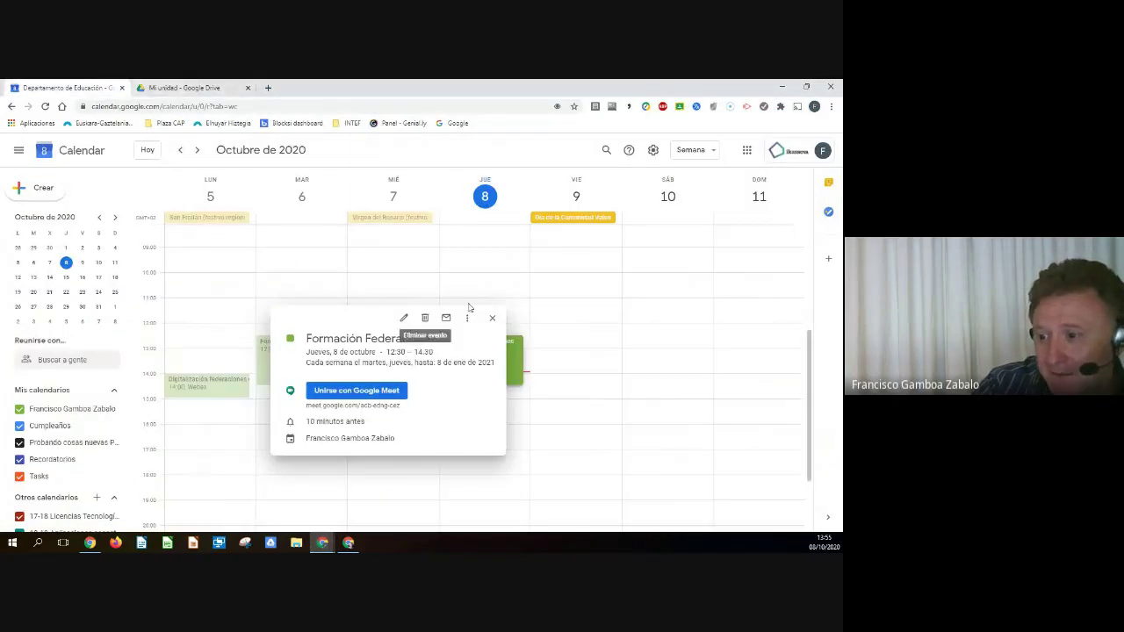
click(493, 320)
click(171, 88)
scroll(224, 402, down, 2)
scroll(224, 402, down, 2)
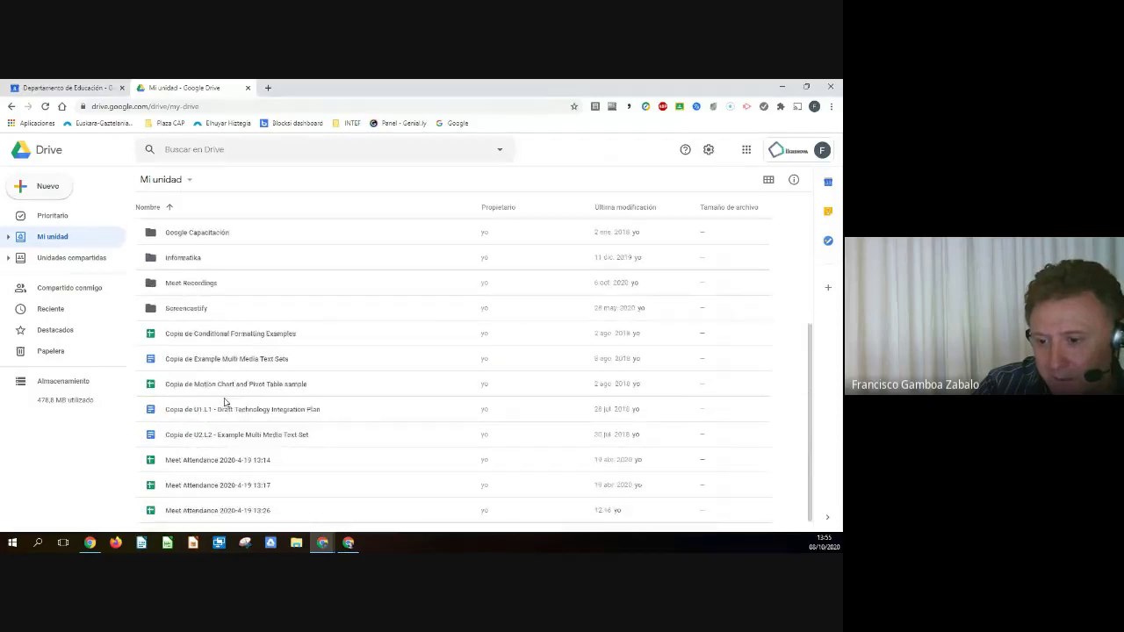
Create a new blank Google Form from Drive and bring up its add-ons list
click(46, 188)
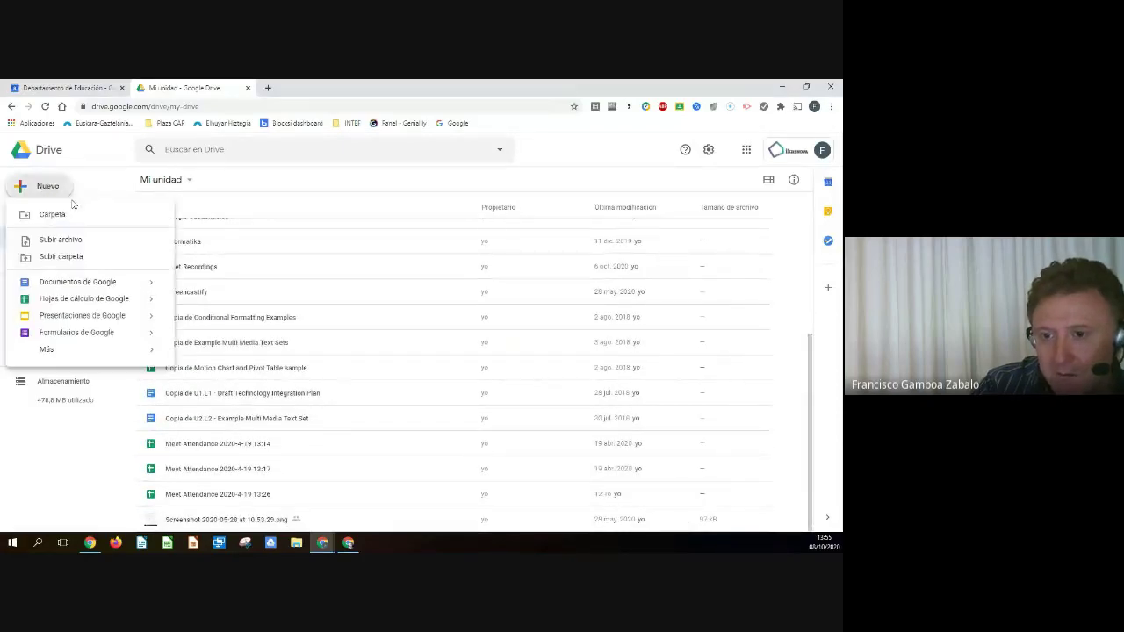
click(78, 338)
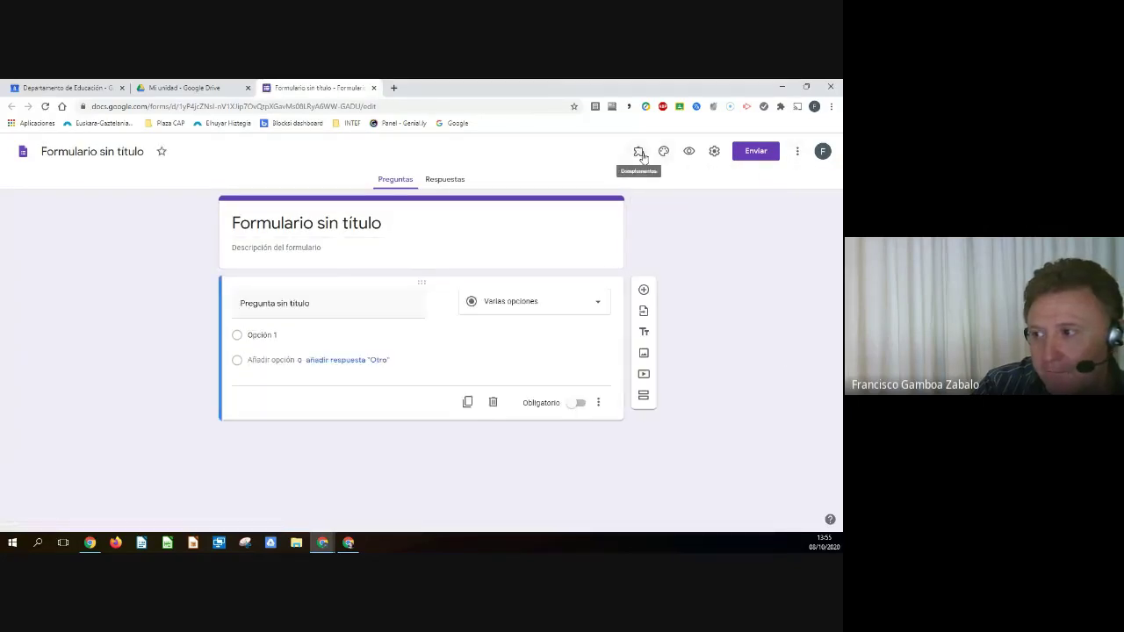
click(638, 152)
Start formLimiter's Set limit and authorize the add-on with the school account's permissions
click(668, 179)
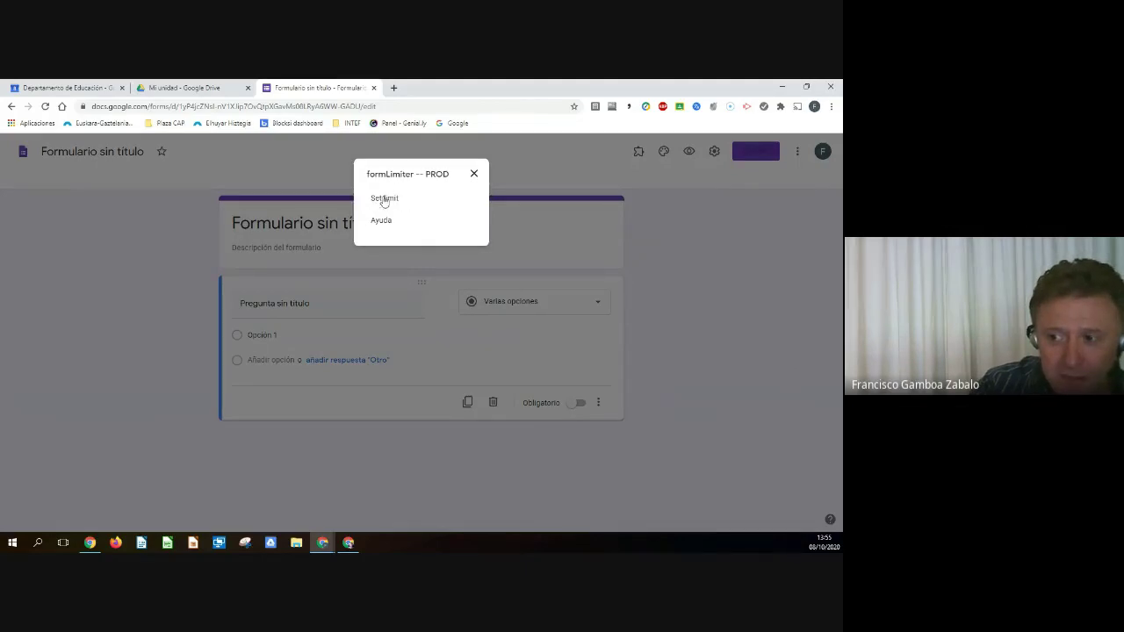
click(384, 199)
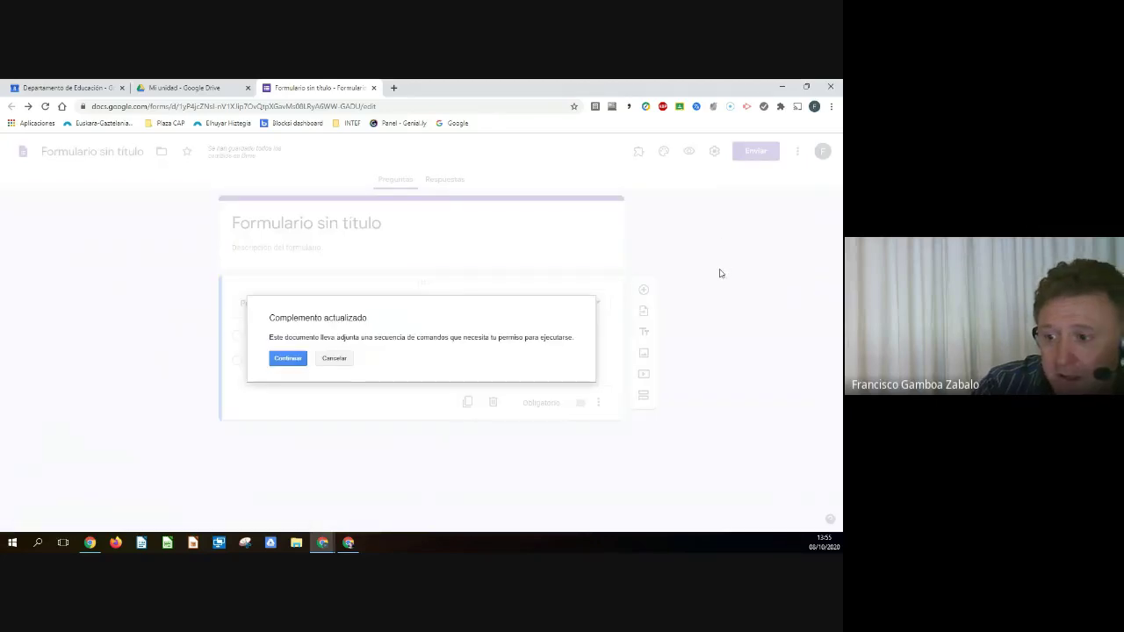
click(287, 359)
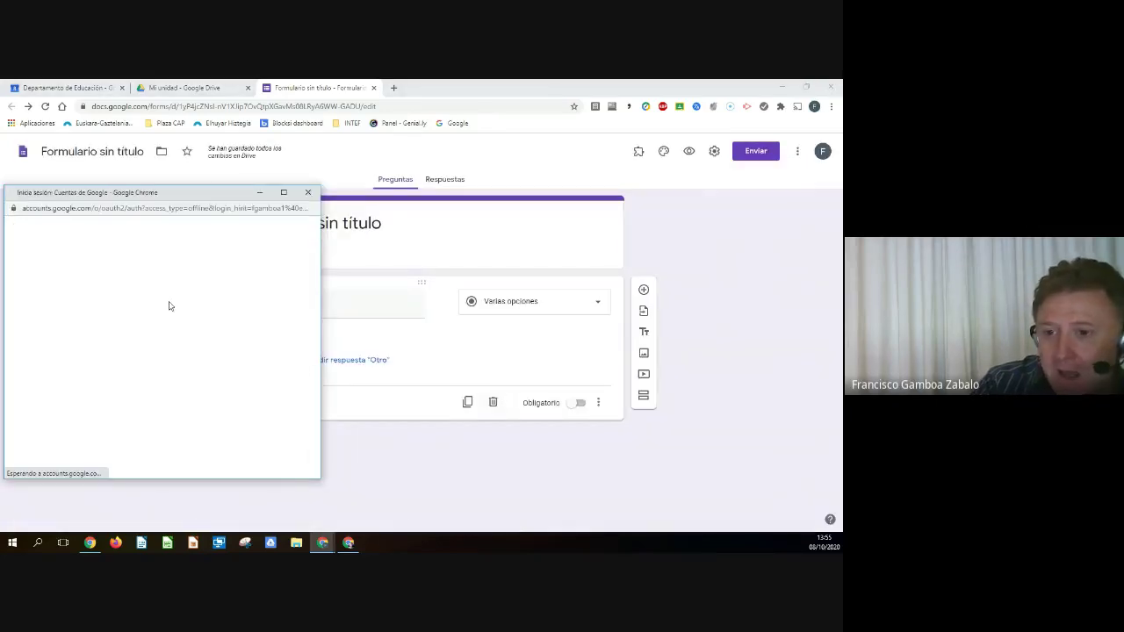
click(133, 324)
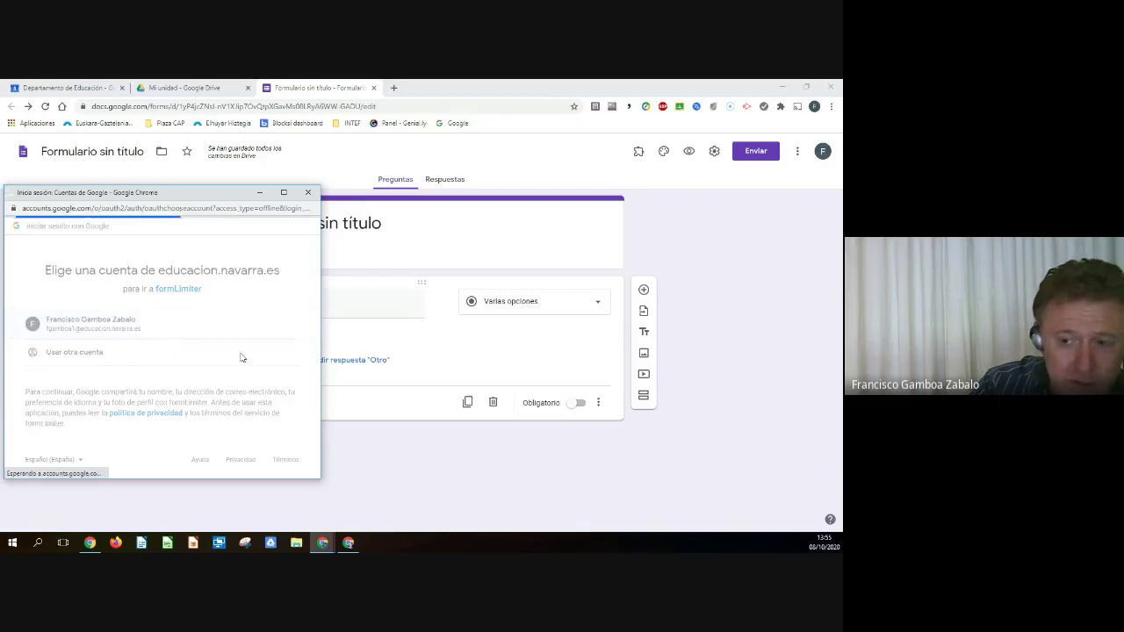
scroll(242, 359, down, 5)
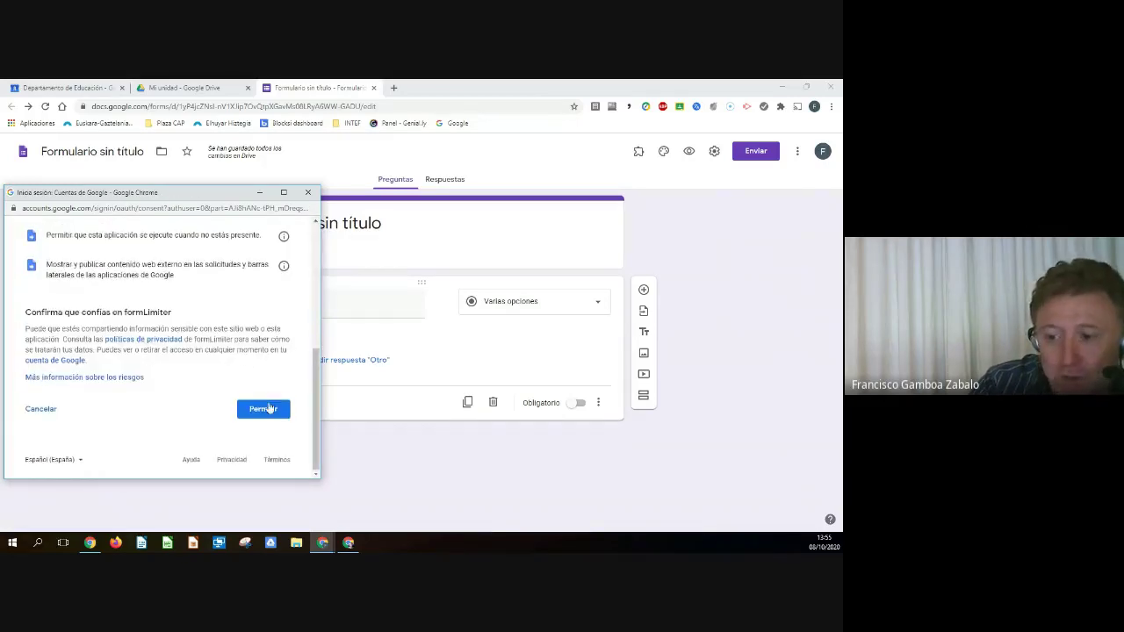
click(264, 410)
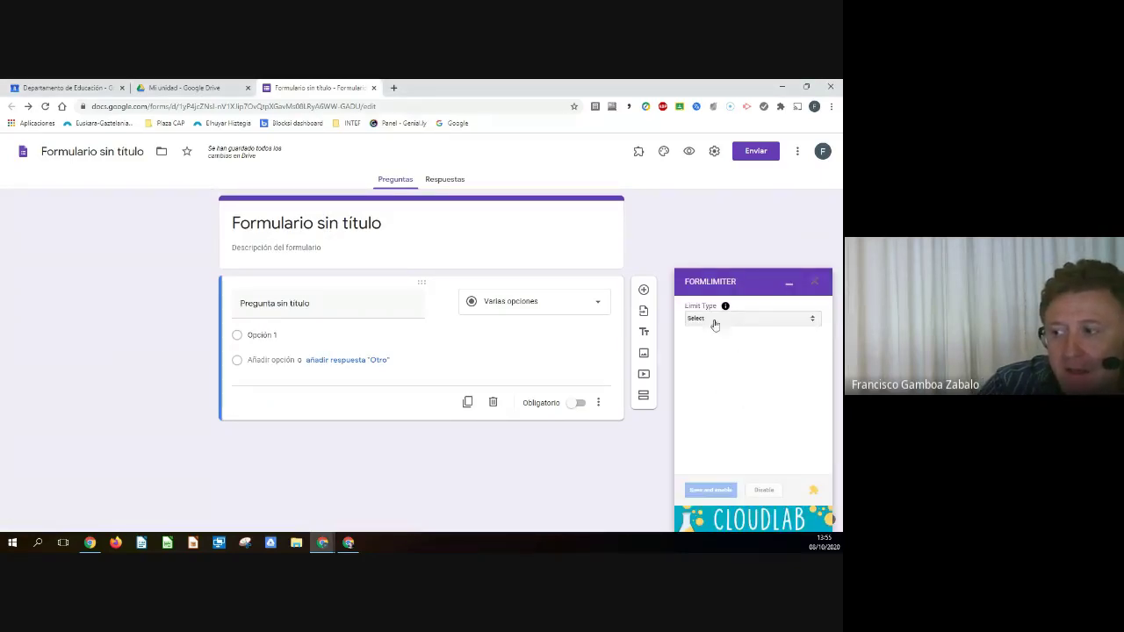
Set formLimiter's limit type to date and time, then close its panel
click(796, 321)
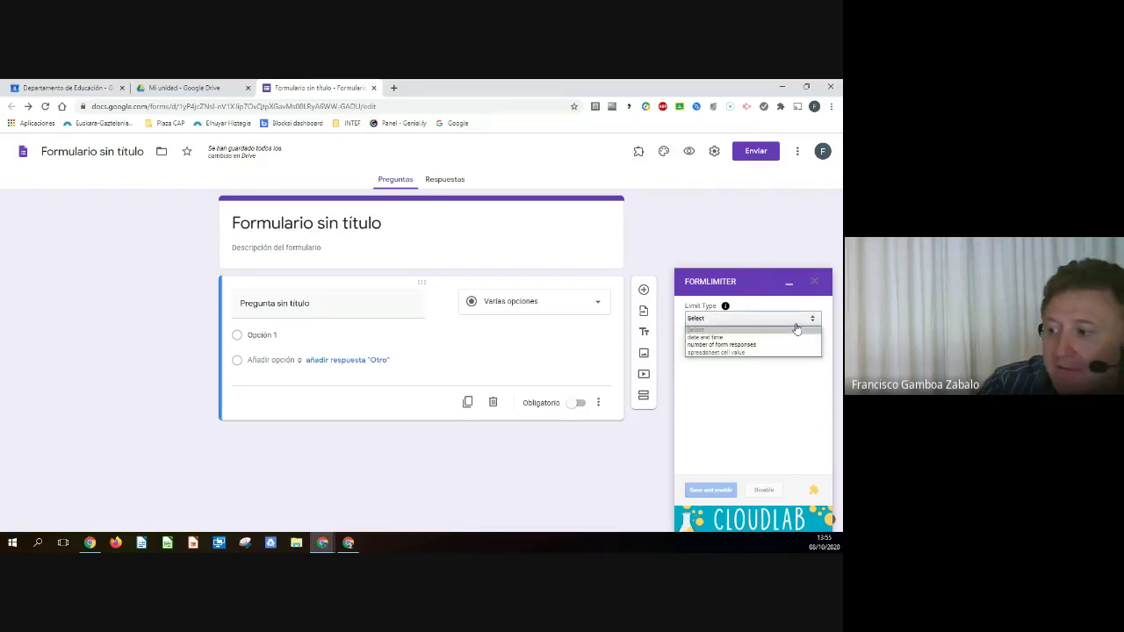
click(711, 338)
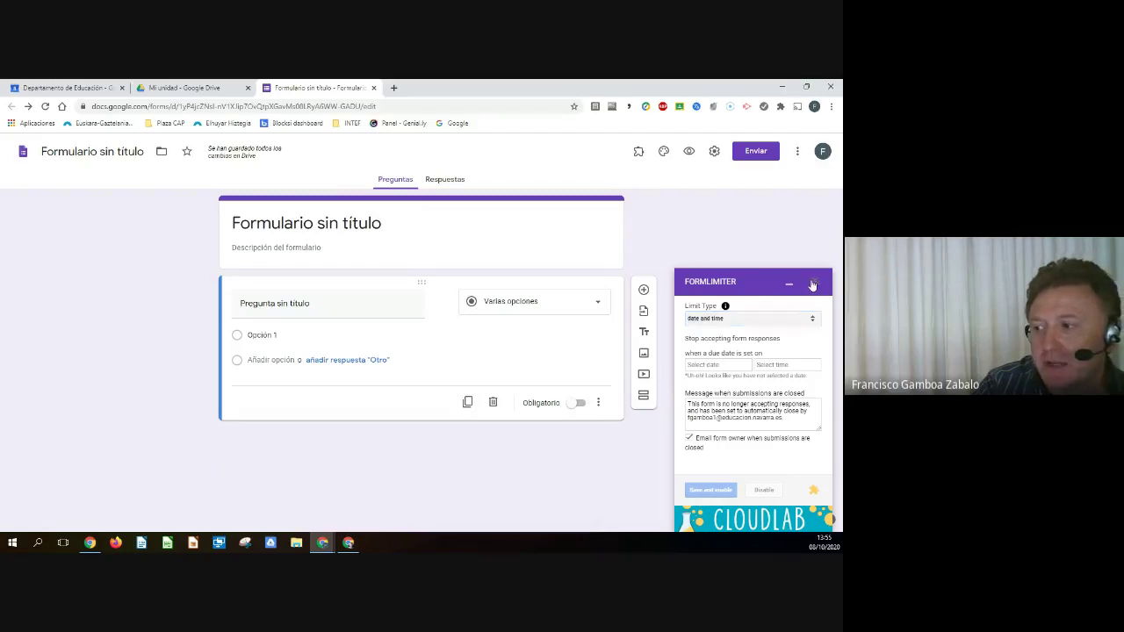
click(808, 282)
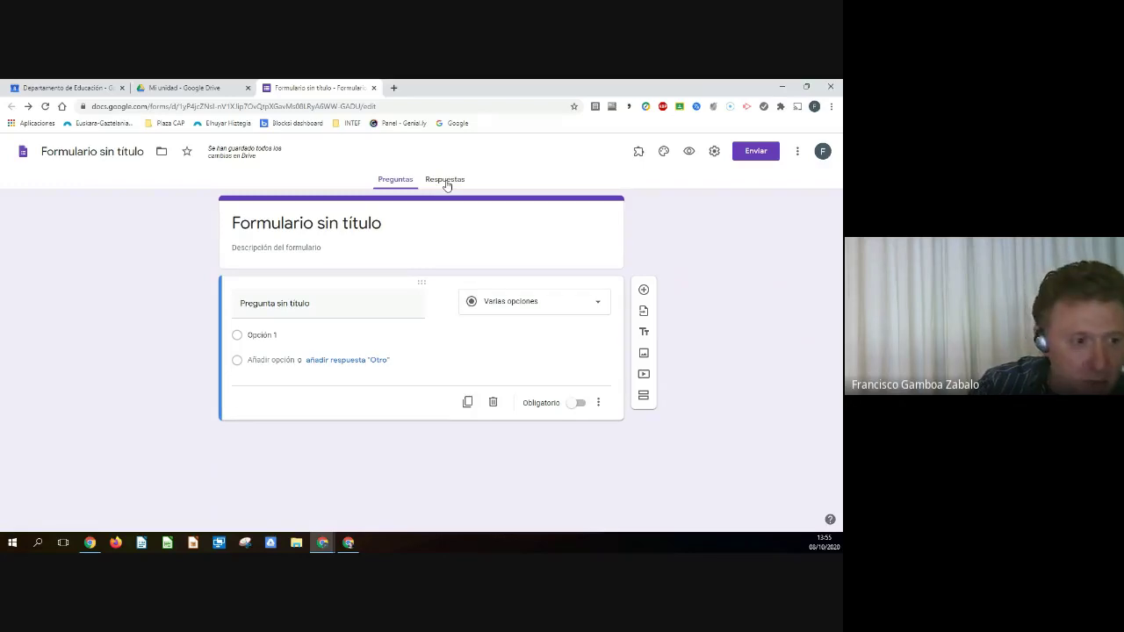
click(447, 183)
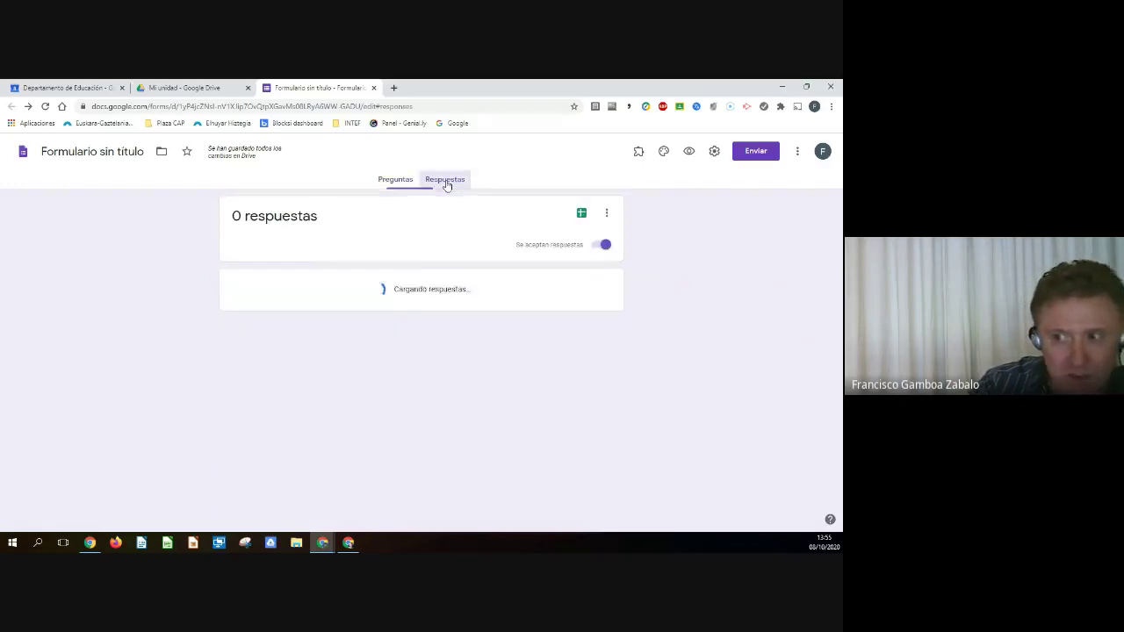
Toggle 'Se aceptan respuestas' off and on in the new form and in Valoración, then return to Slides
click(598, 247)
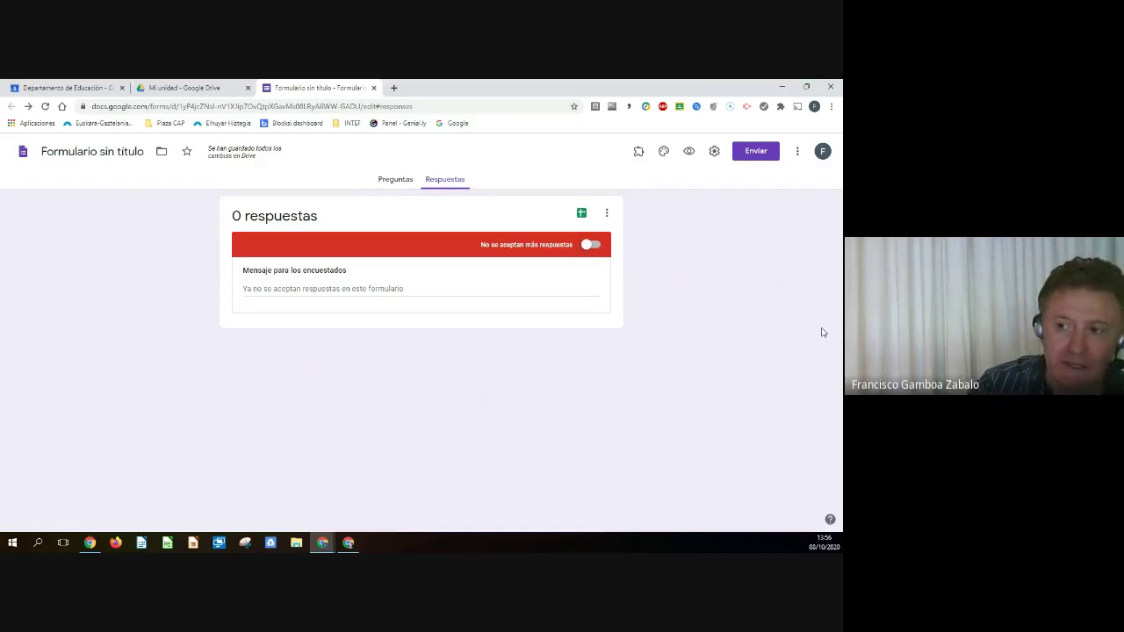
click(594, 249)
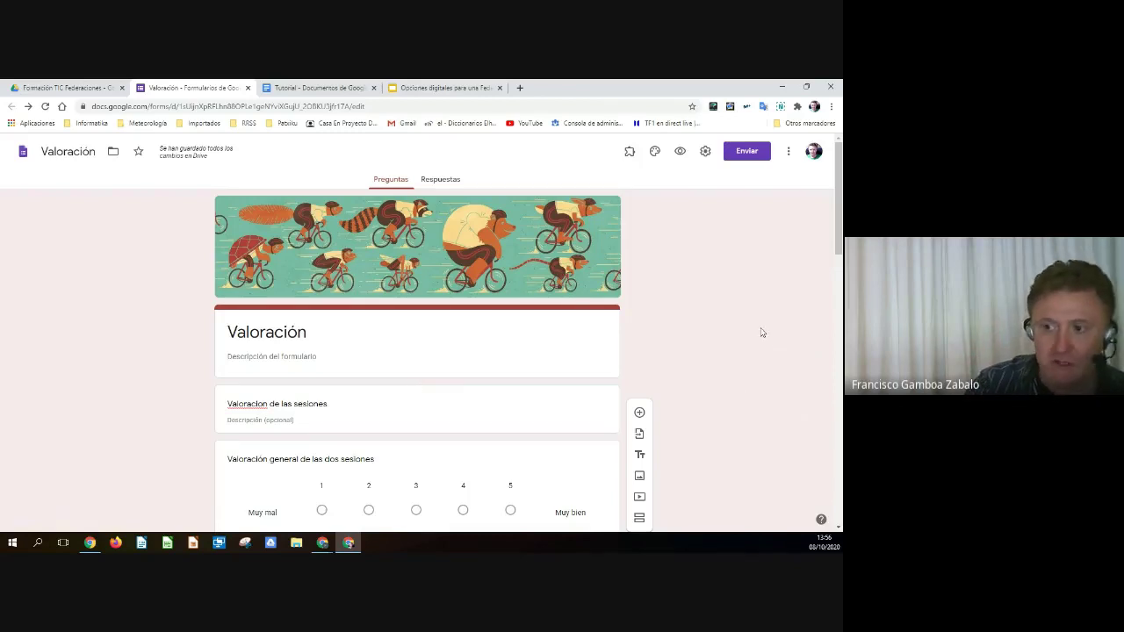
click(466, 177)
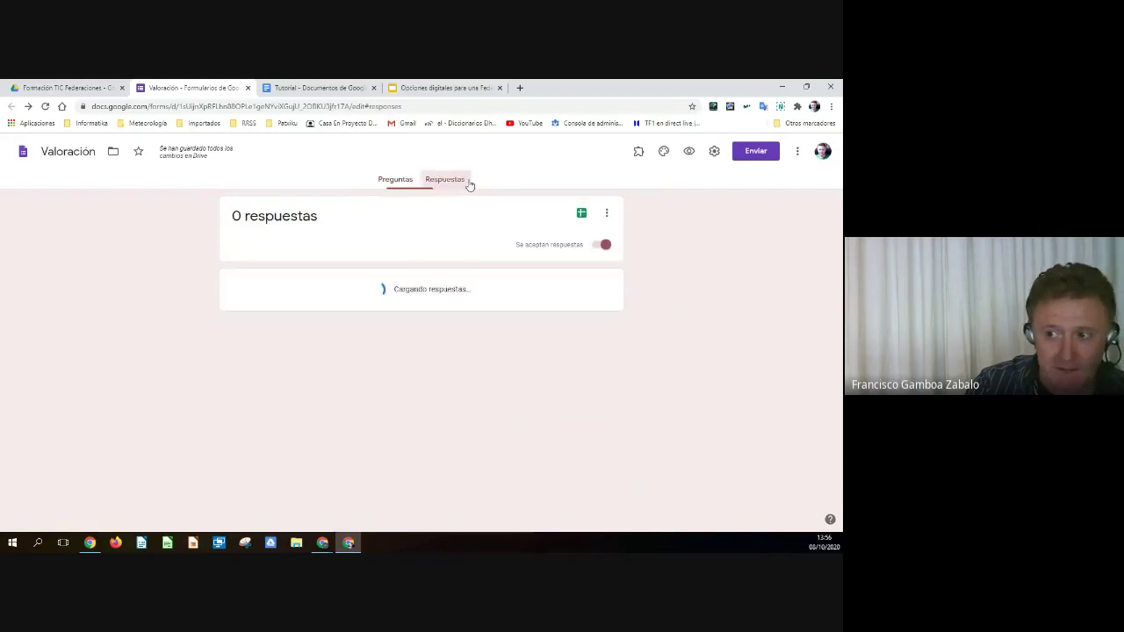
click(607, 245)
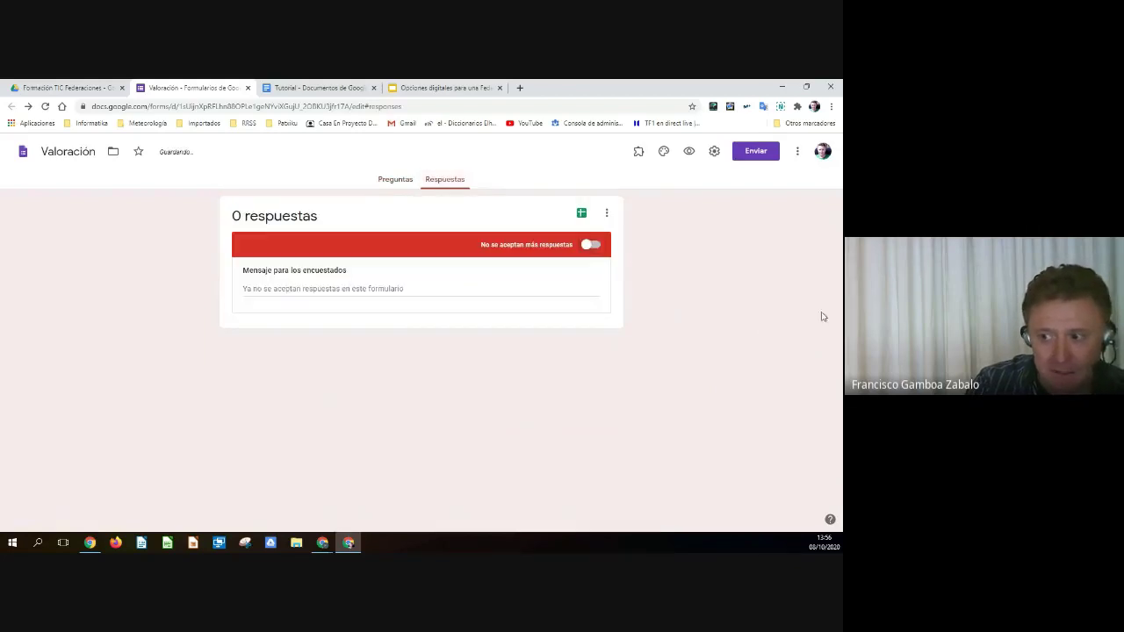
click(595, 246)
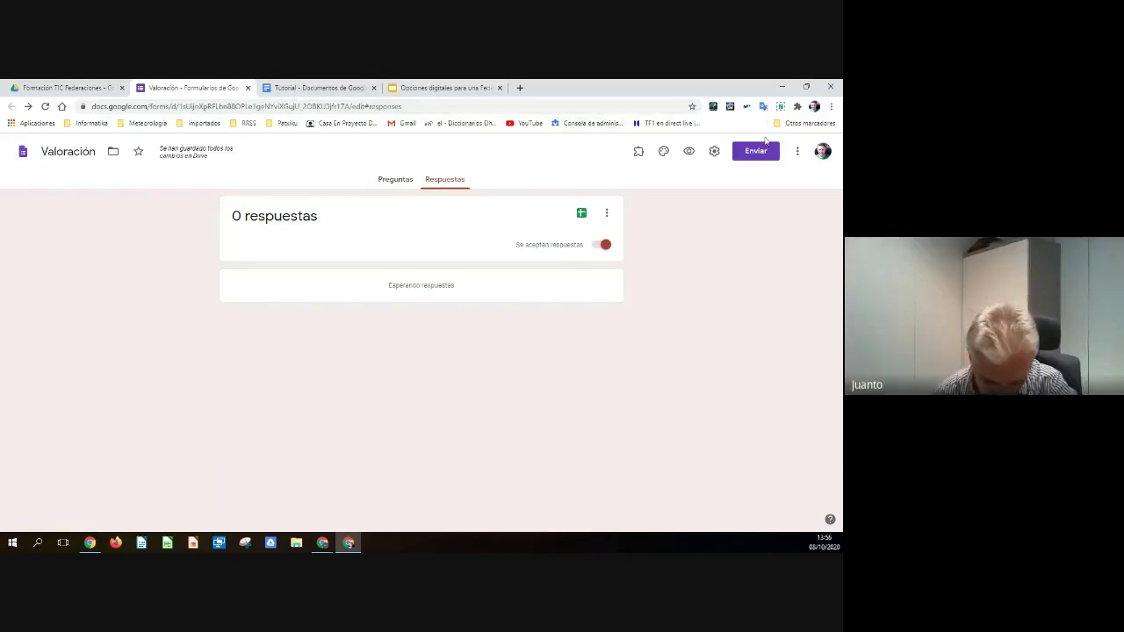
click(473, 86)
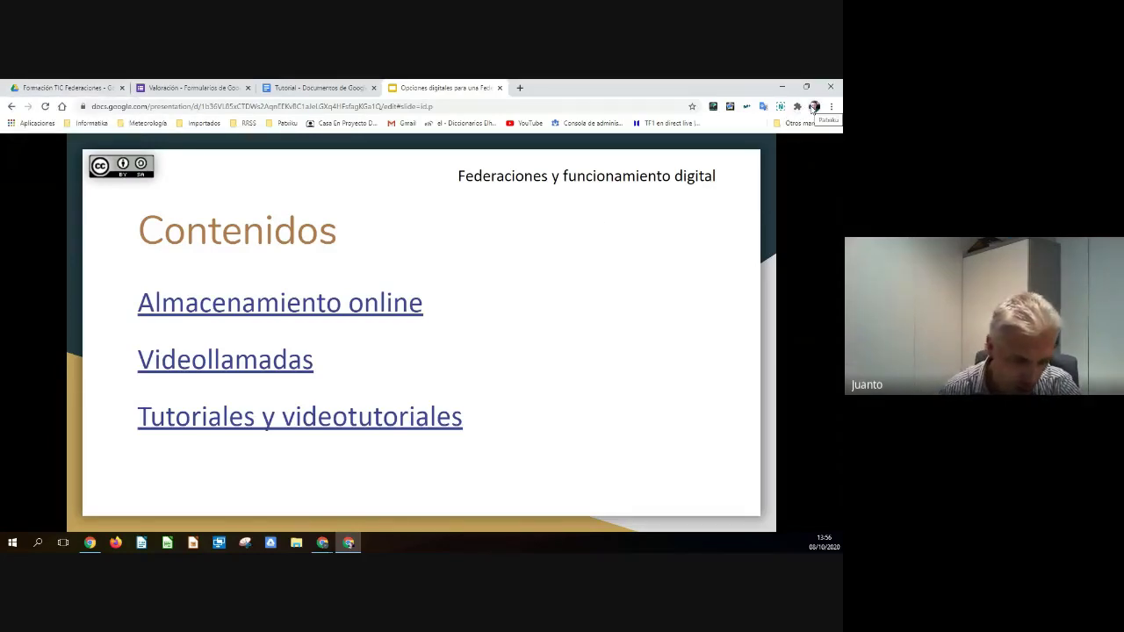
Open a new browser window under another Chrome profile from the profile switcher
click(814, 106)
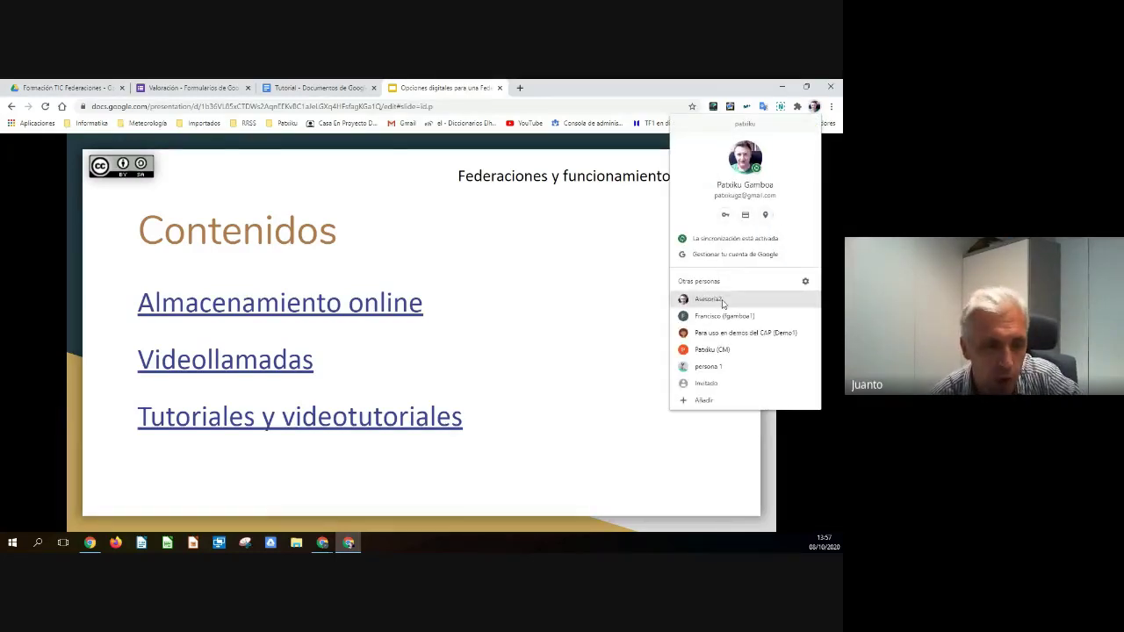
click(710, 299)
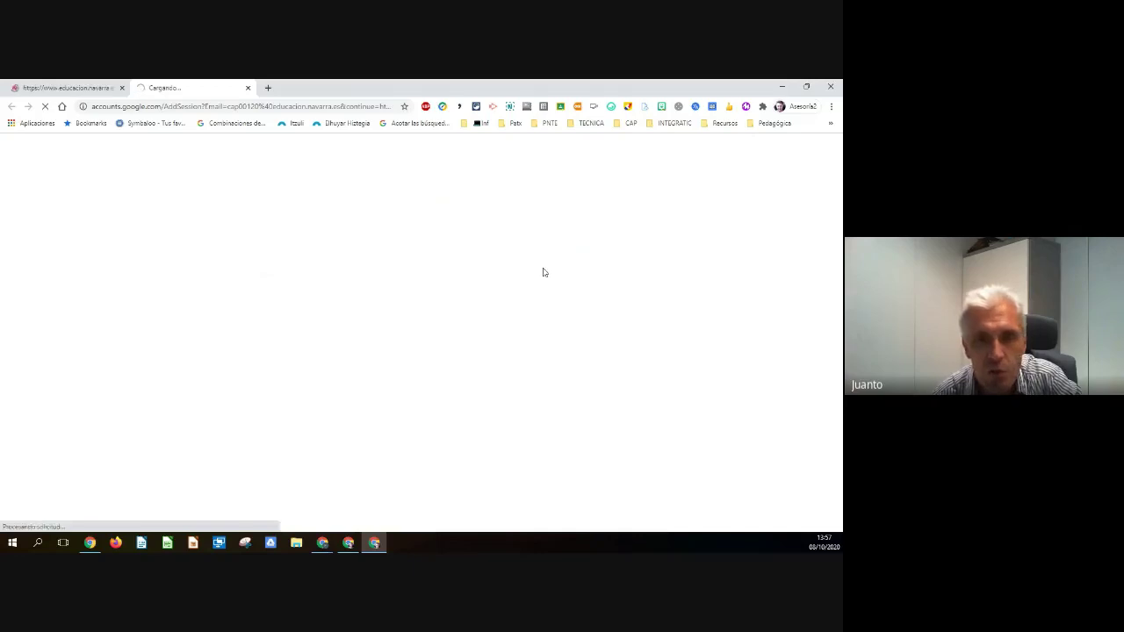
Enter the school account's e-mail address, continue, and type the account password
click(430, 318)
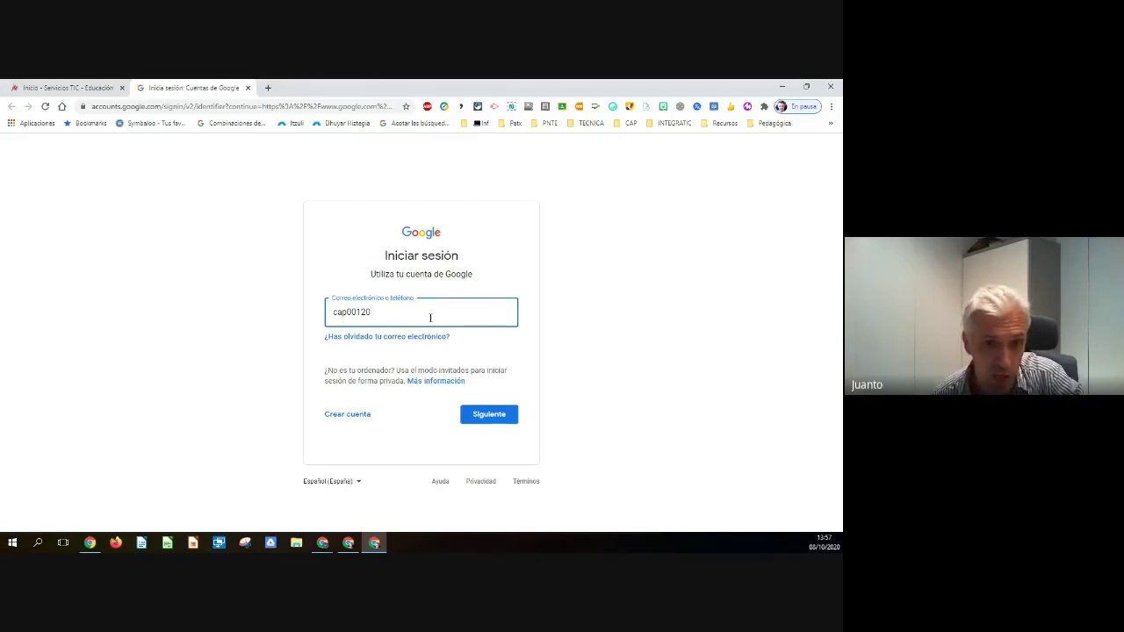
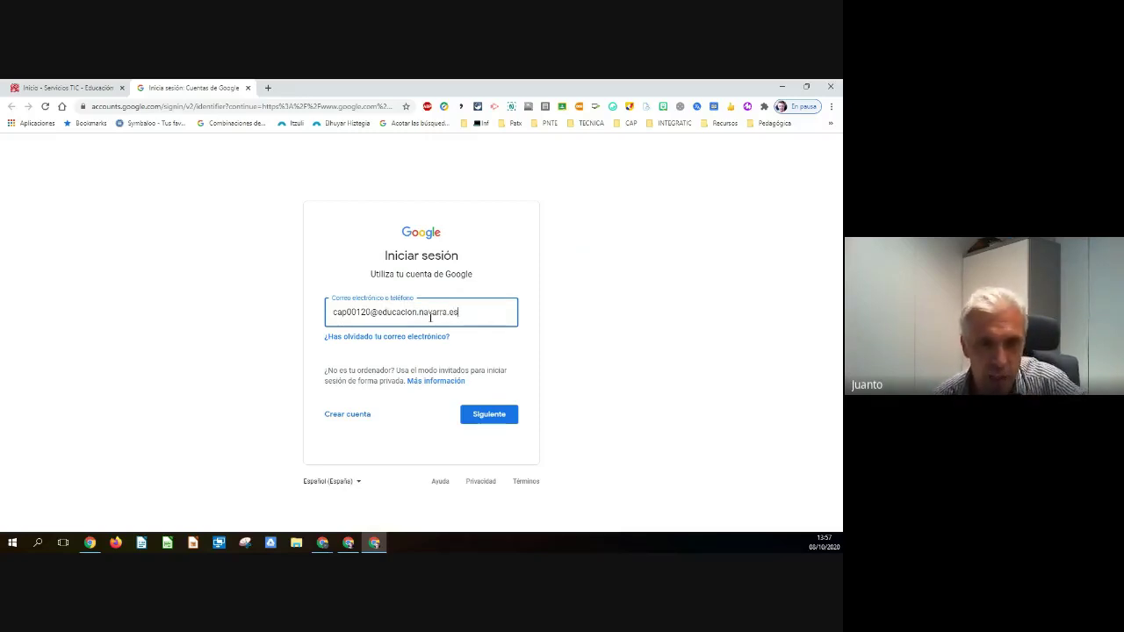
click(497, 418)
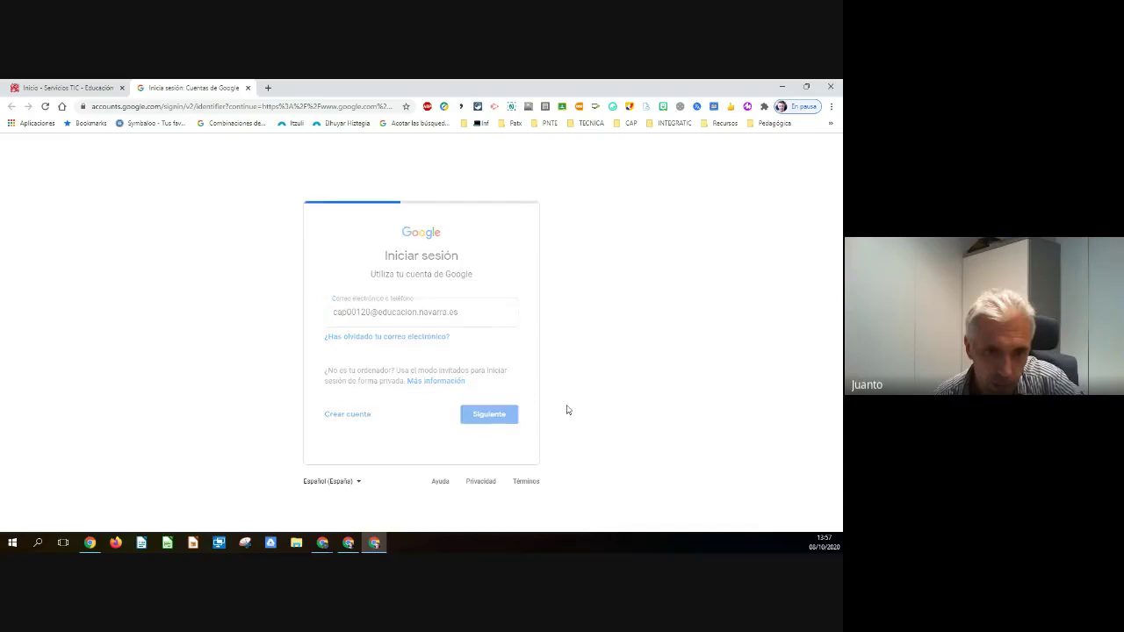
click(406, 333)
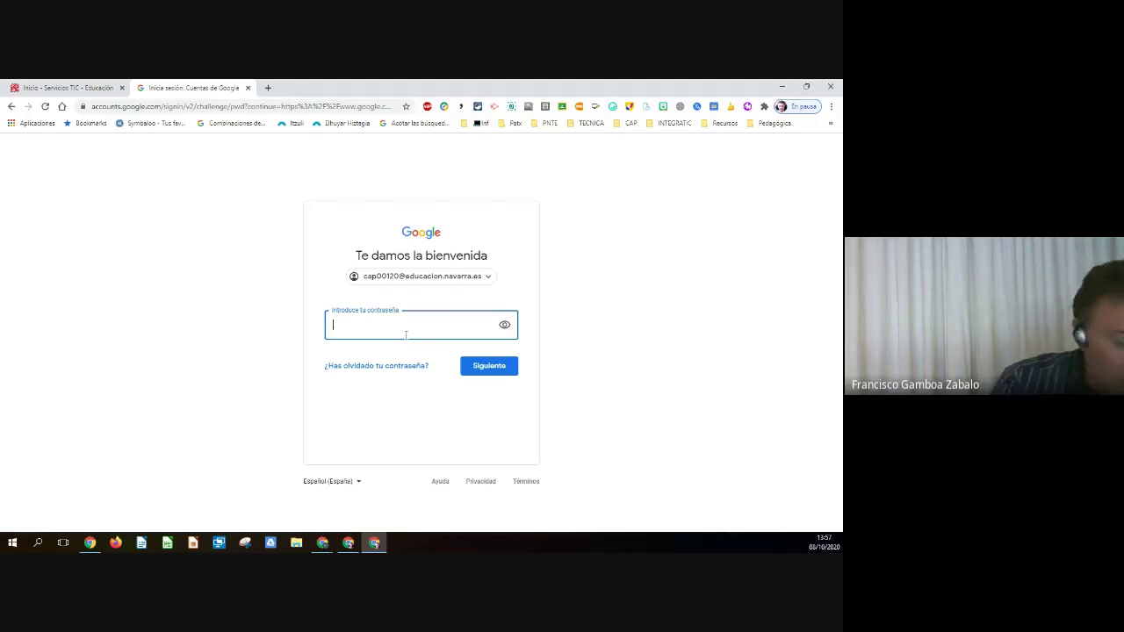
text(•••)
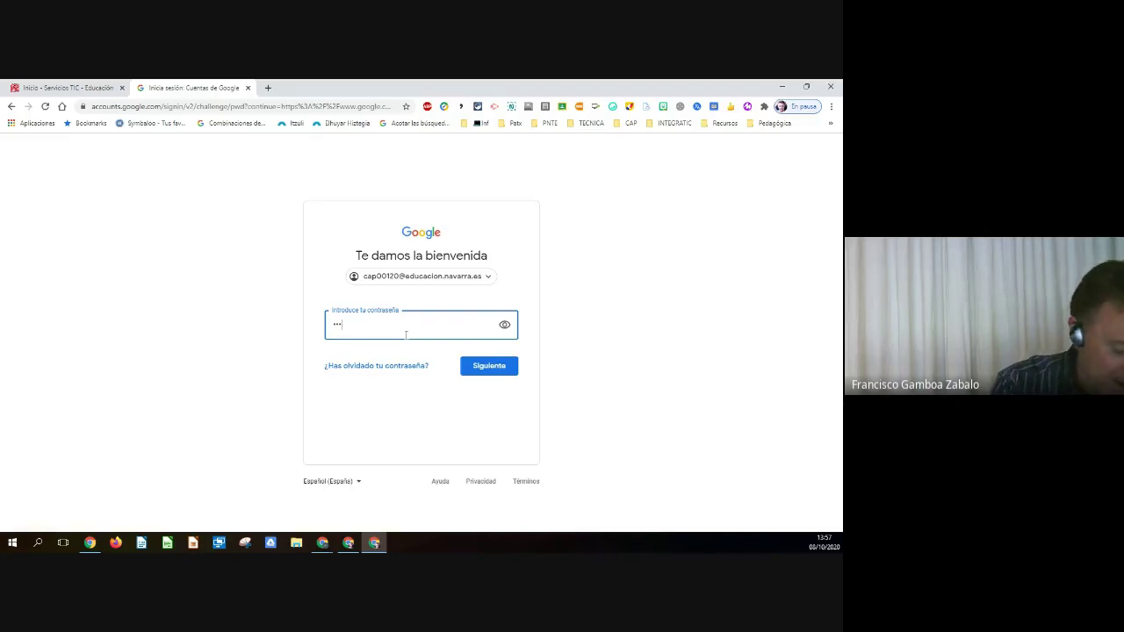